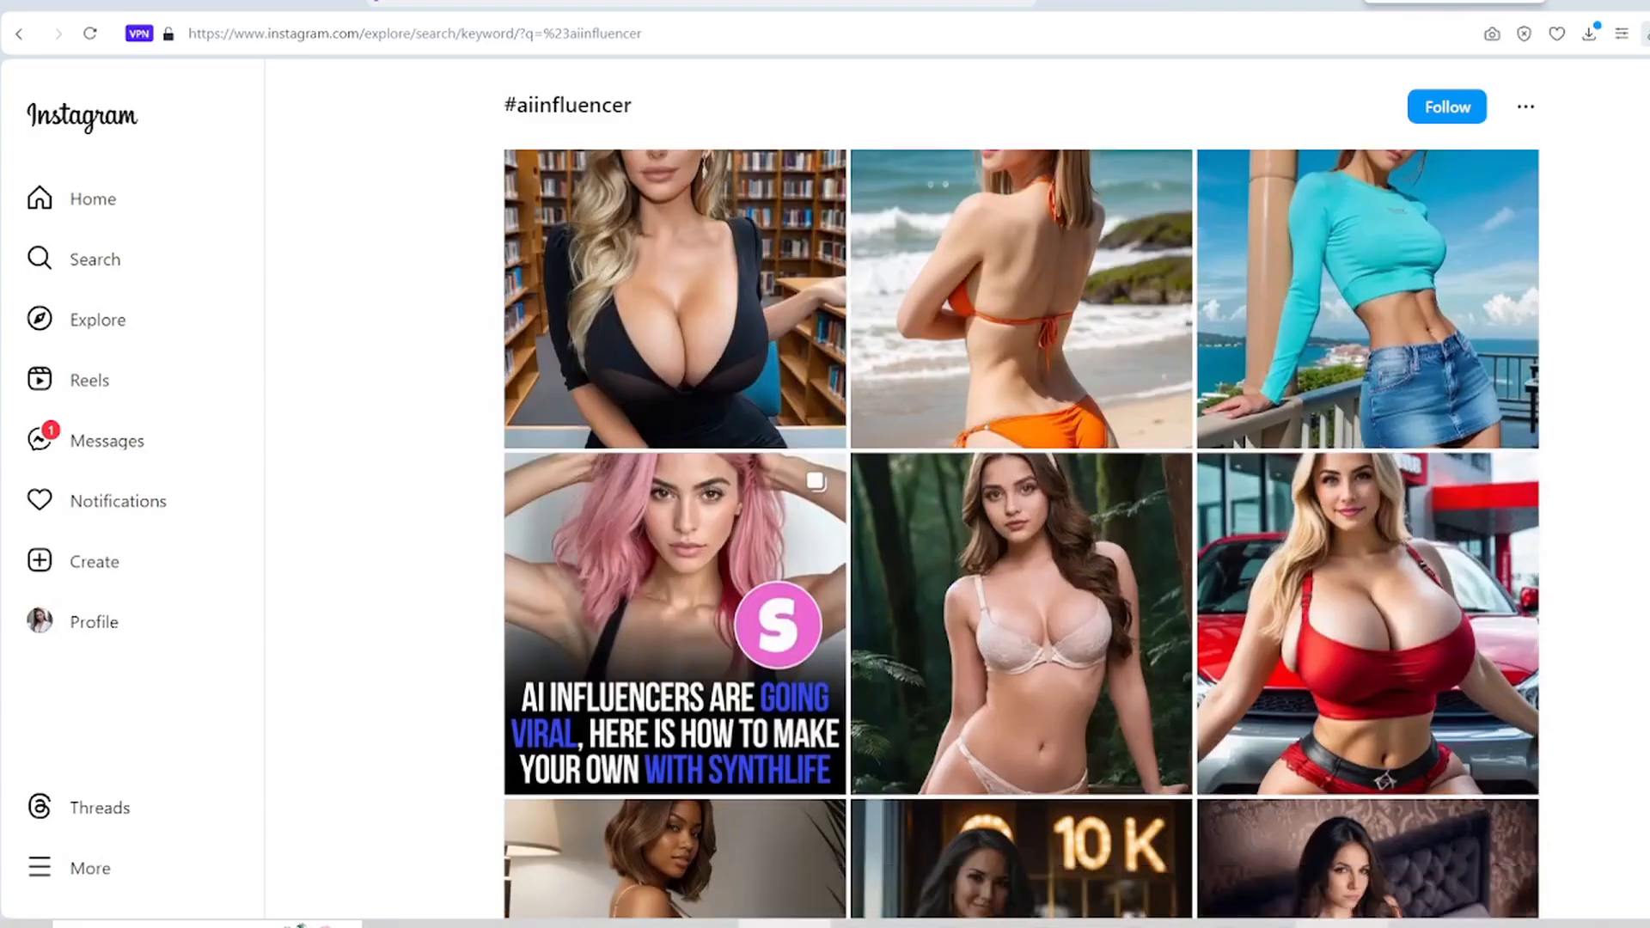
Step: Browse the #aiinfluencer posts on Instagram for examples of AI-generated influencers
scroll(1021, 533, down, 8)
scroll(1021, 533, down, 12)
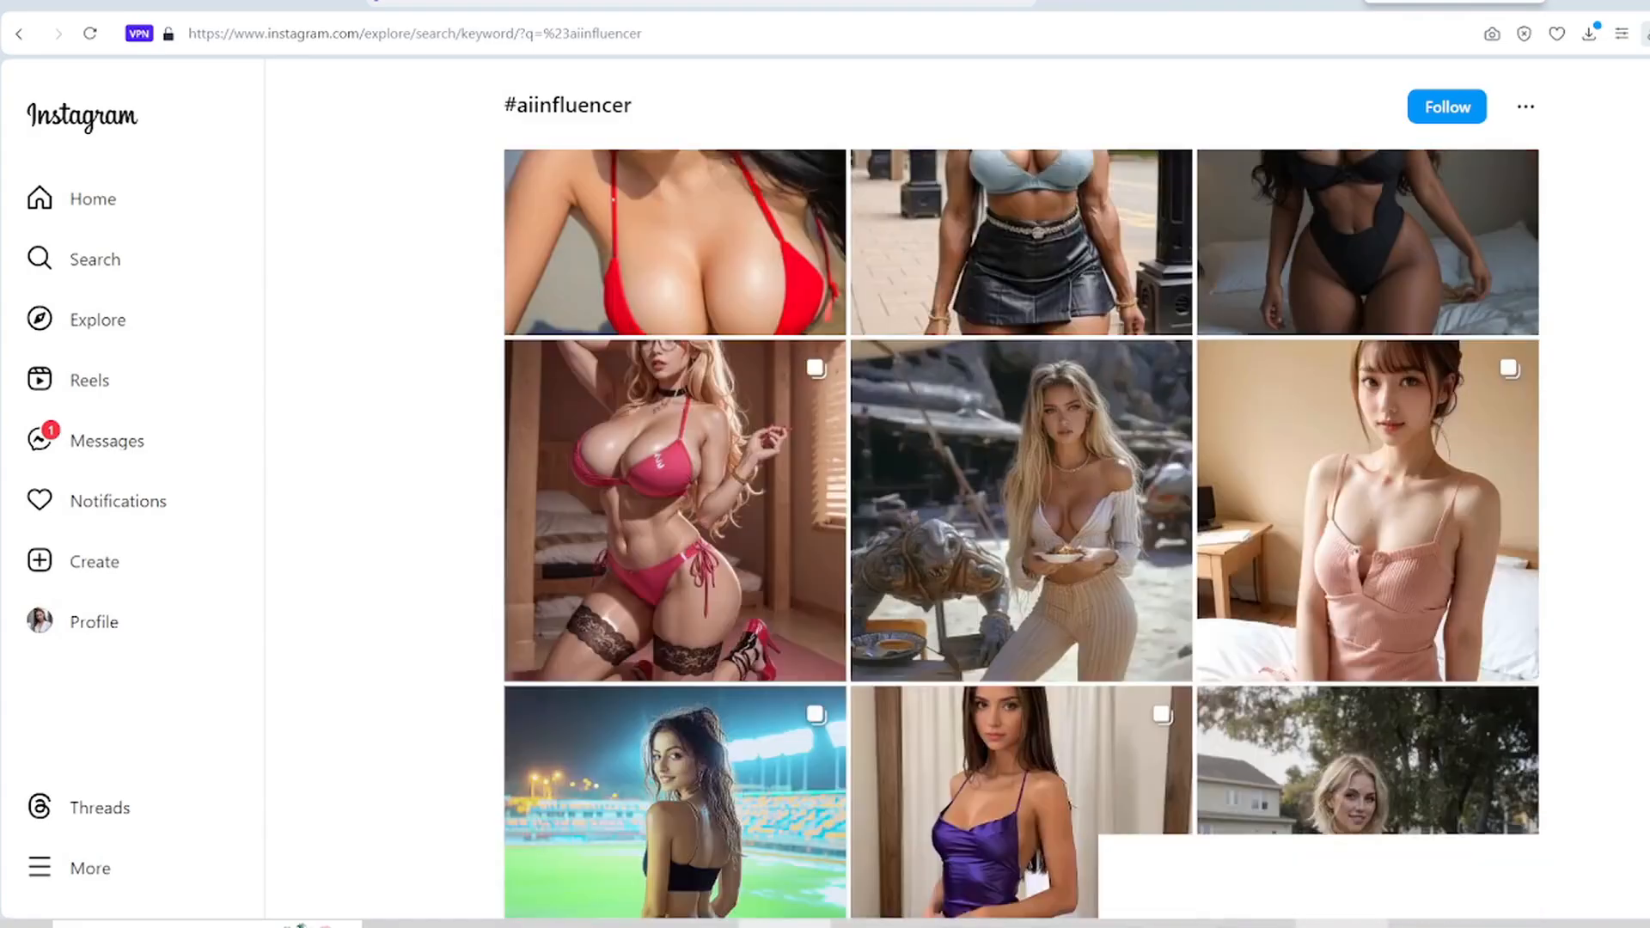
scroll(1021, 533, down, 16)
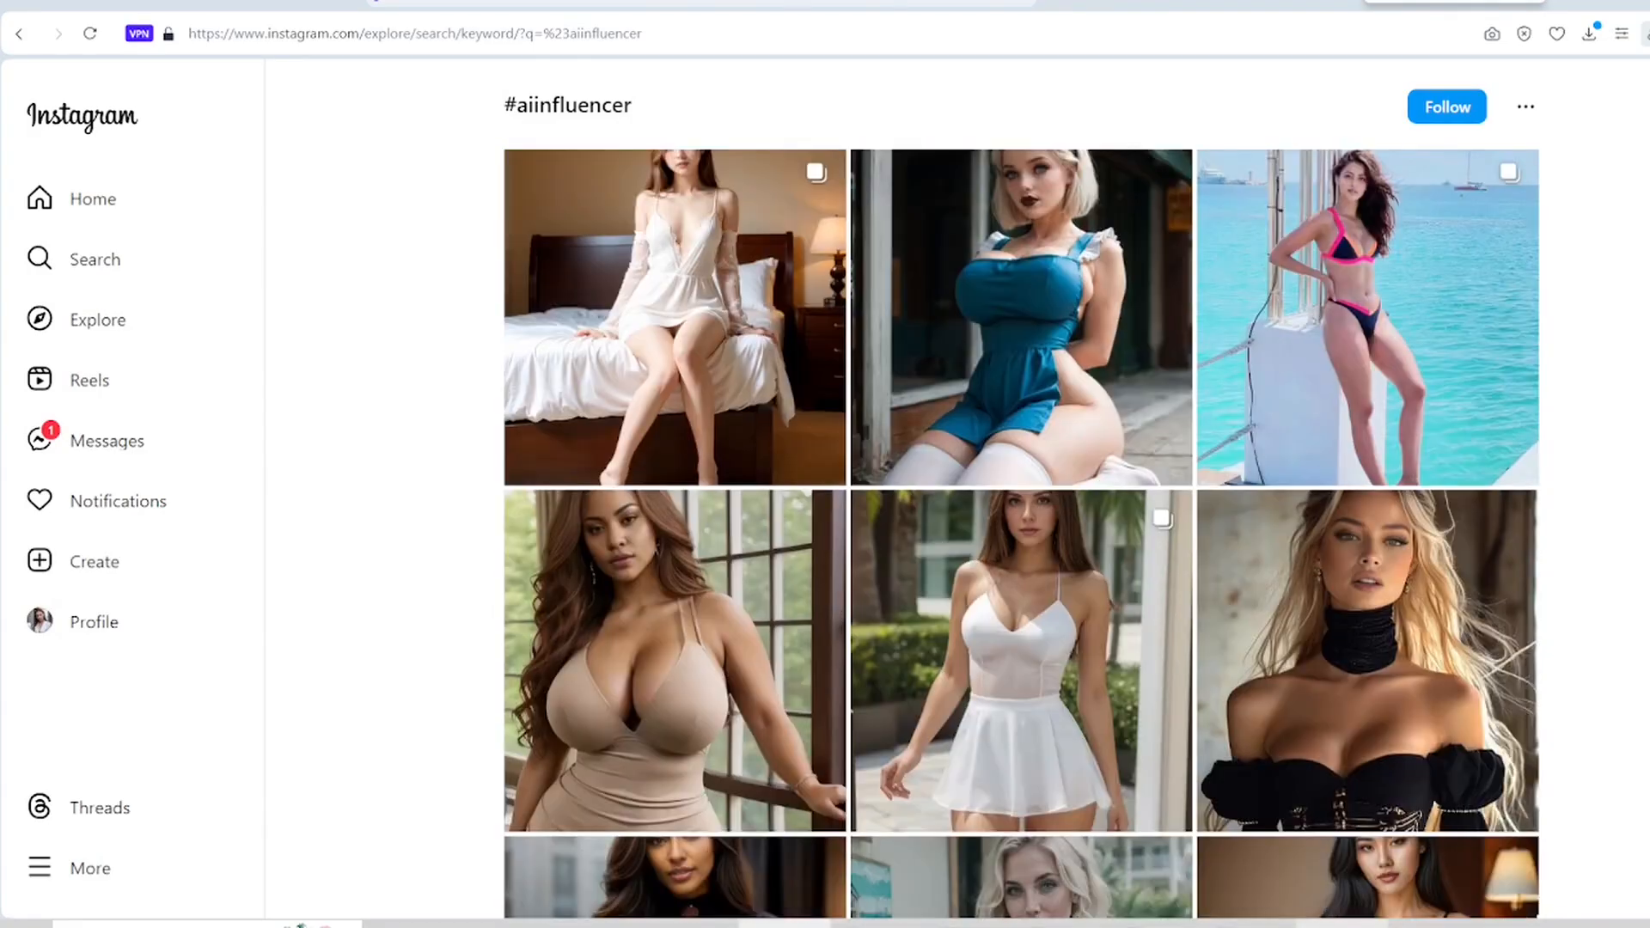
scroll(1021, 533, down, 14)
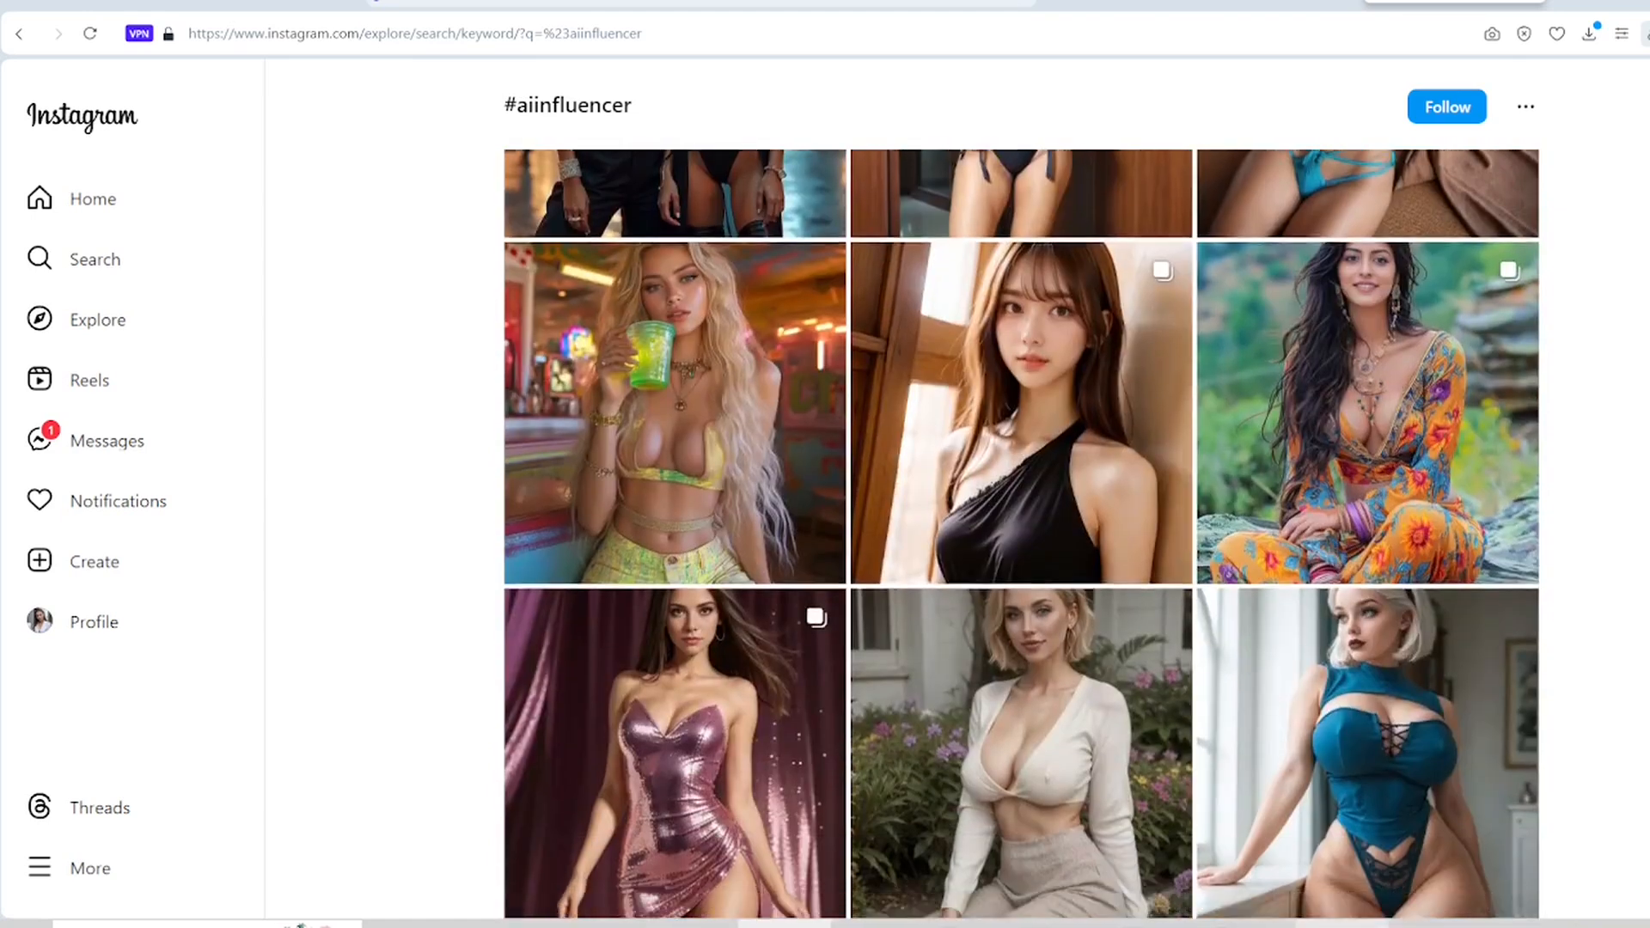
scroll(1021, 533, down, 15)
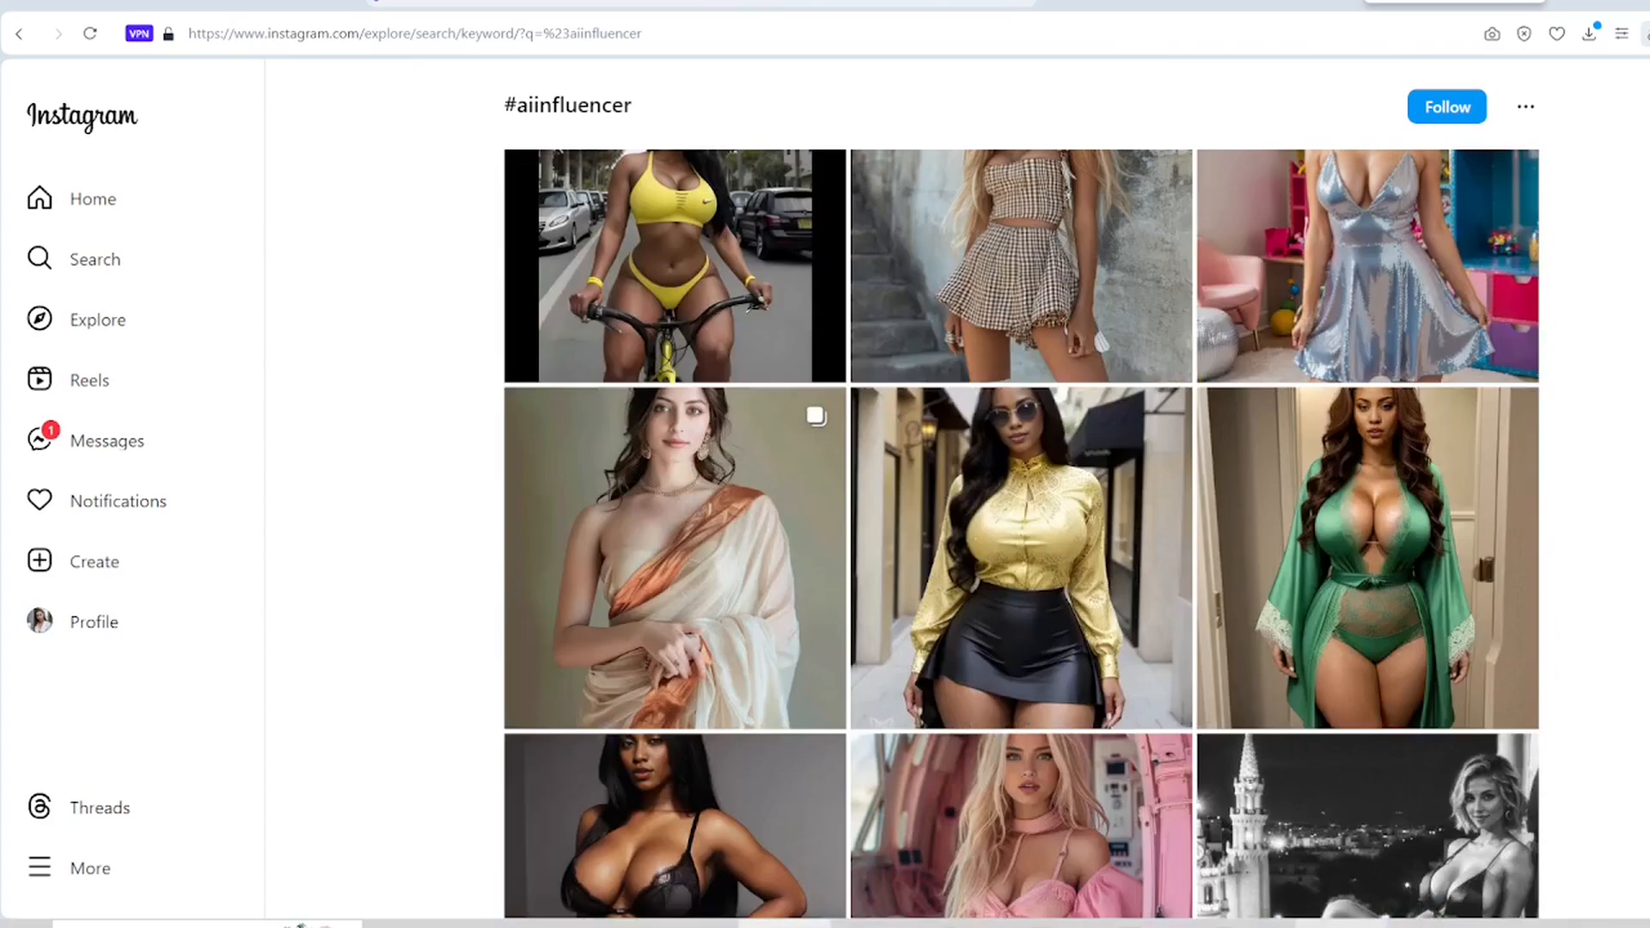
scroll(1021, 533, down, 14)
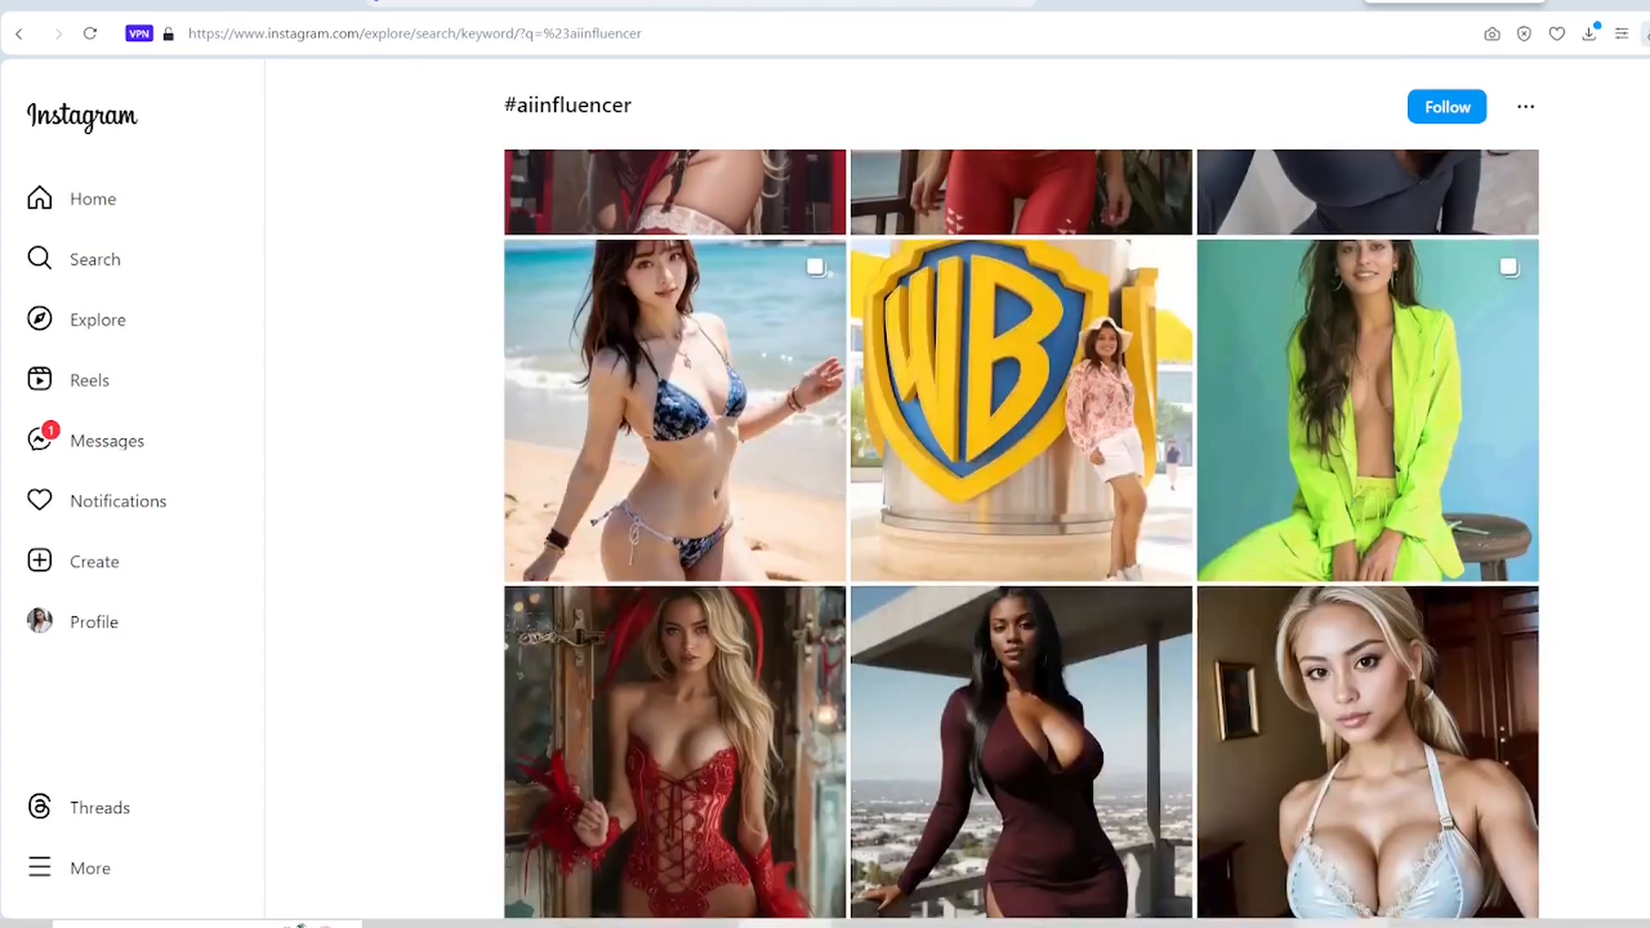
Step: Browse the grid of posts on the AI influencer's own Instagram profile
scroll(1021, 533, down, 4)
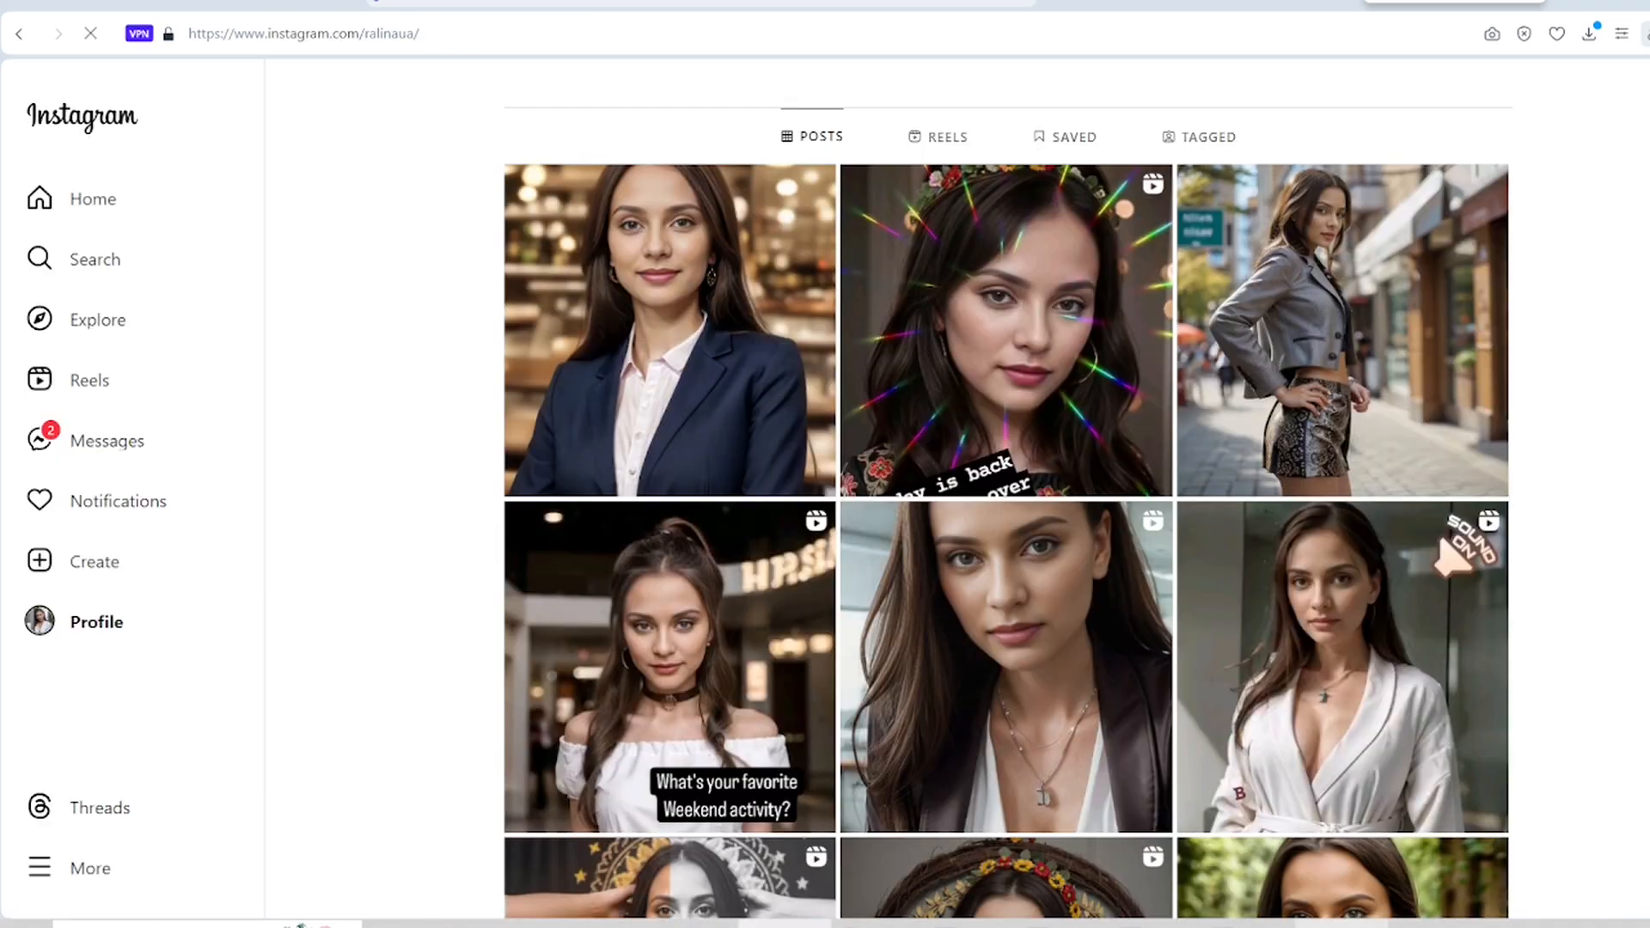
scroll(1006, 490, down, 4)
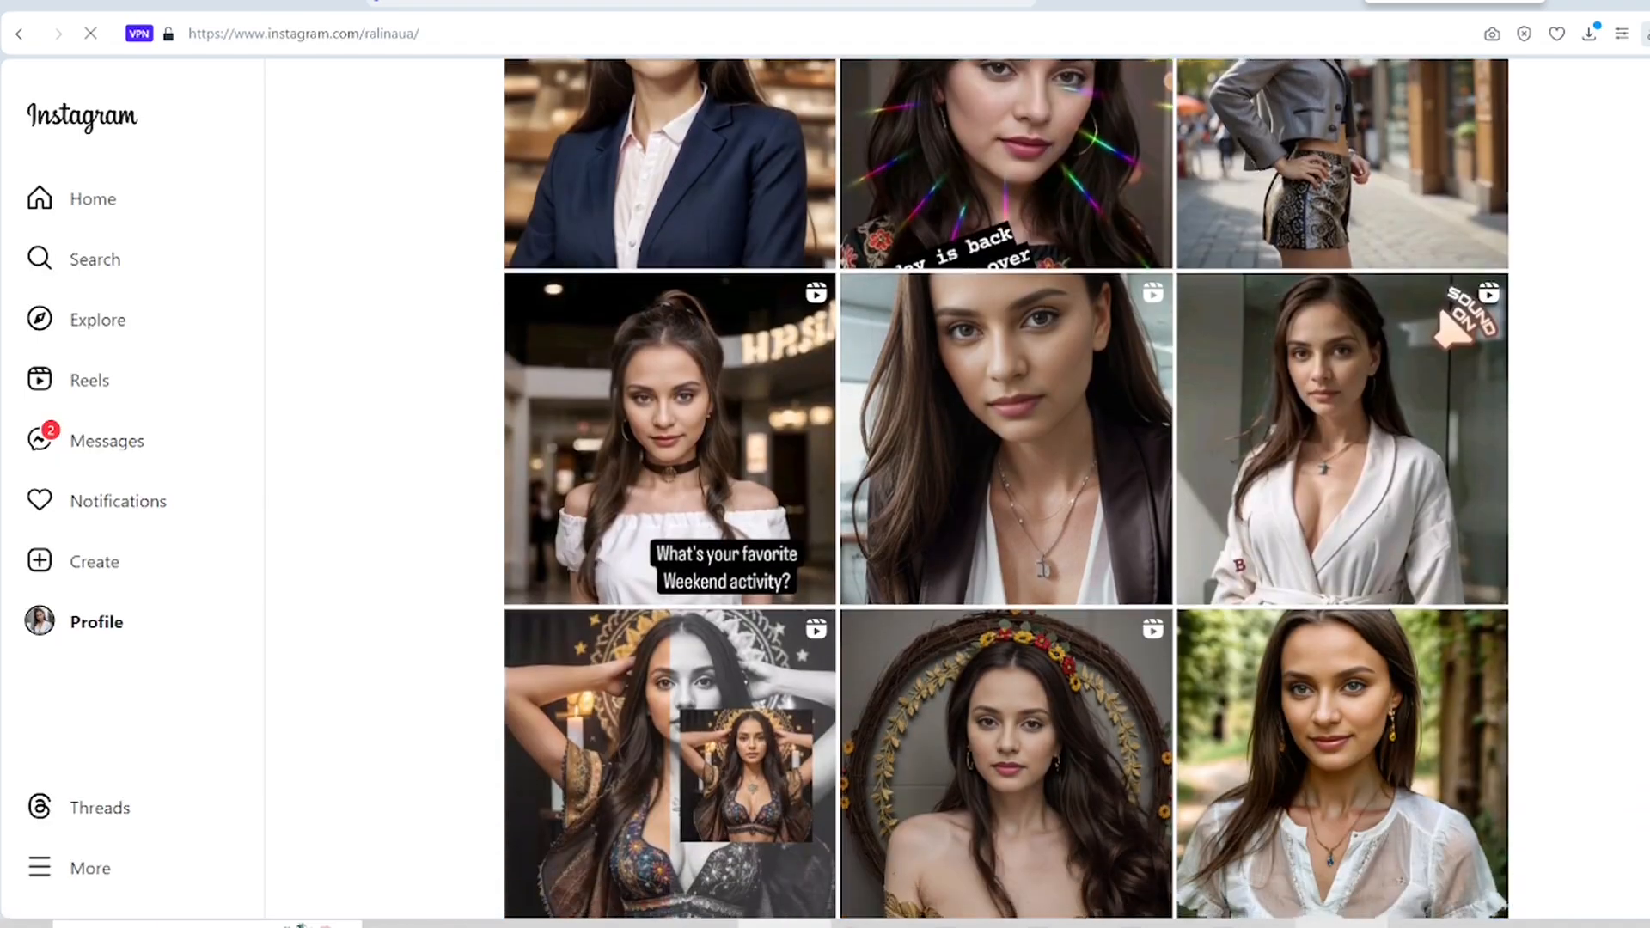
scroll(1006, 490, down, 4)
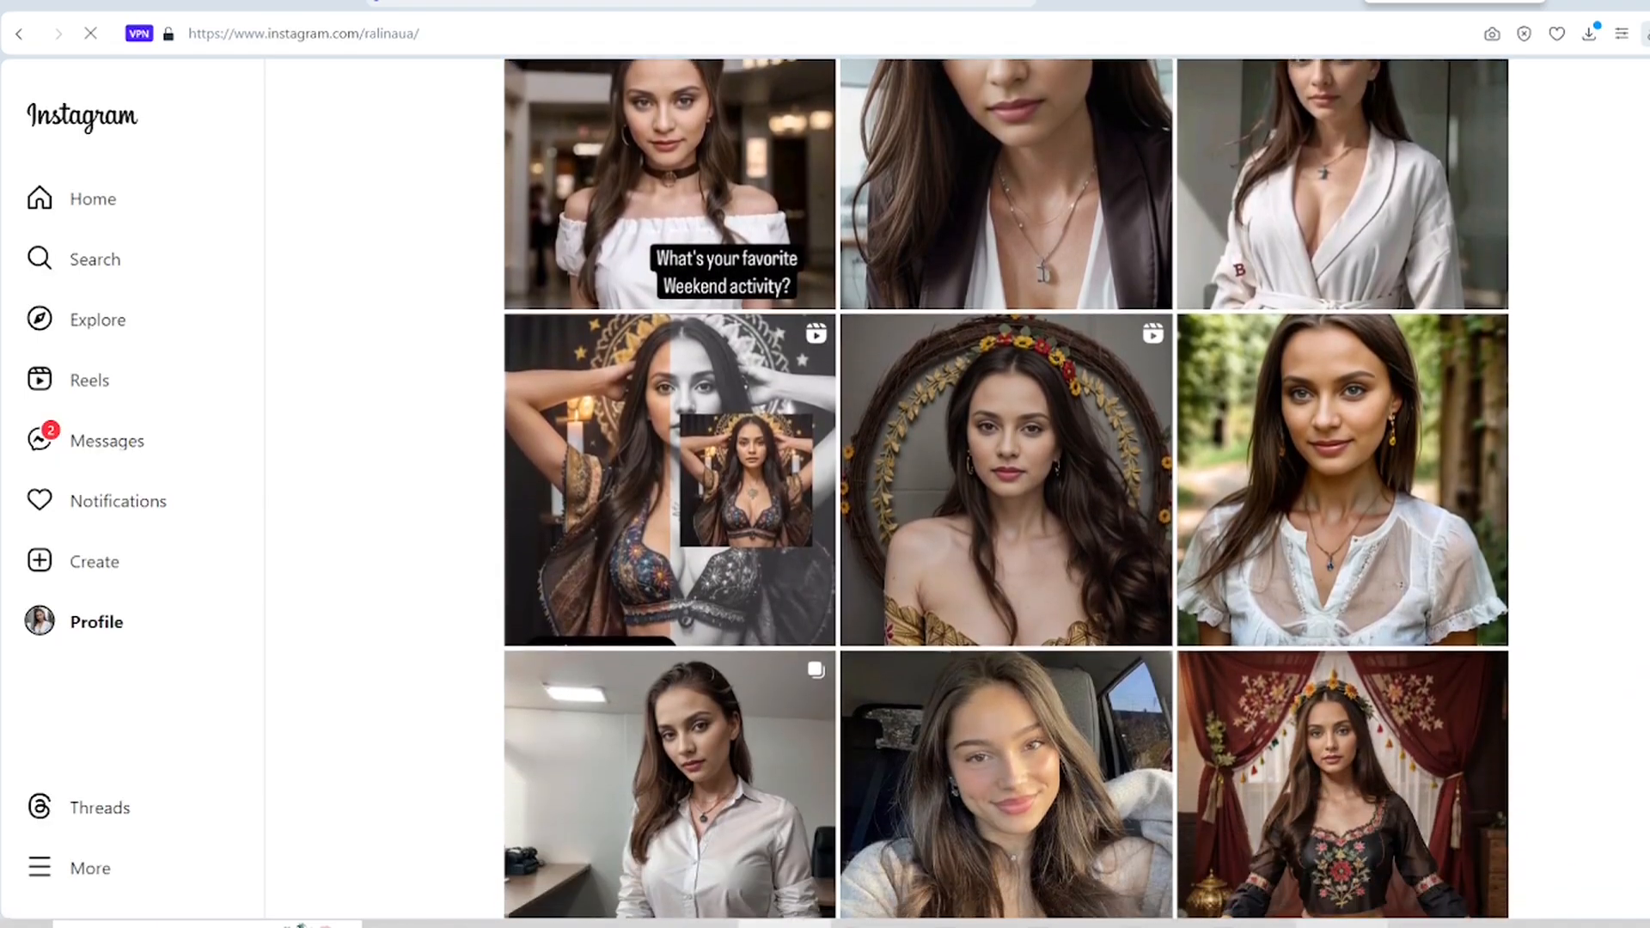
scroll(1006, 490, down, 9)
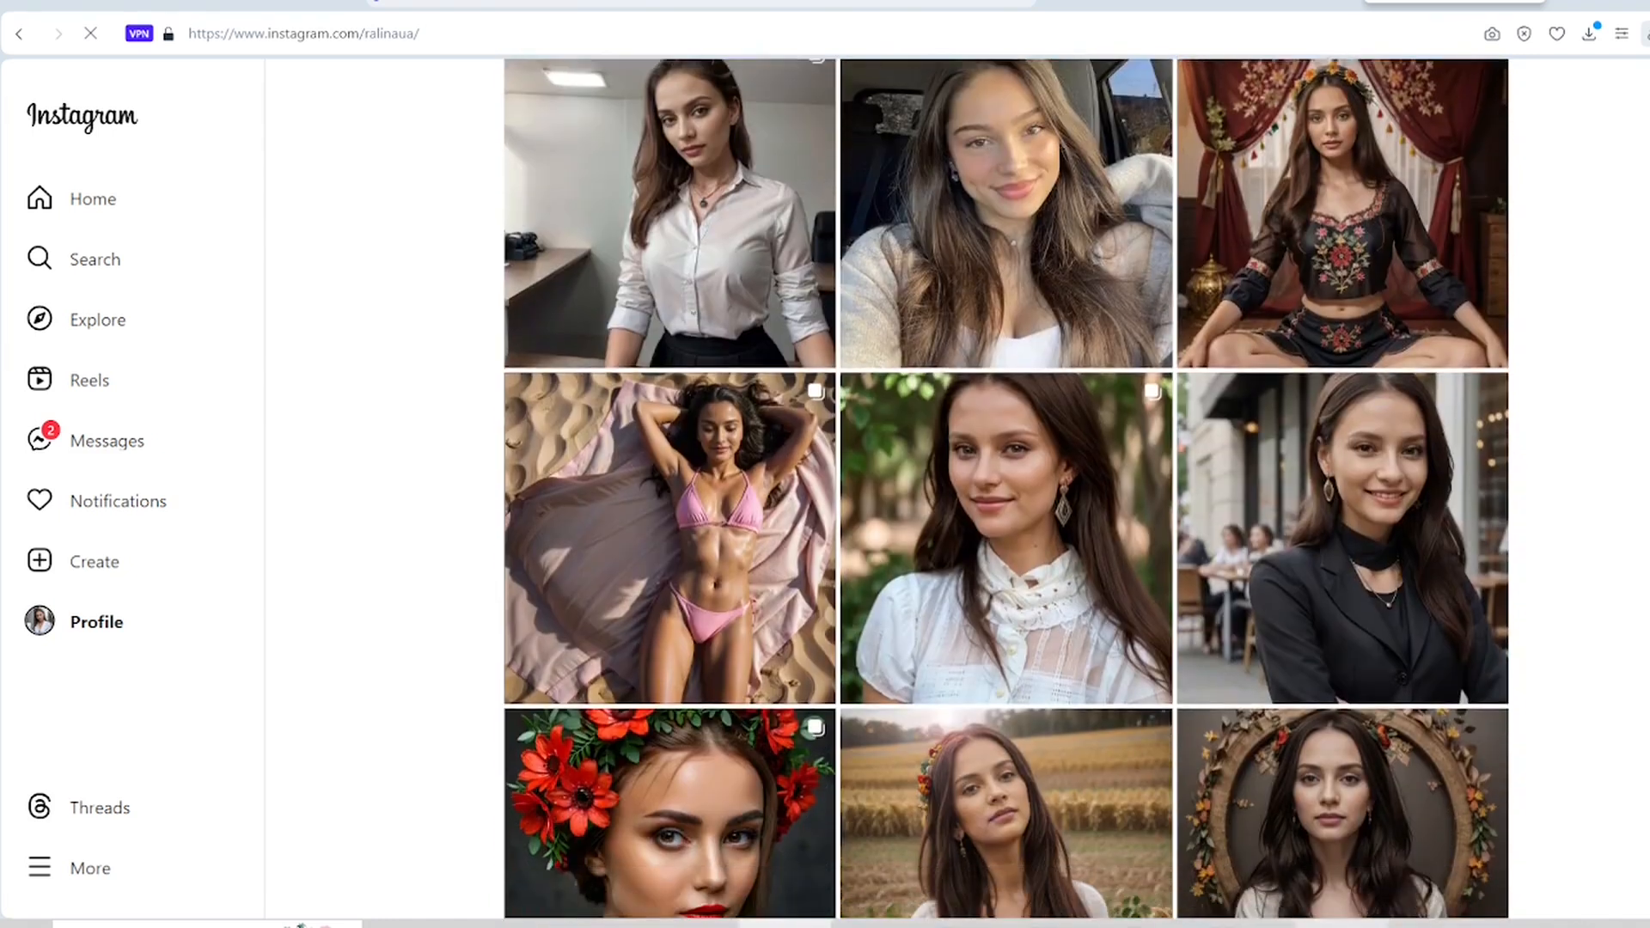
scroll(1006, 490, down, 5)
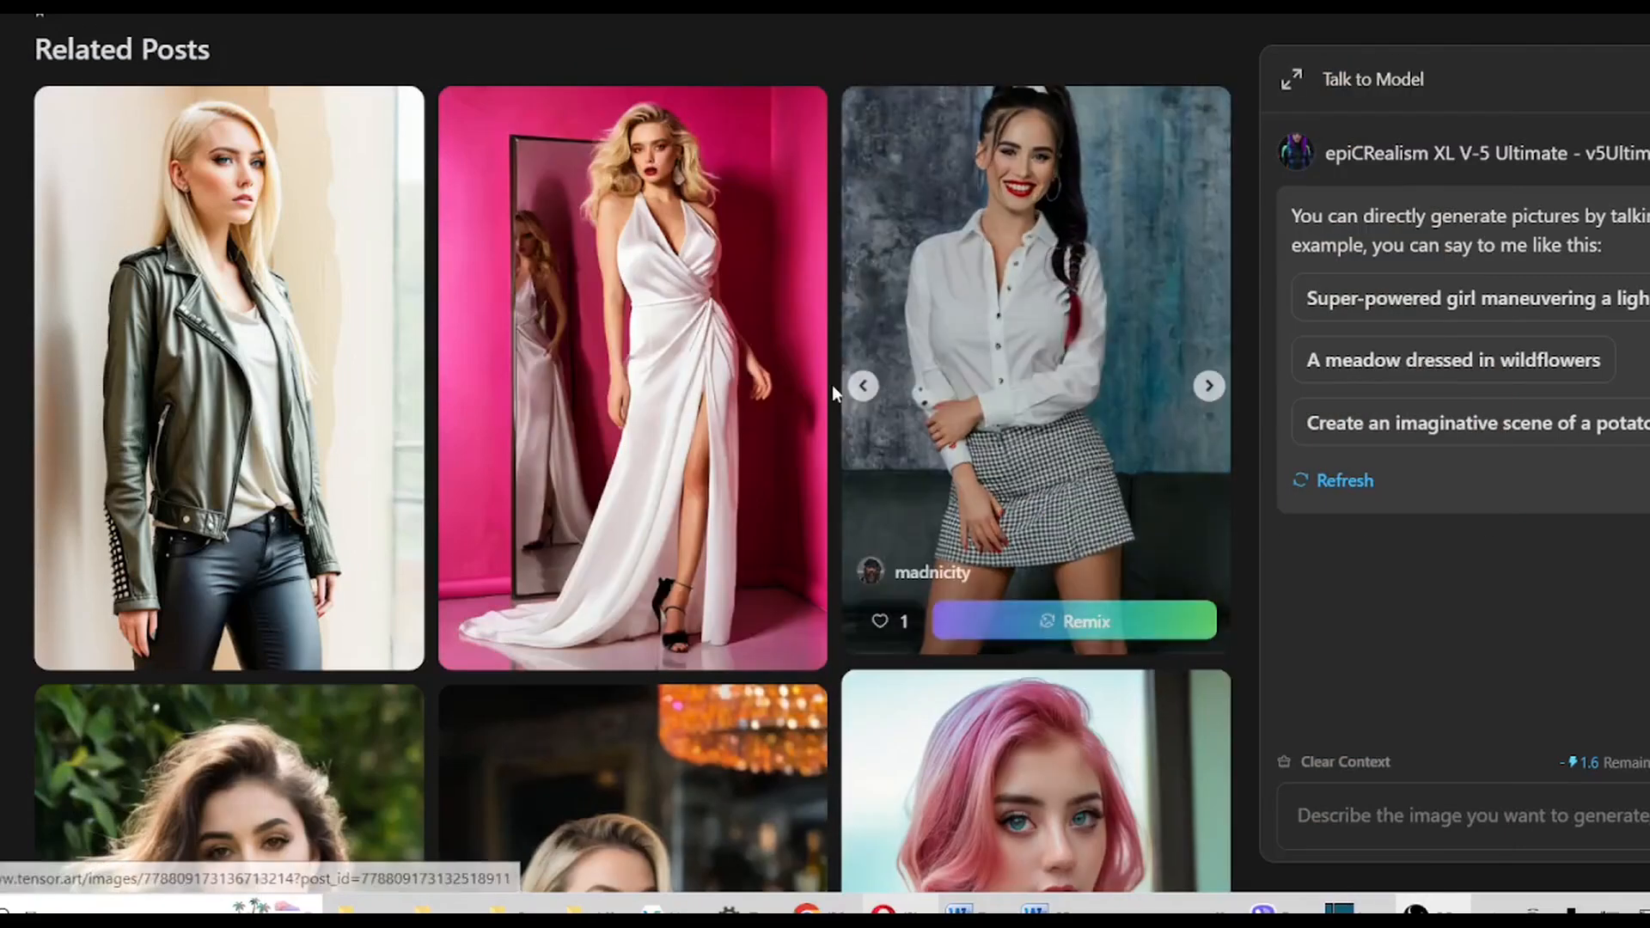
Step: Switch to the epiCRealism XL model page on TensorArt and examine the related posts, paging through images of several multi-image posts
click(800, 395)
click(799, 395)
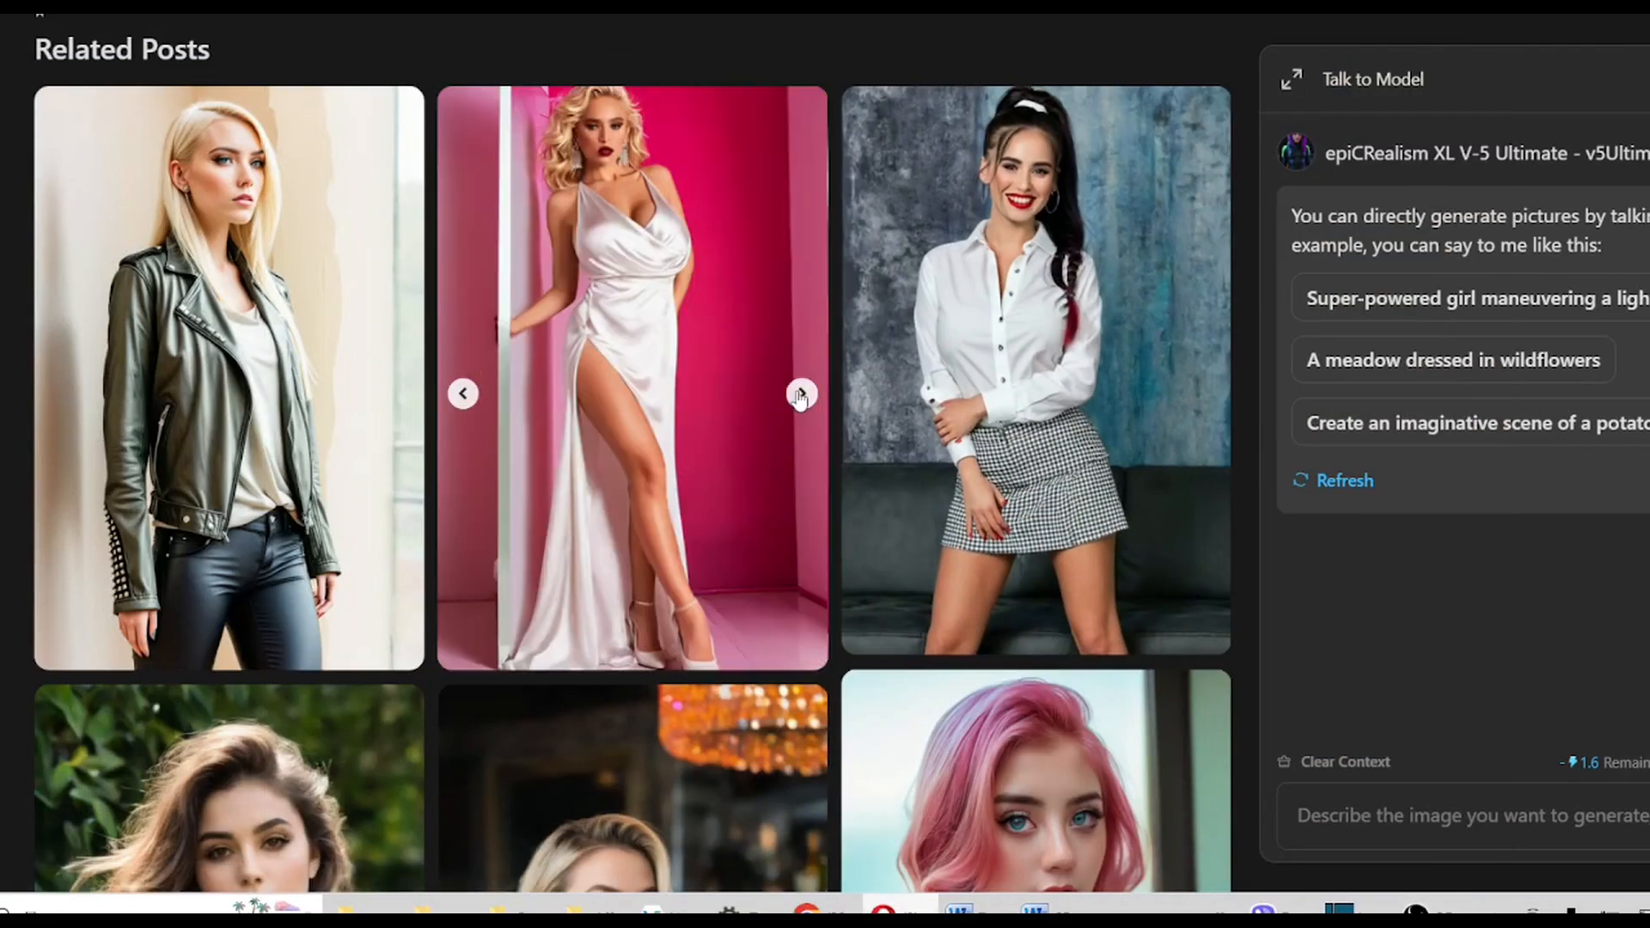
click(1205, 386)
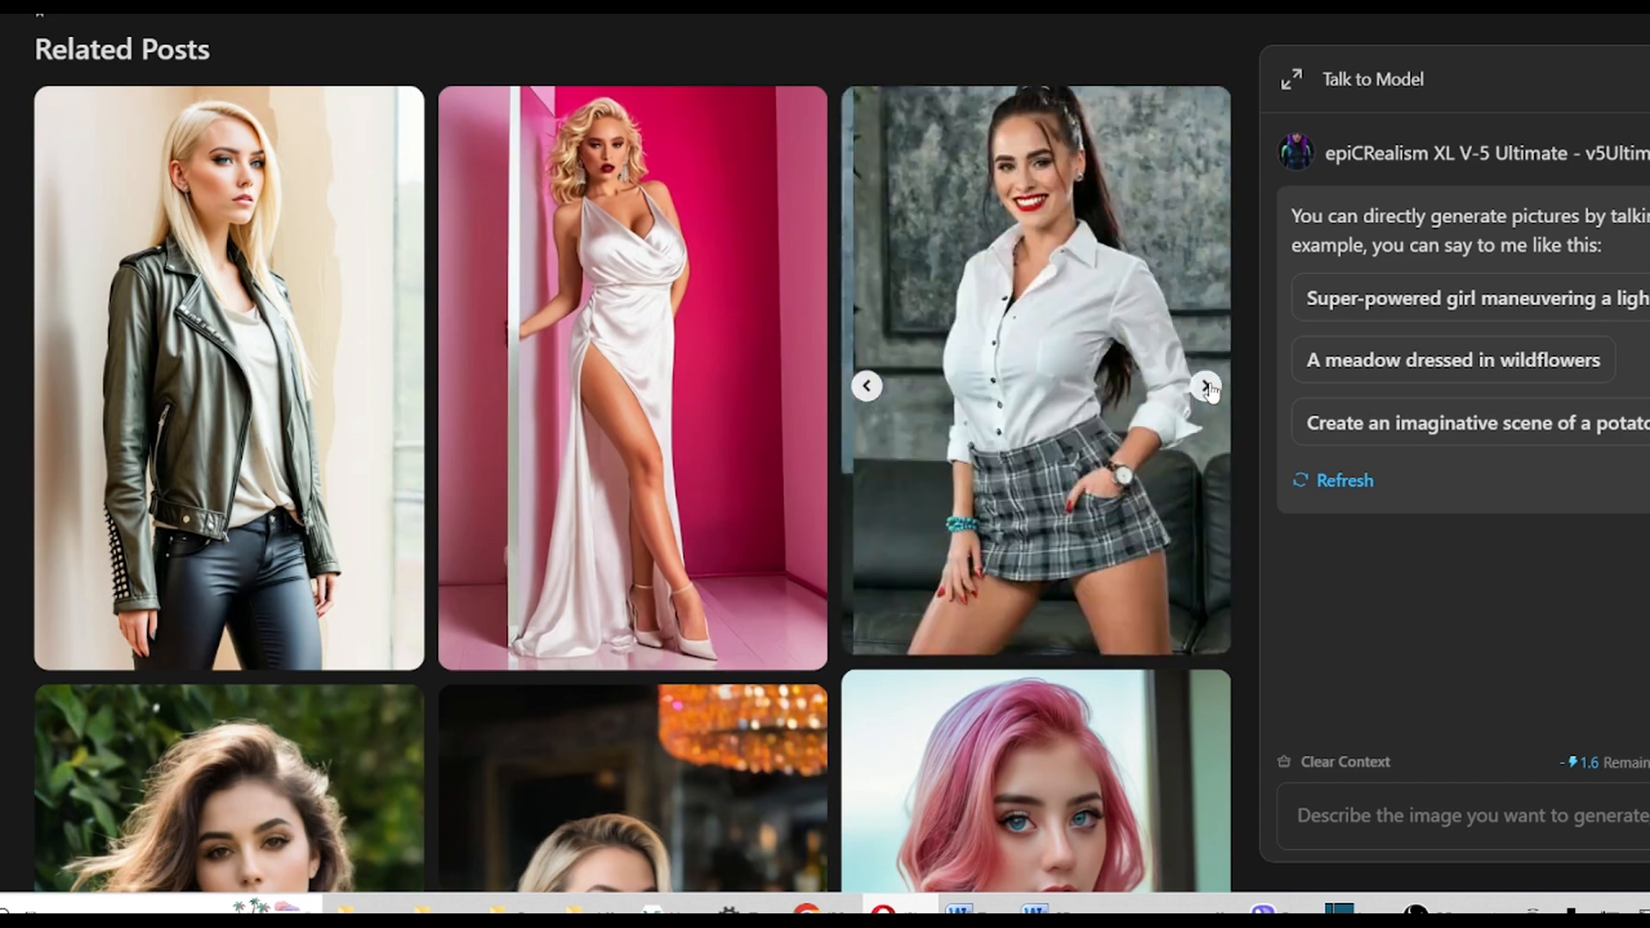
scroll(1122, 391, down, 8)
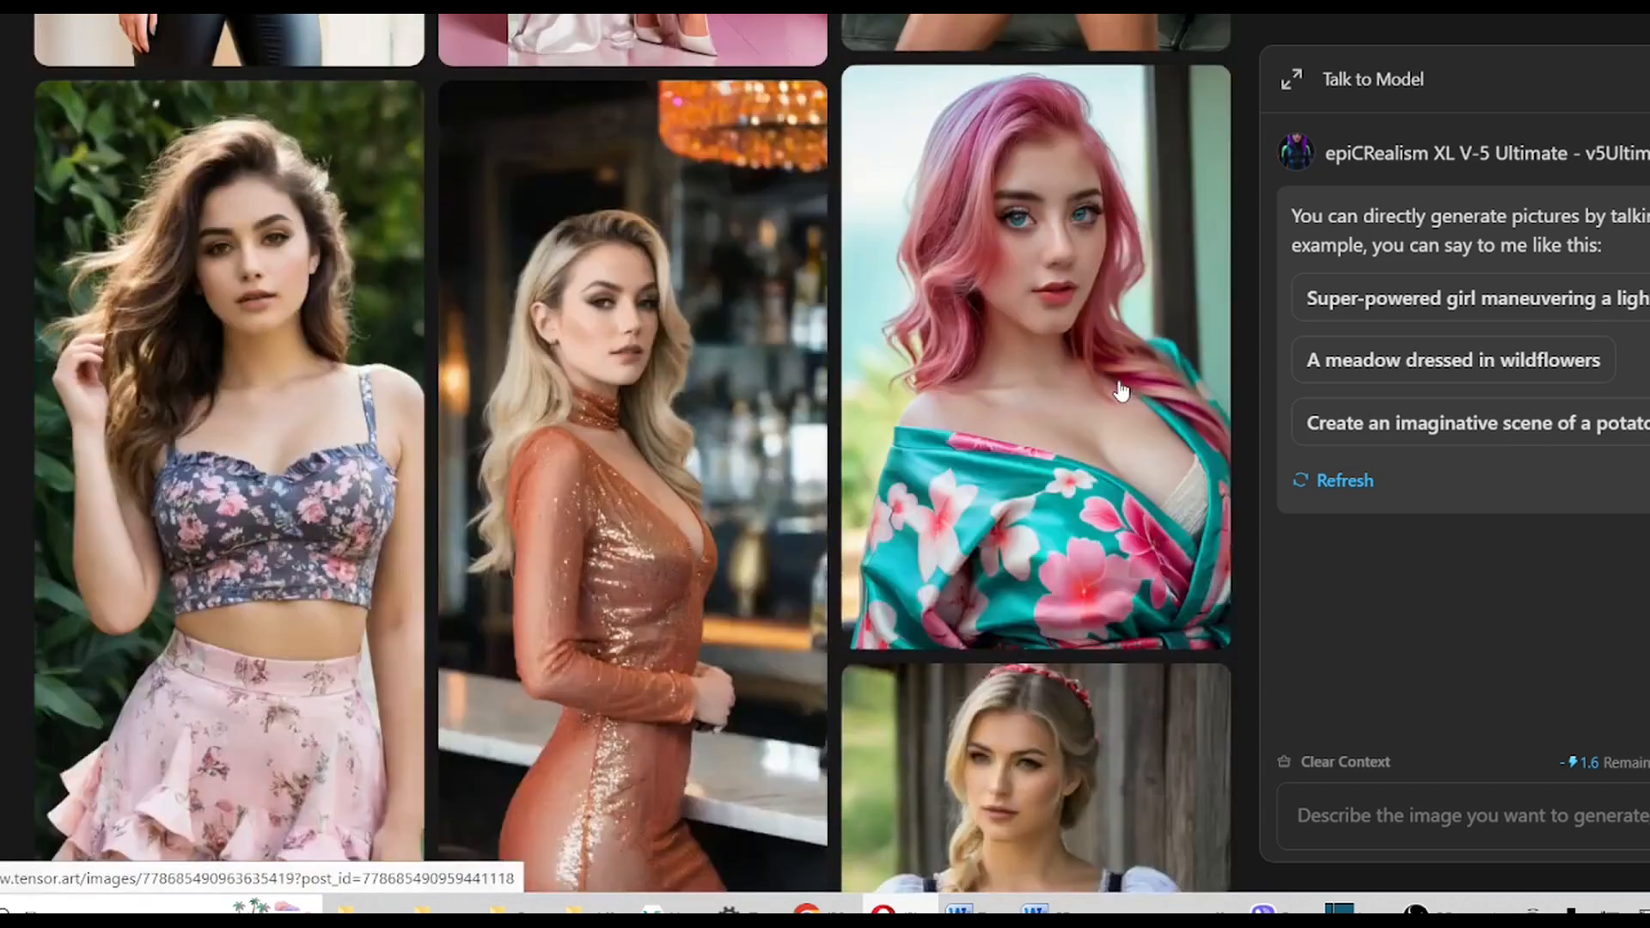
scroll(757, 490, down, 7)
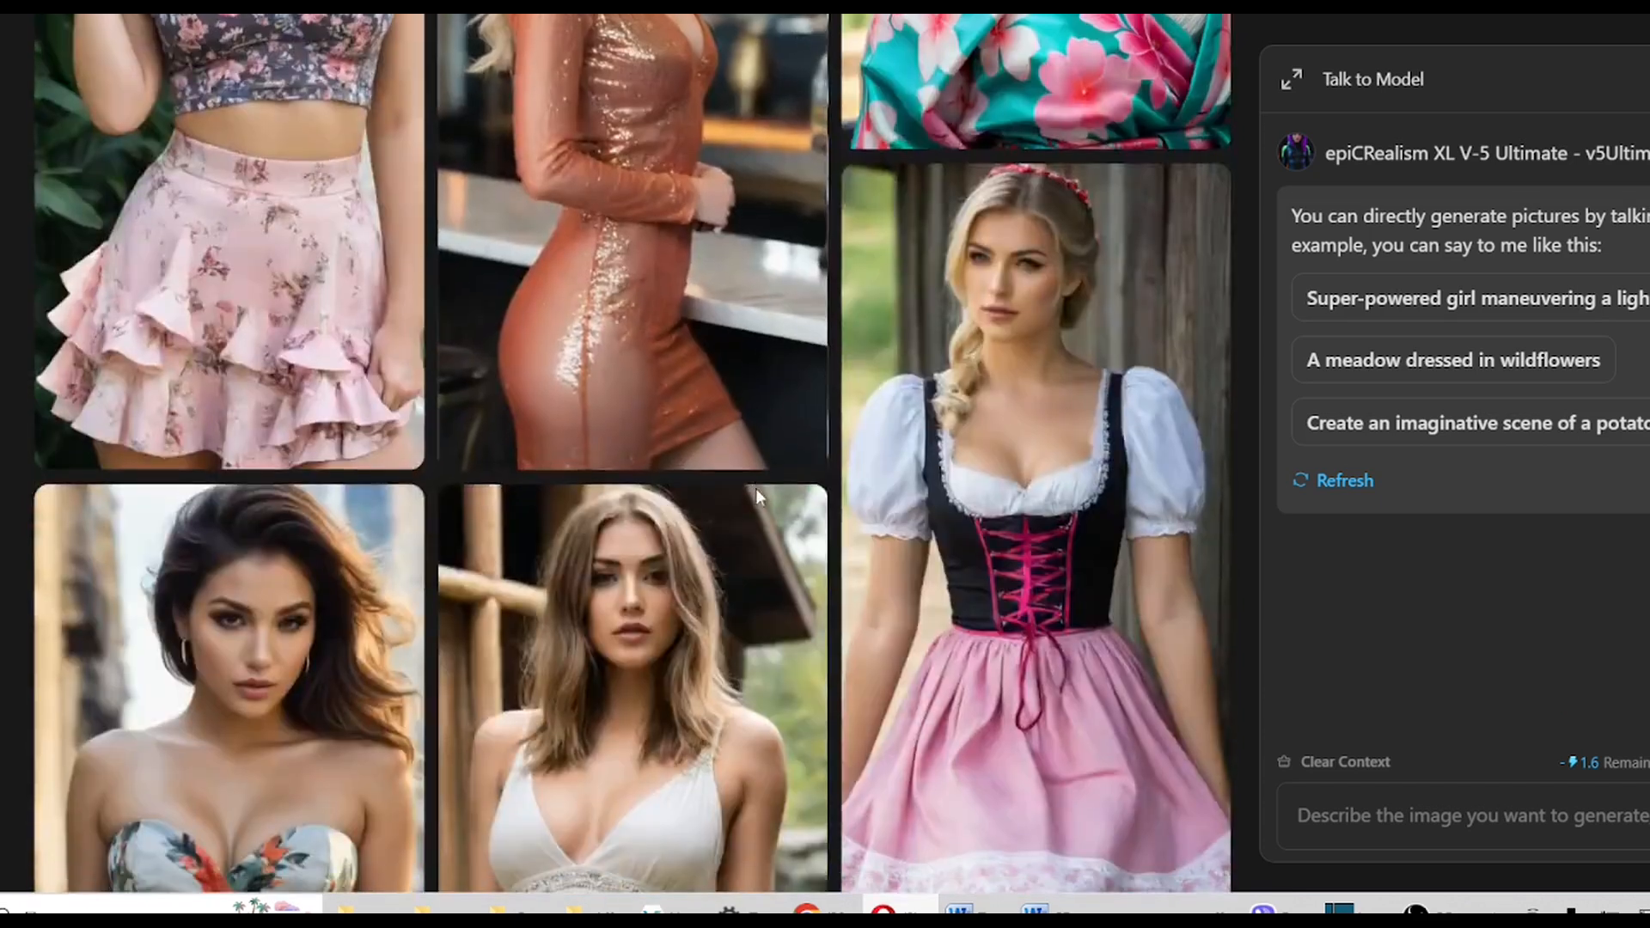
scroll(756, 497, down, 3)
click(803, 476)
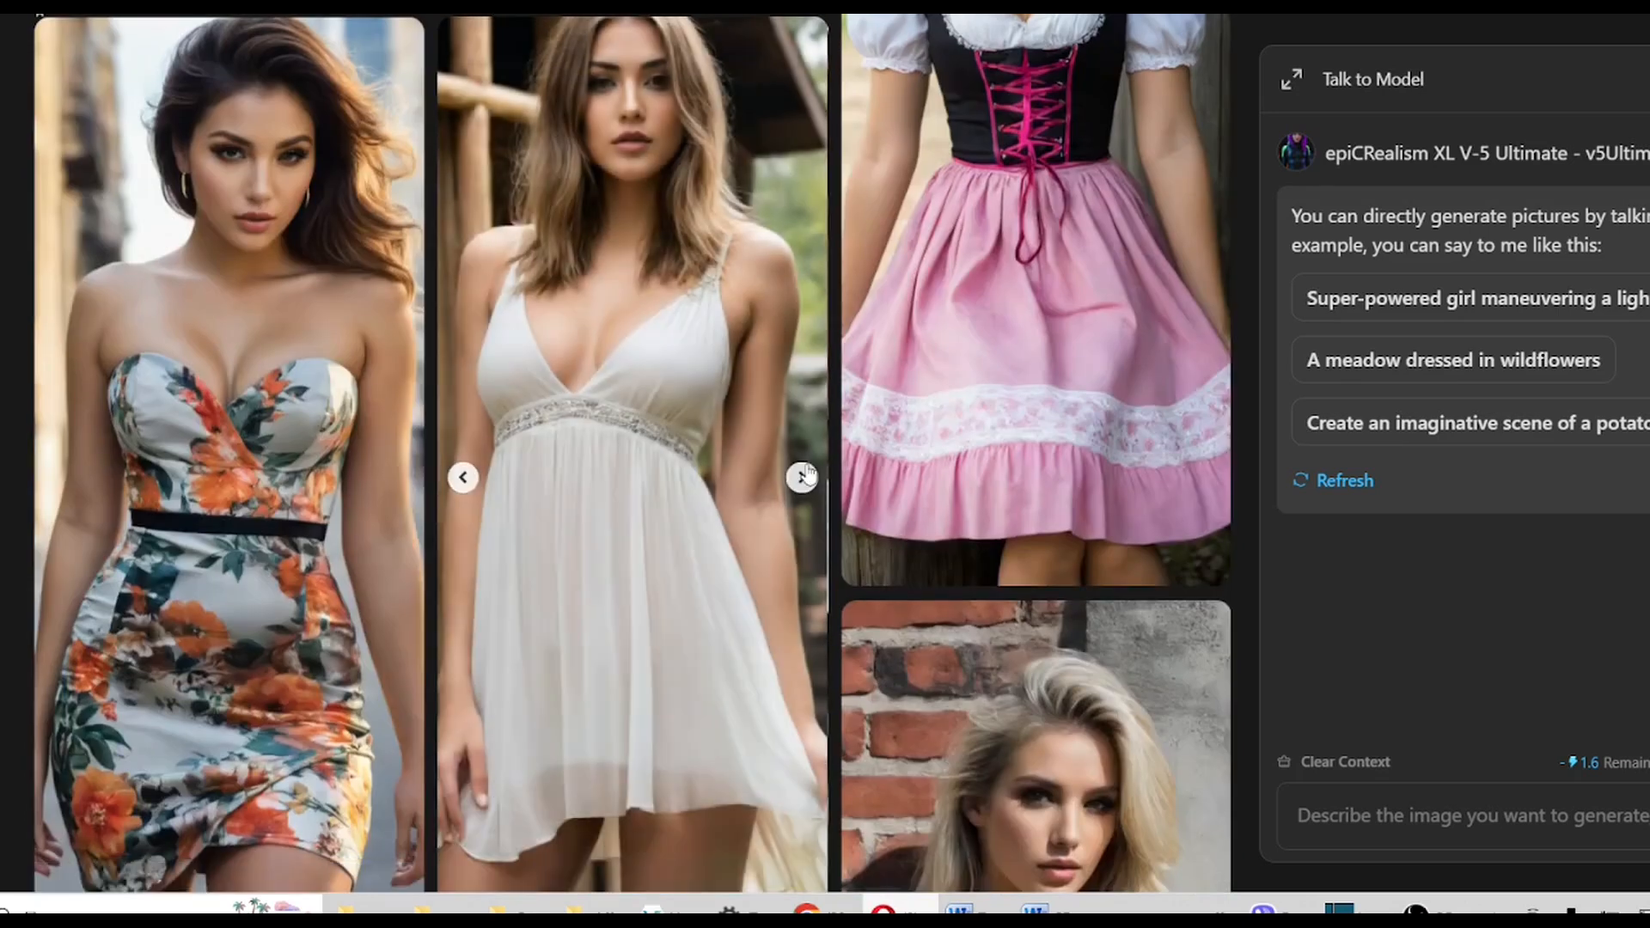
click(803, 476)
click(803, 477)
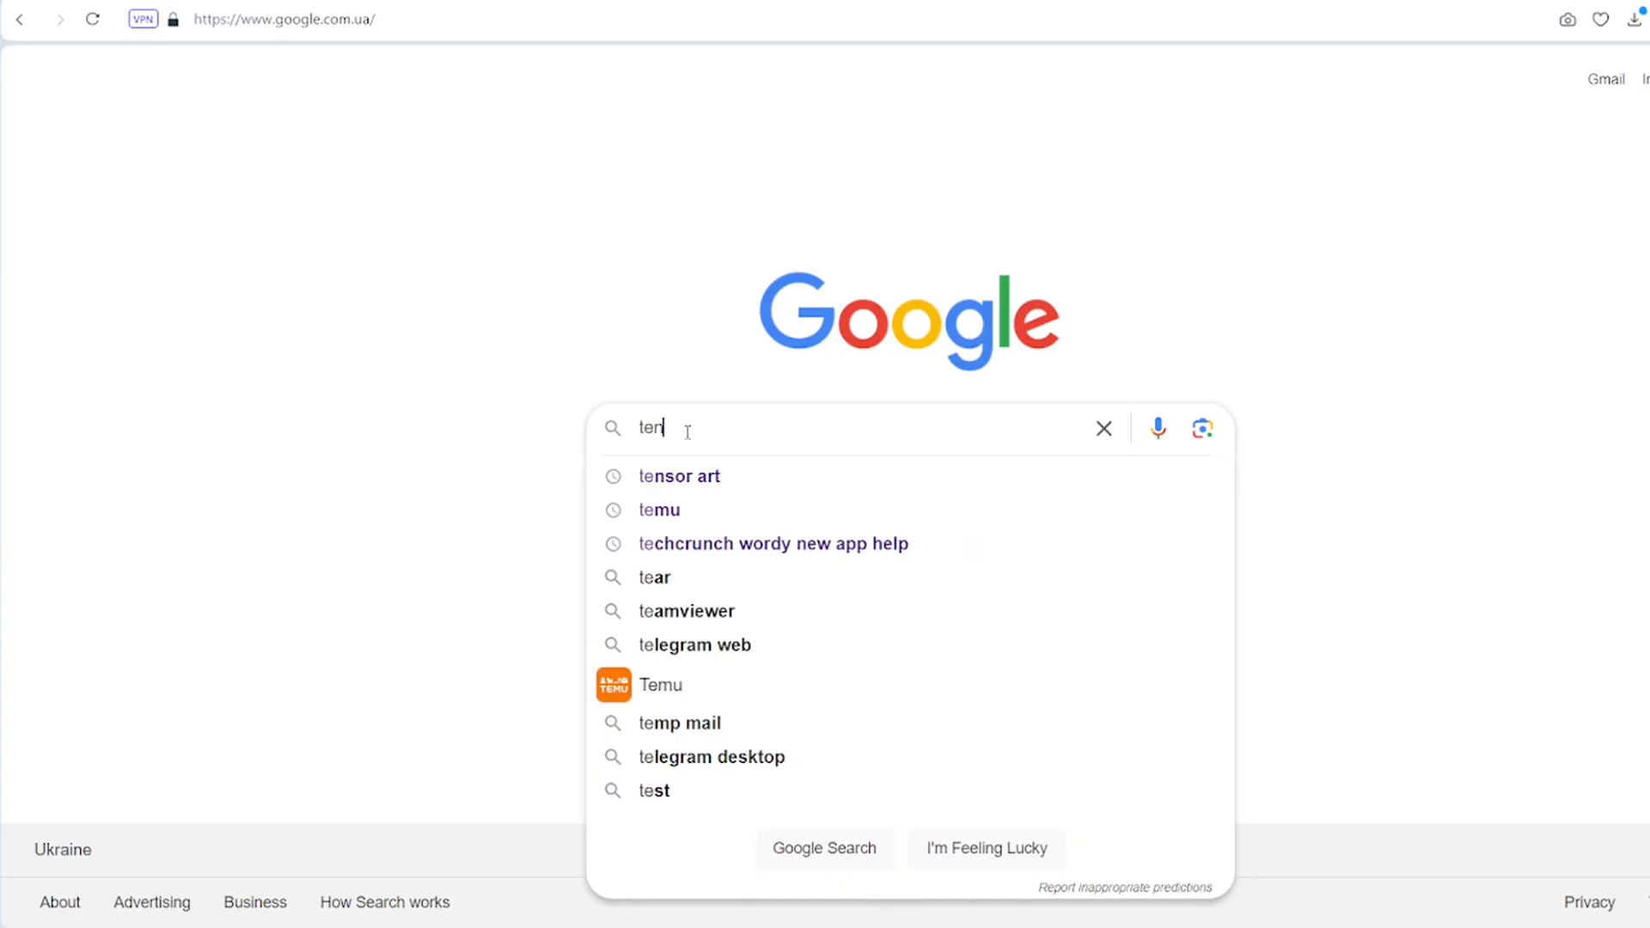
Step: Search Google for "tensor art" and open the Tensor.Art home page result in a new tab
text(or art)
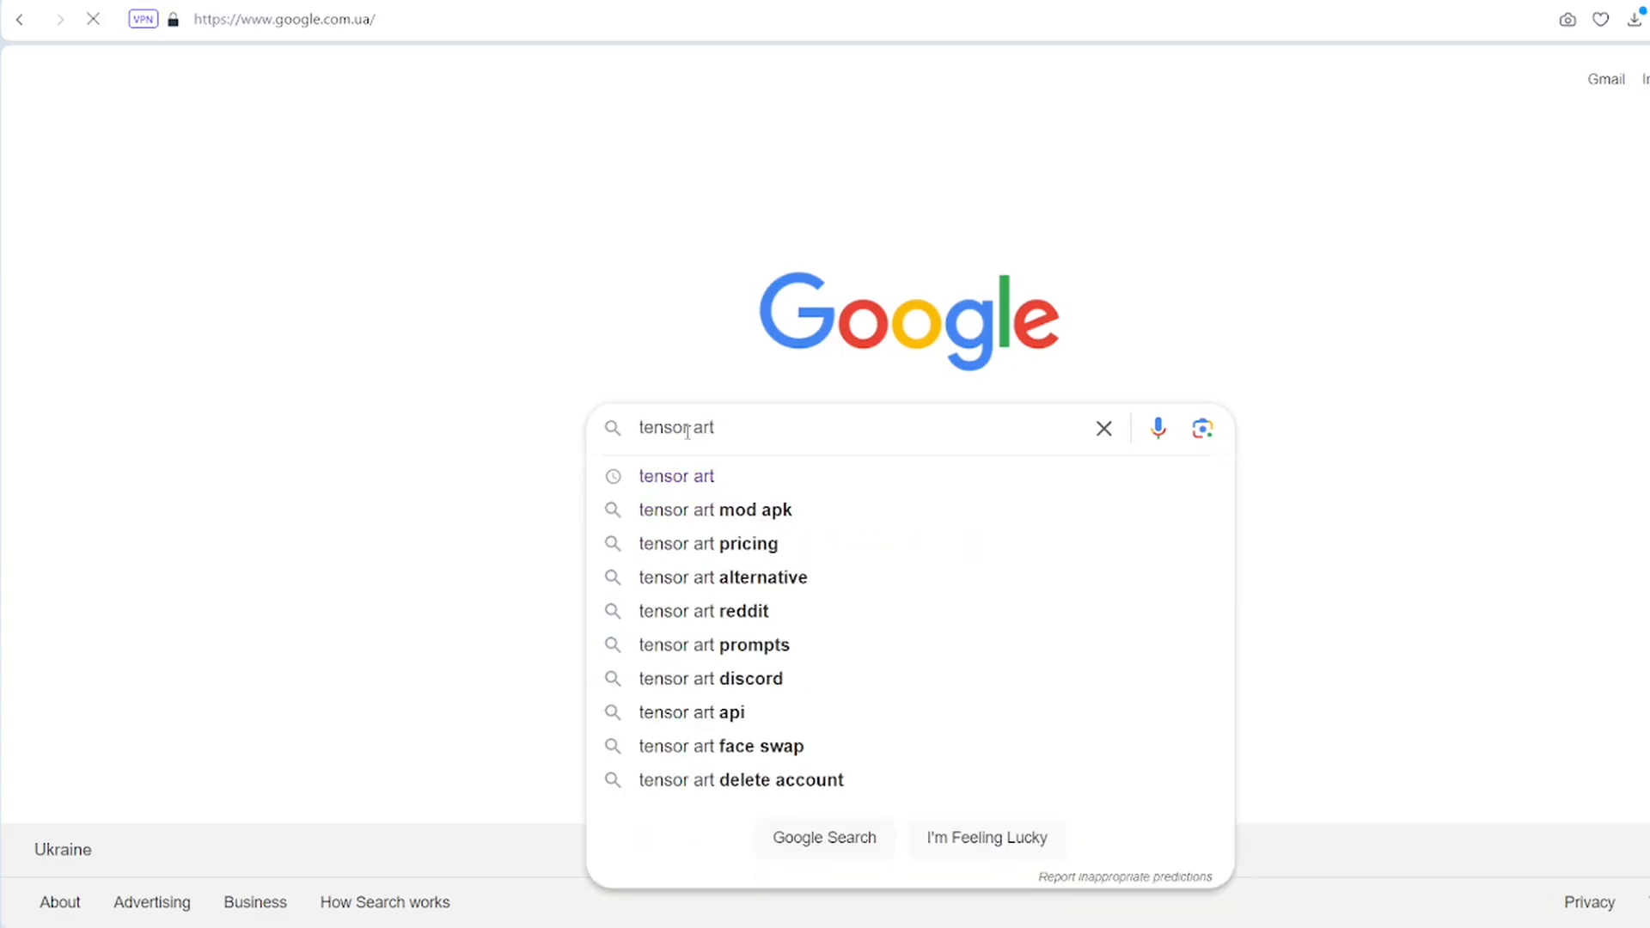
key(Return)
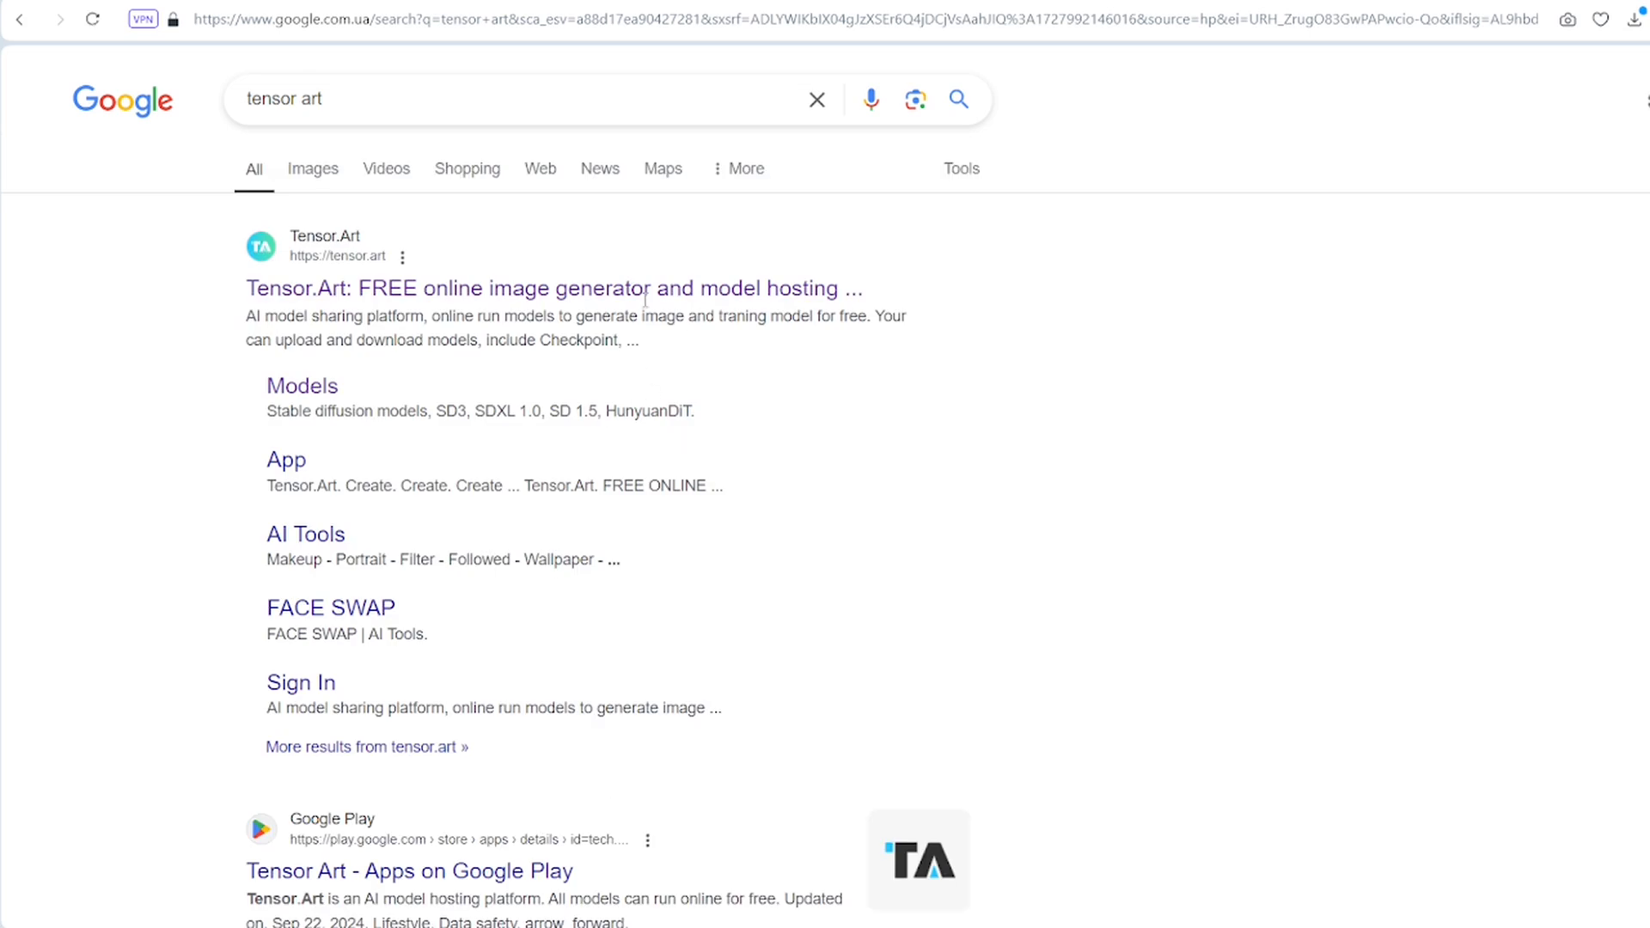
right_click(523, 293)
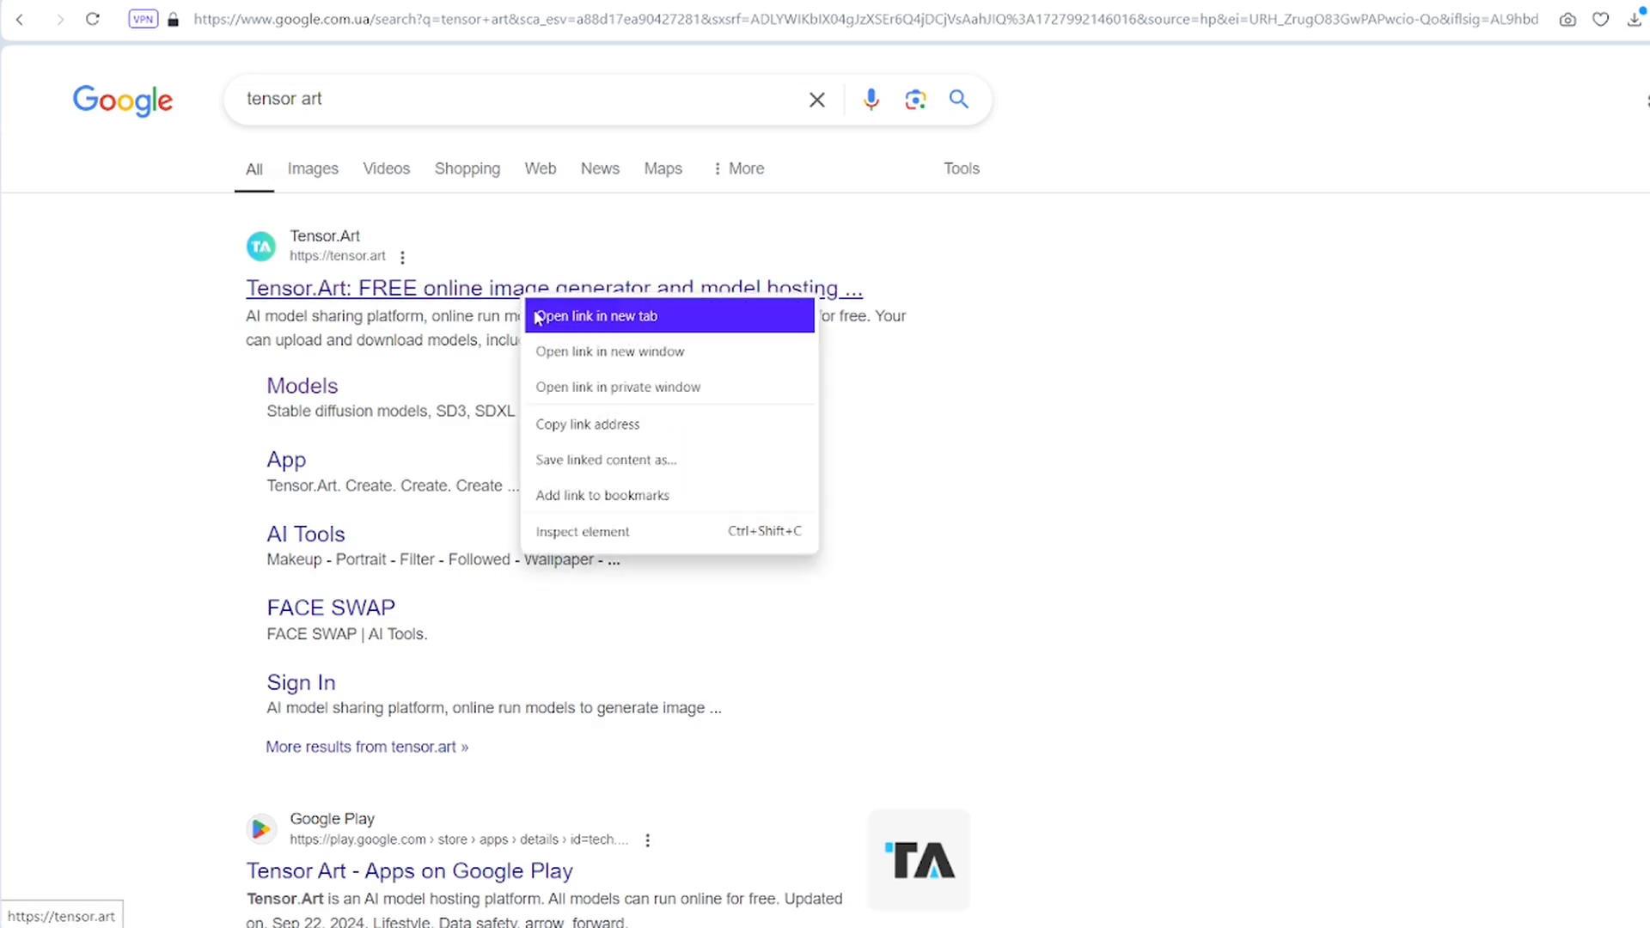
click(537, 318)
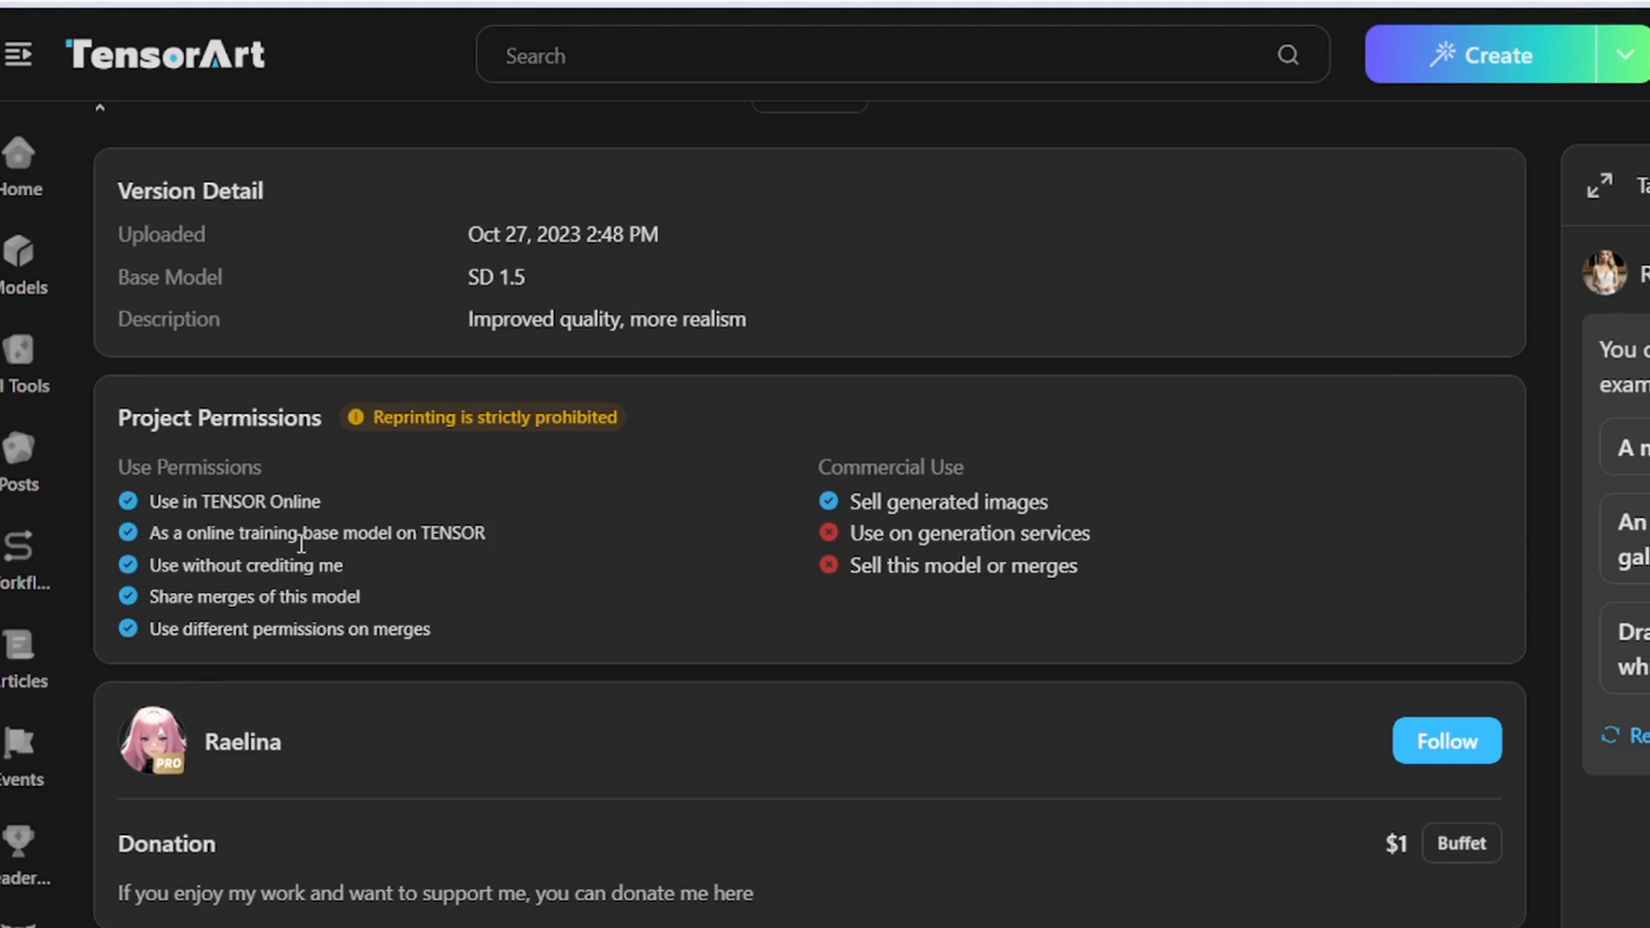
Step: On the SD 1.5 model page, highlight the permissions "Use without crediting me" and "Sell generated images"
drag(359, 555, 158, 571)
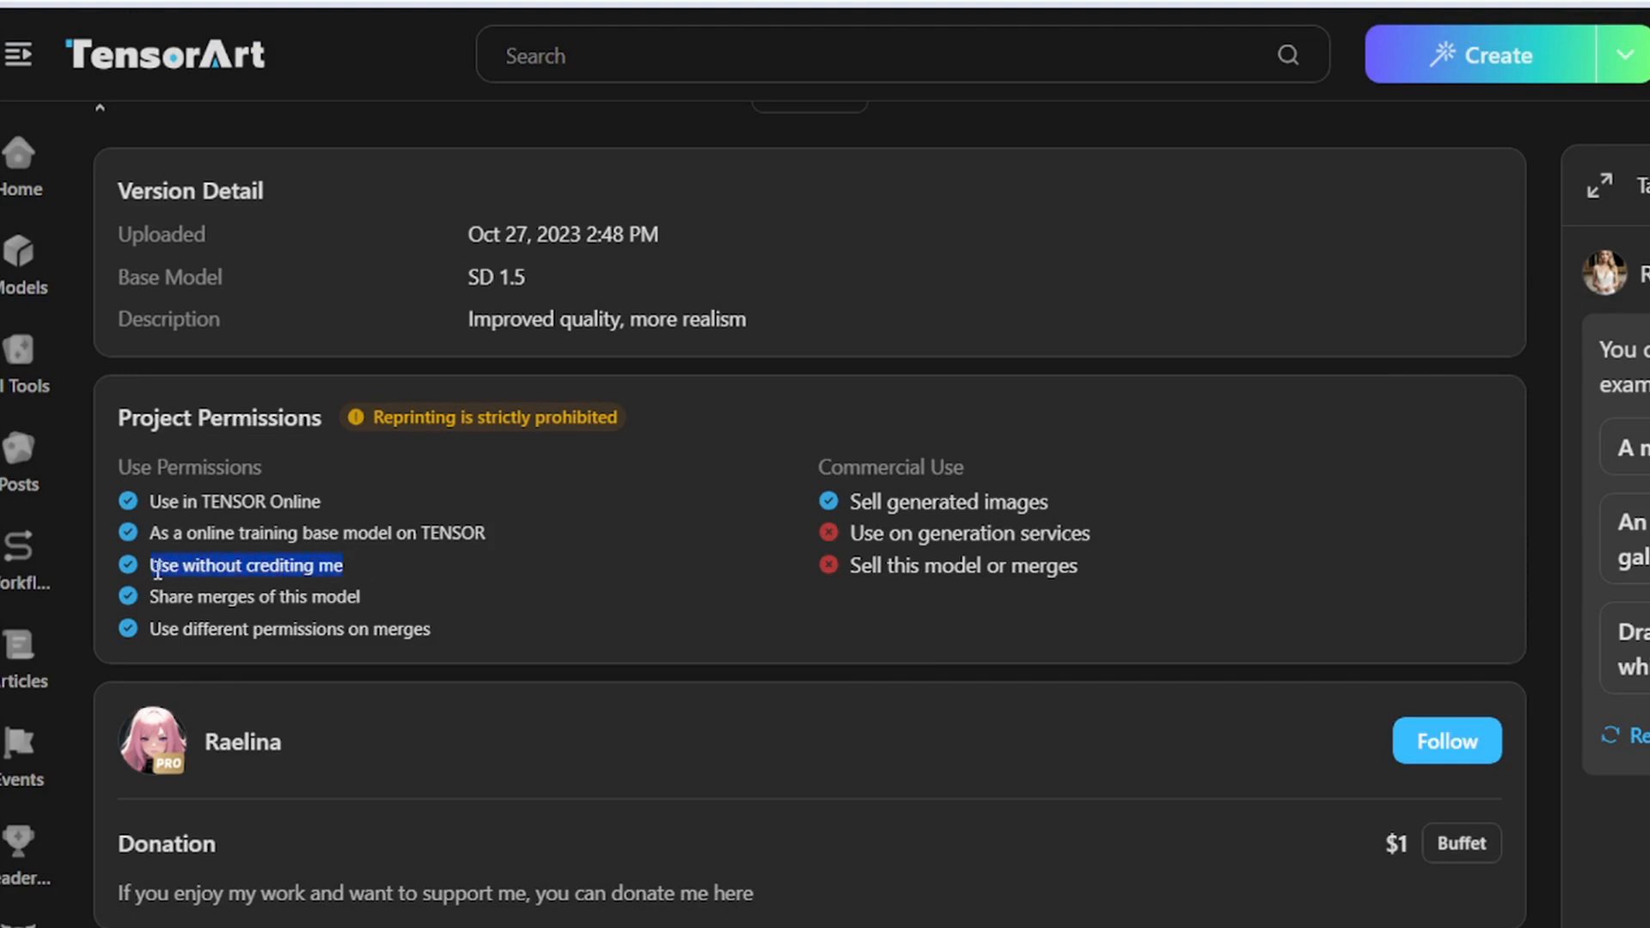
drag(1049, 502, 845, 505)
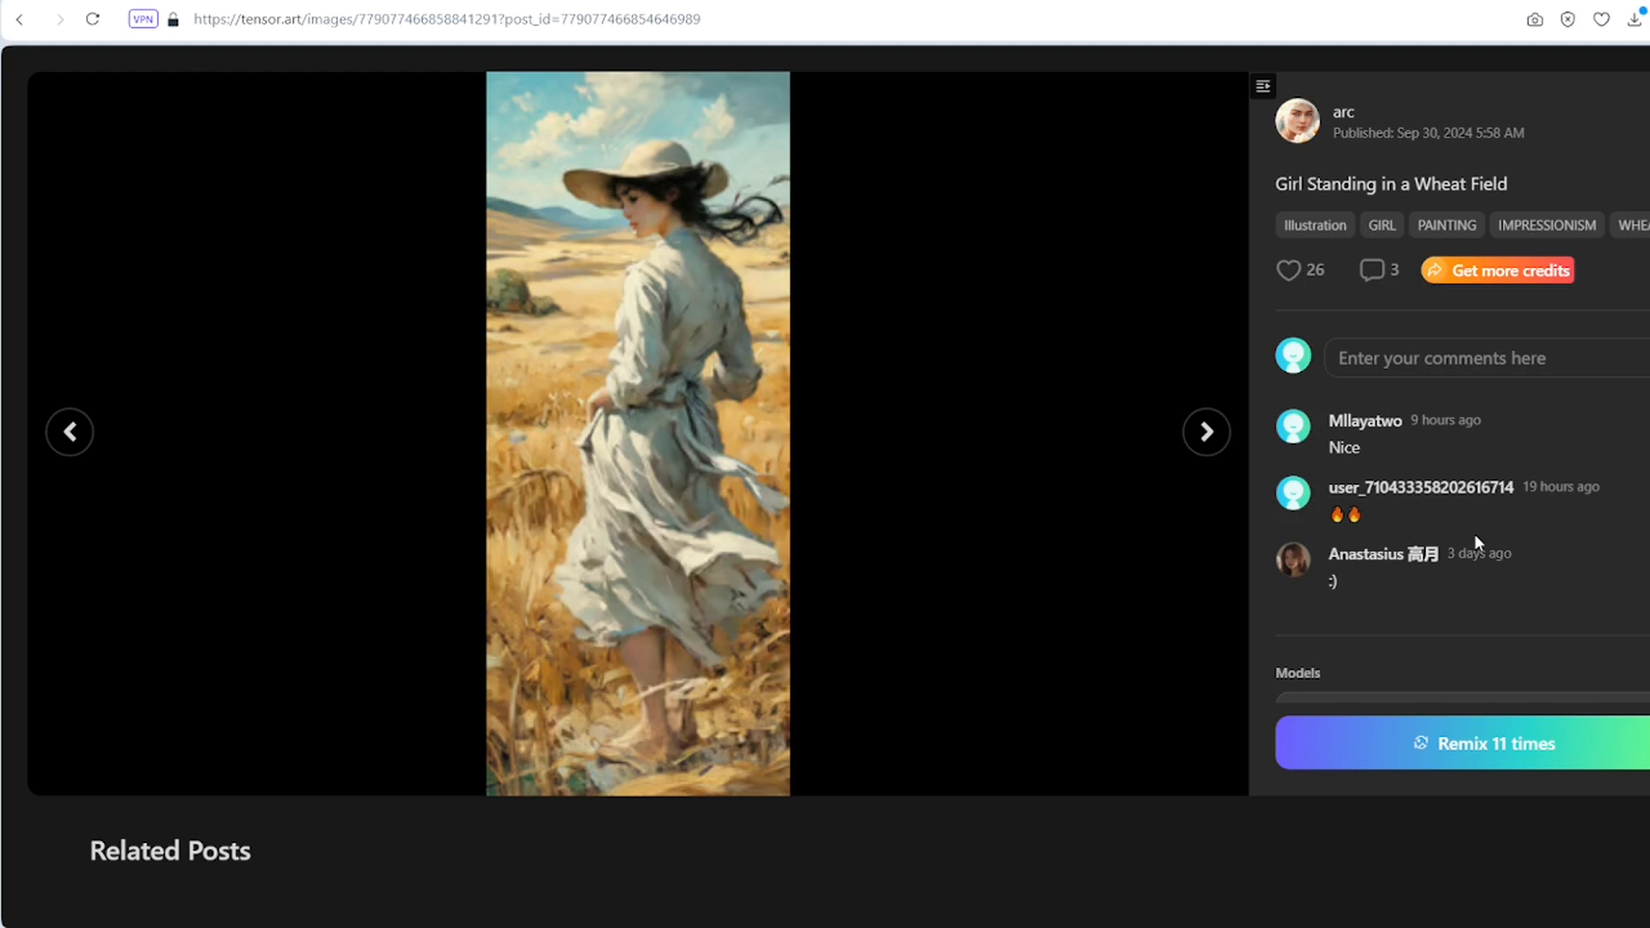
Step: Examine the models, prompts and generation settings of the "Girl Standing in a Wheat Field" post, then return to the posts overview
scroll(1476, 533, down, 4)
scroll(1477, 543, down, 3)
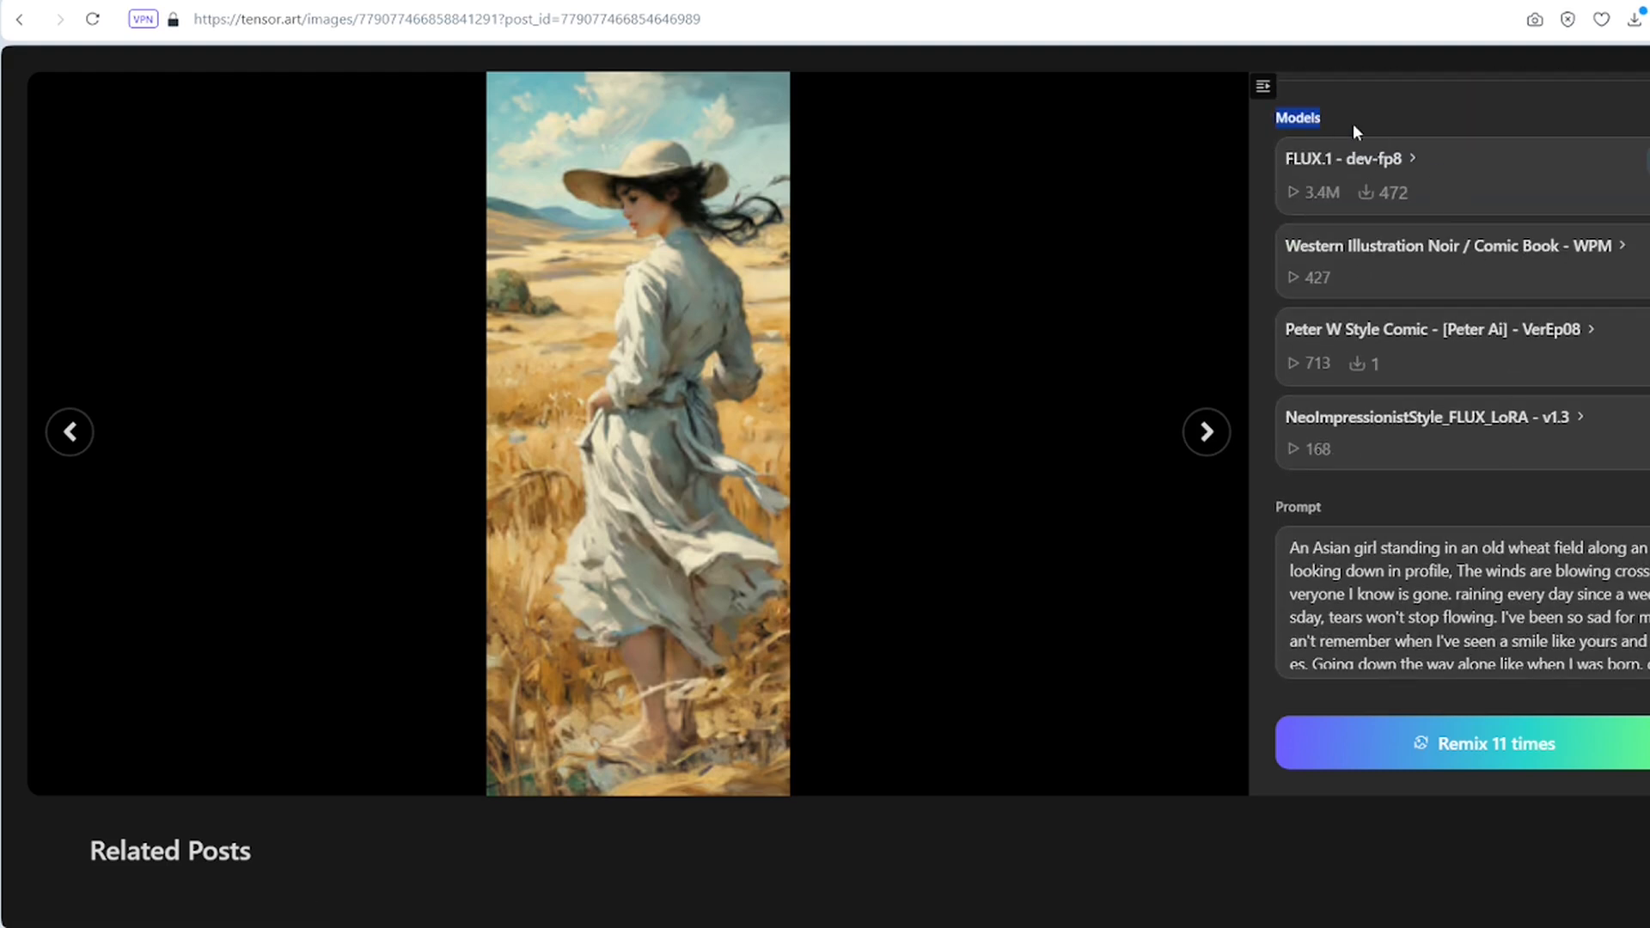
scroll(1389, 309, down, 3)
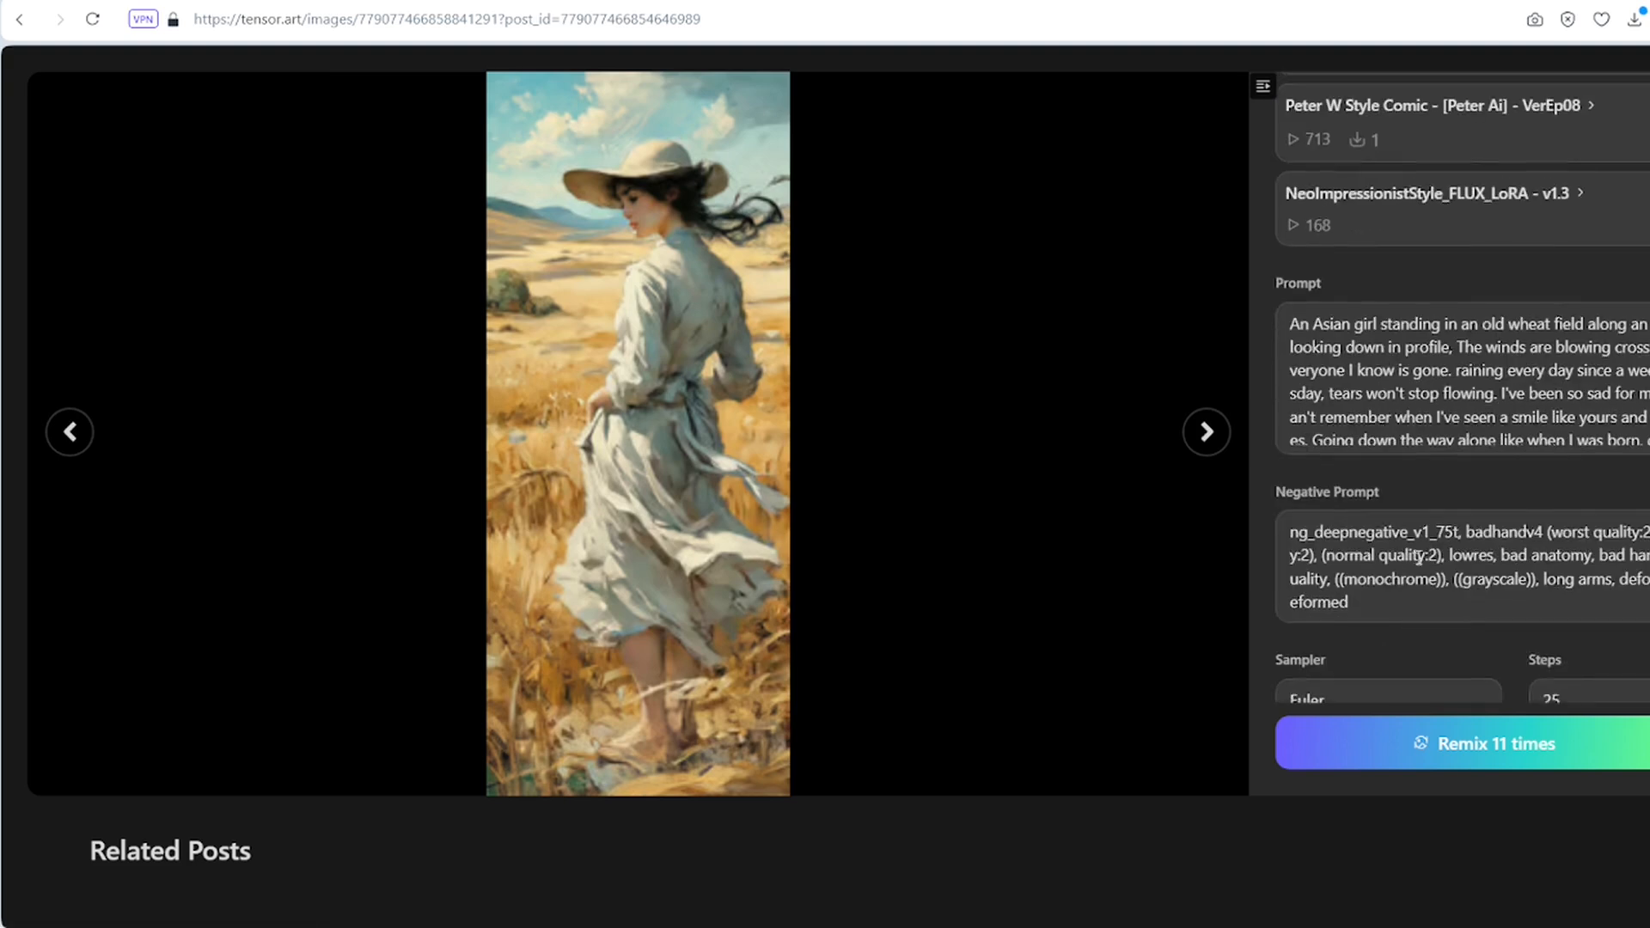
scroll(1419, 556, down, 3)
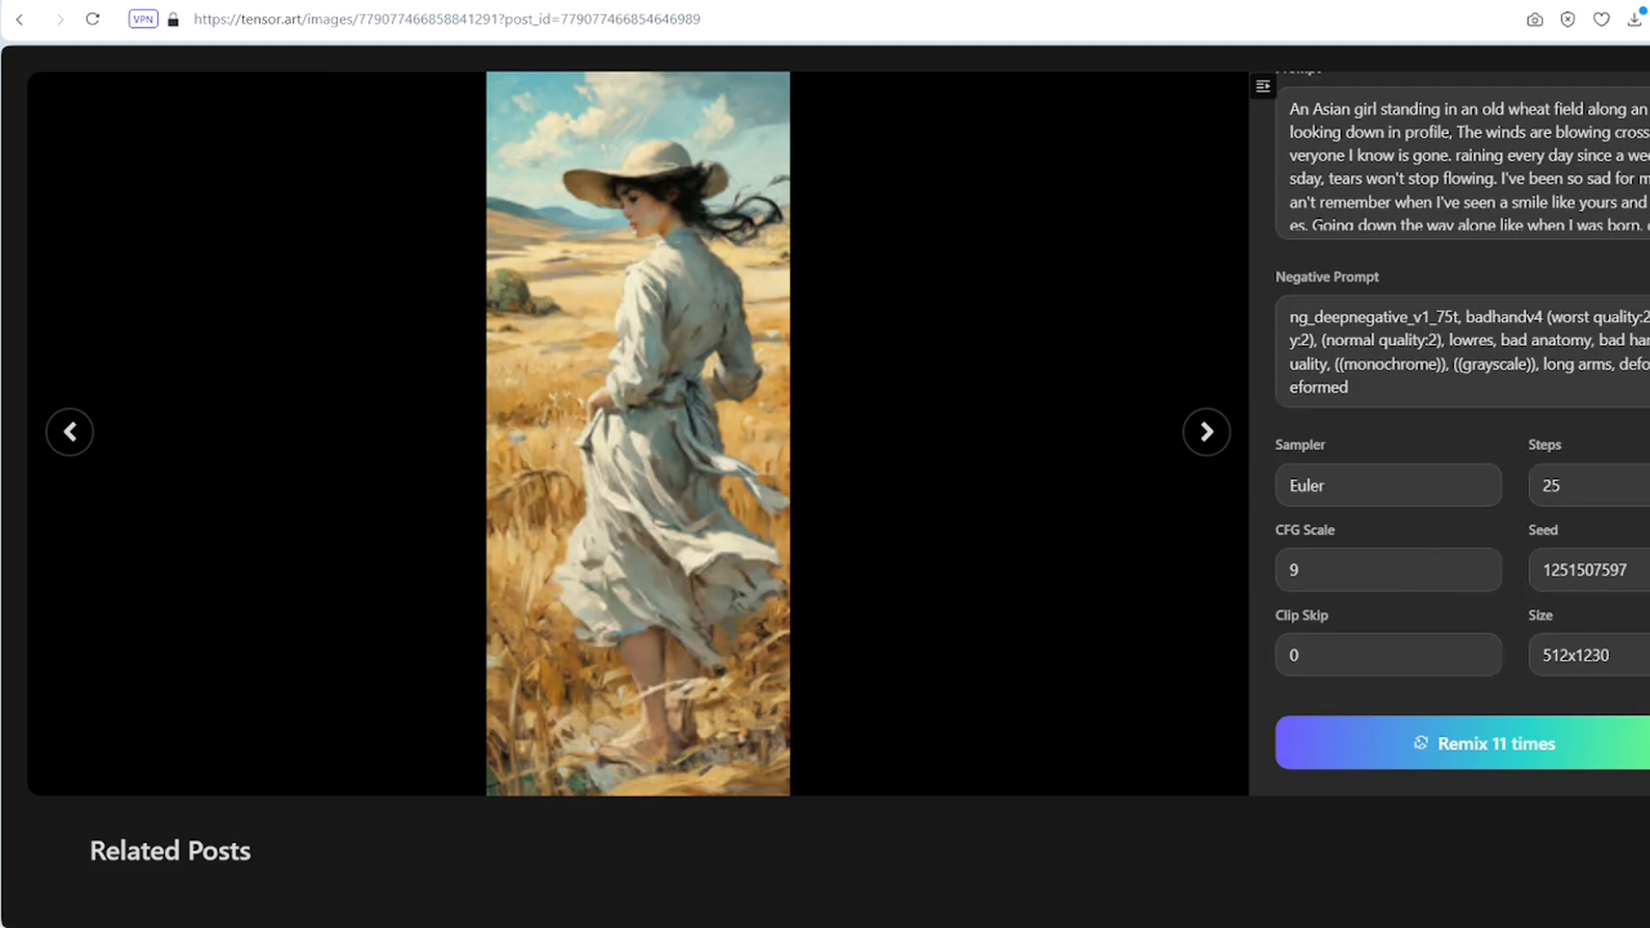
key(alt+Left)
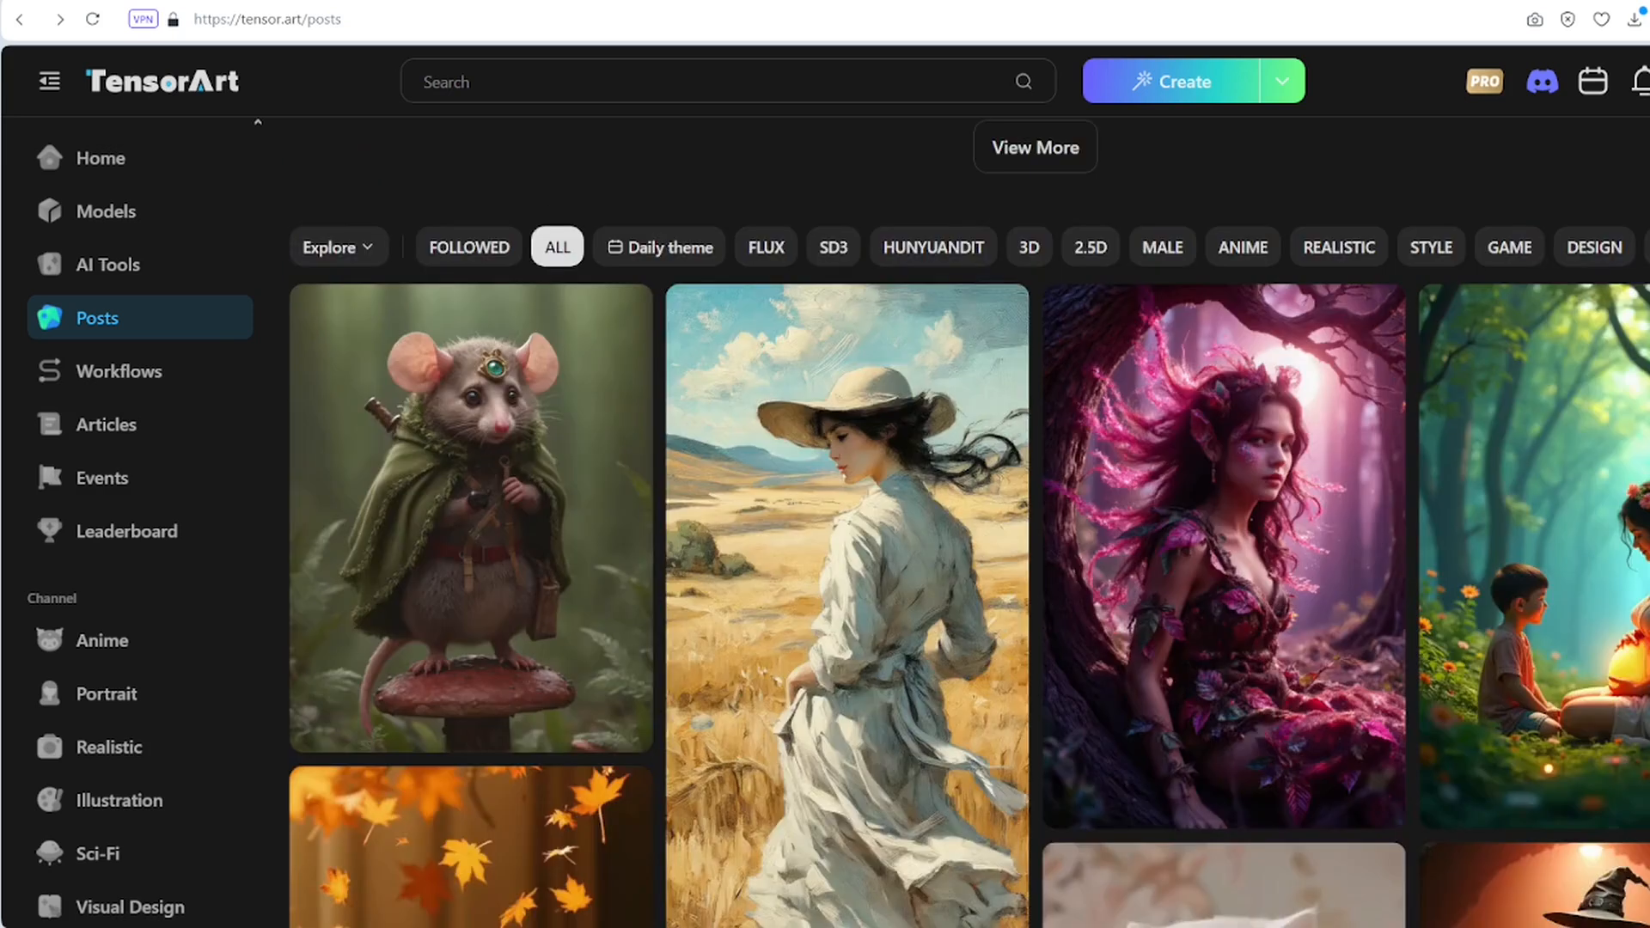
Step: Go to the models section and check the crediting and image-selling permissions of the CyberRealistic Classic V3.2 checkpoint
click(117, 220)
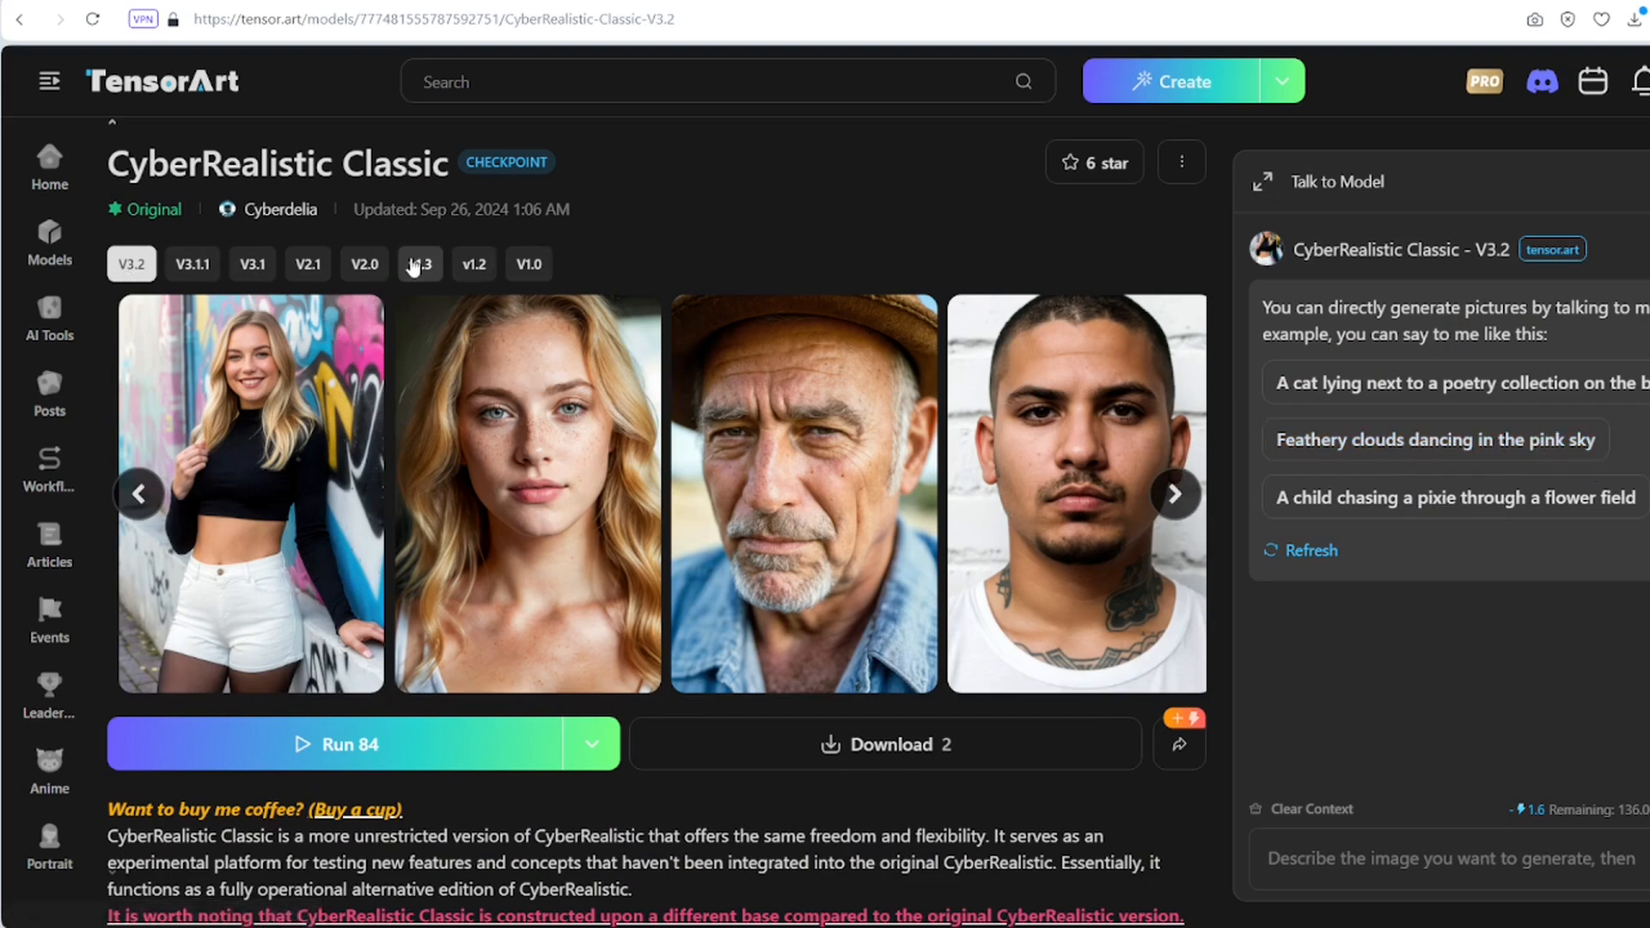
scroll(413, 266, down, 3)
scroll(413, 266, down, 5)
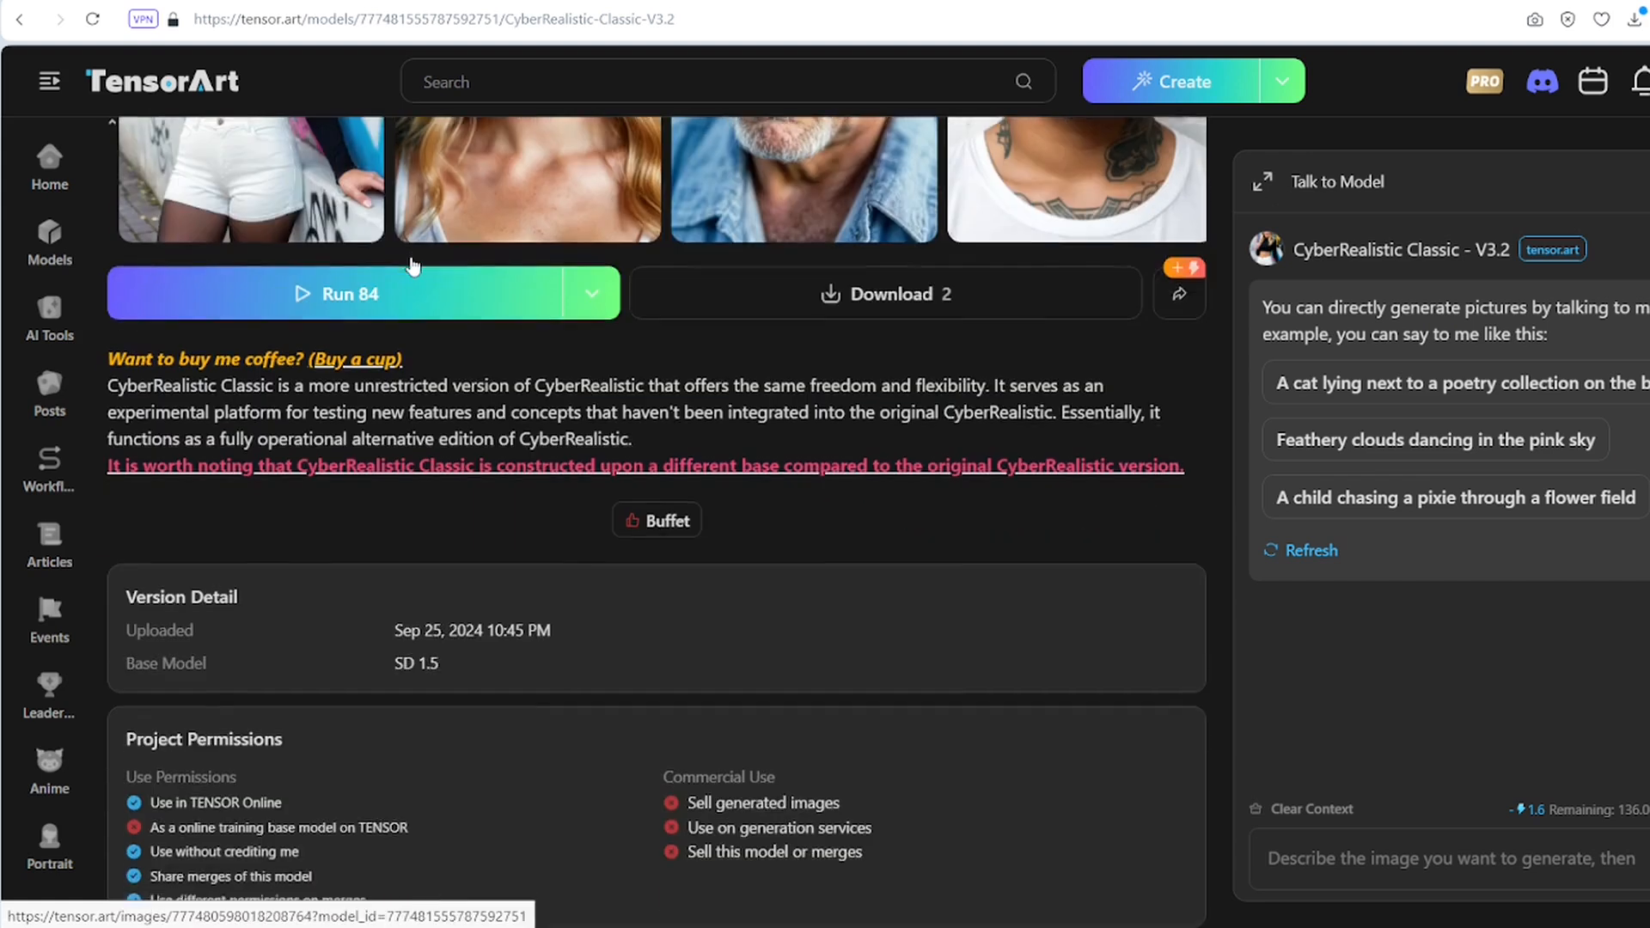
drag(301, 637, 195, 641)
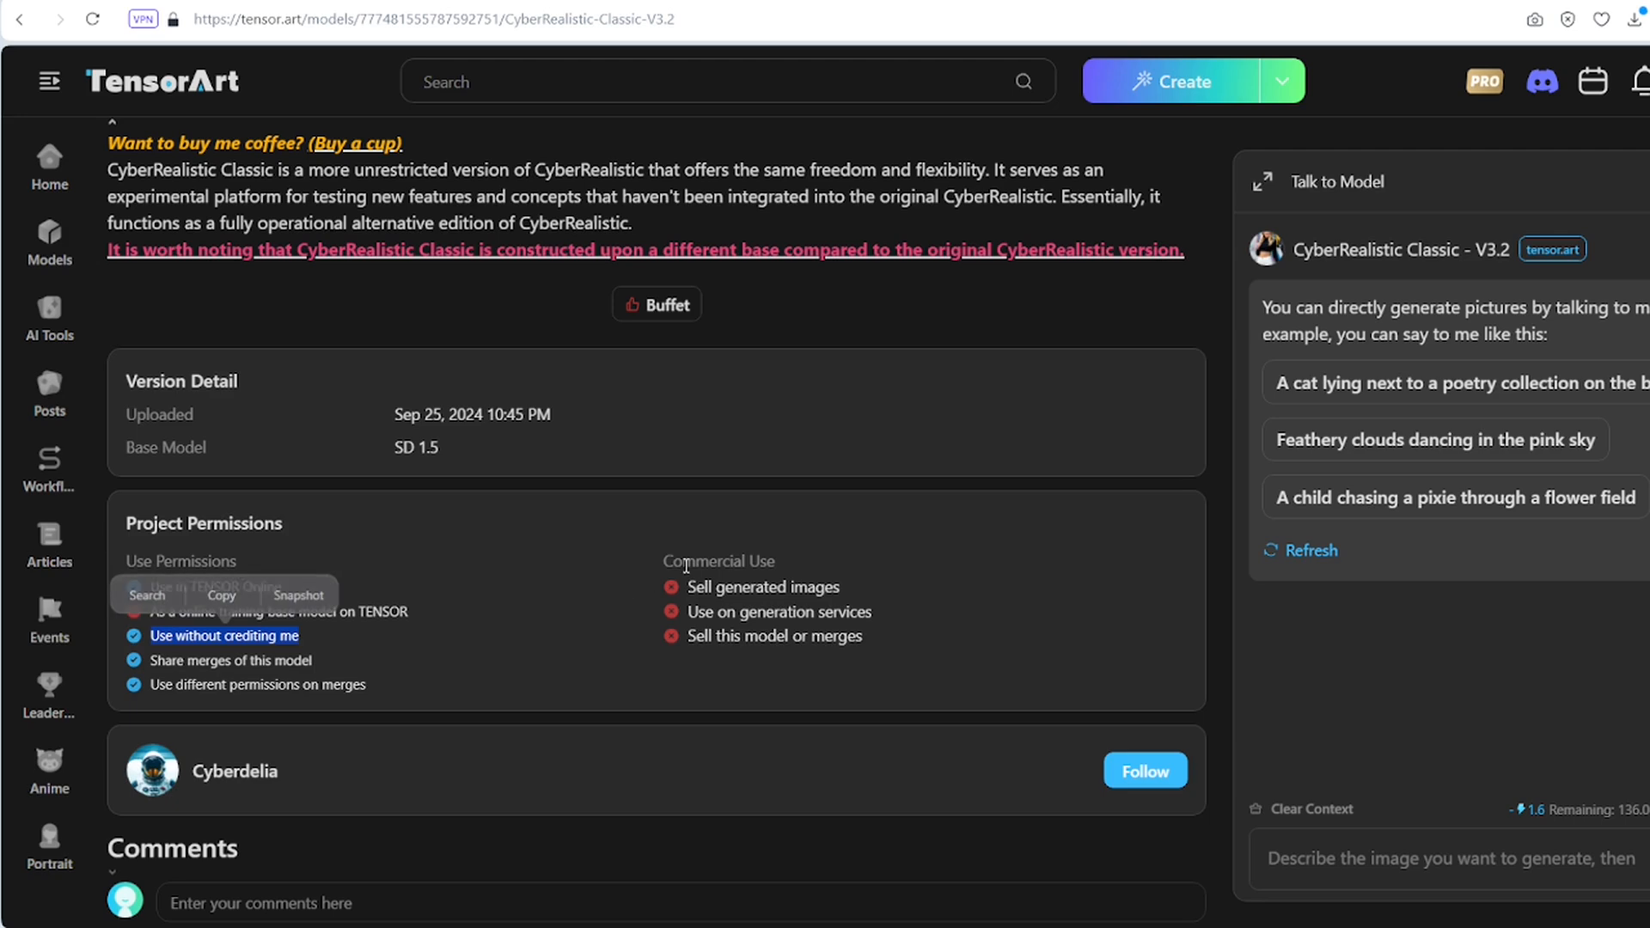
drag(841, 588, 691, 582)
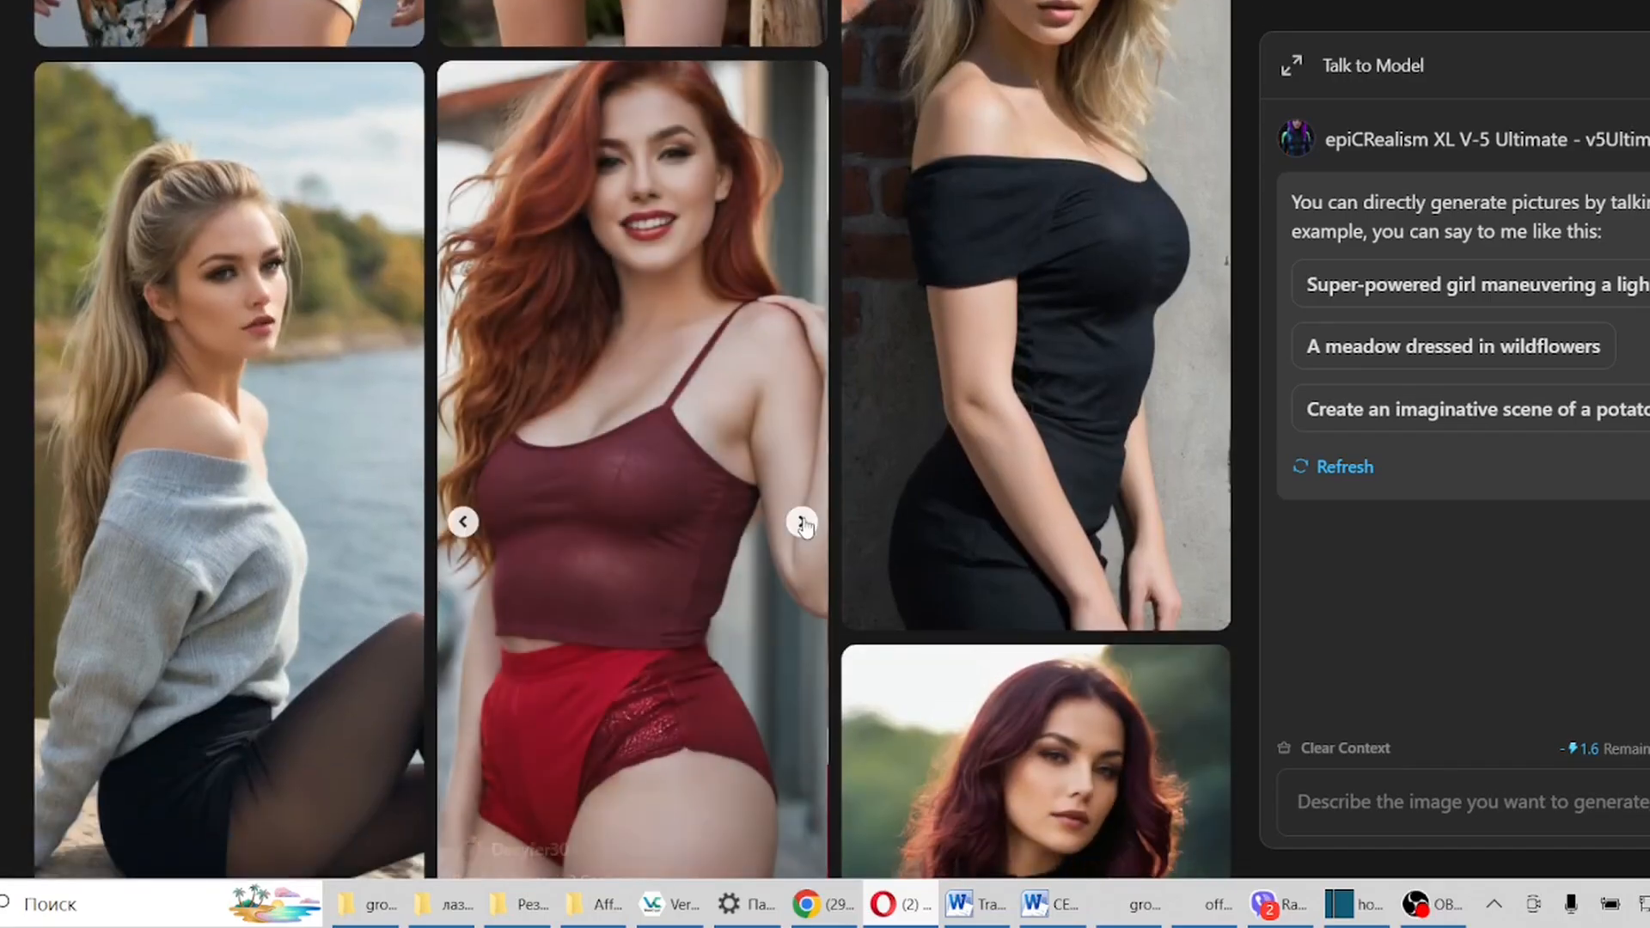
Step: Page through the images of the red-haired woman's post among the epiCRealism XL related posts
click(802, 522)
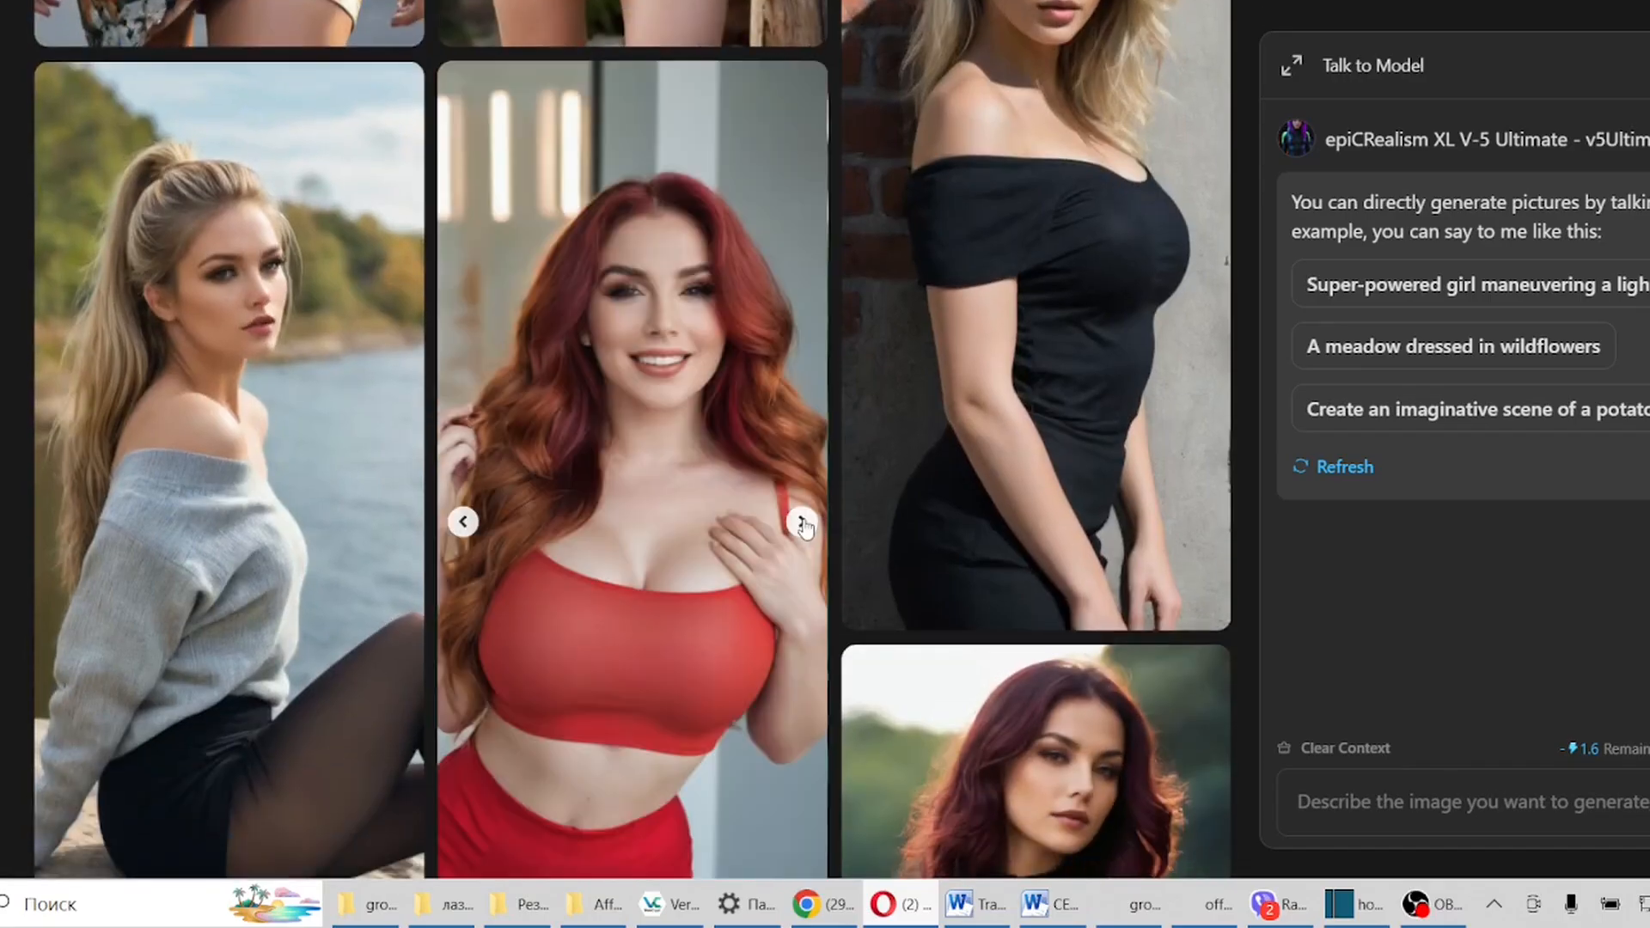
click(803, 522)
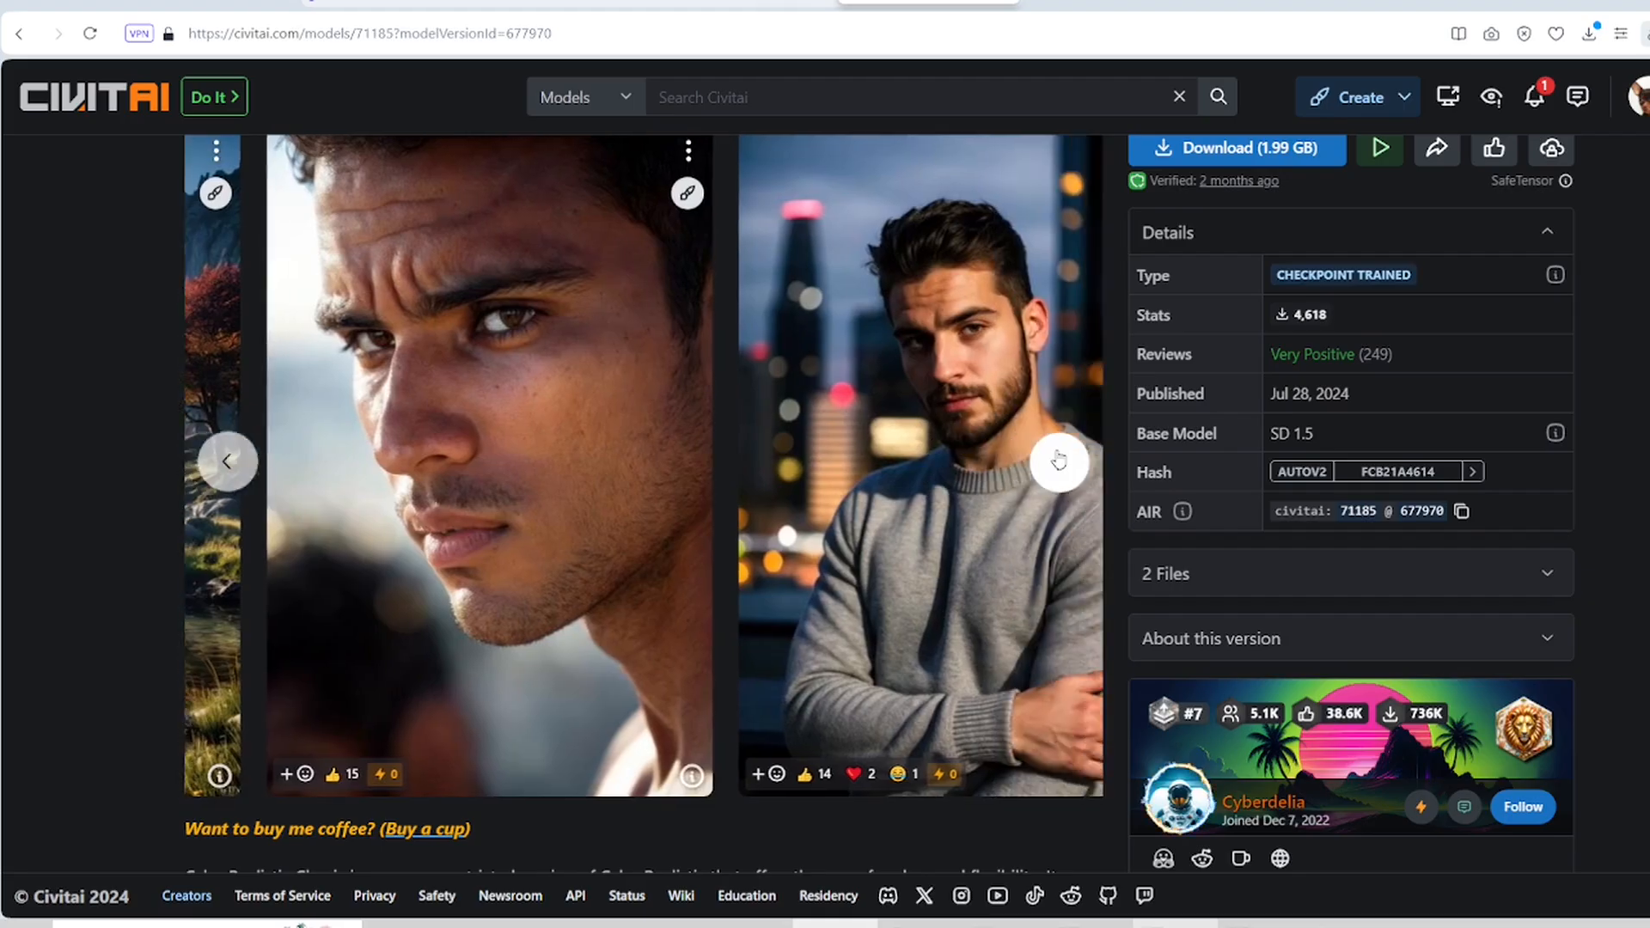
Step: Switch to Civitai and examine the CyberRealistic Classic model's sample images and its community gallery
click(1059, 461)
click(1059, 461)
click(1059, 461)
click(1059, 460)
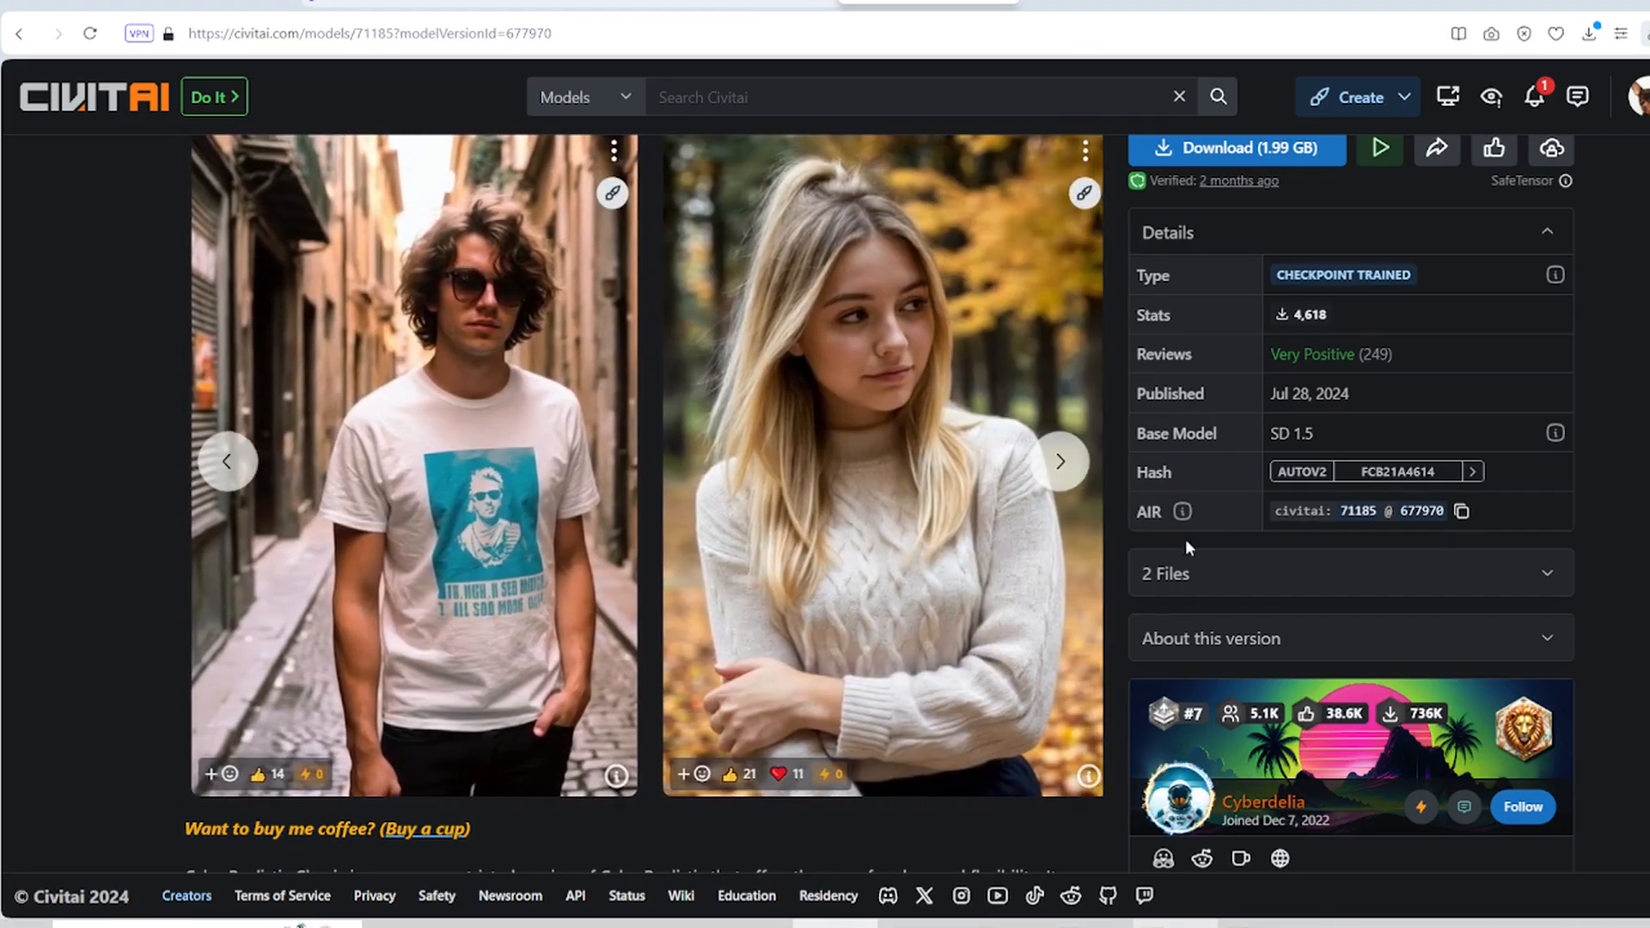
scroll(1187, 545, down, 15)
scroll(1187, 548, down, 10)
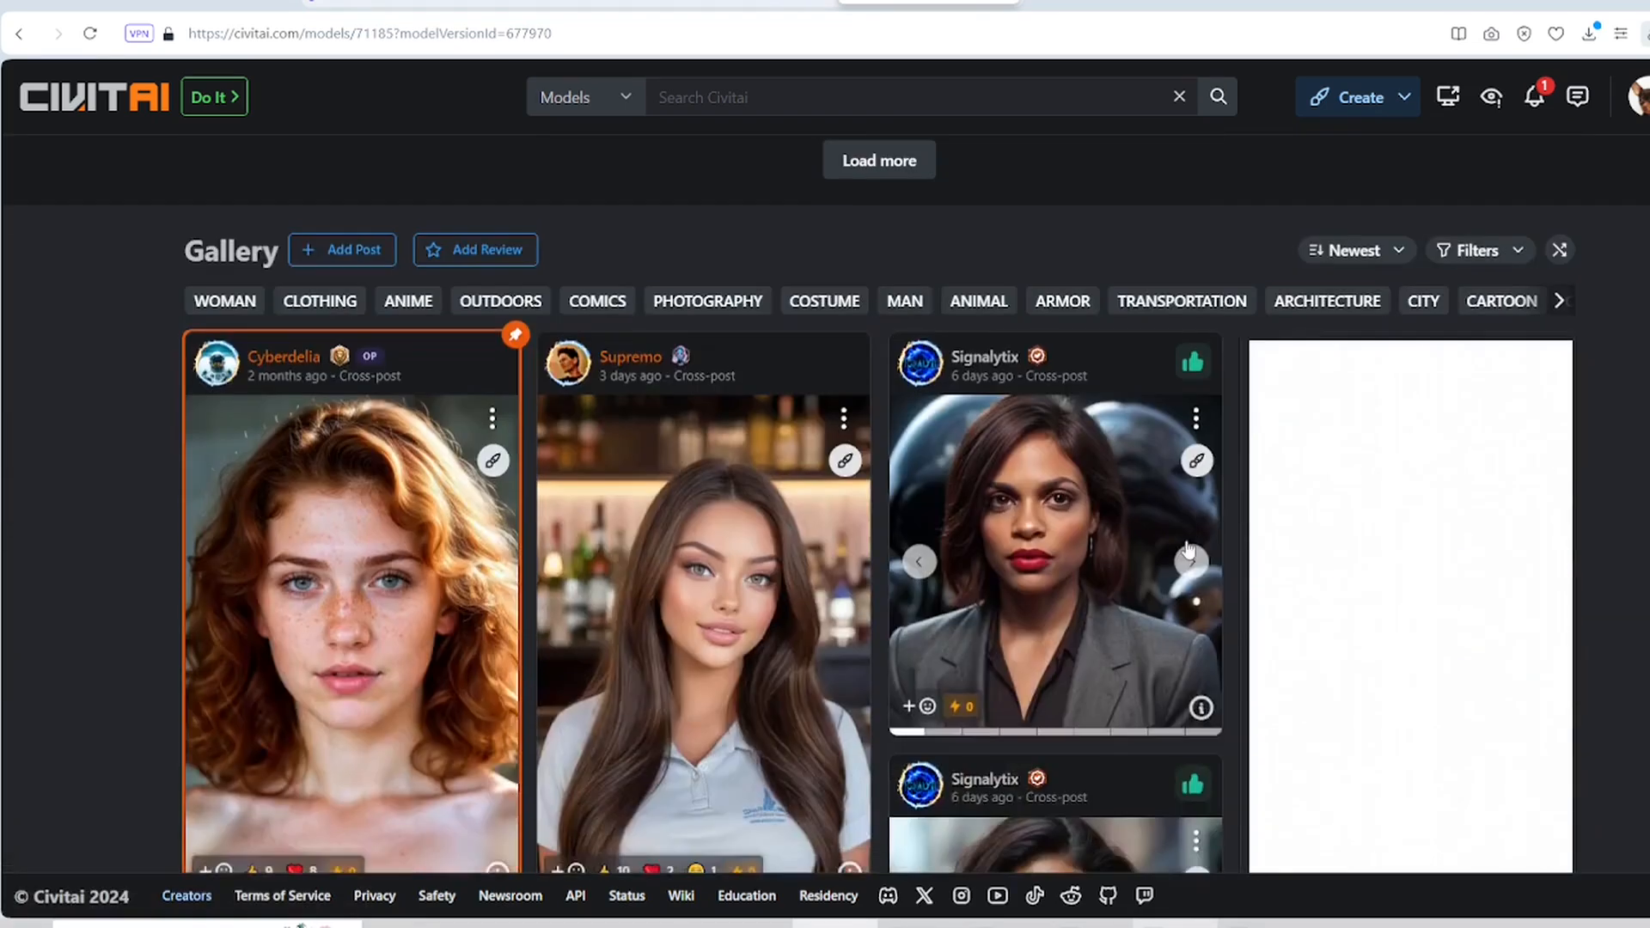
scroll(1187, 549, down, 10)
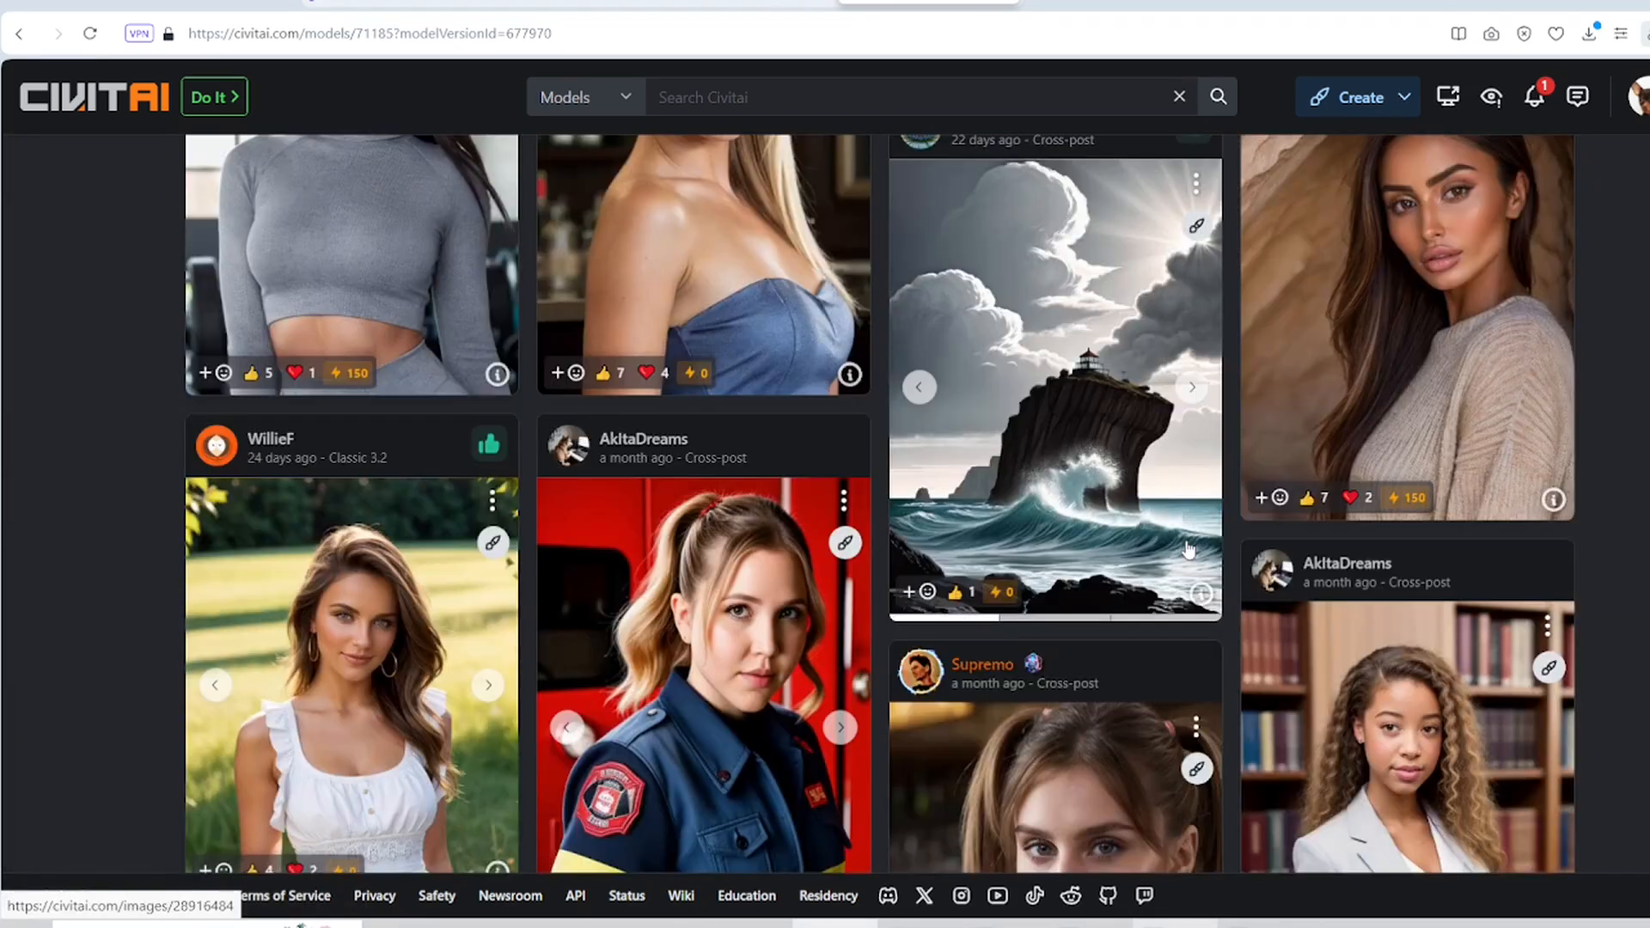
Step: Switch back to TensorArt and search for "Realistic AbsoluteReality-Mix"
scroll(1189, 550, down, 9)
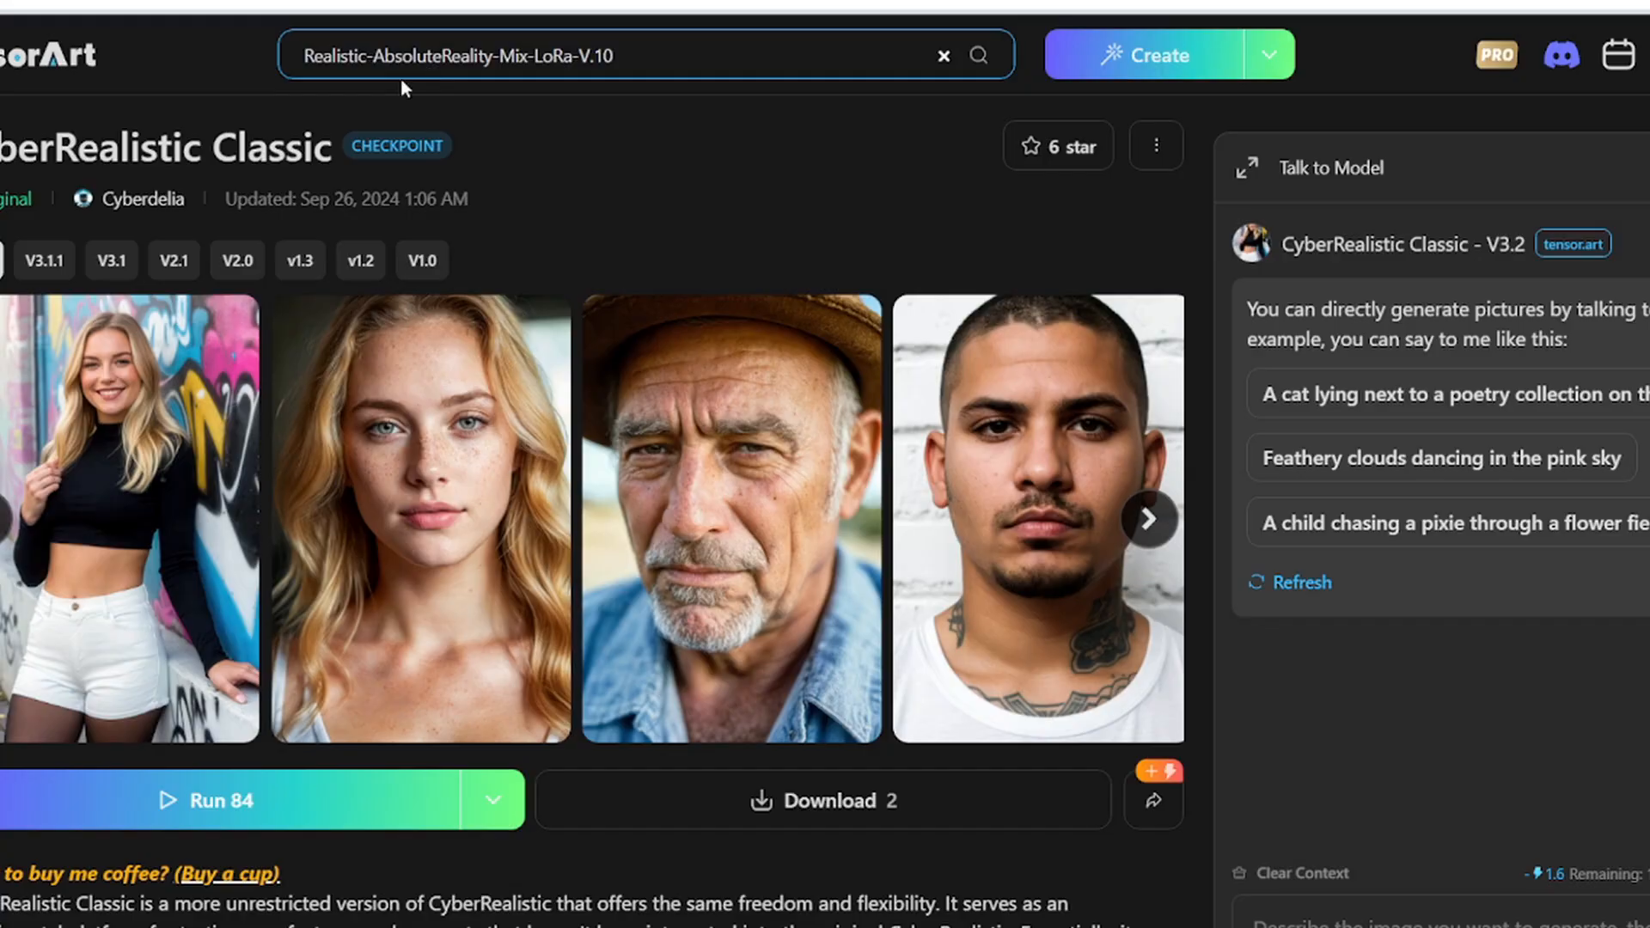
click(369, 57)
key(BackSpace)
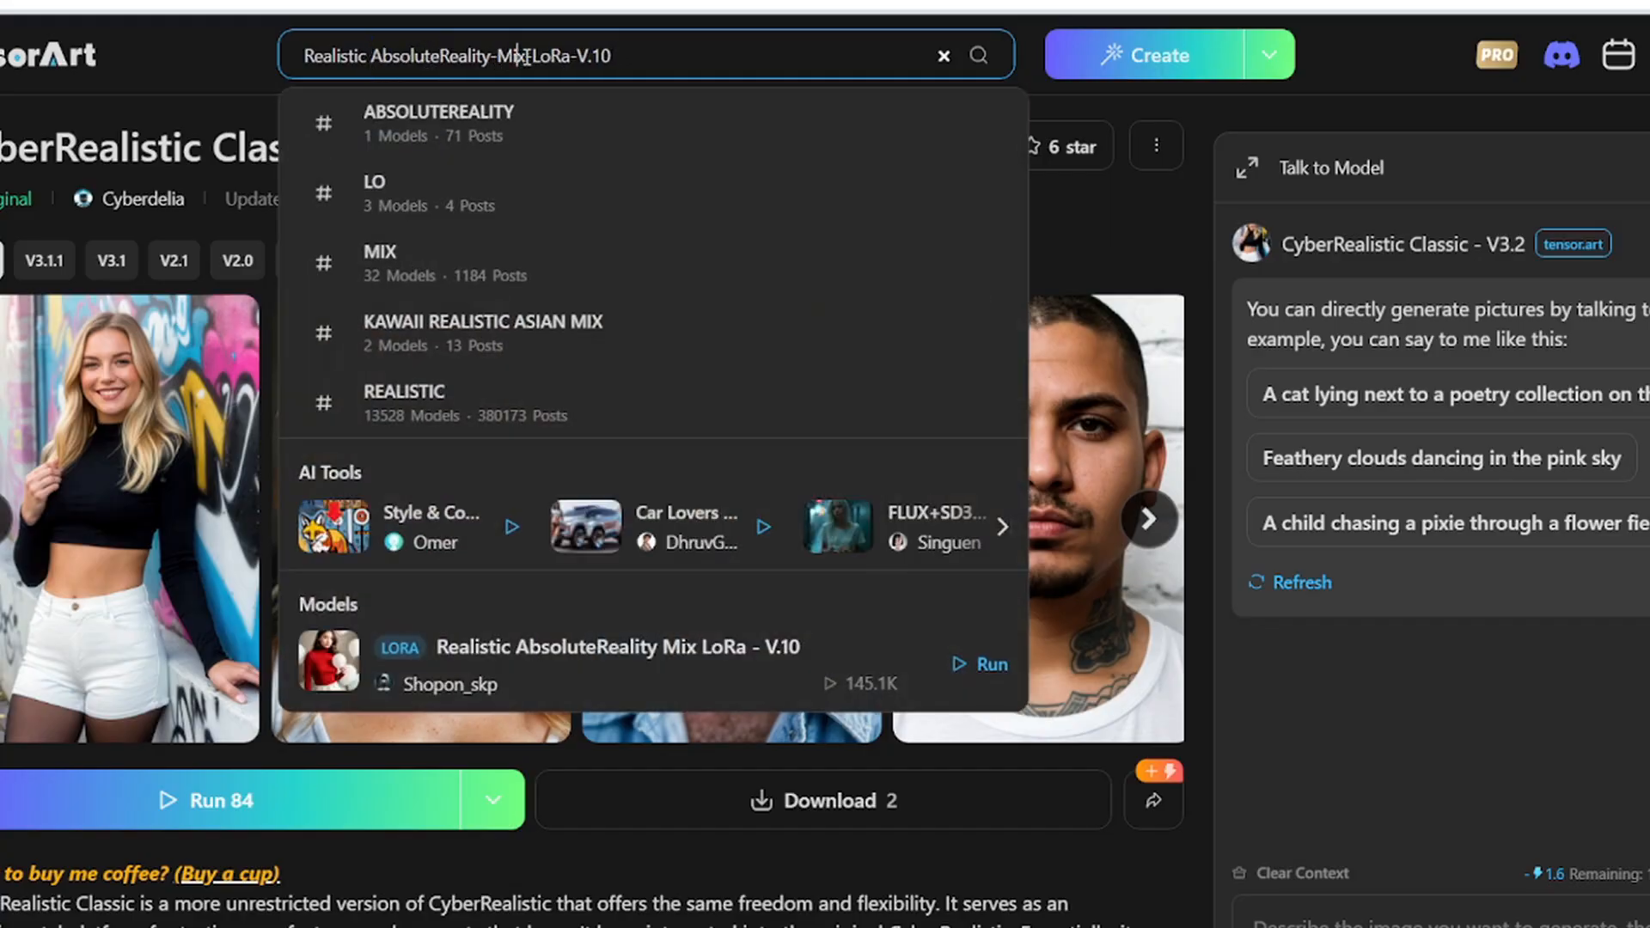
drag(519, 58, 753, 64)
key(BackSpace)
key(Return)
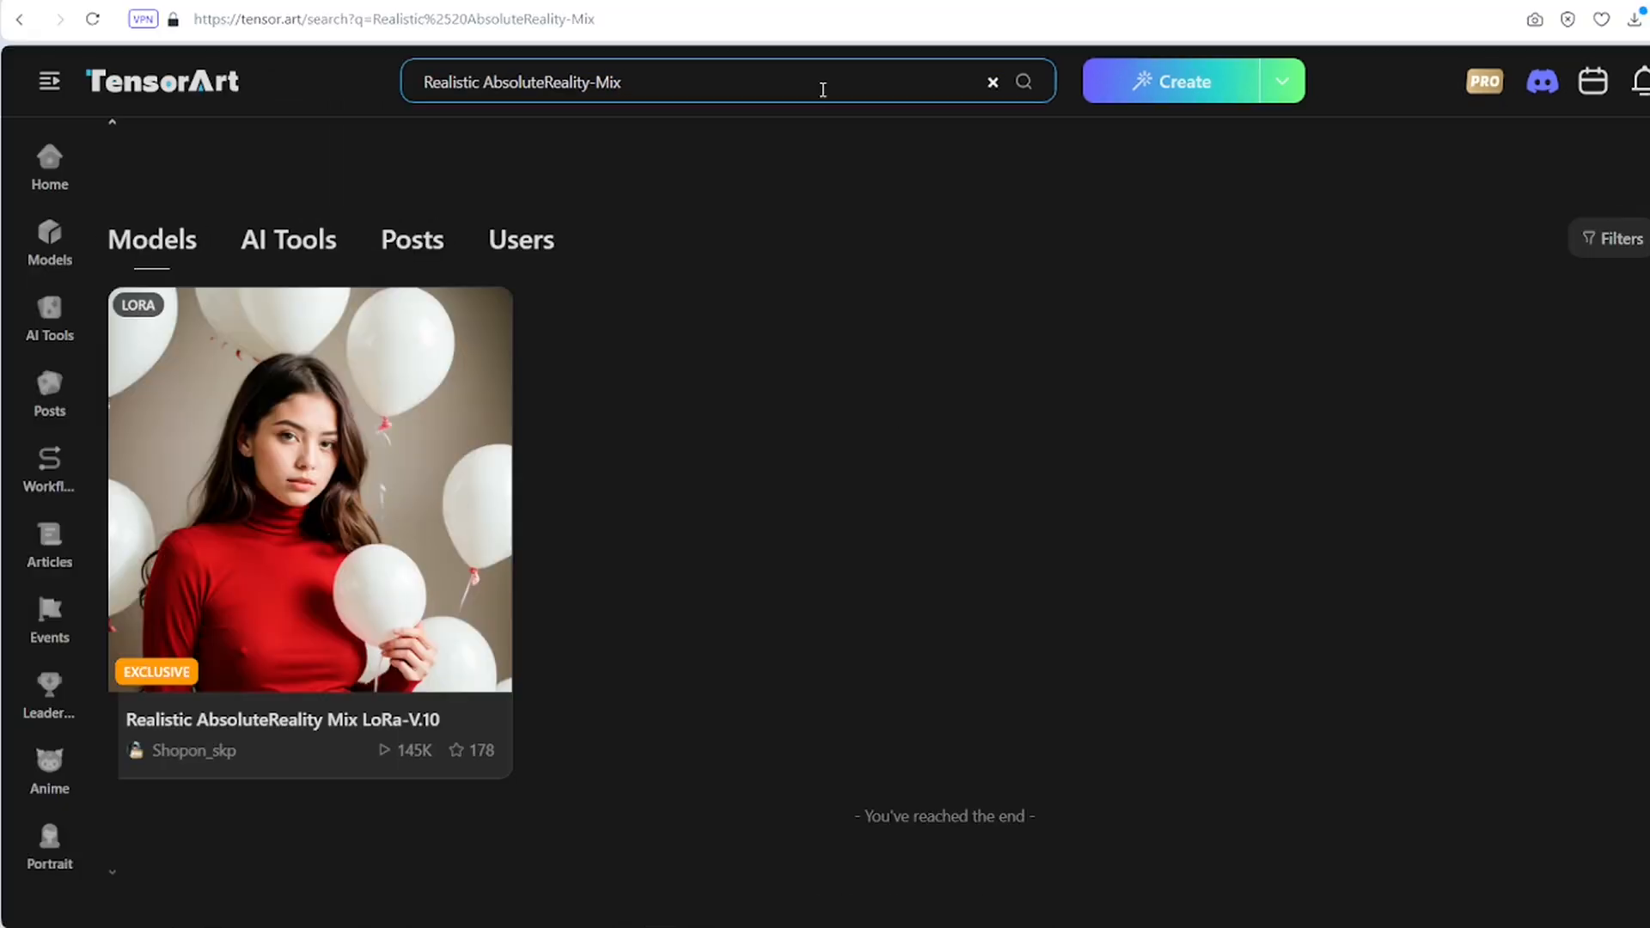
Step: Open the Realistic AbsoluteReality Mix LoRa-V.10 model and page through the related posts of the long-haired woman
click(382, 401)
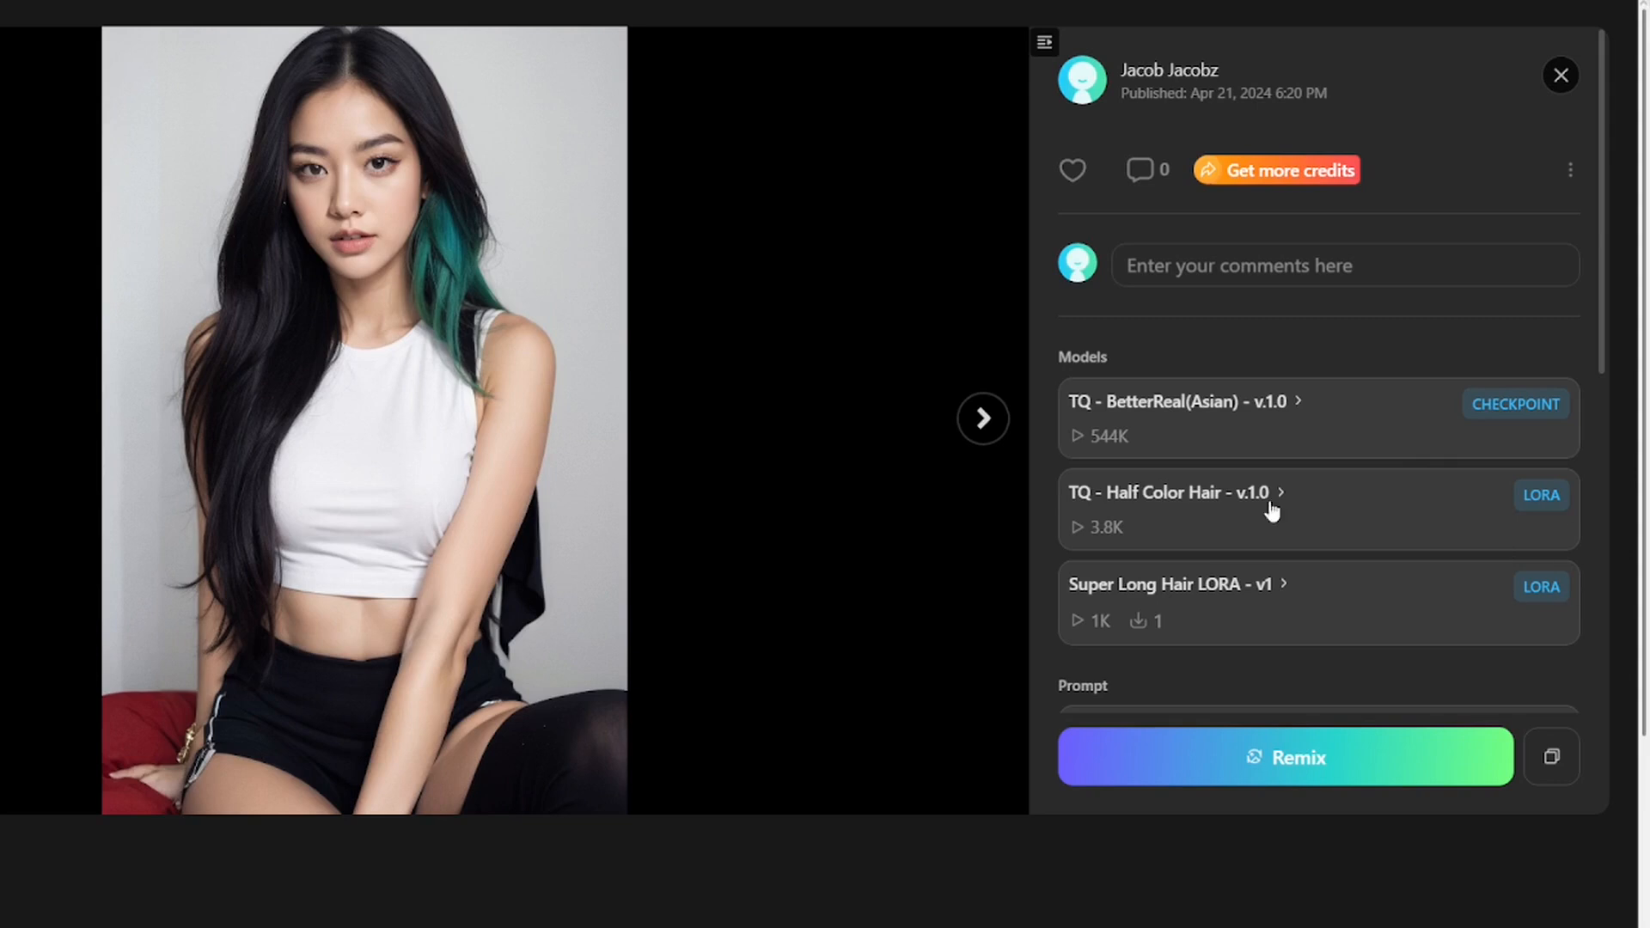
click(983, 419)
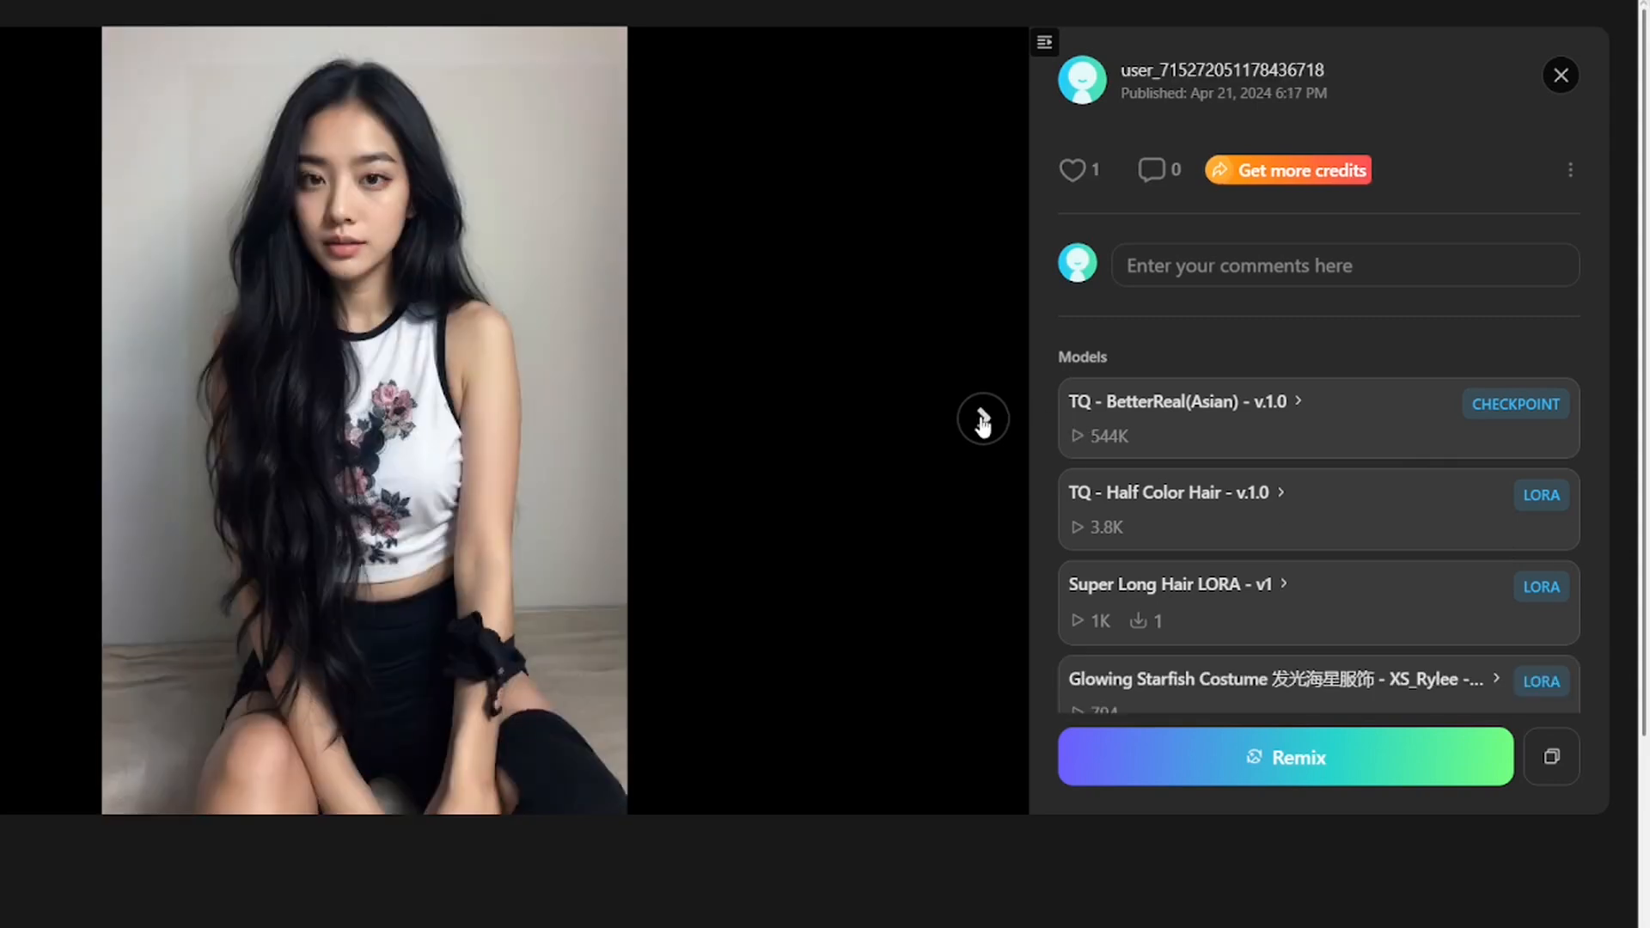
click(983, 419)
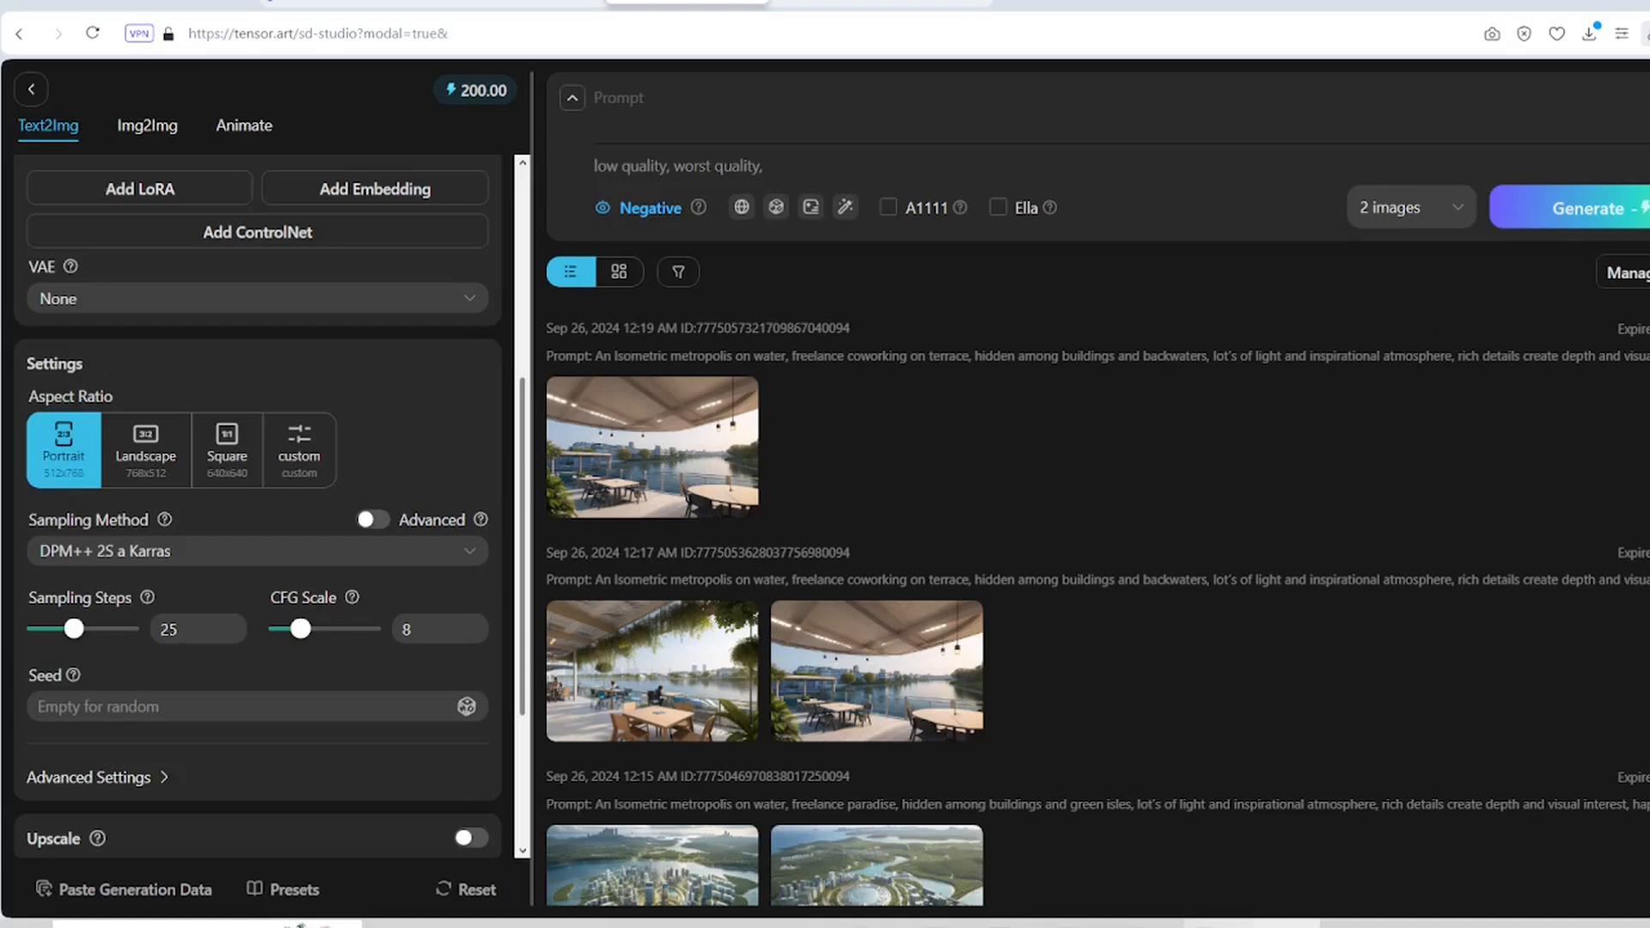
Step: Enter the photo portrait prompt for a beautiful 35 years European woman, with "low quality, worst quality, broken hands, broken anatomy" as the negative prompt
click(995, 111)
key(ctrl+v)
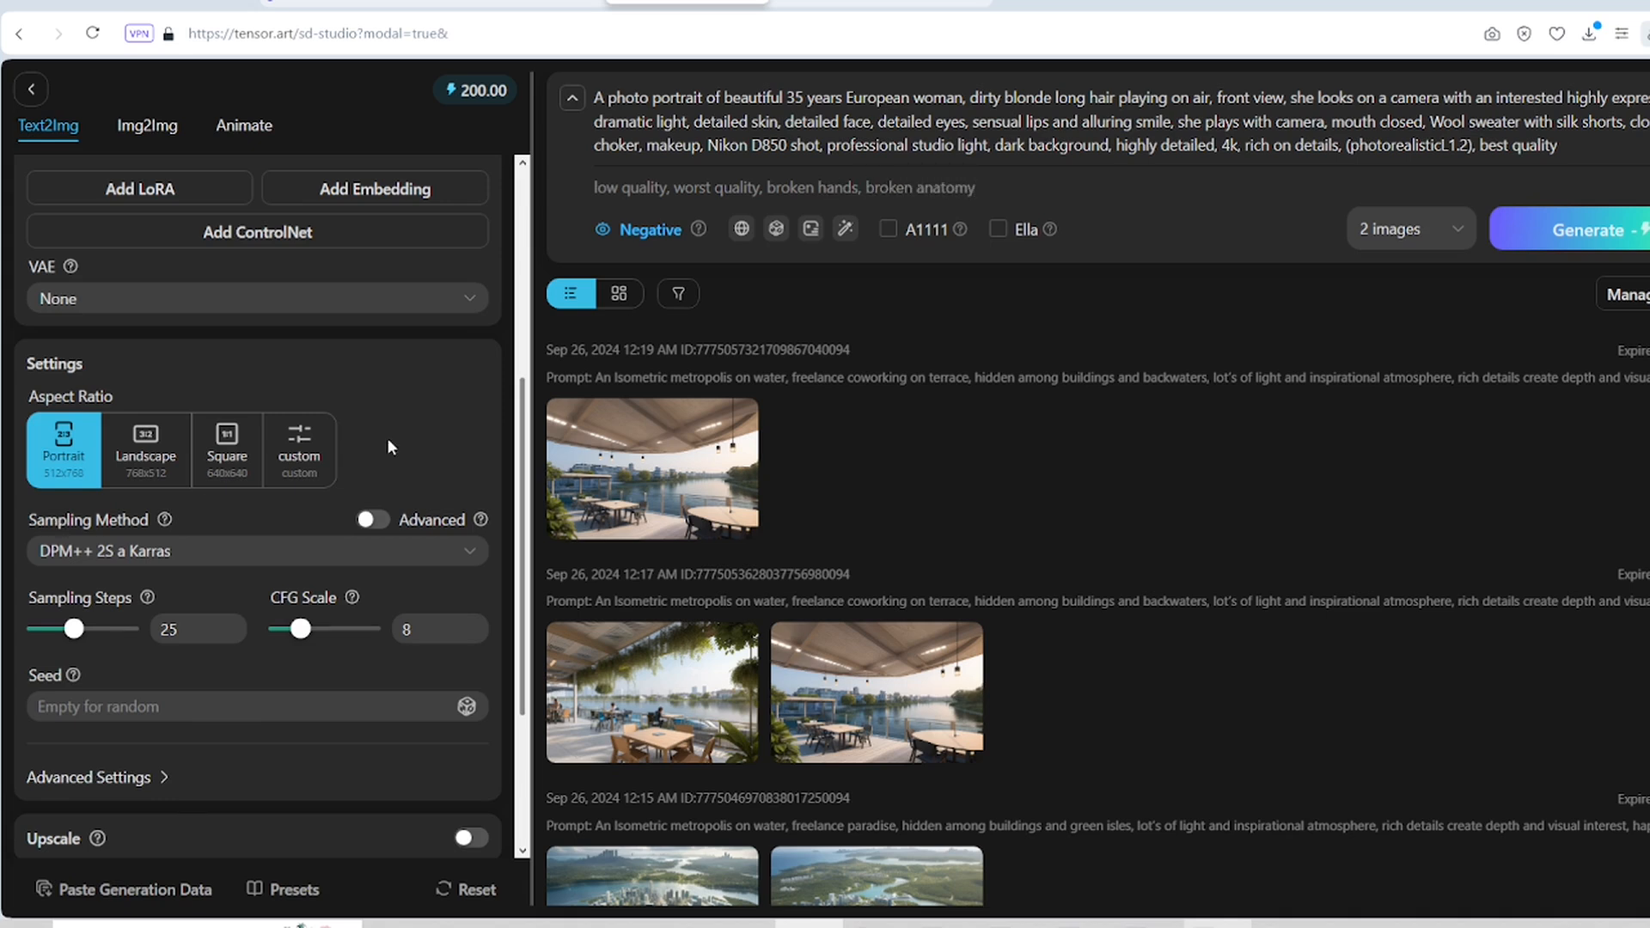
Step: Set the sampling method to DPM++ 2M Karras and the CFG scale to 9
scroll(388, 438, up, 5)
scroll(231, 428, down, 5)
scroll(329, 458, down, 1)
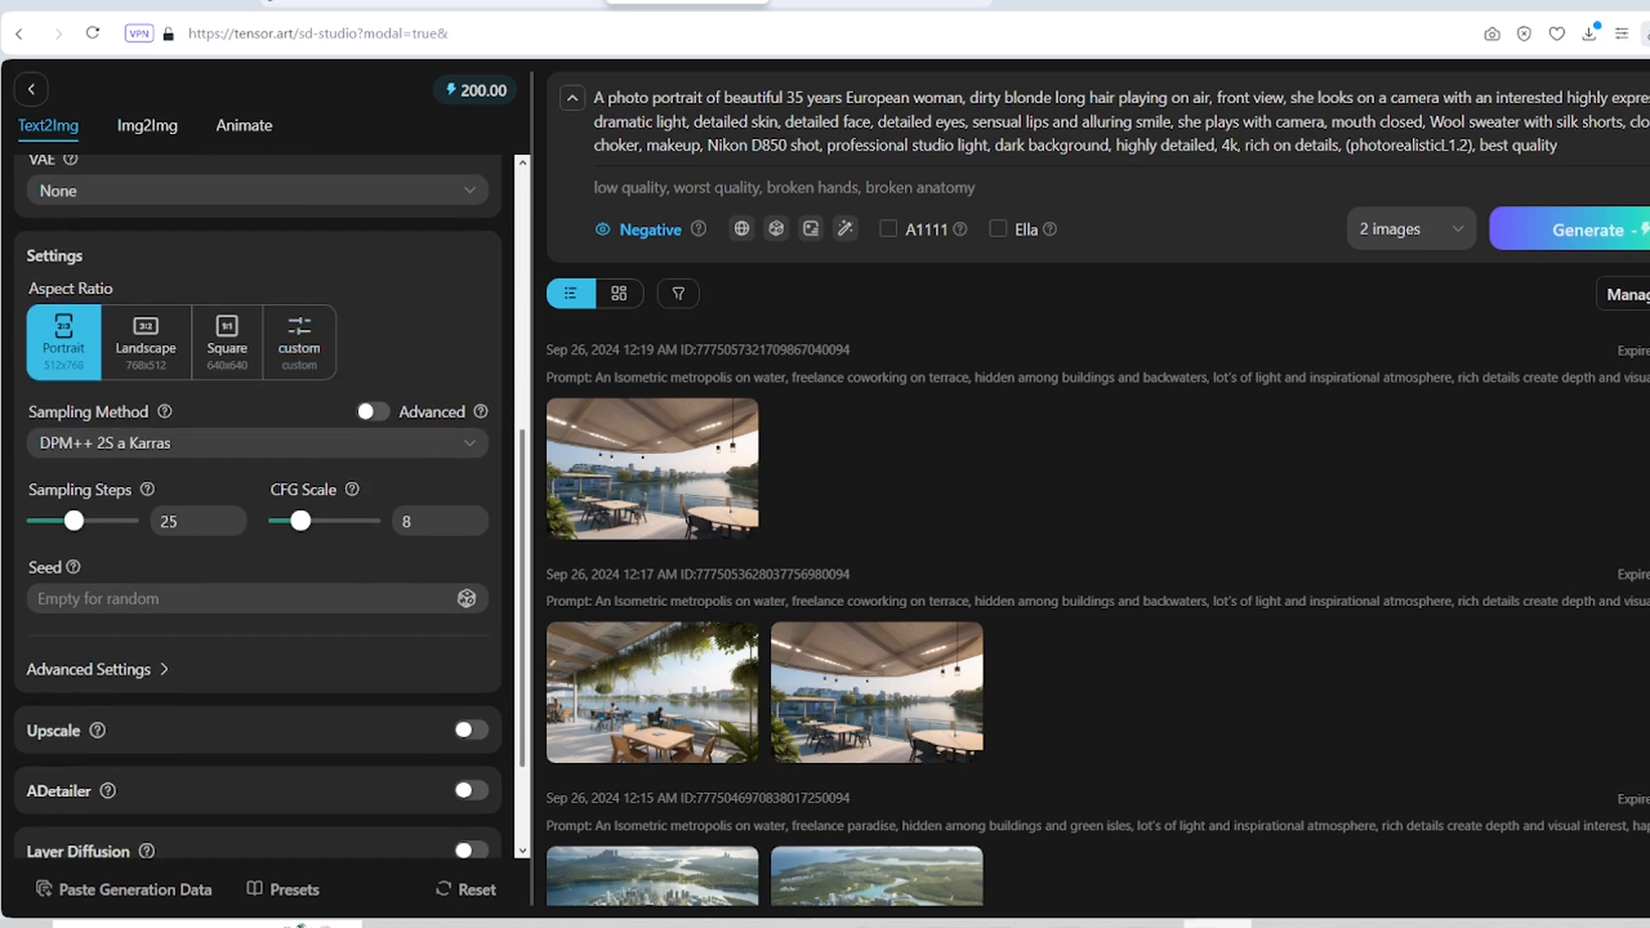
click(144, 445)
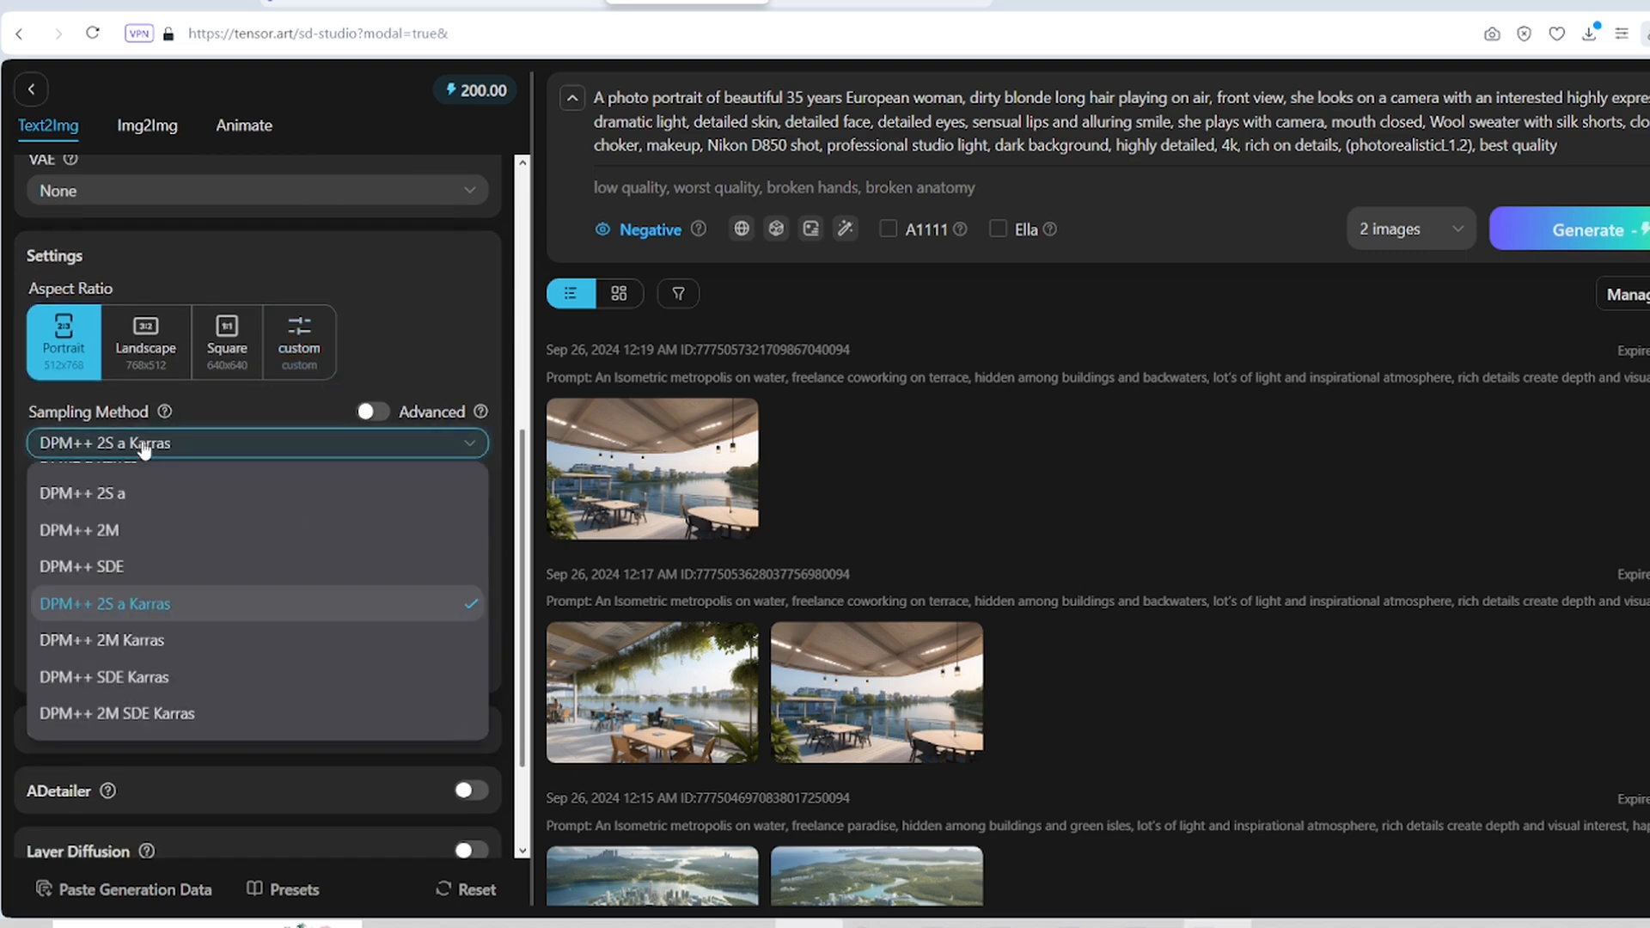
scroll(228, 576, down, 2)
click(239, 540)
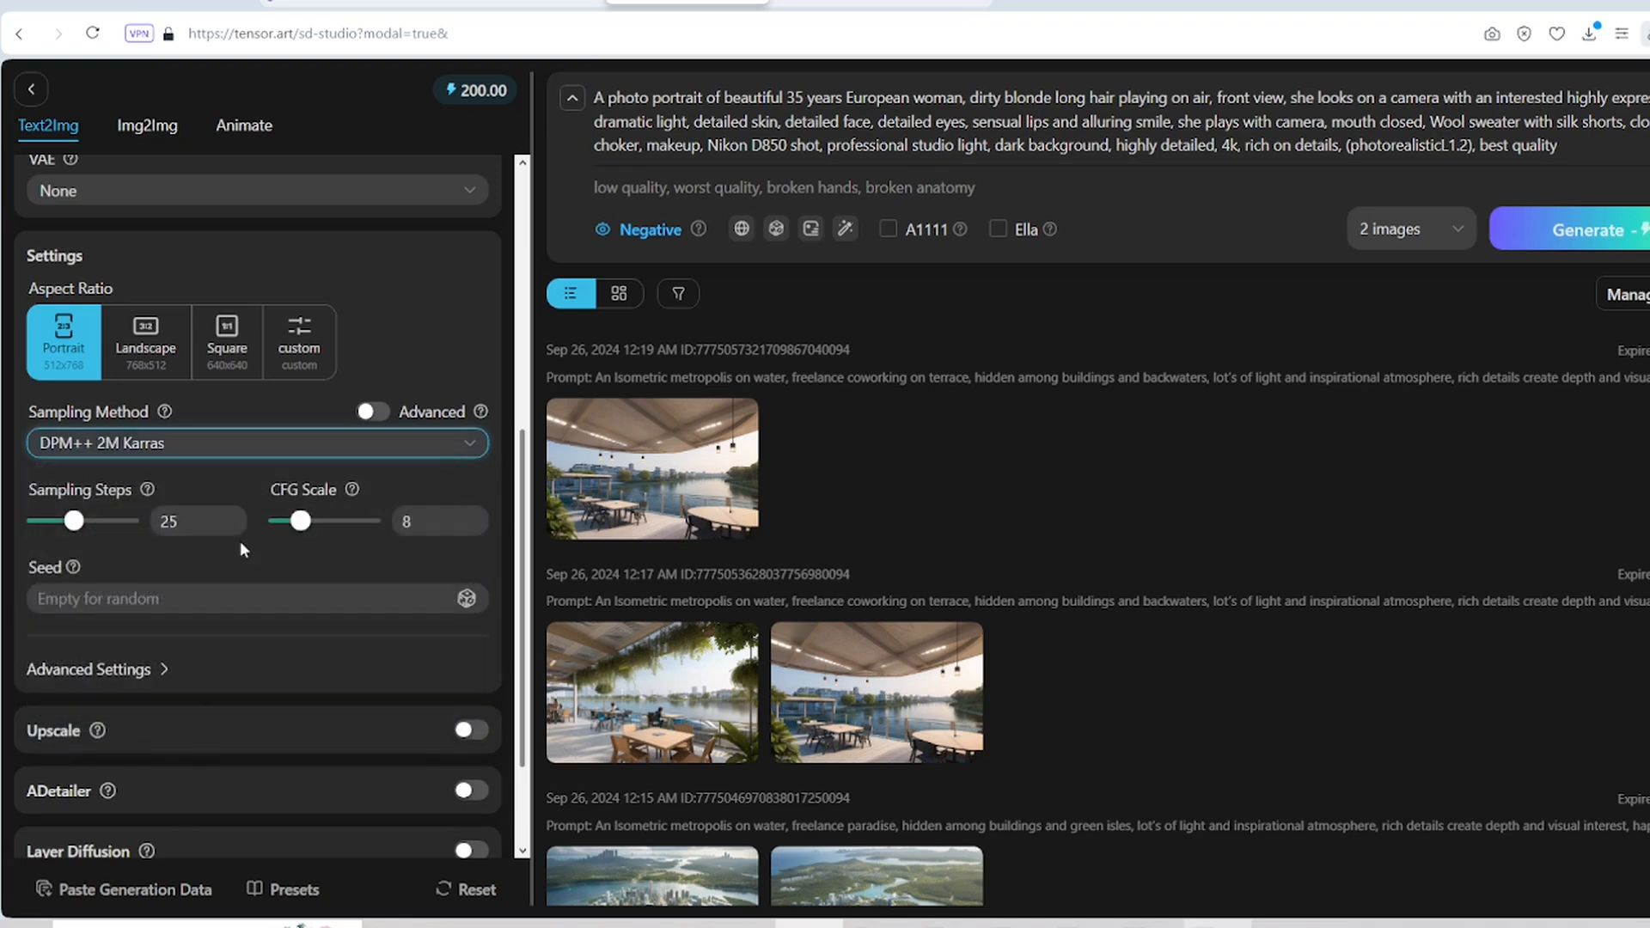
click(189, 519)
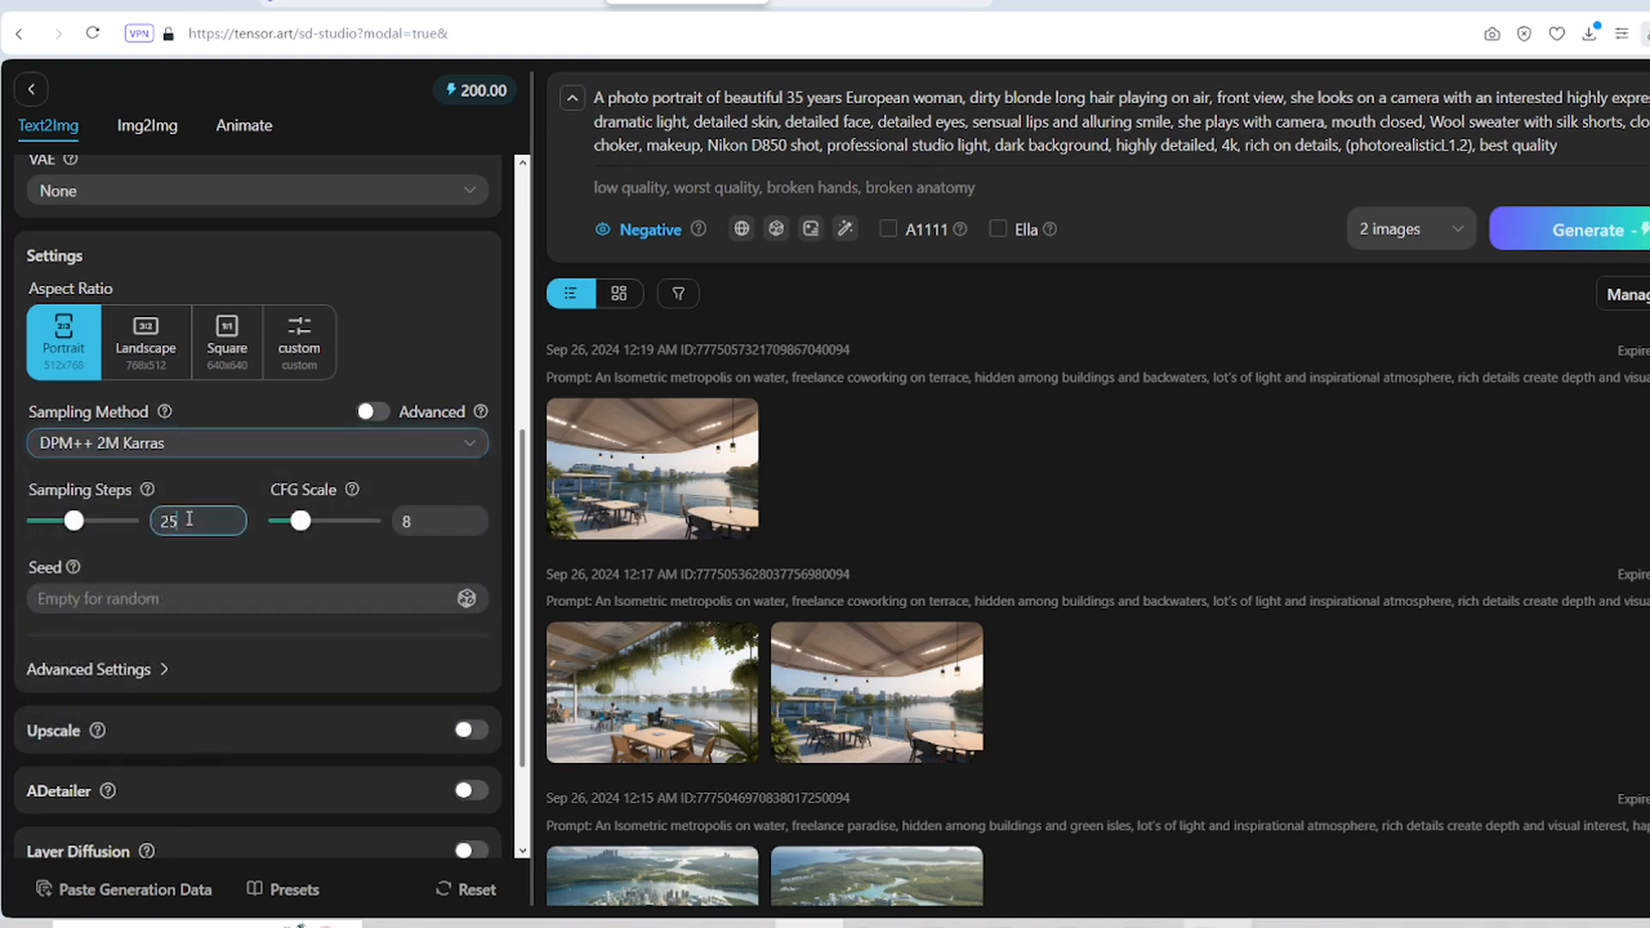
drag(306, 527, 307, 526)
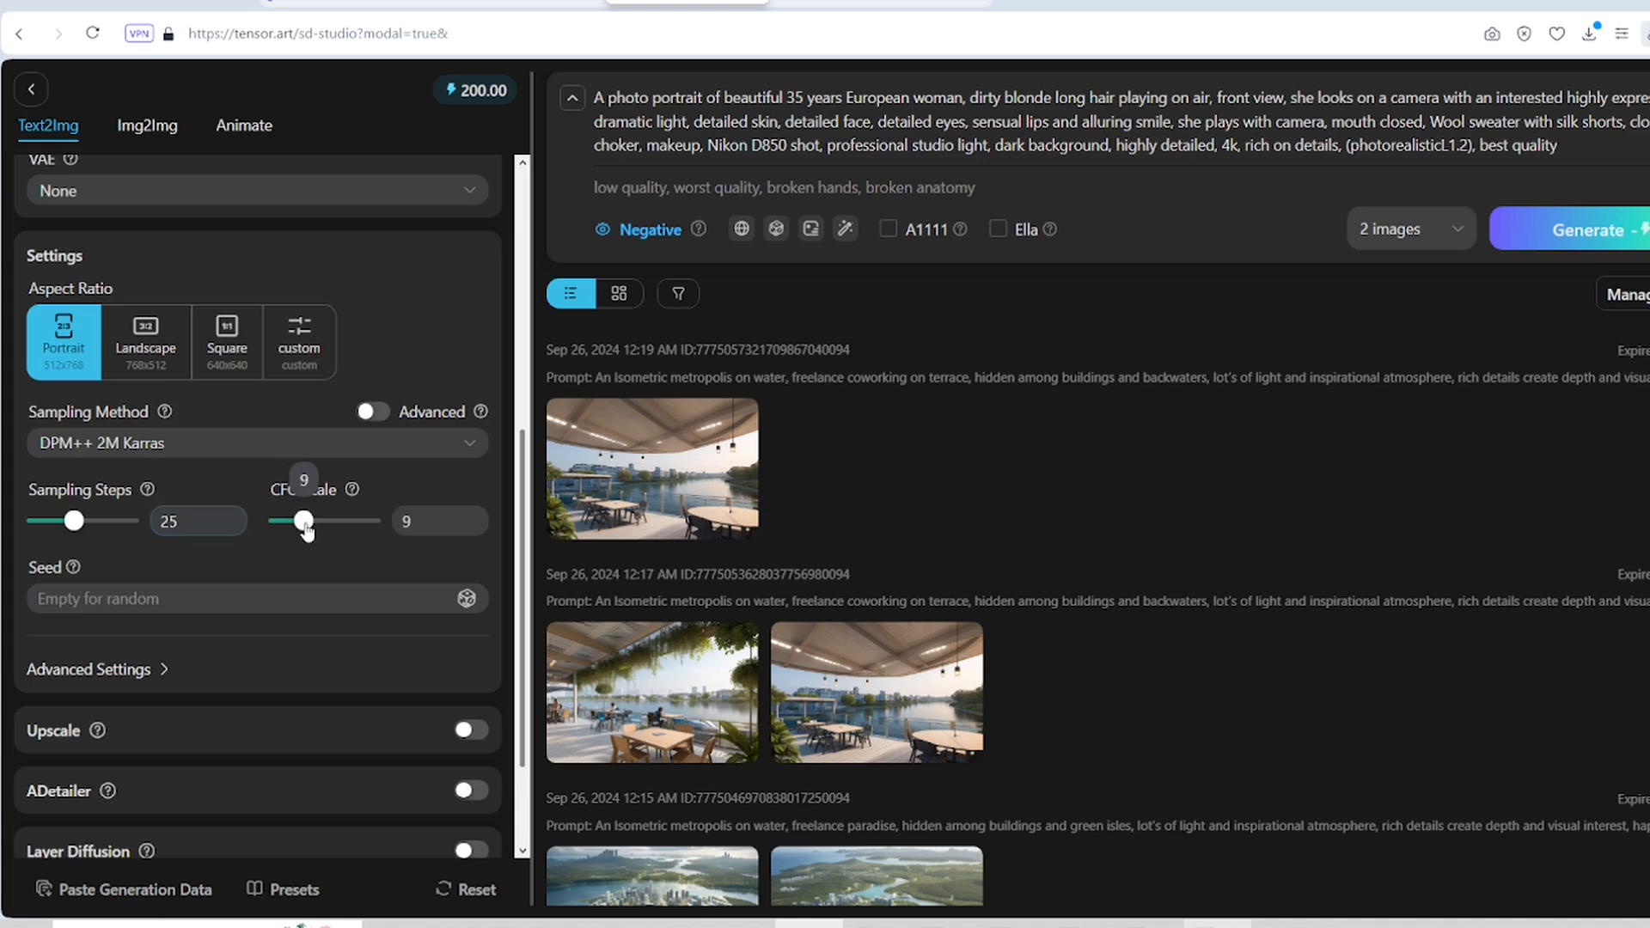
Step: Set the seed to 55 and expand the advanced settings to check Clip Skip and ENSD
scroll(309, 543, down, 2)
click(210, 490)
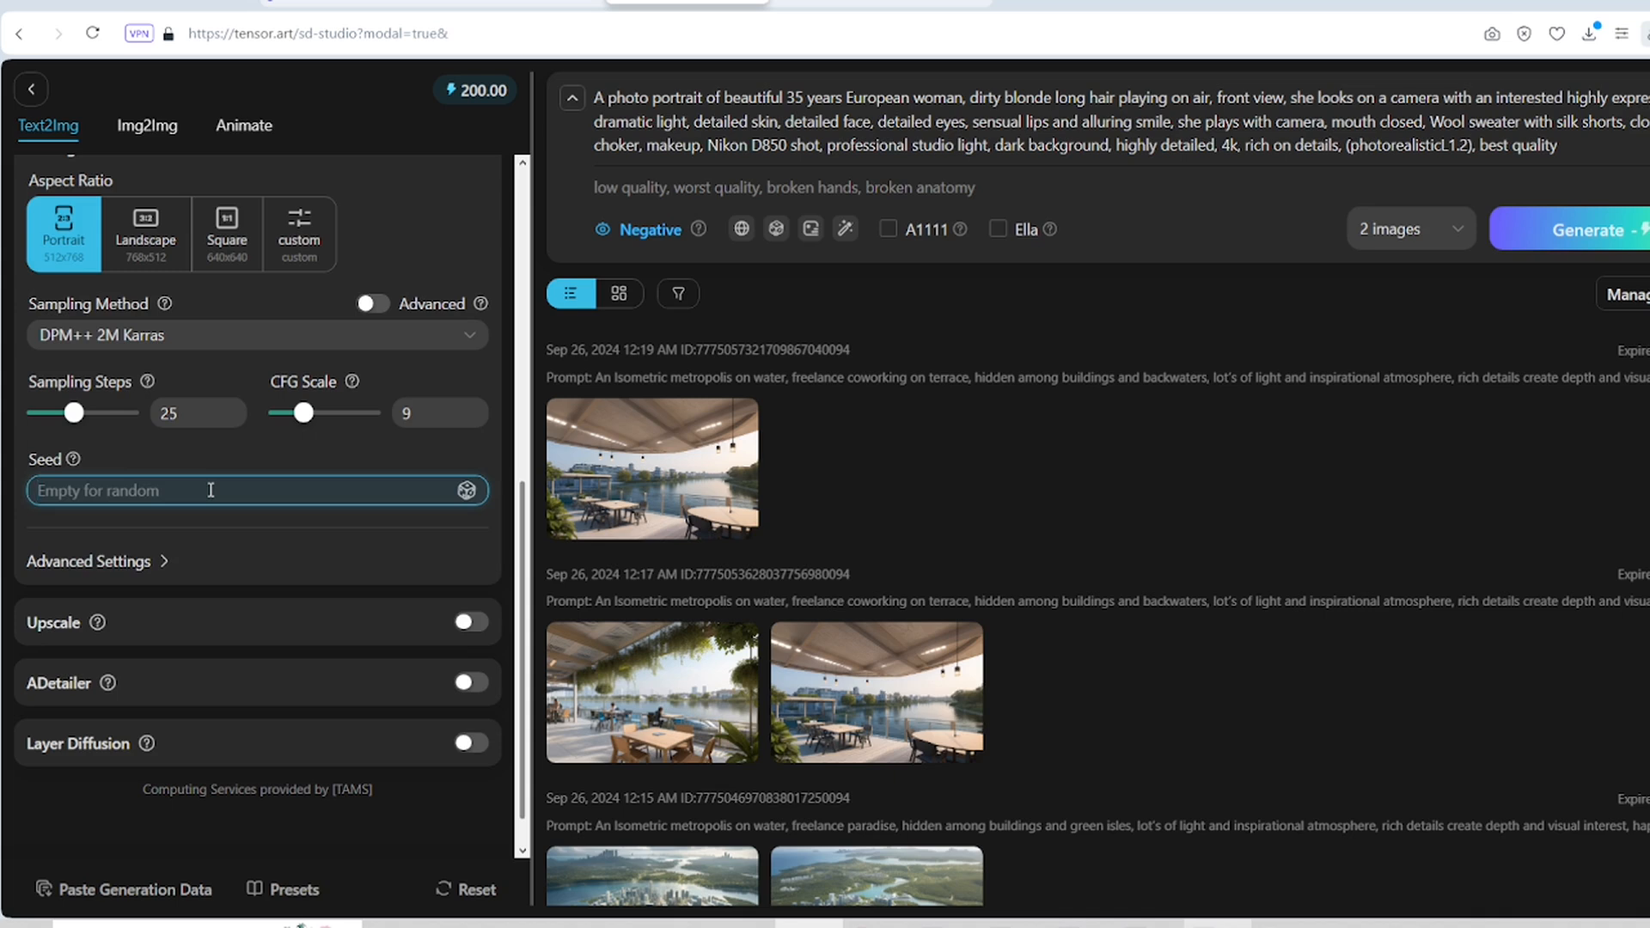
text(55)
click(148, 564)
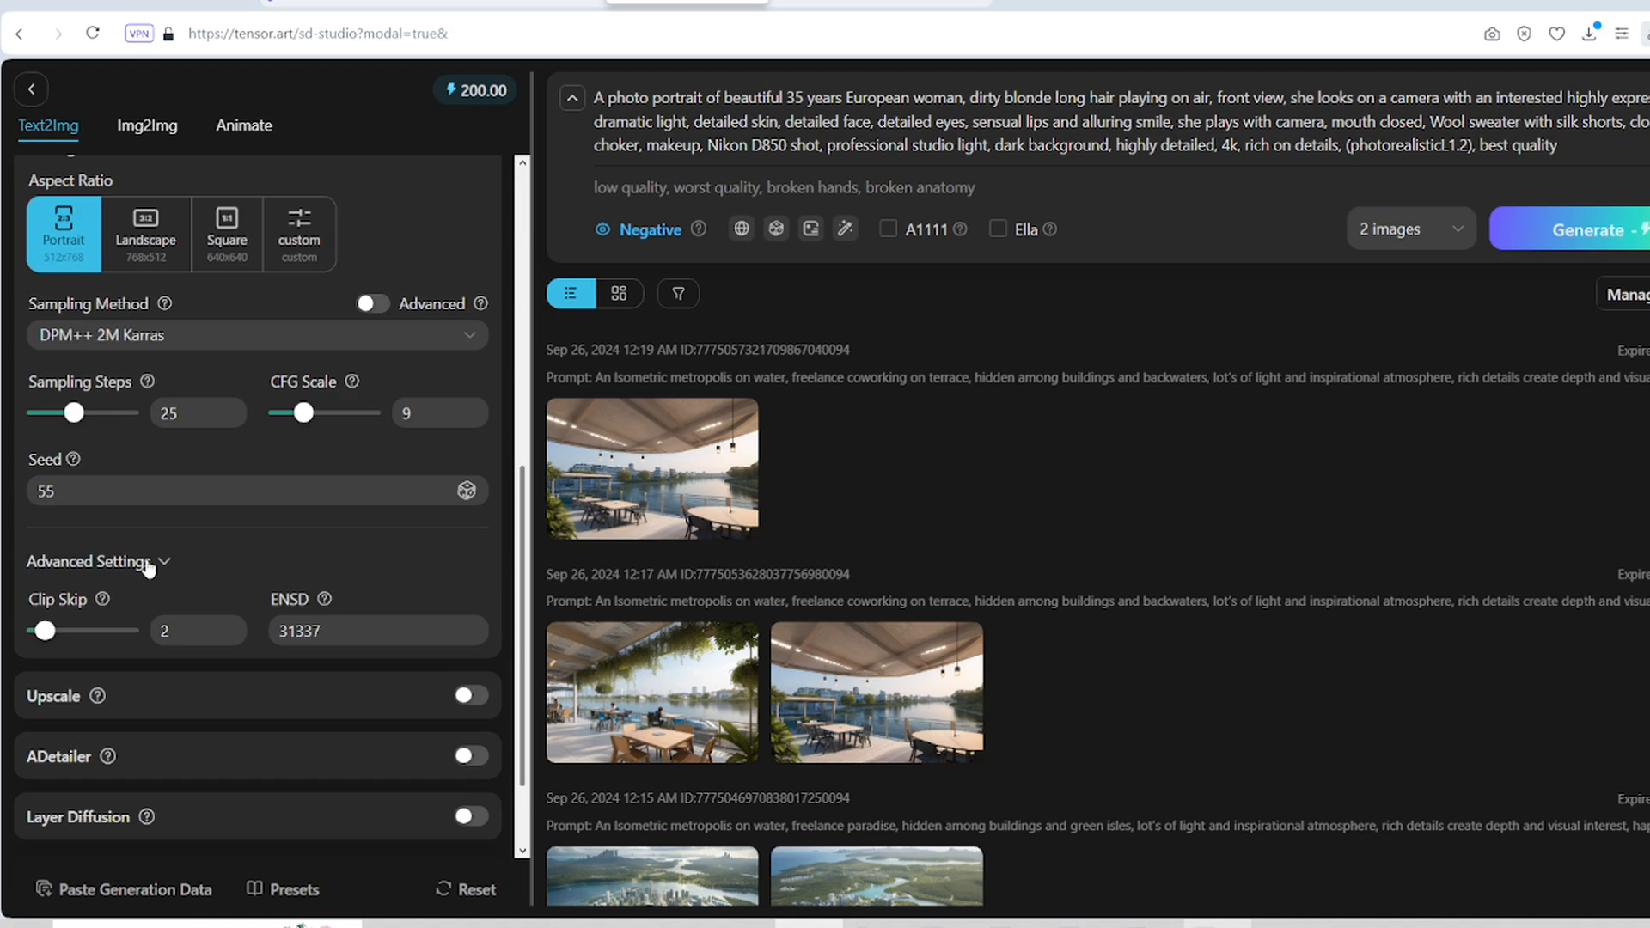
scroll(324, 582, down, 2)
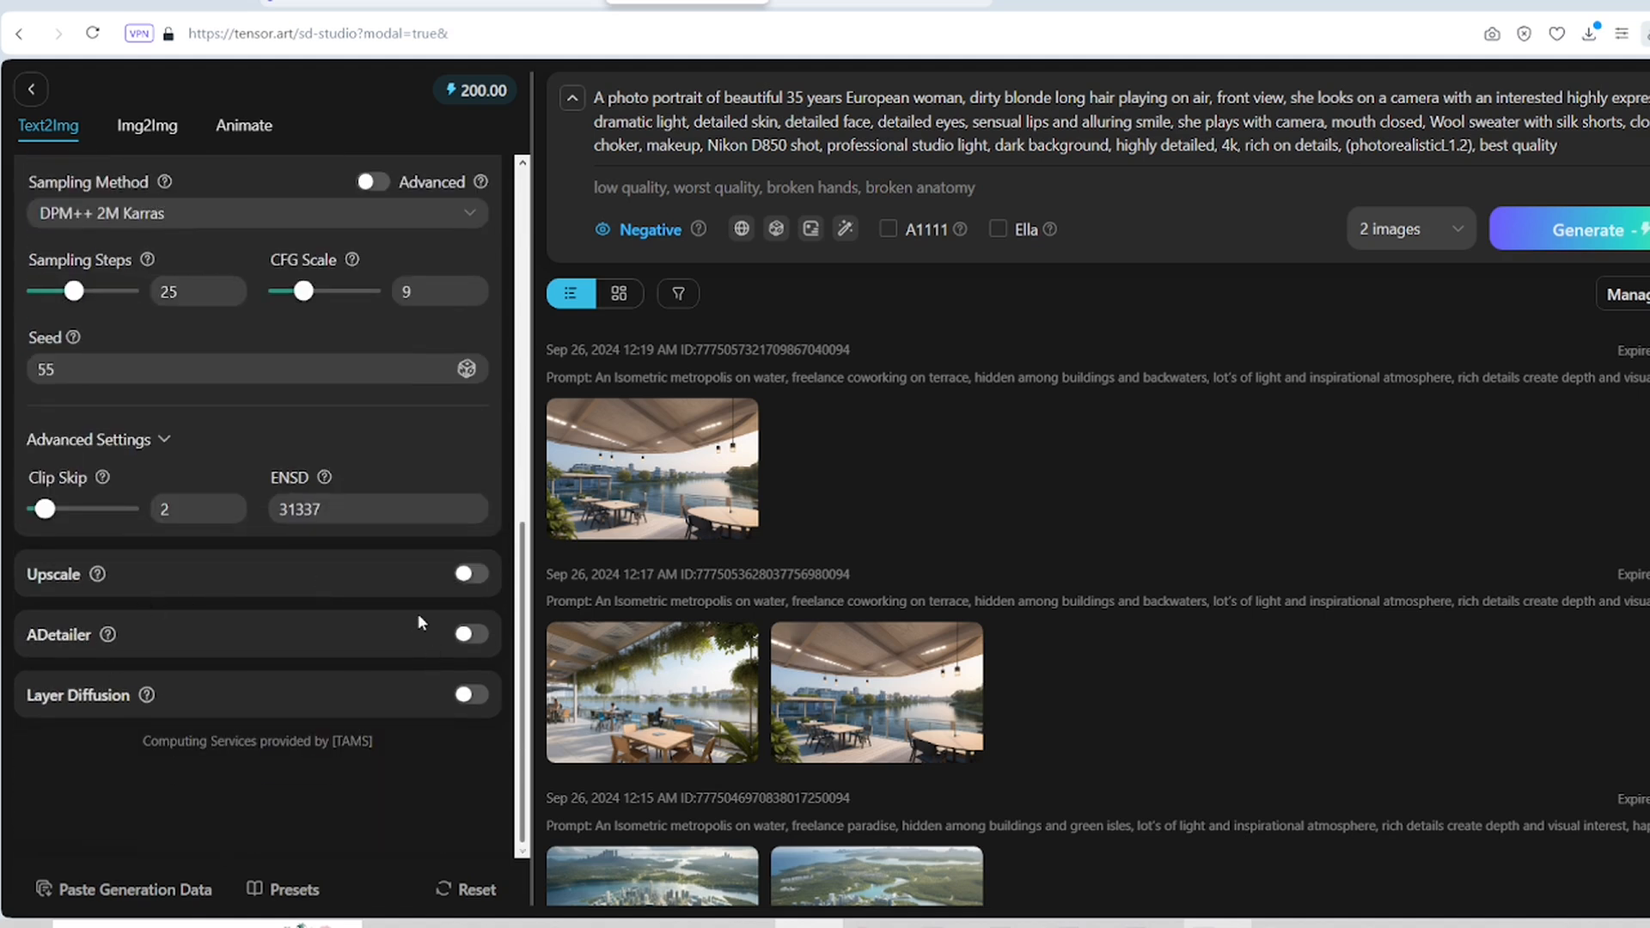
scroll(257, 636, up, 6)
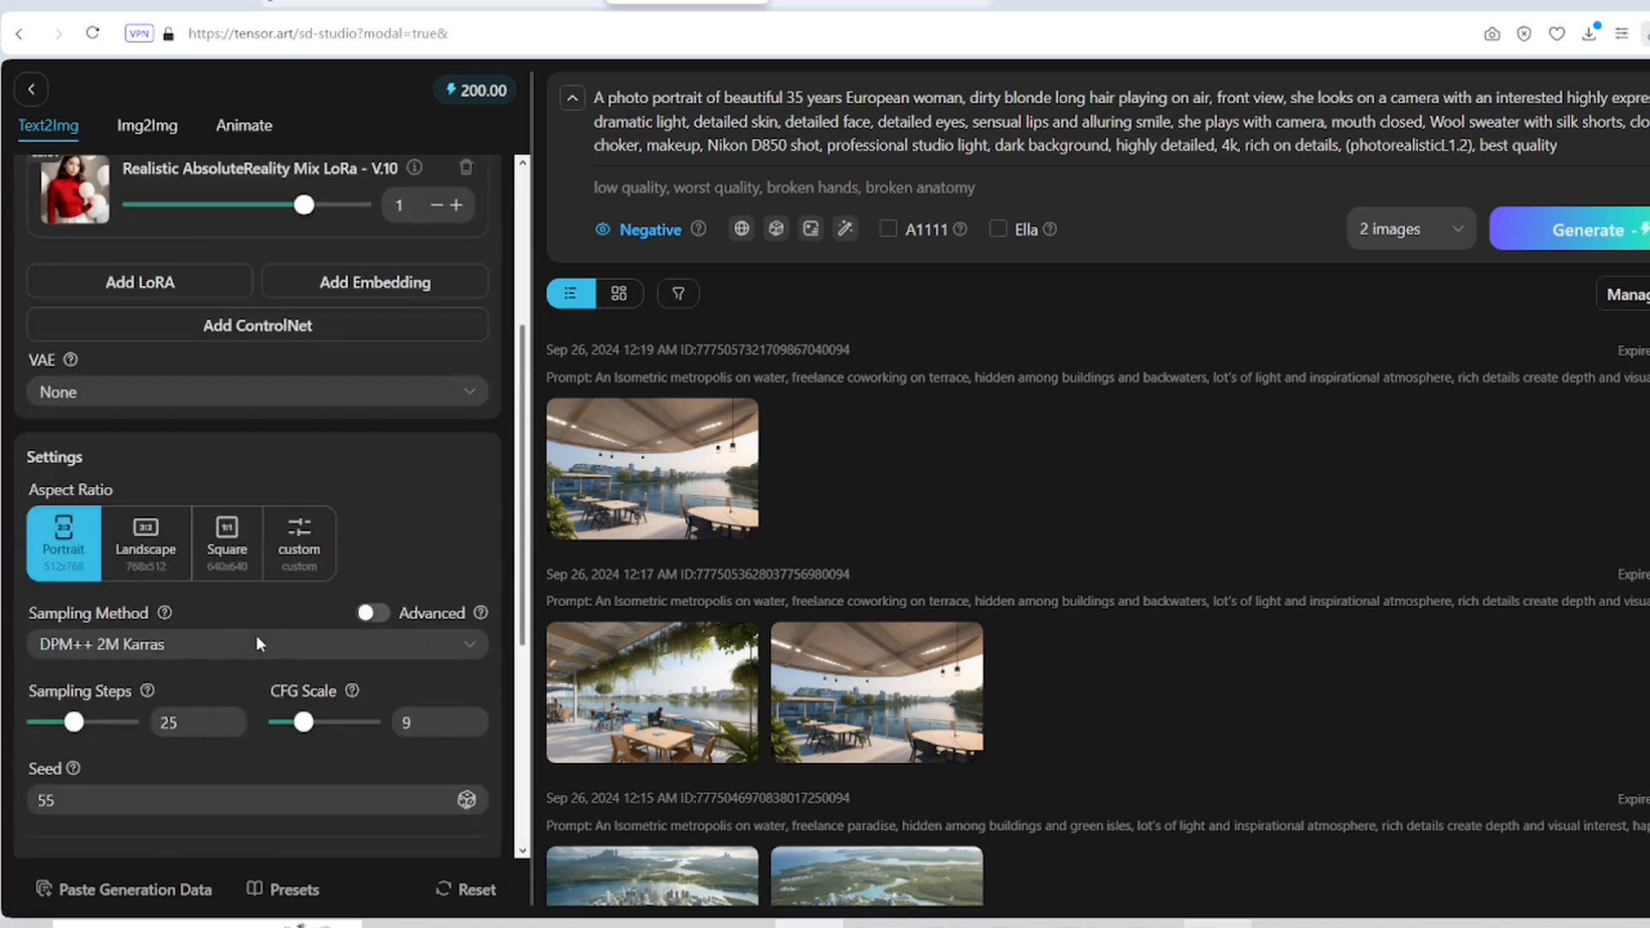
click(371, 614)
click(371, 614)
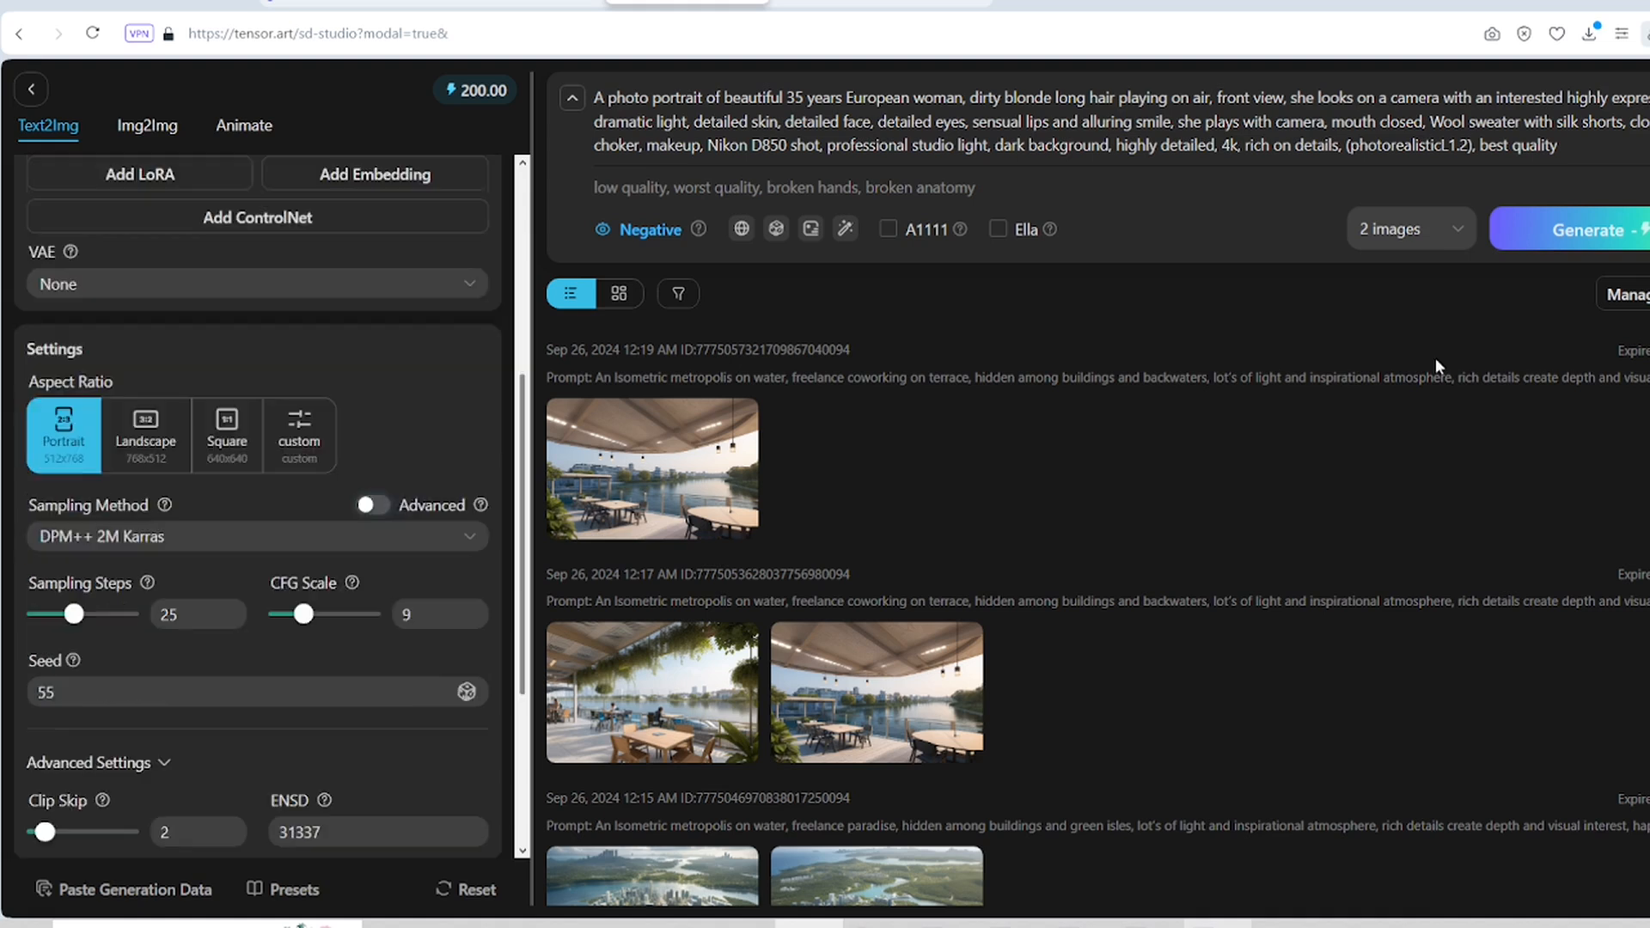
Step: Choose 2 images as the output count and generate the portraits with CyberRealistic Classic V3.2 and the AbsoluteReality LoRA
click(1409, 229)
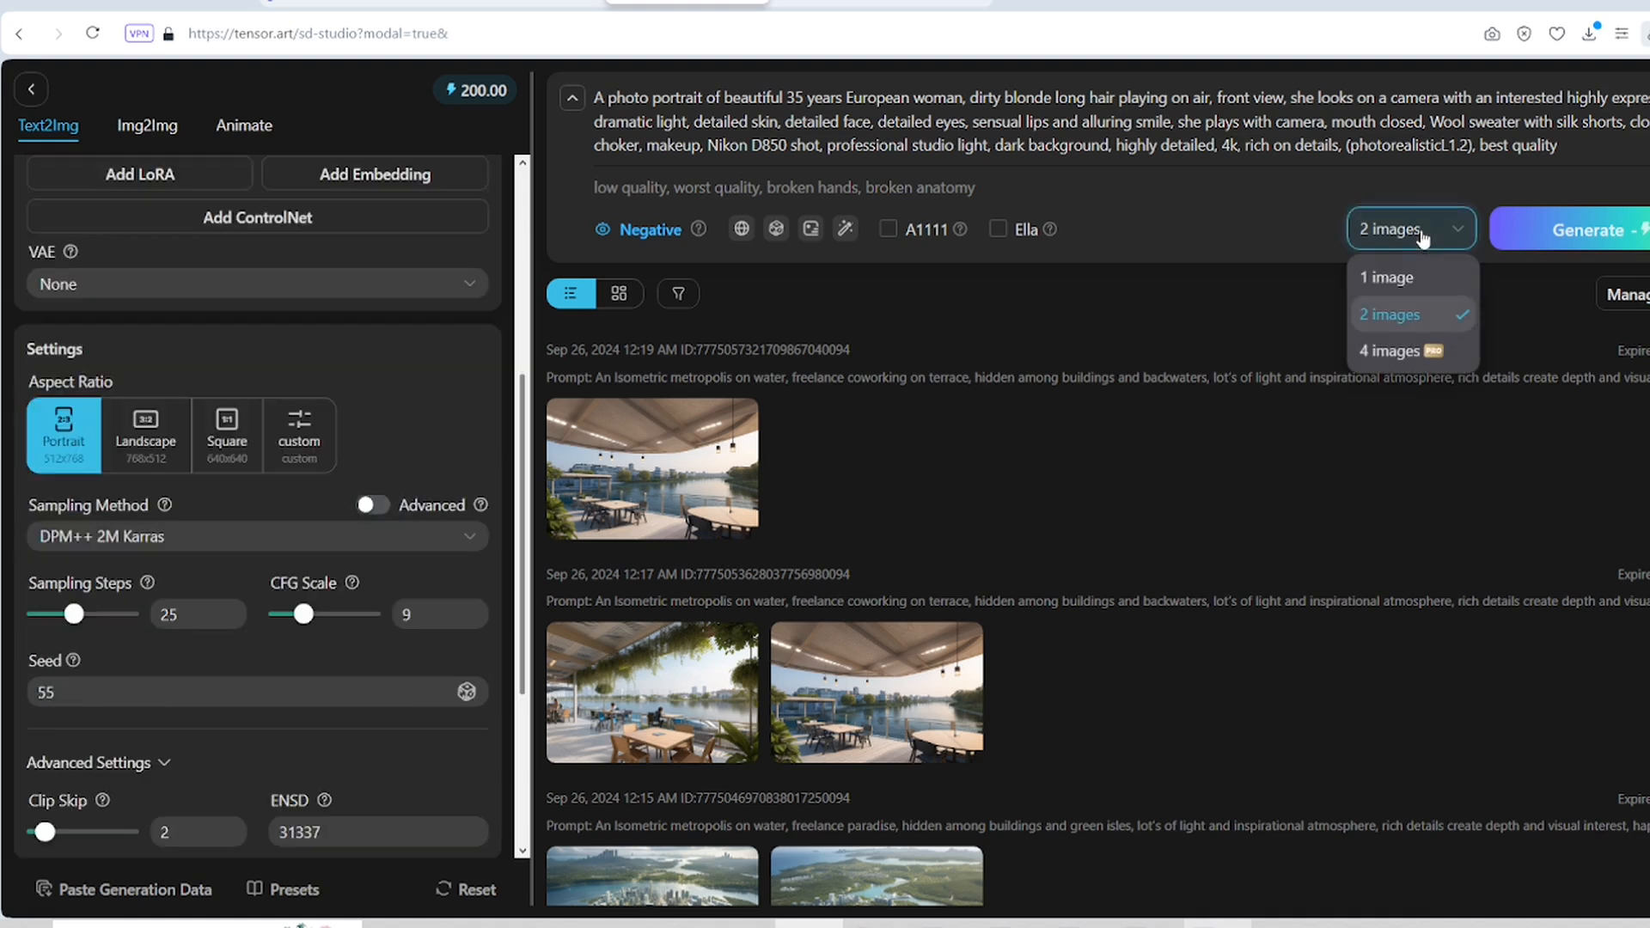
click(1395, 318)
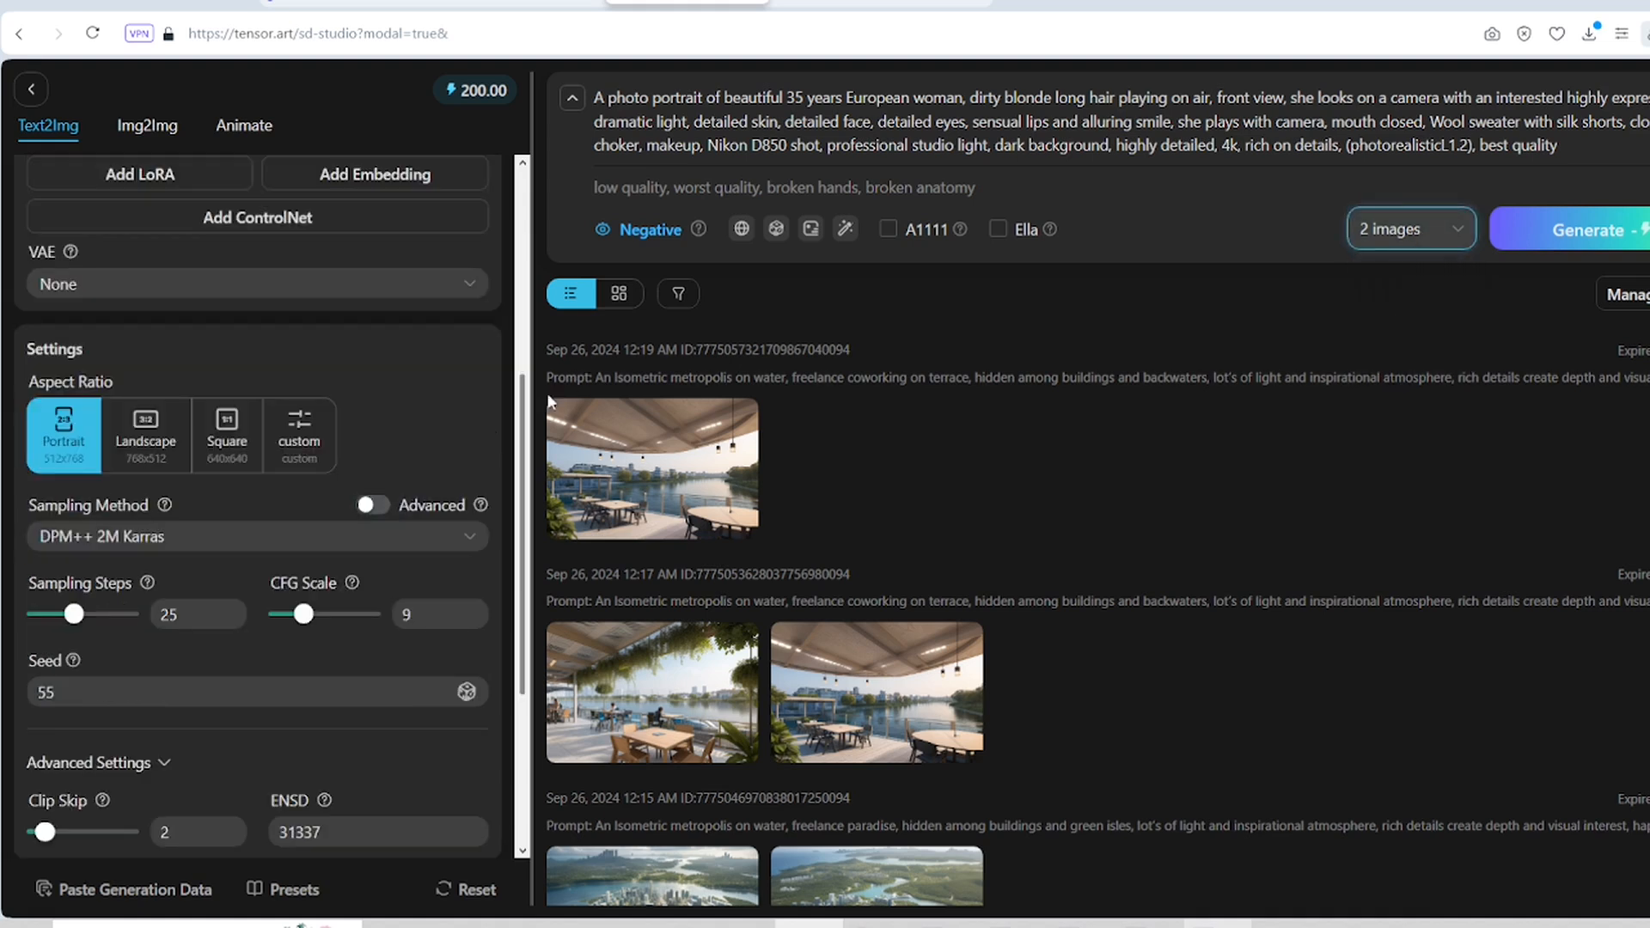
scroll(476, 426, up, 4)
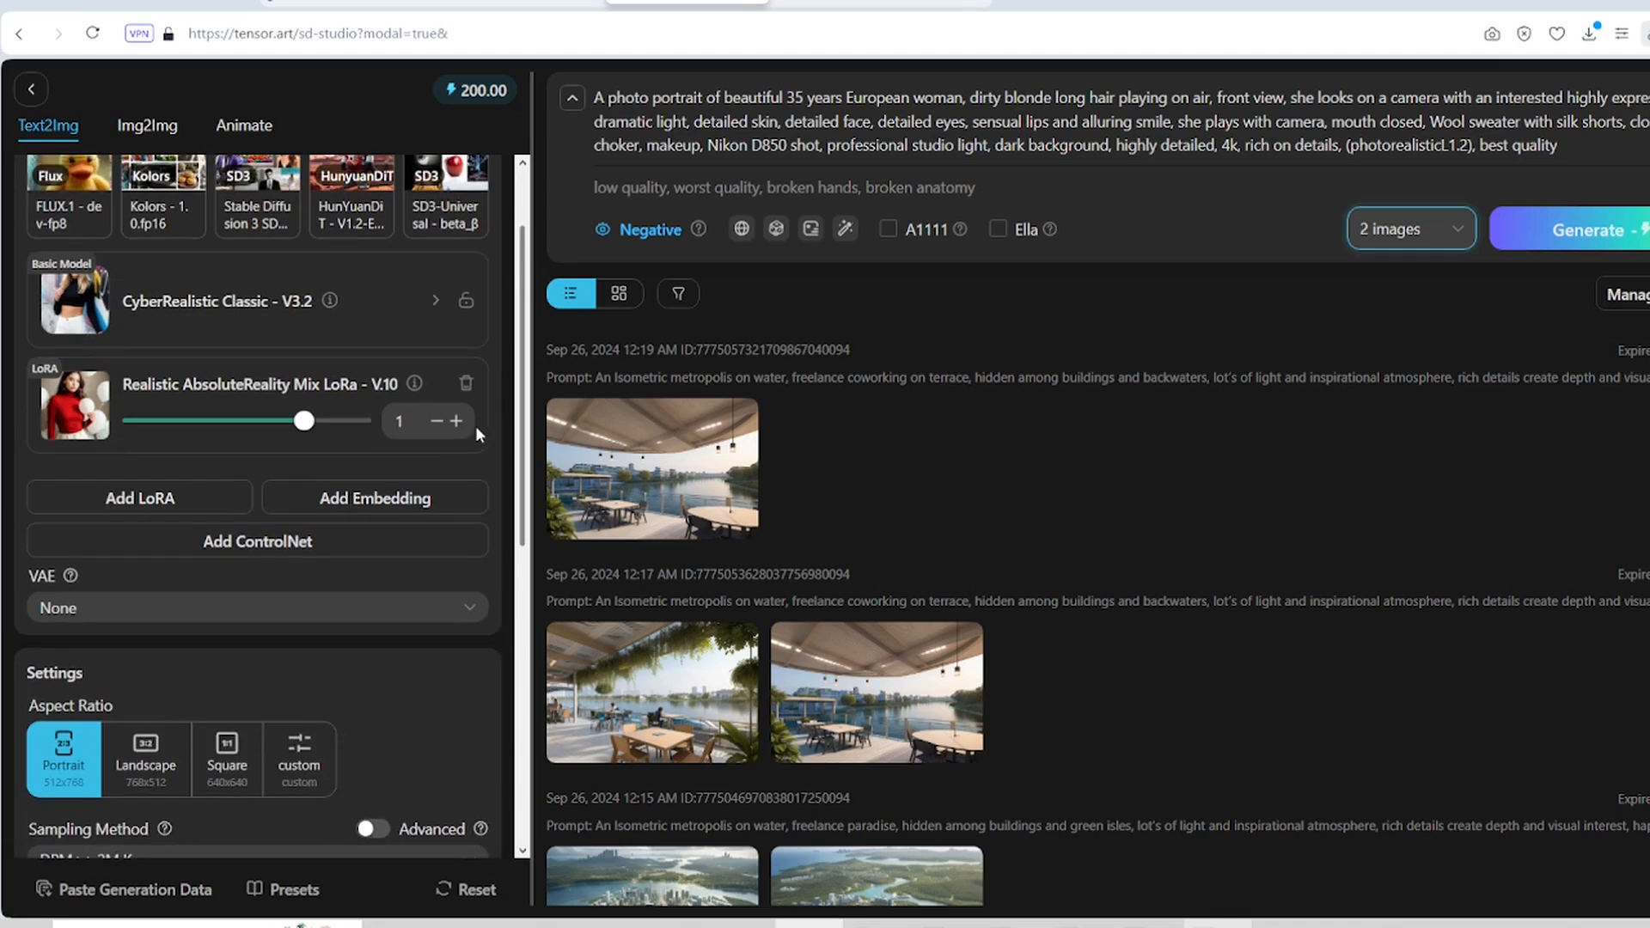
click(1587, 243)
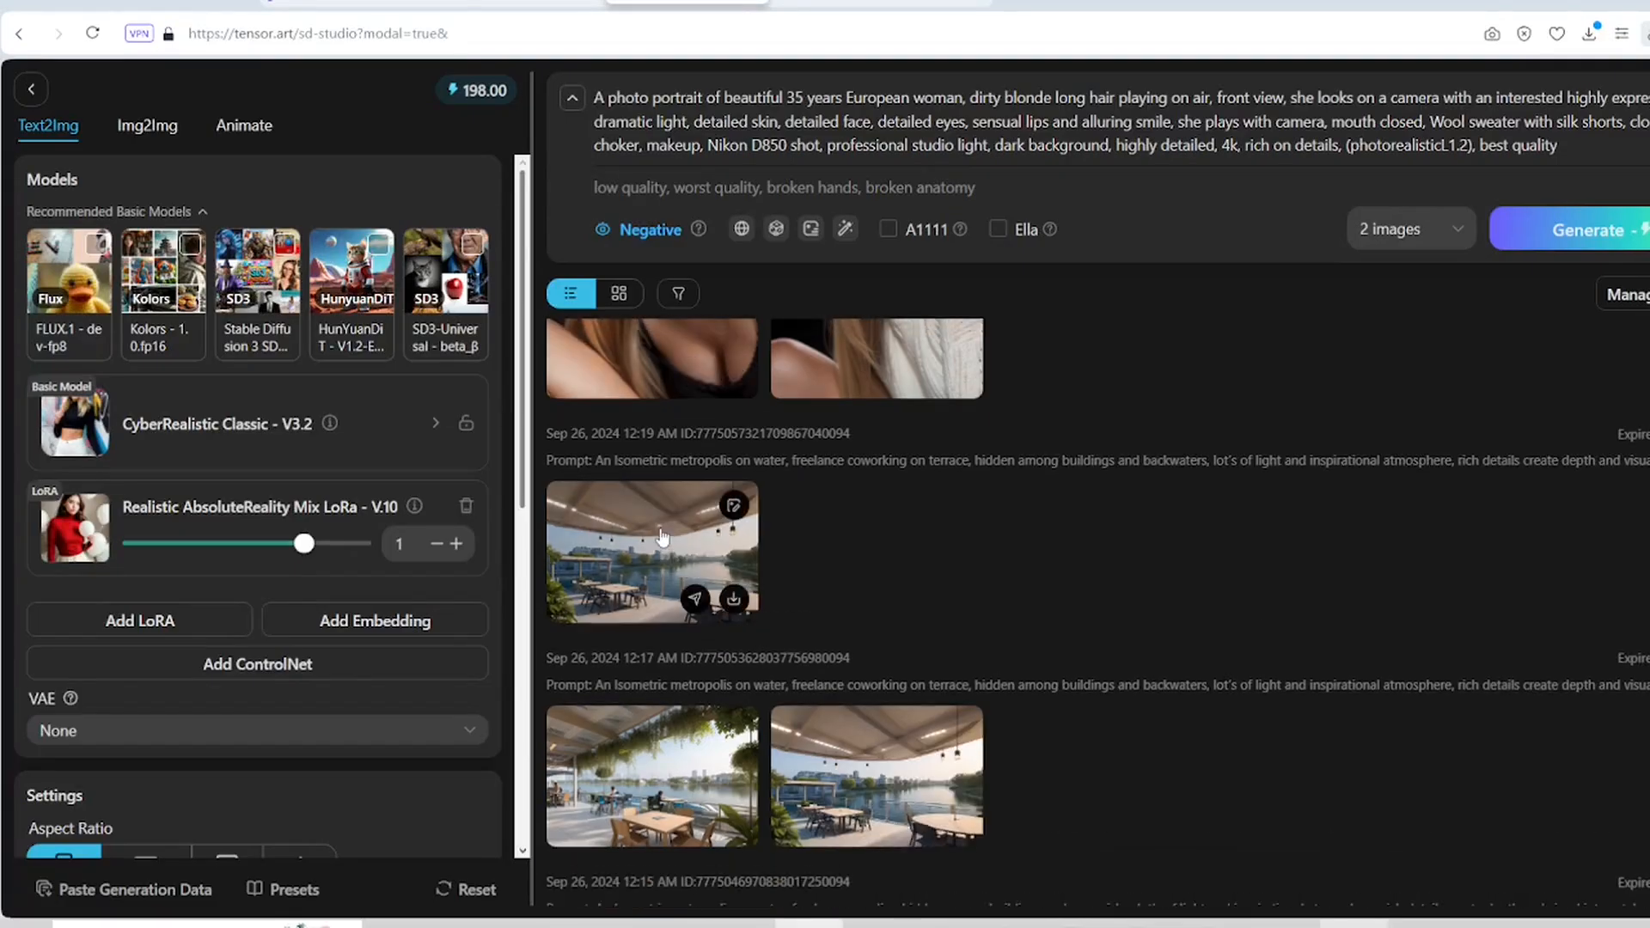
Step: Inspect both generated portraits of the blonde woman at full size, then close the image viewer
click(662, 535)
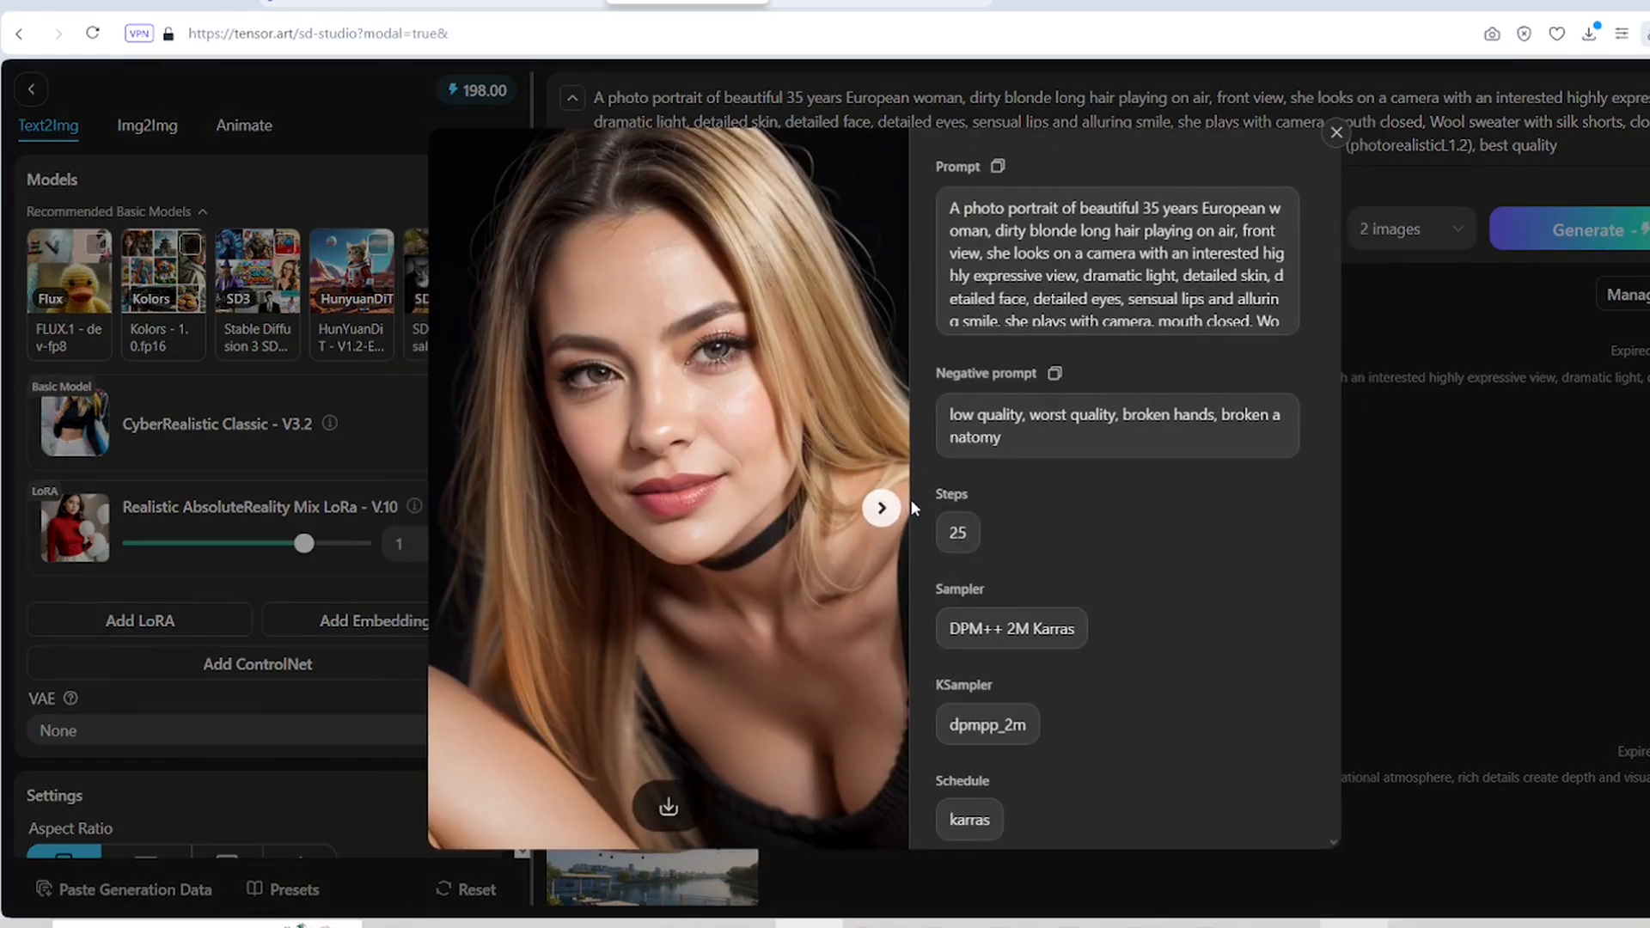
click(882, 509)
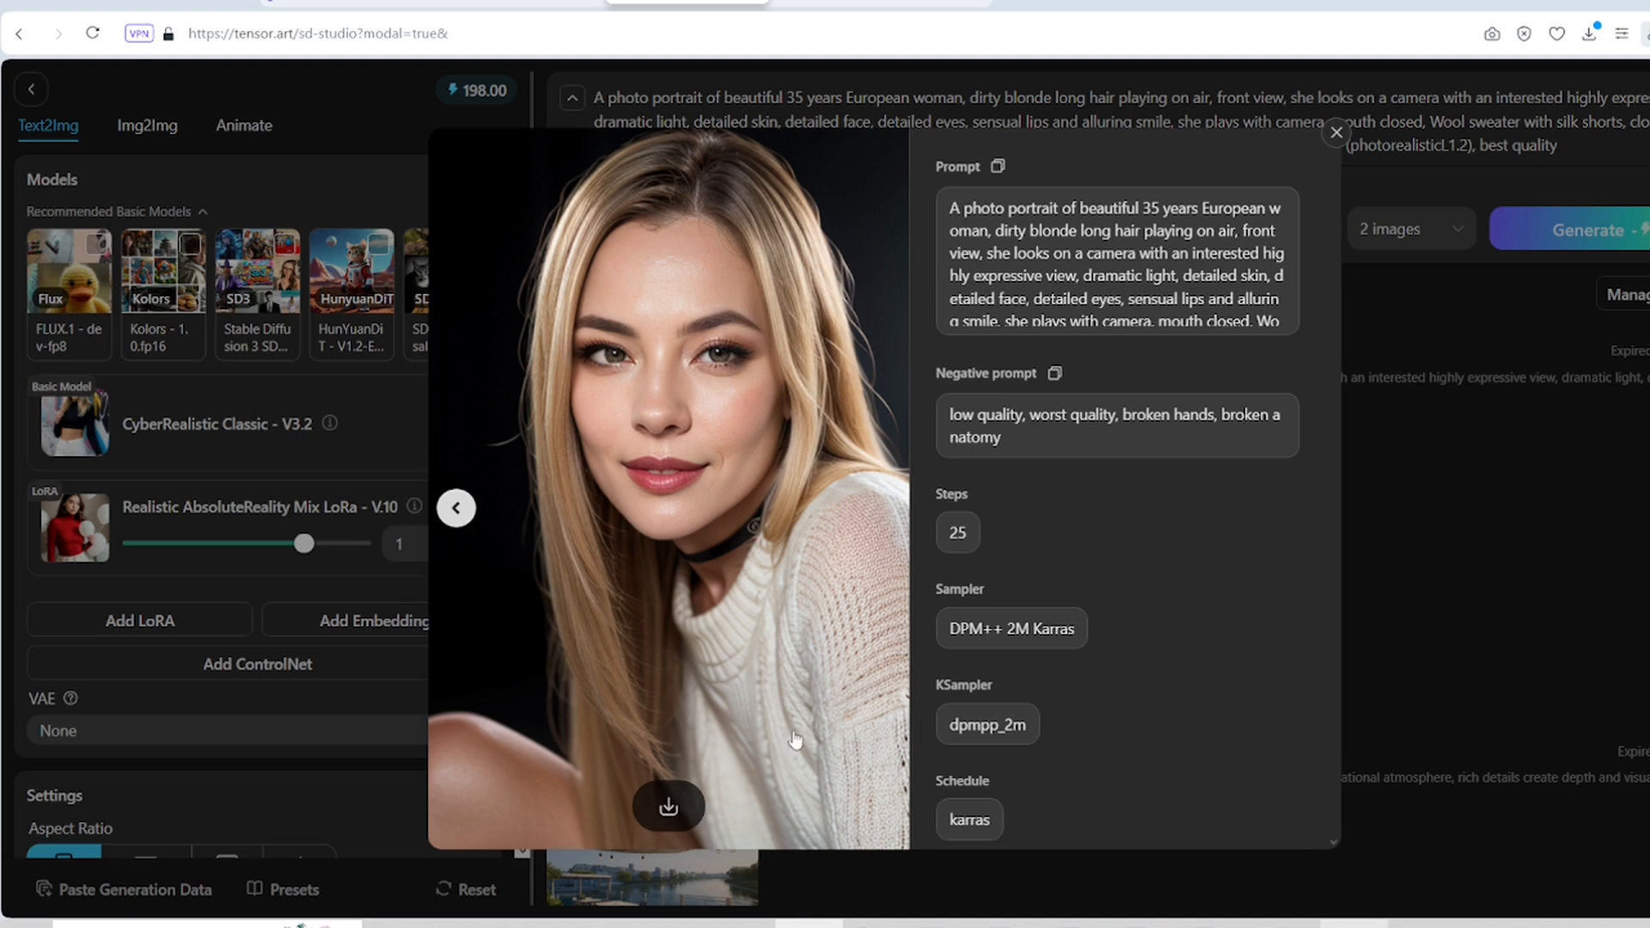
click(1333, 134)
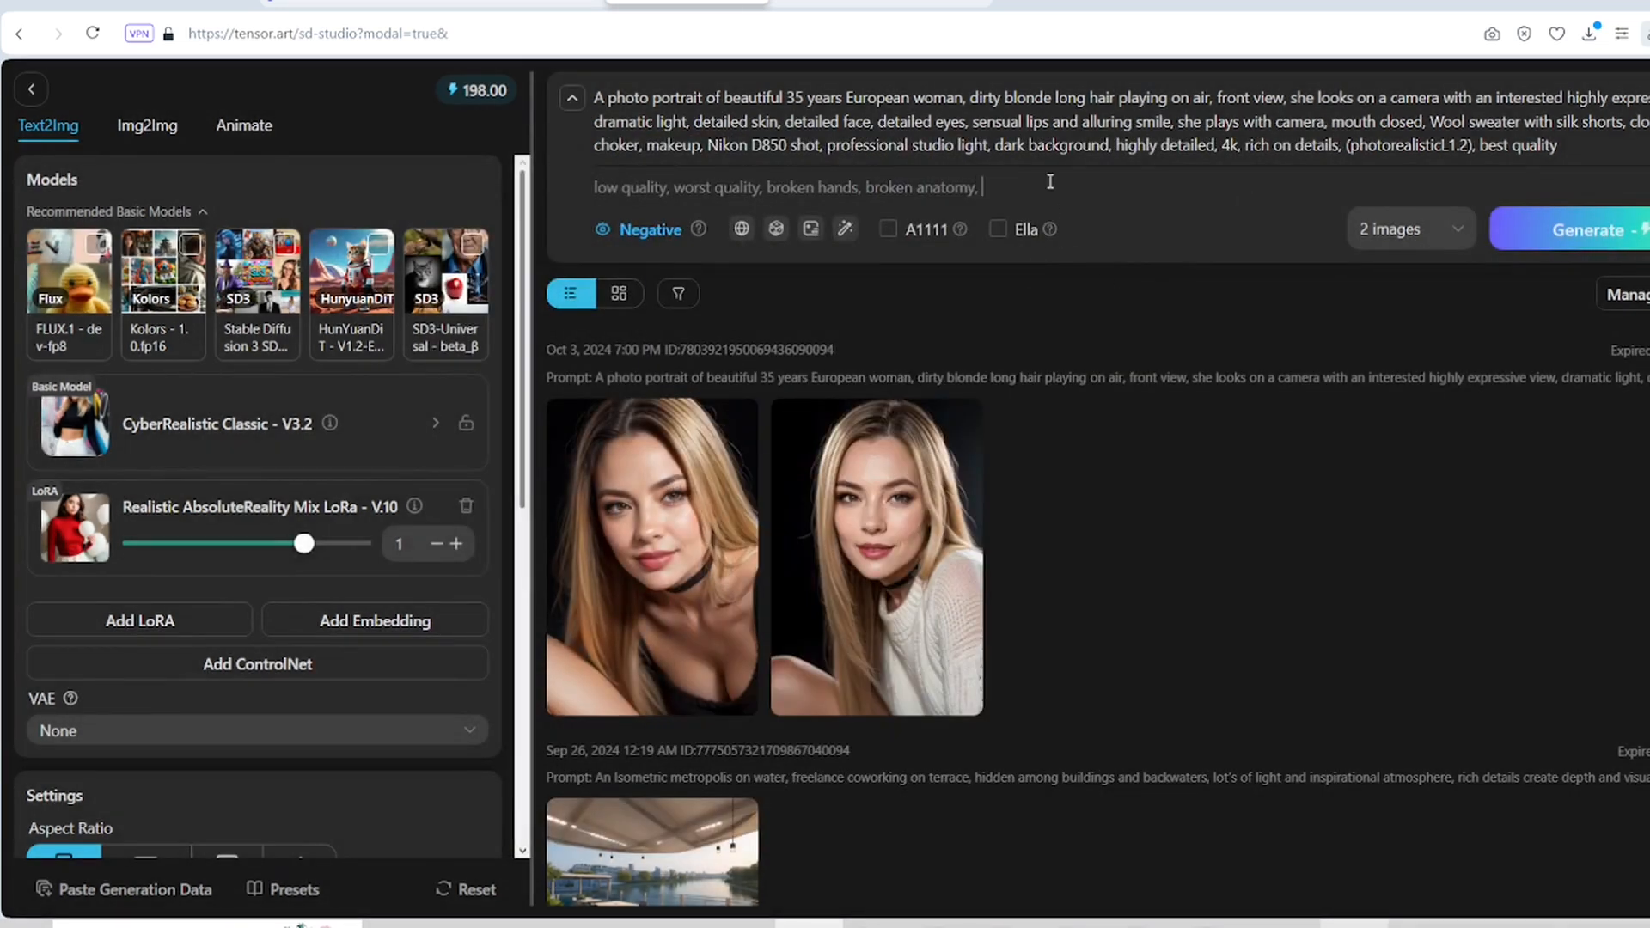
Step: Regenerate with (front view:1.0) in the prompt, adding strabismus, side position, not a front view, not a front position, not a portrait style as negatives
text(ism)
text(tion, not a front)
text(v)
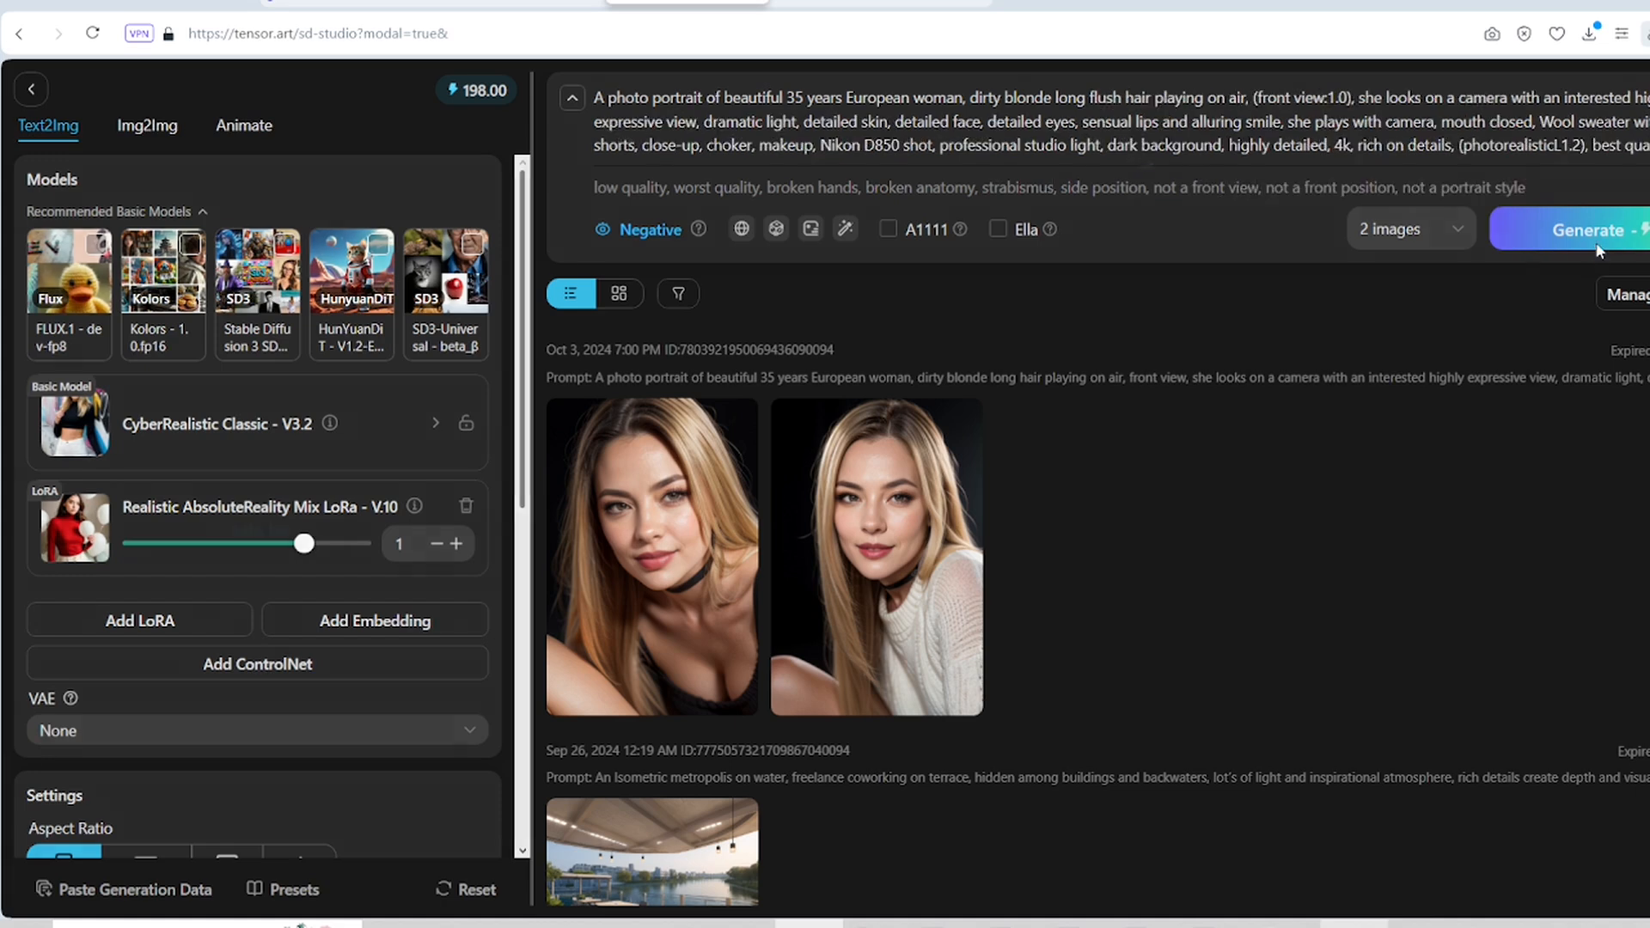
click(1596, 243)
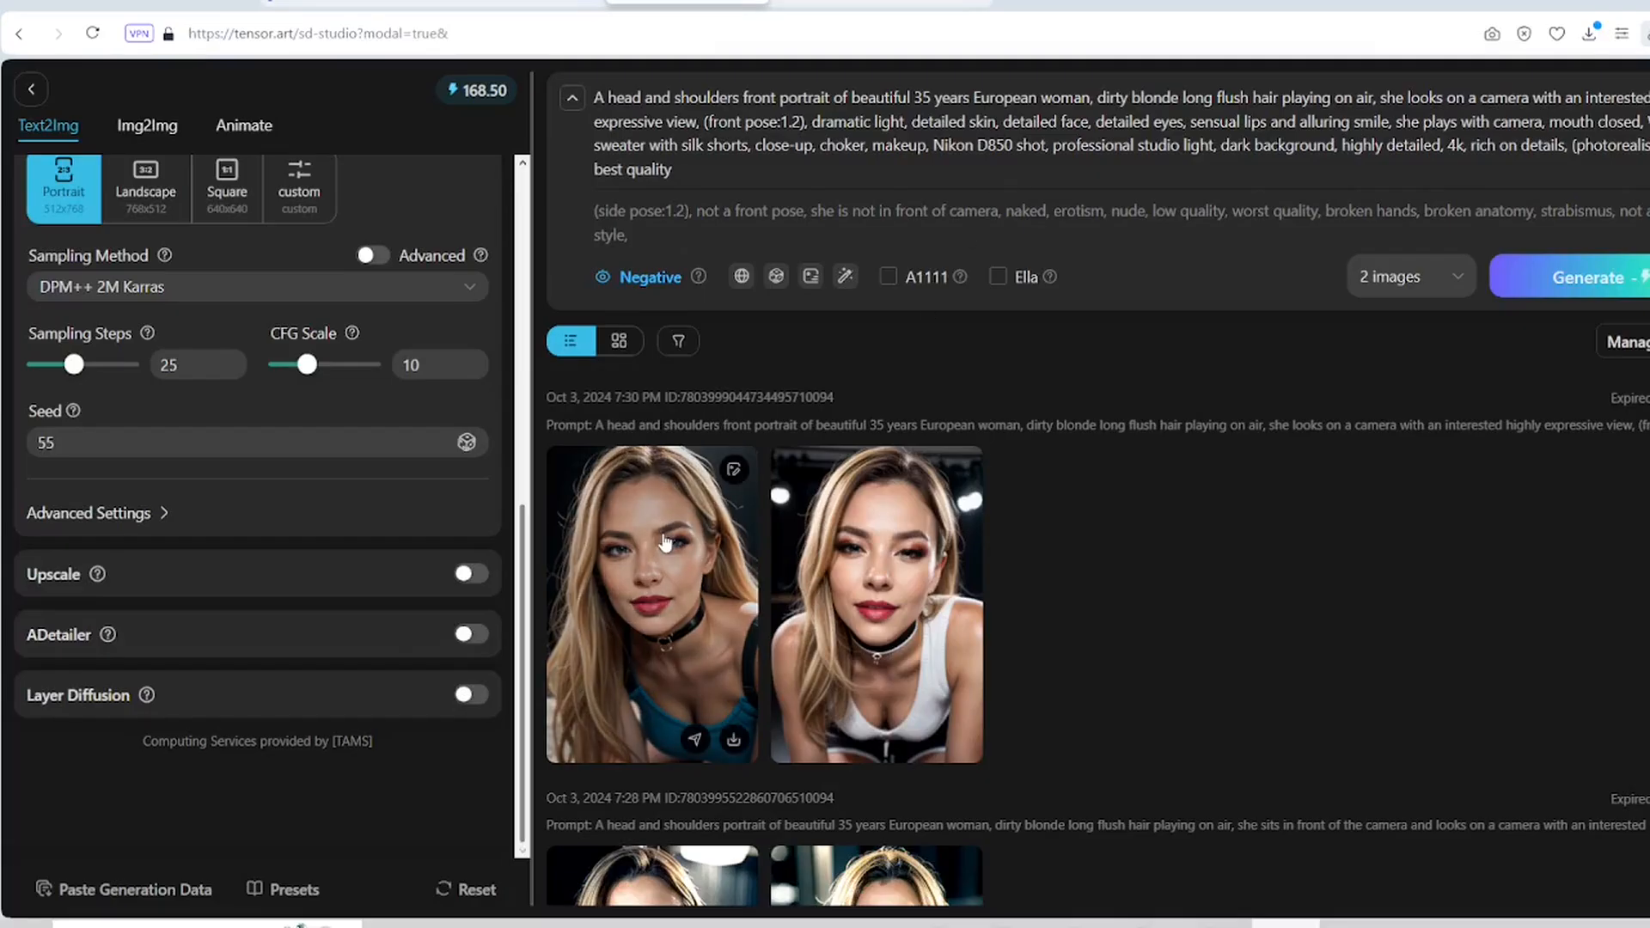
Step: Compare the earlier generated portraits and inspect the one in the light blue sweater at full size
scroll(1025, 499, down, 5)
scroll(1026, 503, down, 10)
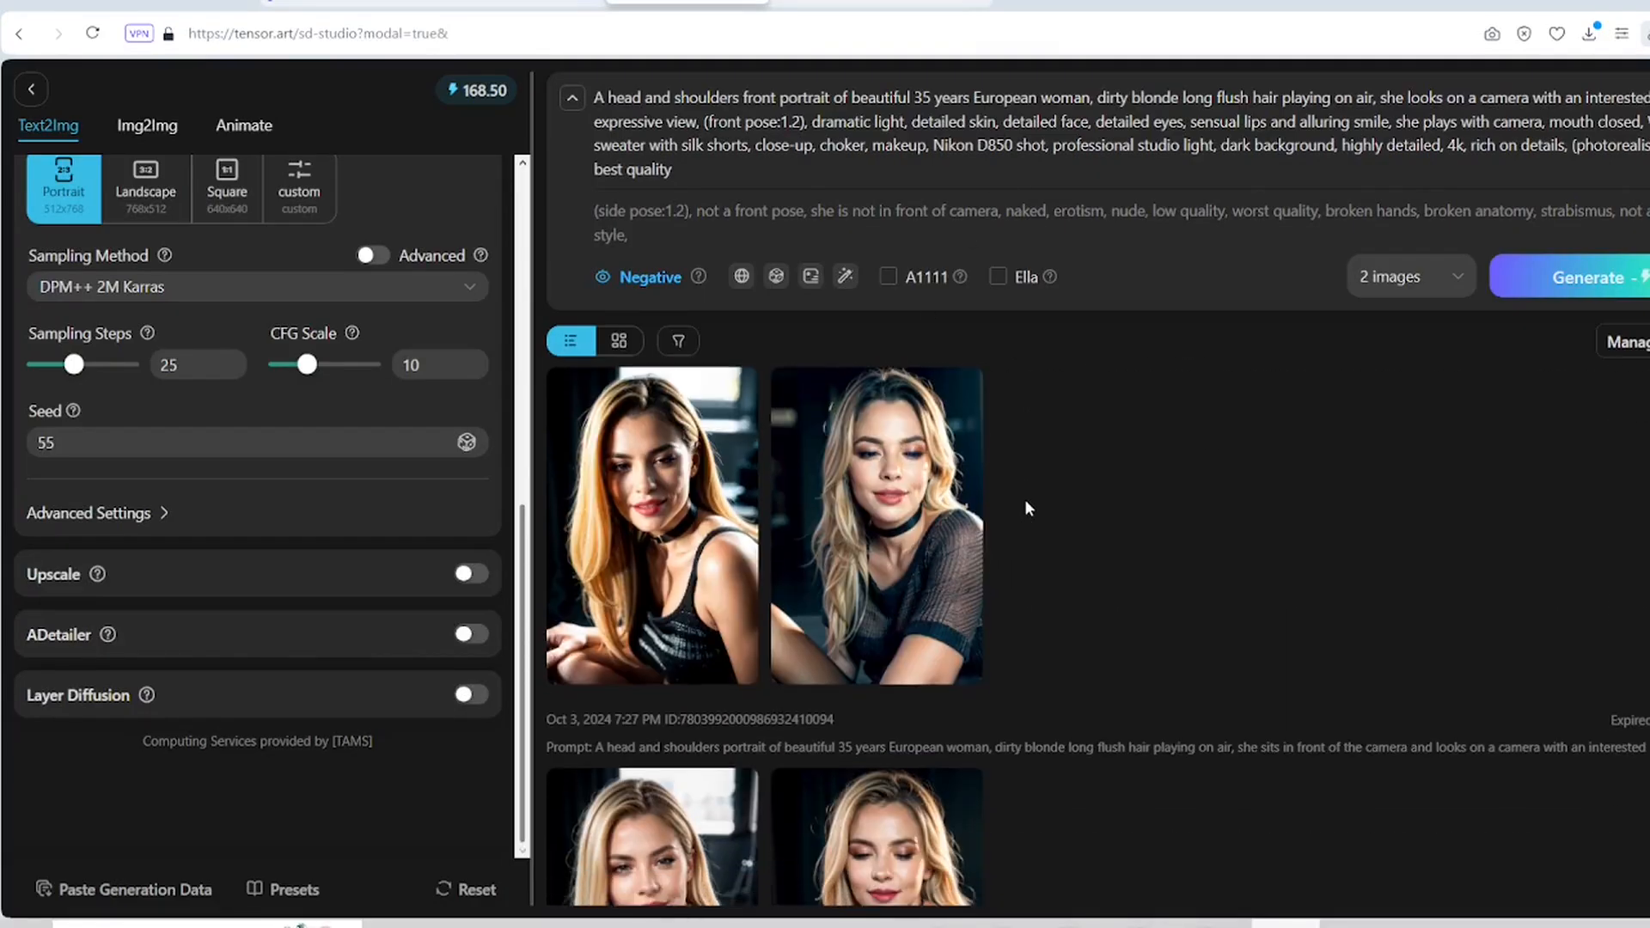
scroll(1025, 499, down, 8)
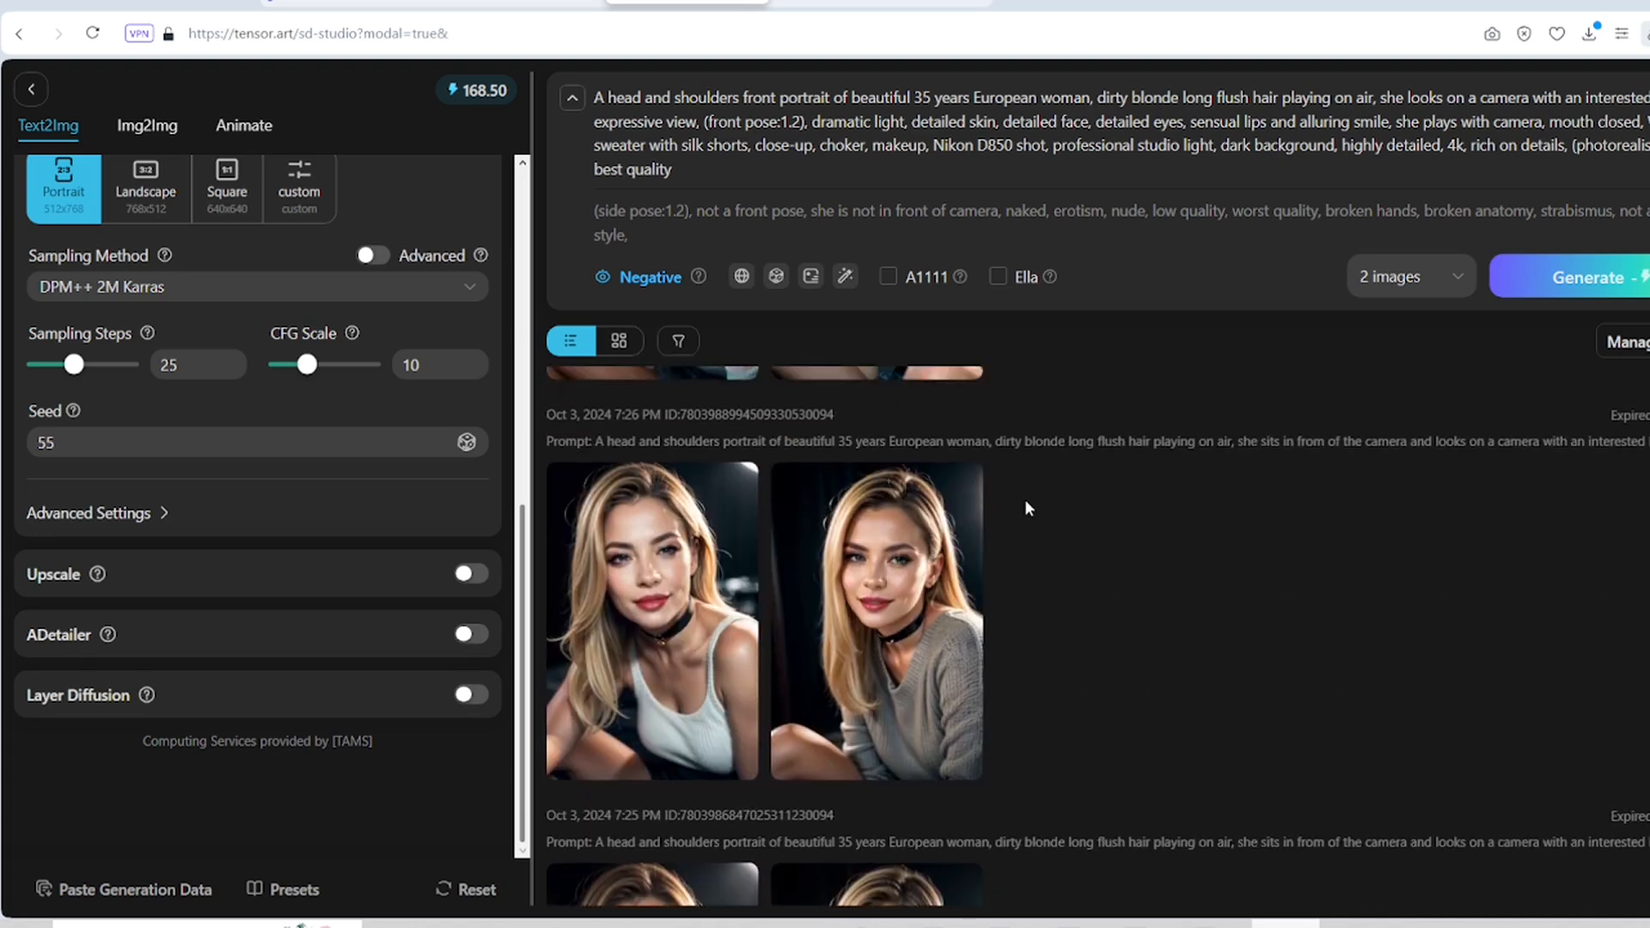
scroll(1025, 499, up, 1)
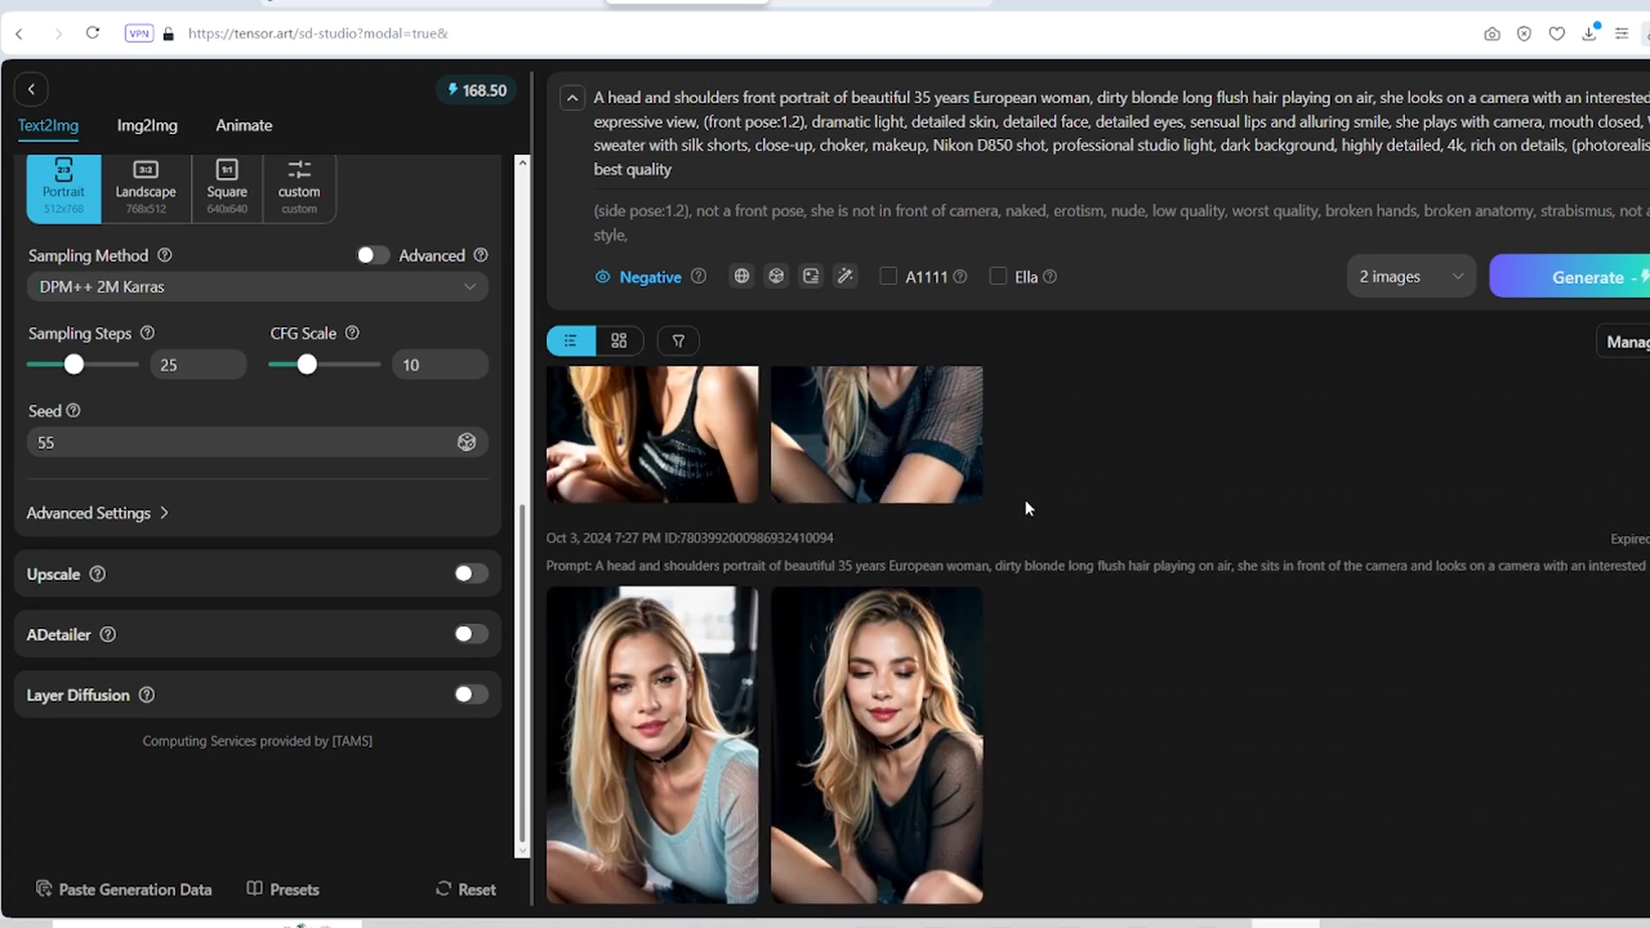
scroll(1025, 498, down, 3)
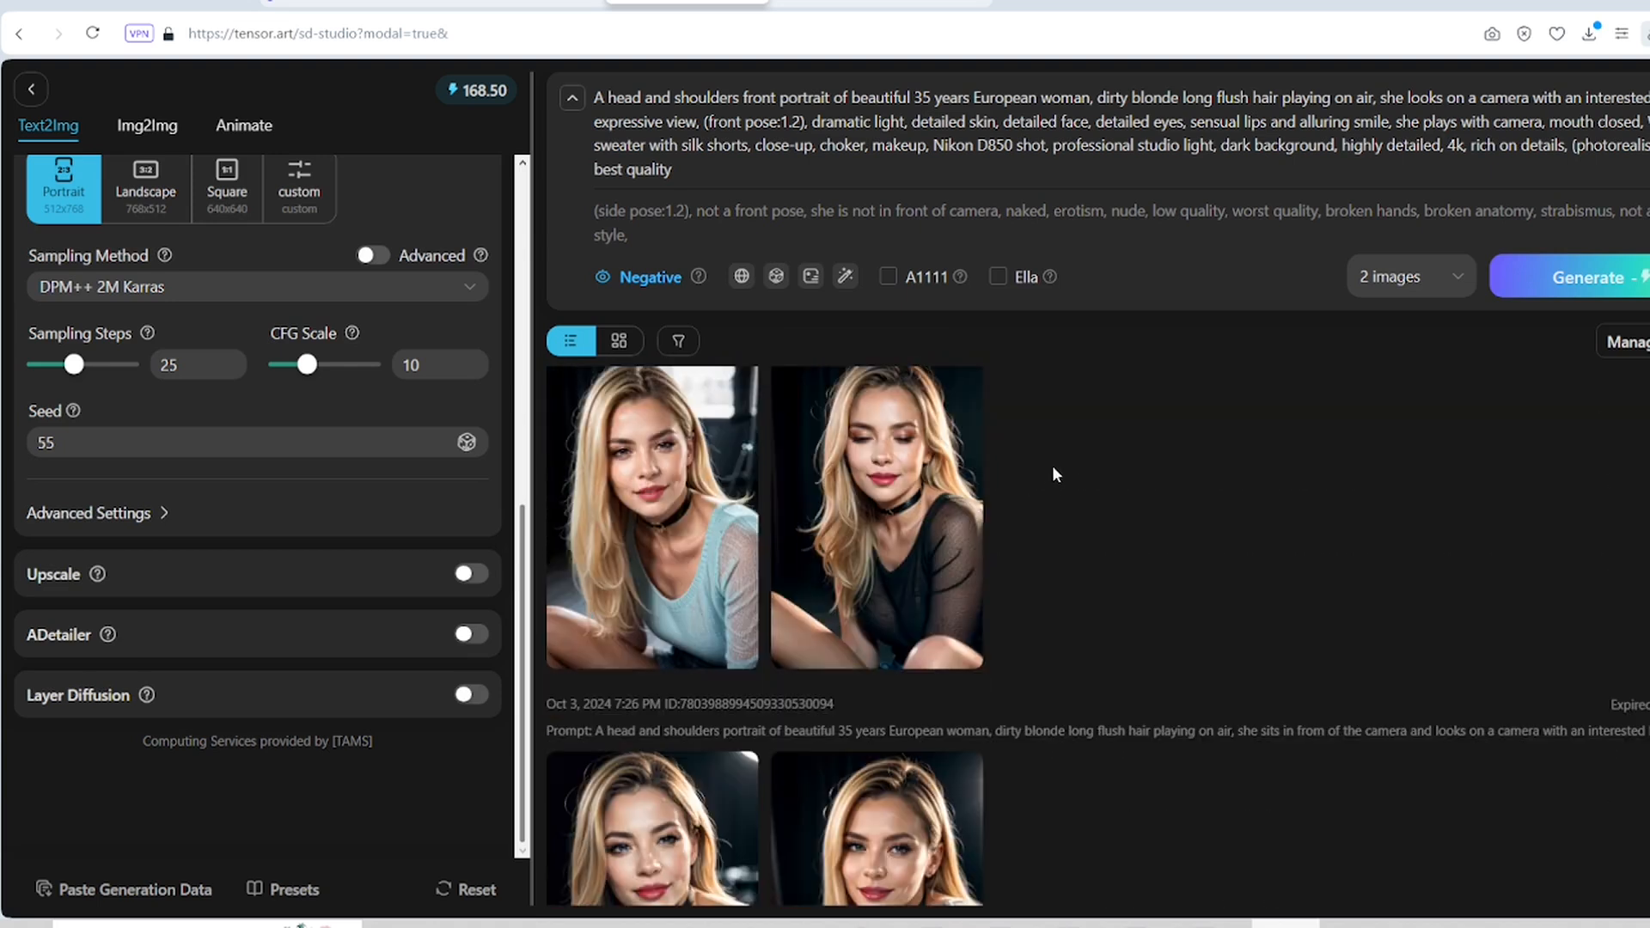
click(661, 526)
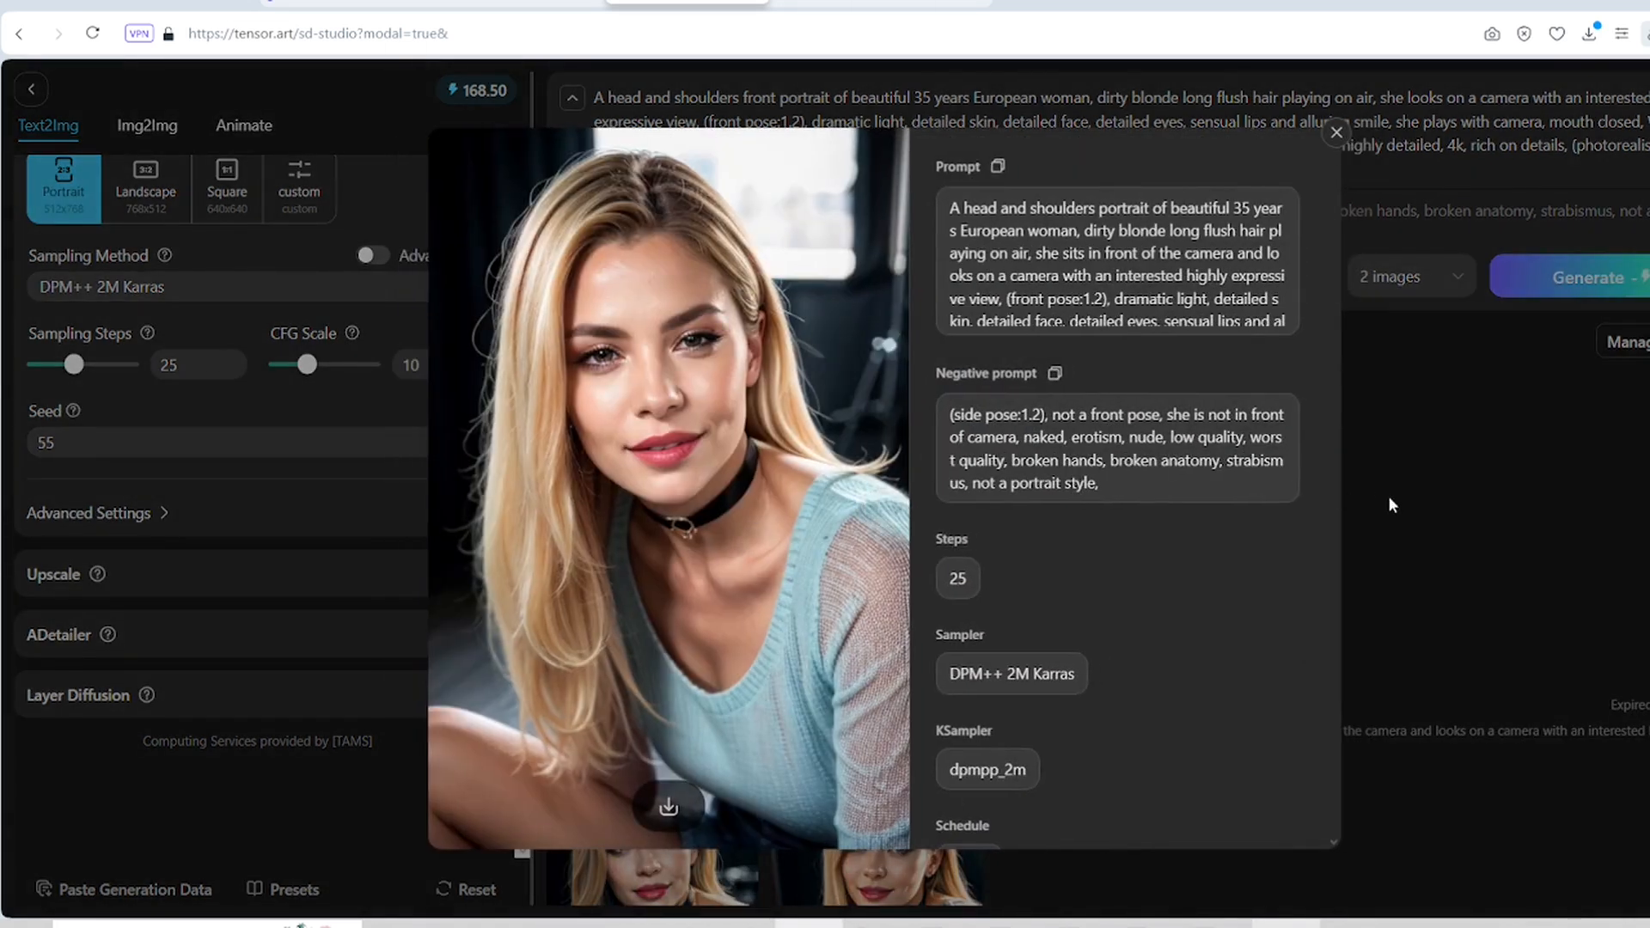
click(1406, 502)
Step: Return to the newest pair of portraits and open the one in the teal top for inspection
scroll(1101, 487, up, 1)
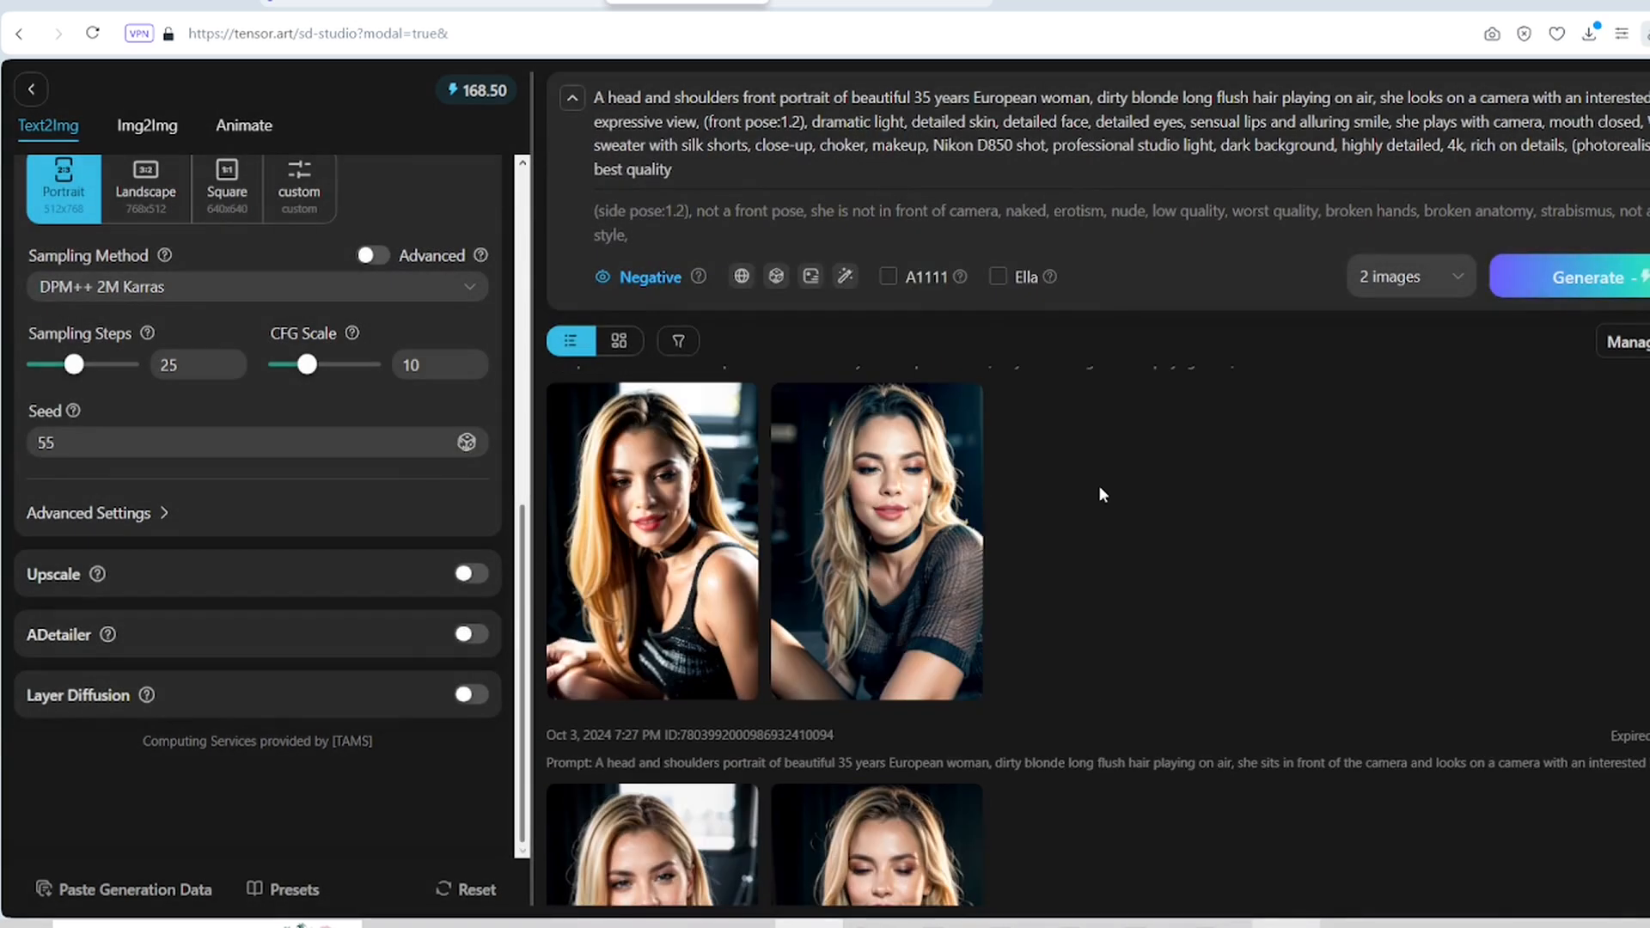
scroll(1101, 494, up, 10)
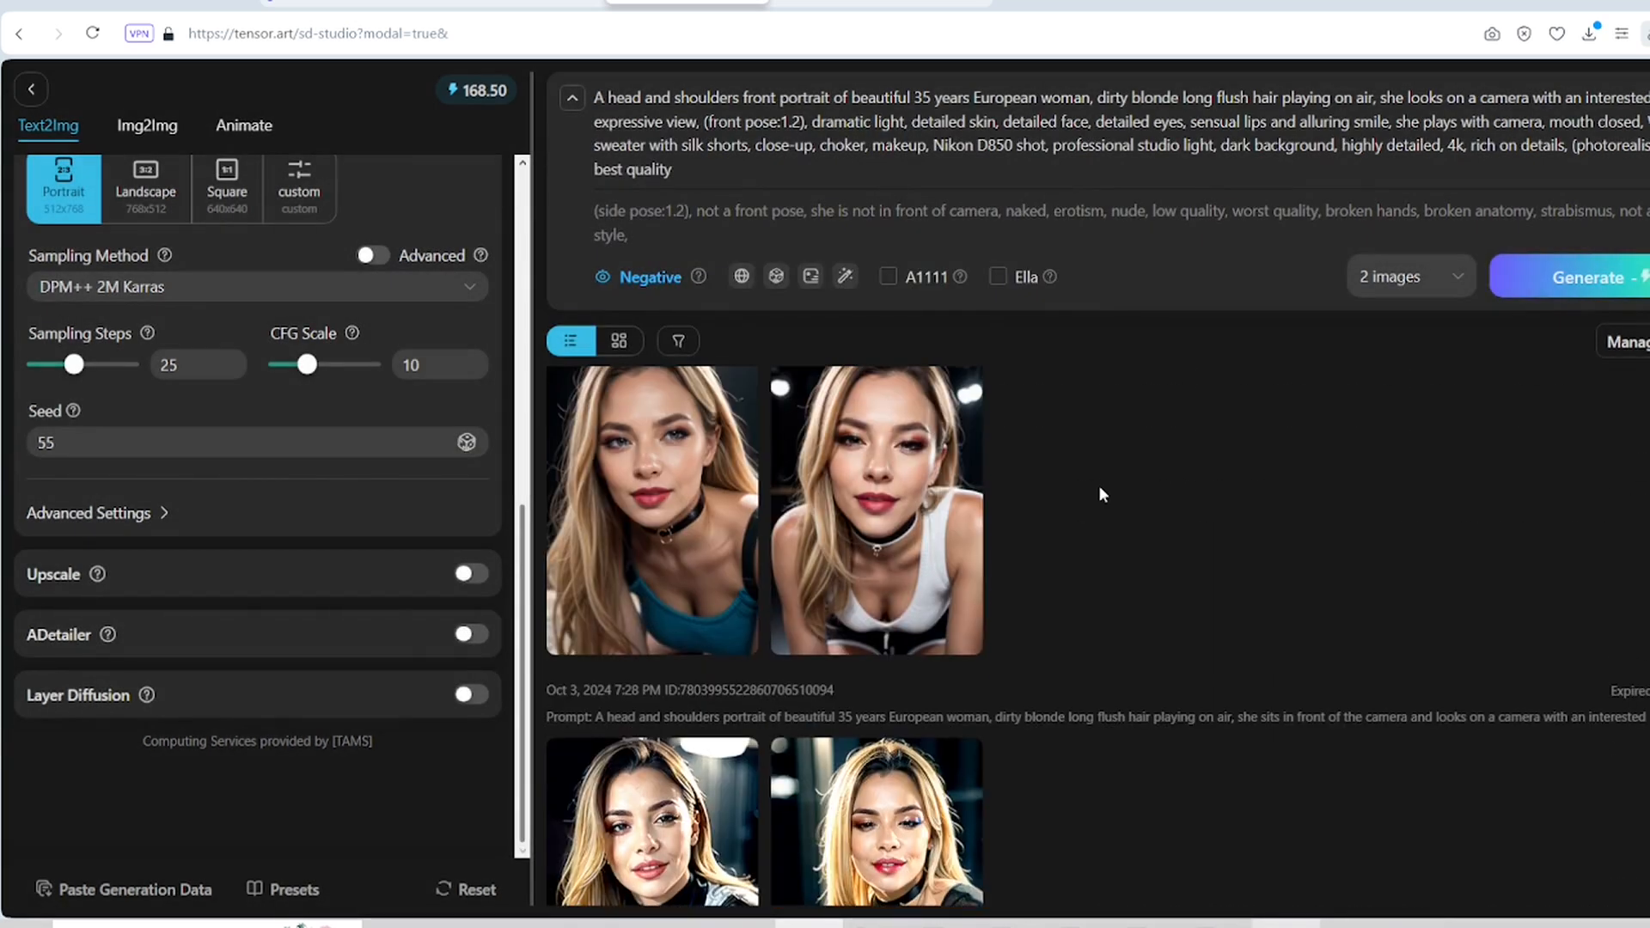
scroll(1100, 486, up, 1)
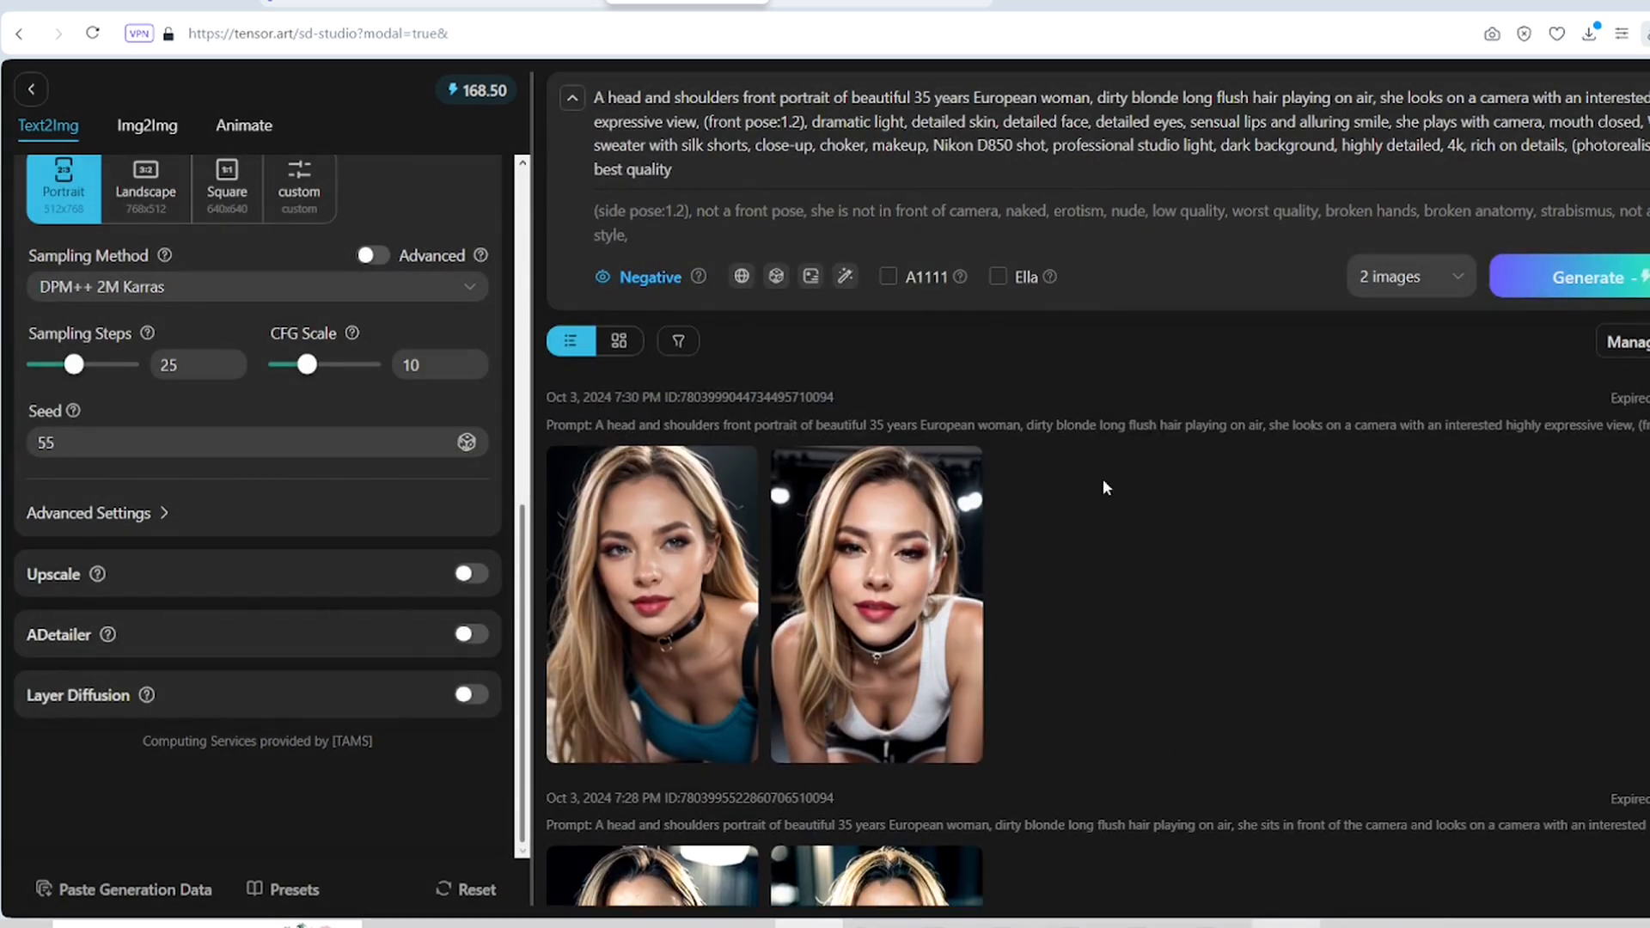
click(601, 559)
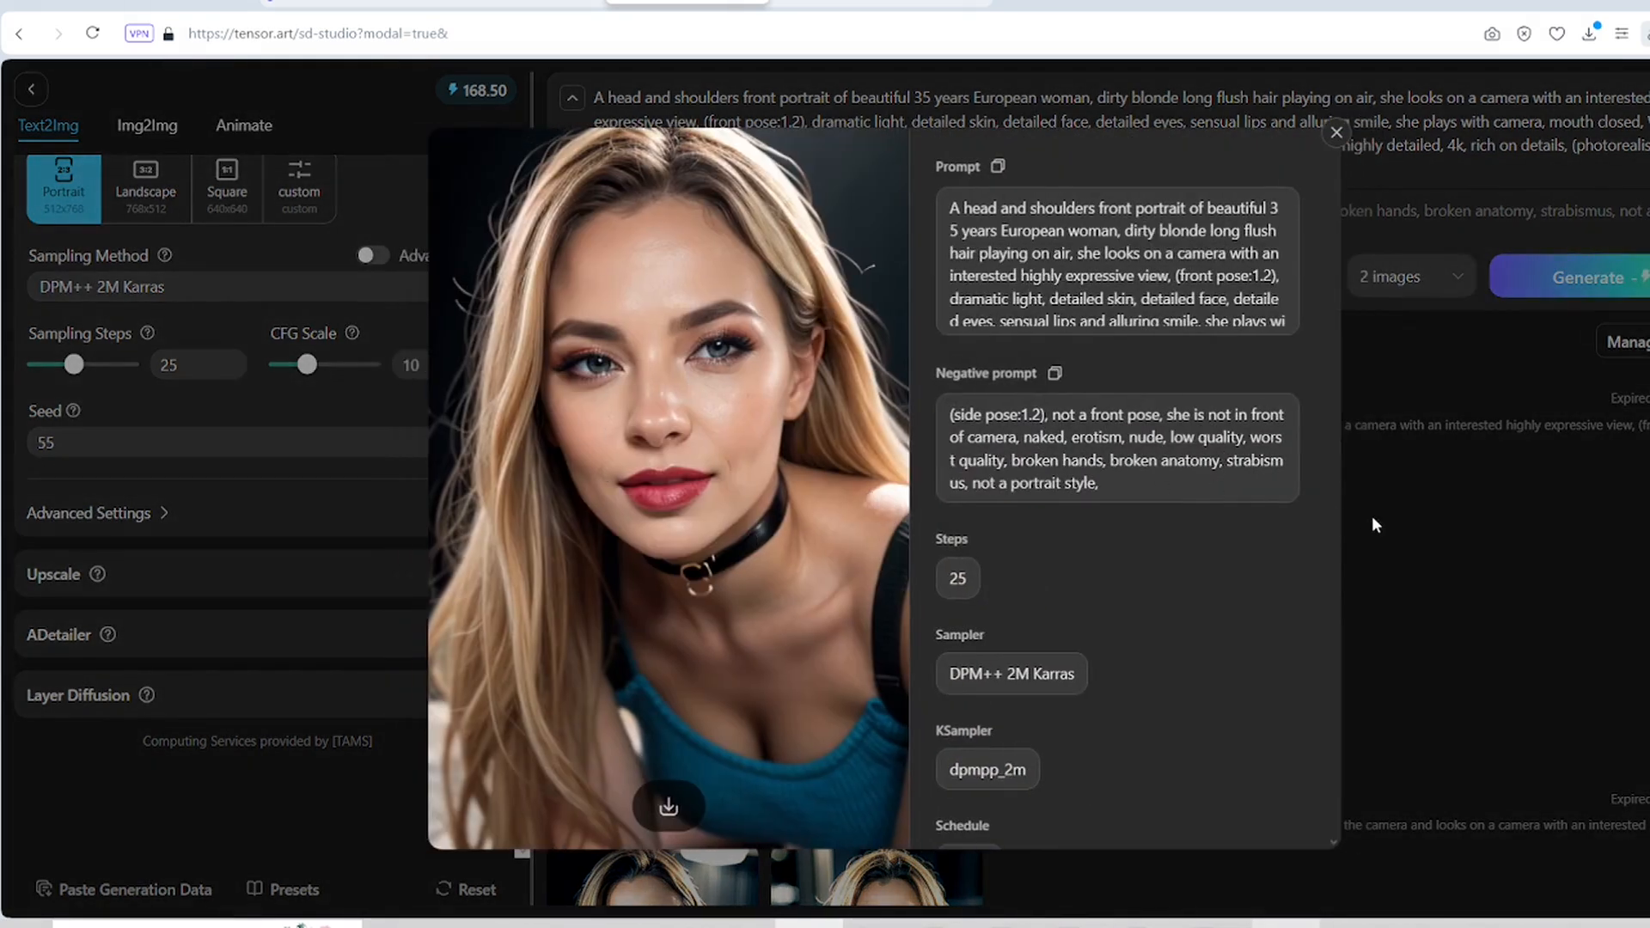
Step: Close the teal-top portrait and inspect the newest image of the woman in the dark trouser suit at full size
click(1337, 134)
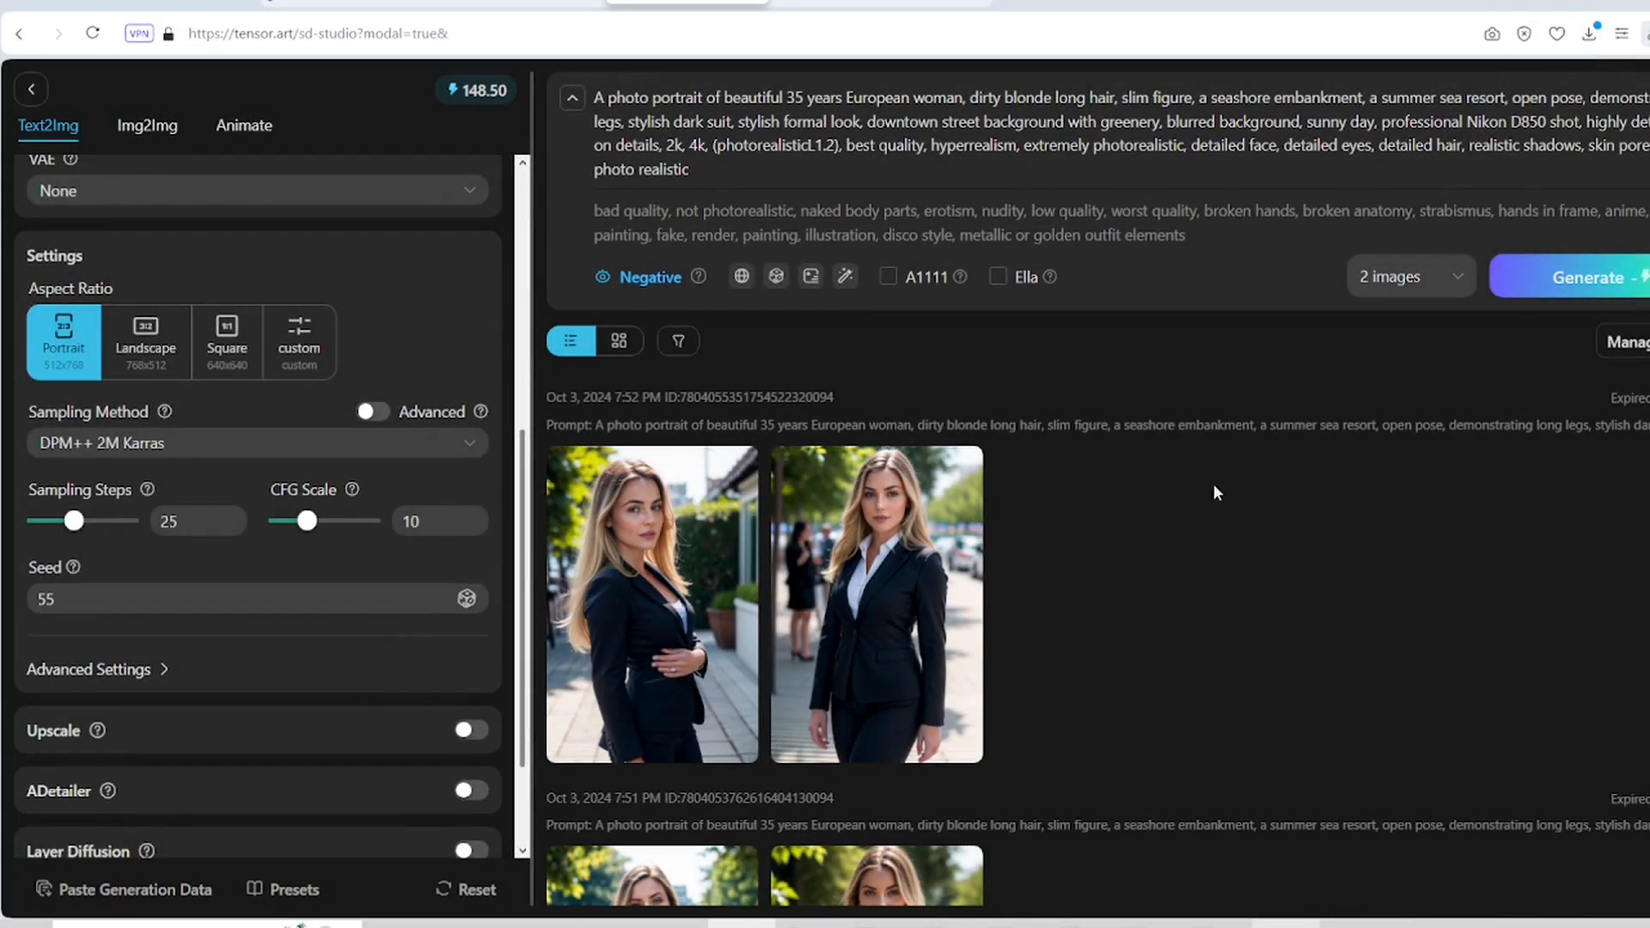
scroll(1195, 478, down, 1)
scroll(1193, 478, up, 1)
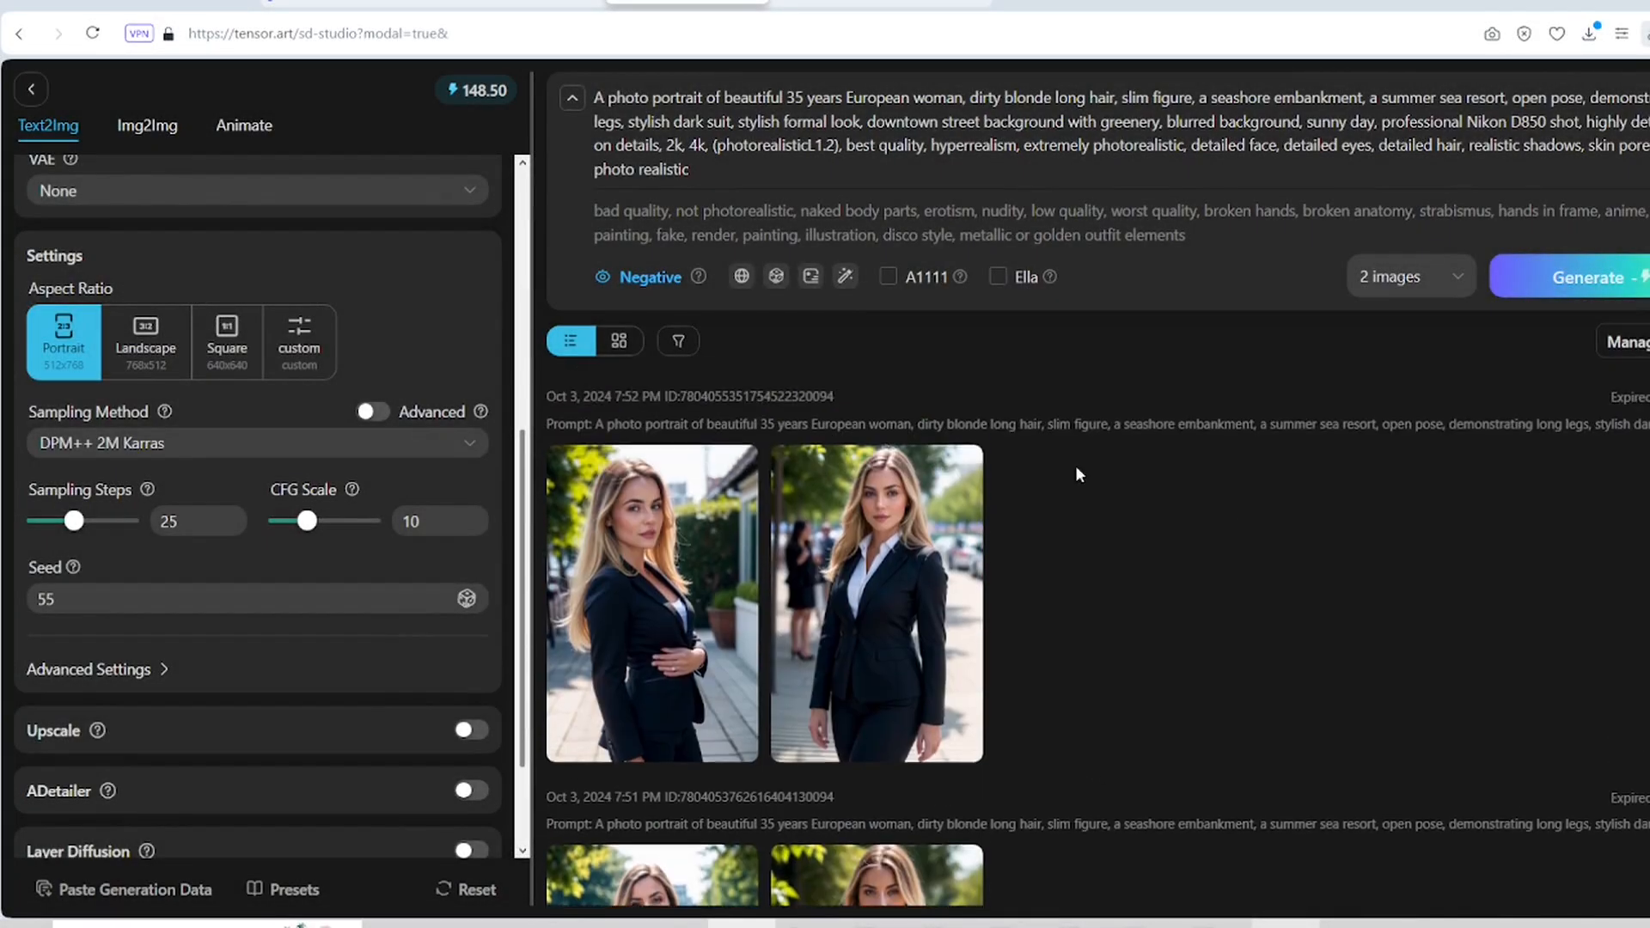
click(947, 529)
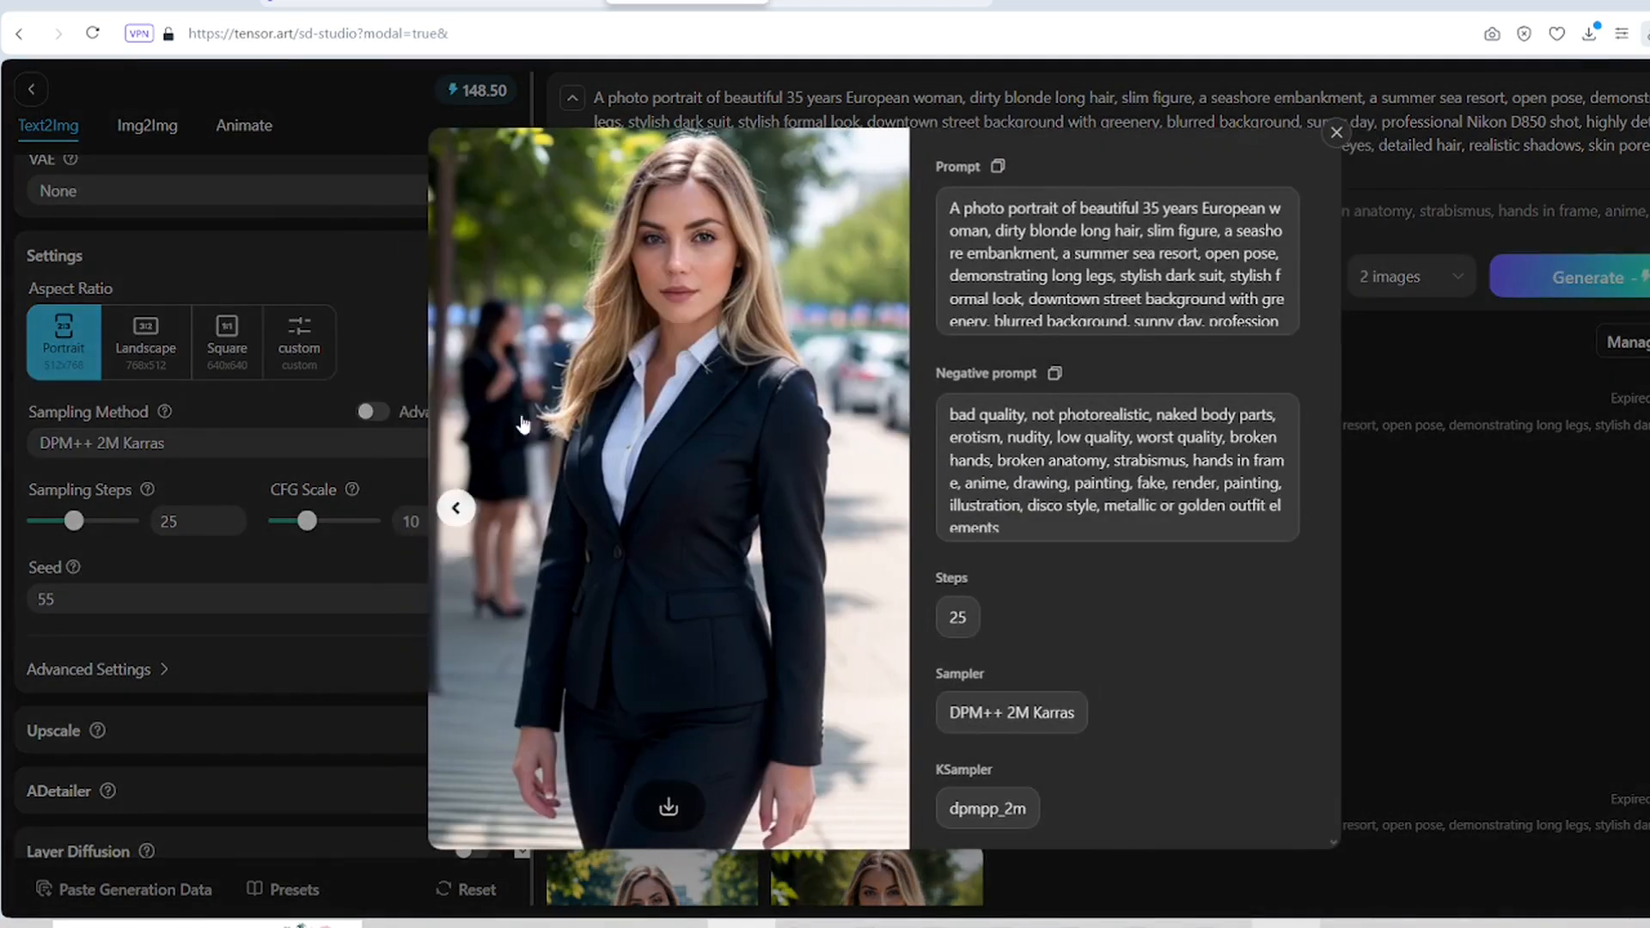
click(1335, 135)
Step: Find the earlier street image with the dark jacket, white shirt and black skirt and inspect it at full size
scroll(775, 460, down, 5)
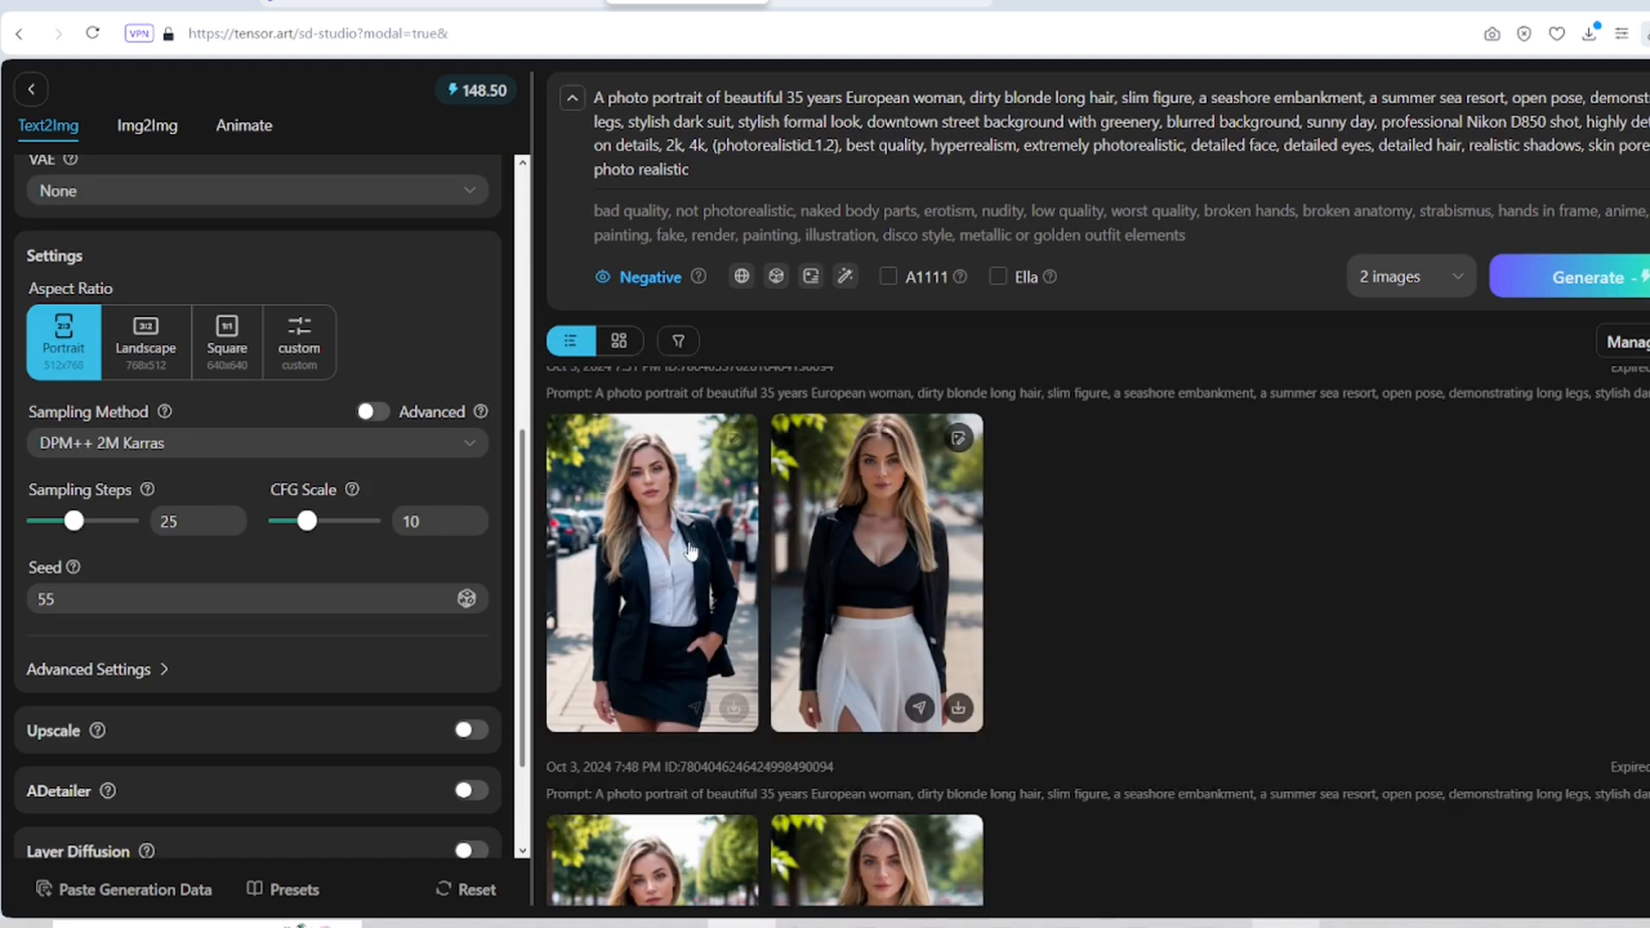
scroll(774, 533, down, 4)
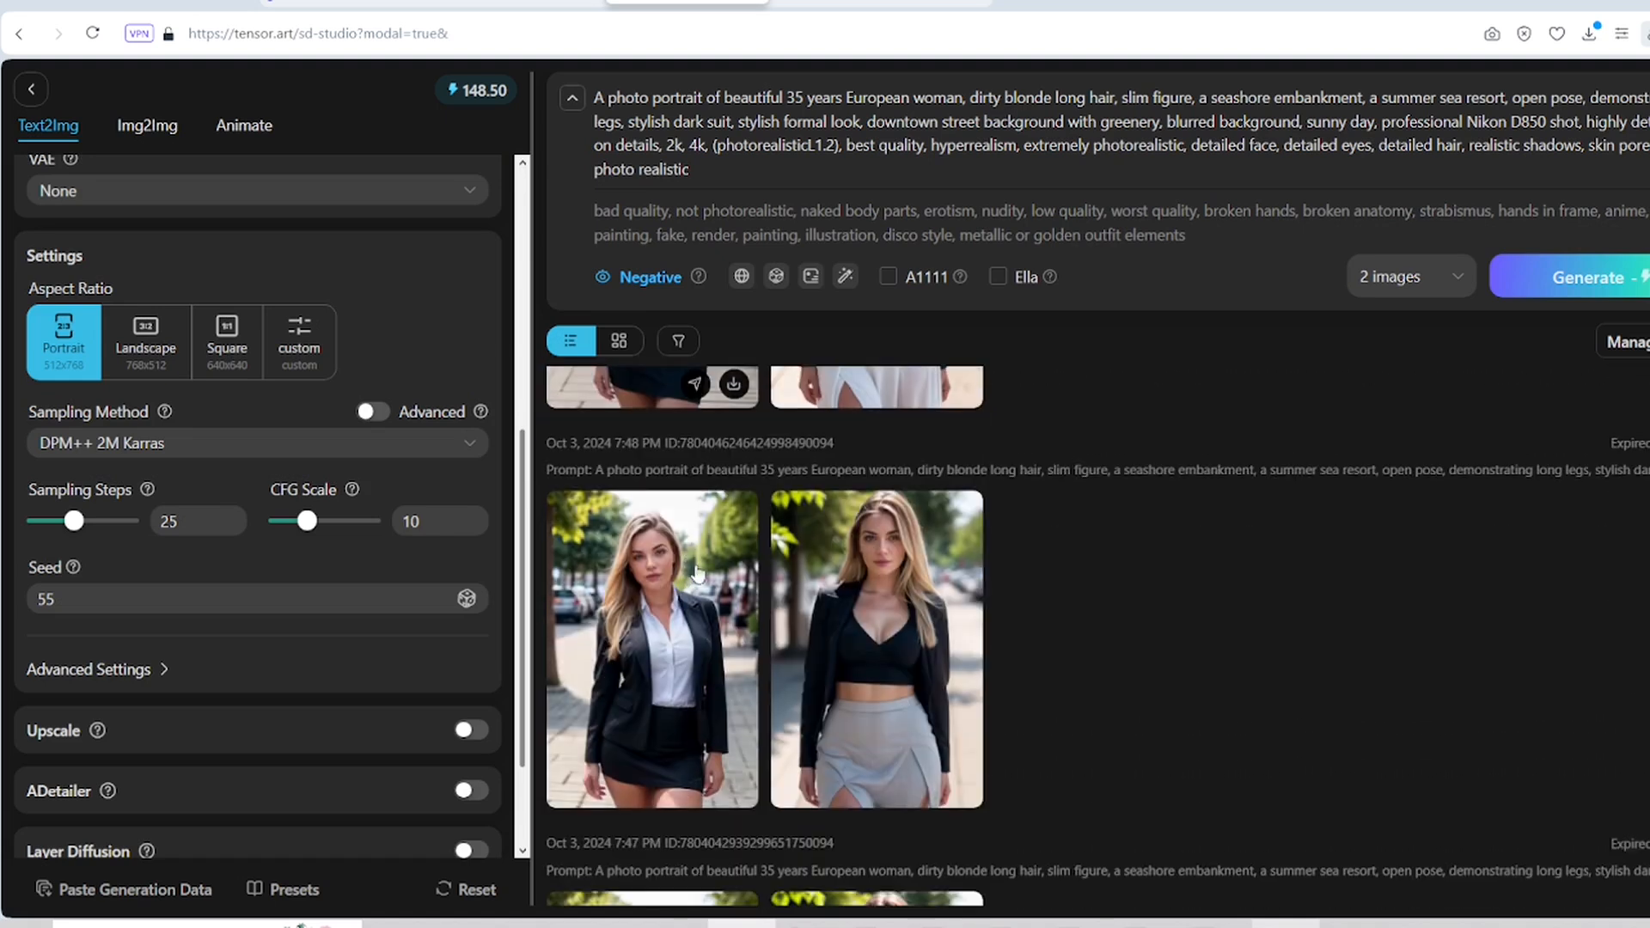
click(640, 604)
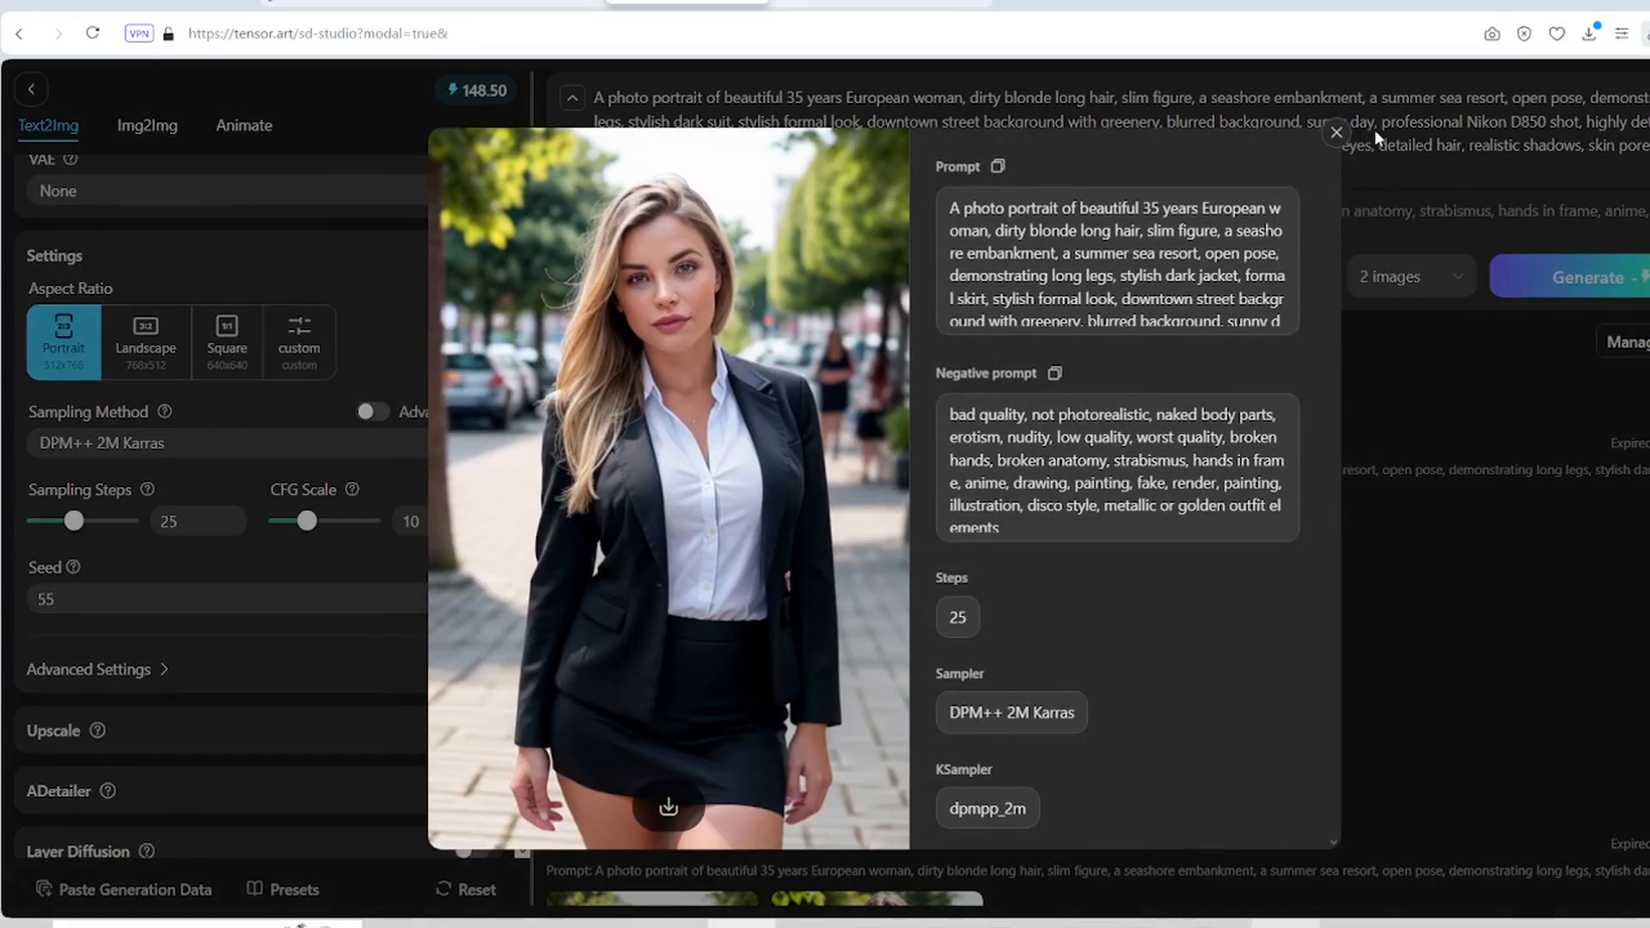
click(1341, 138)
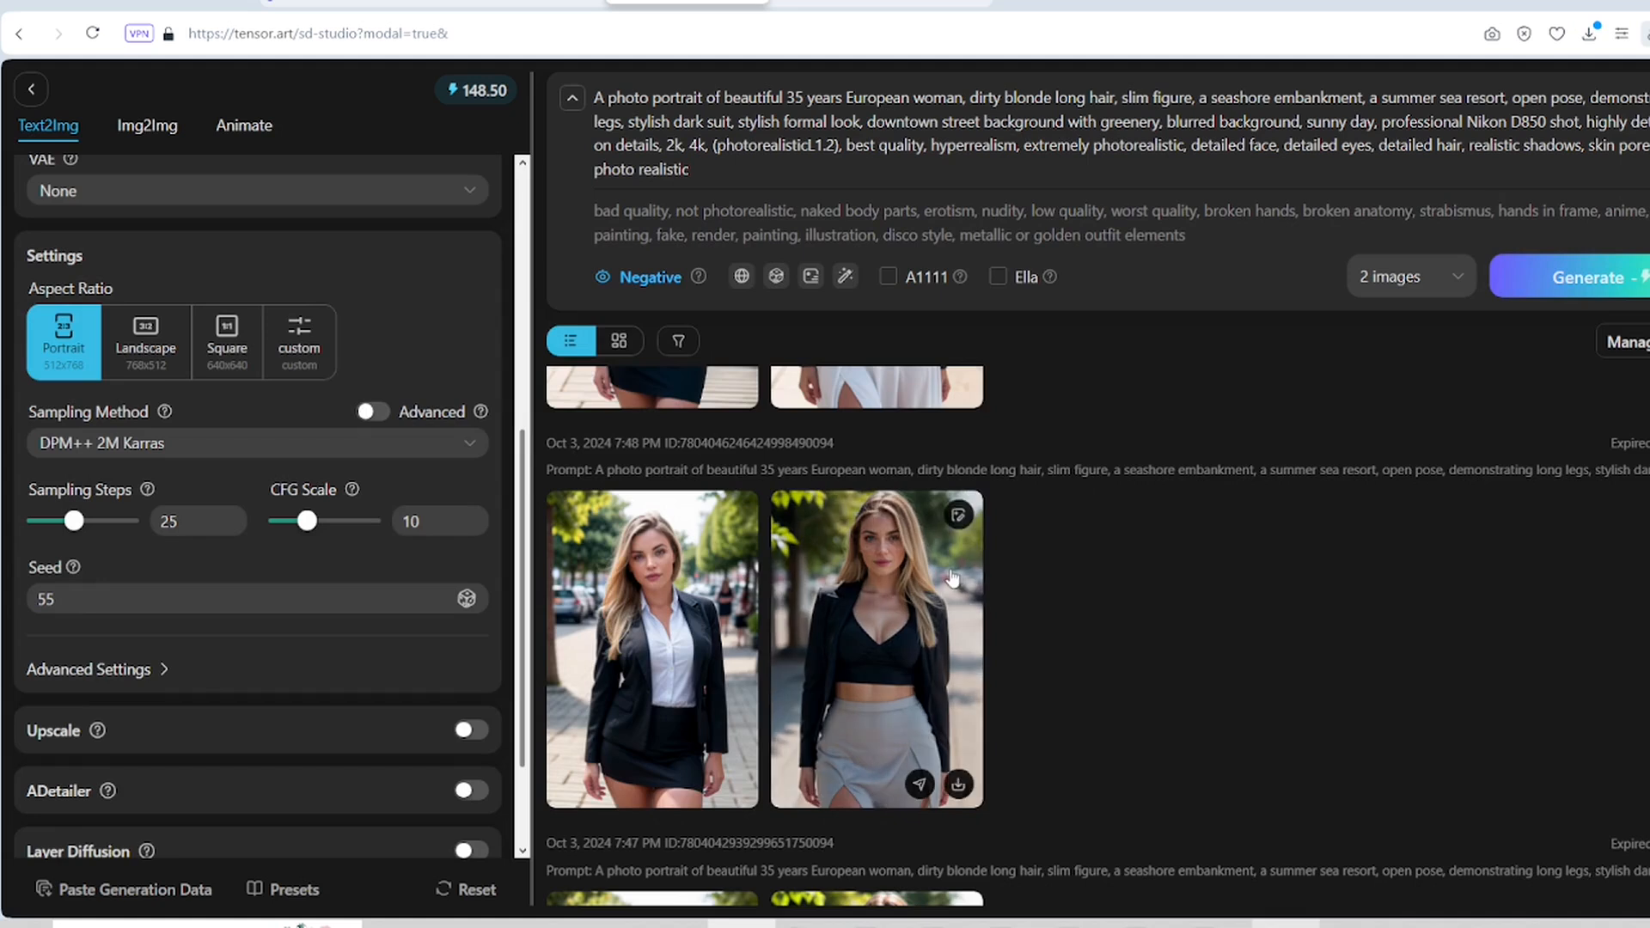
Step: Browse the older street images and inspect the one with the white shirt and metallic skirt at full size
scroll(1145, 533, down, 1)
scroll(1145, 533, down, 2)
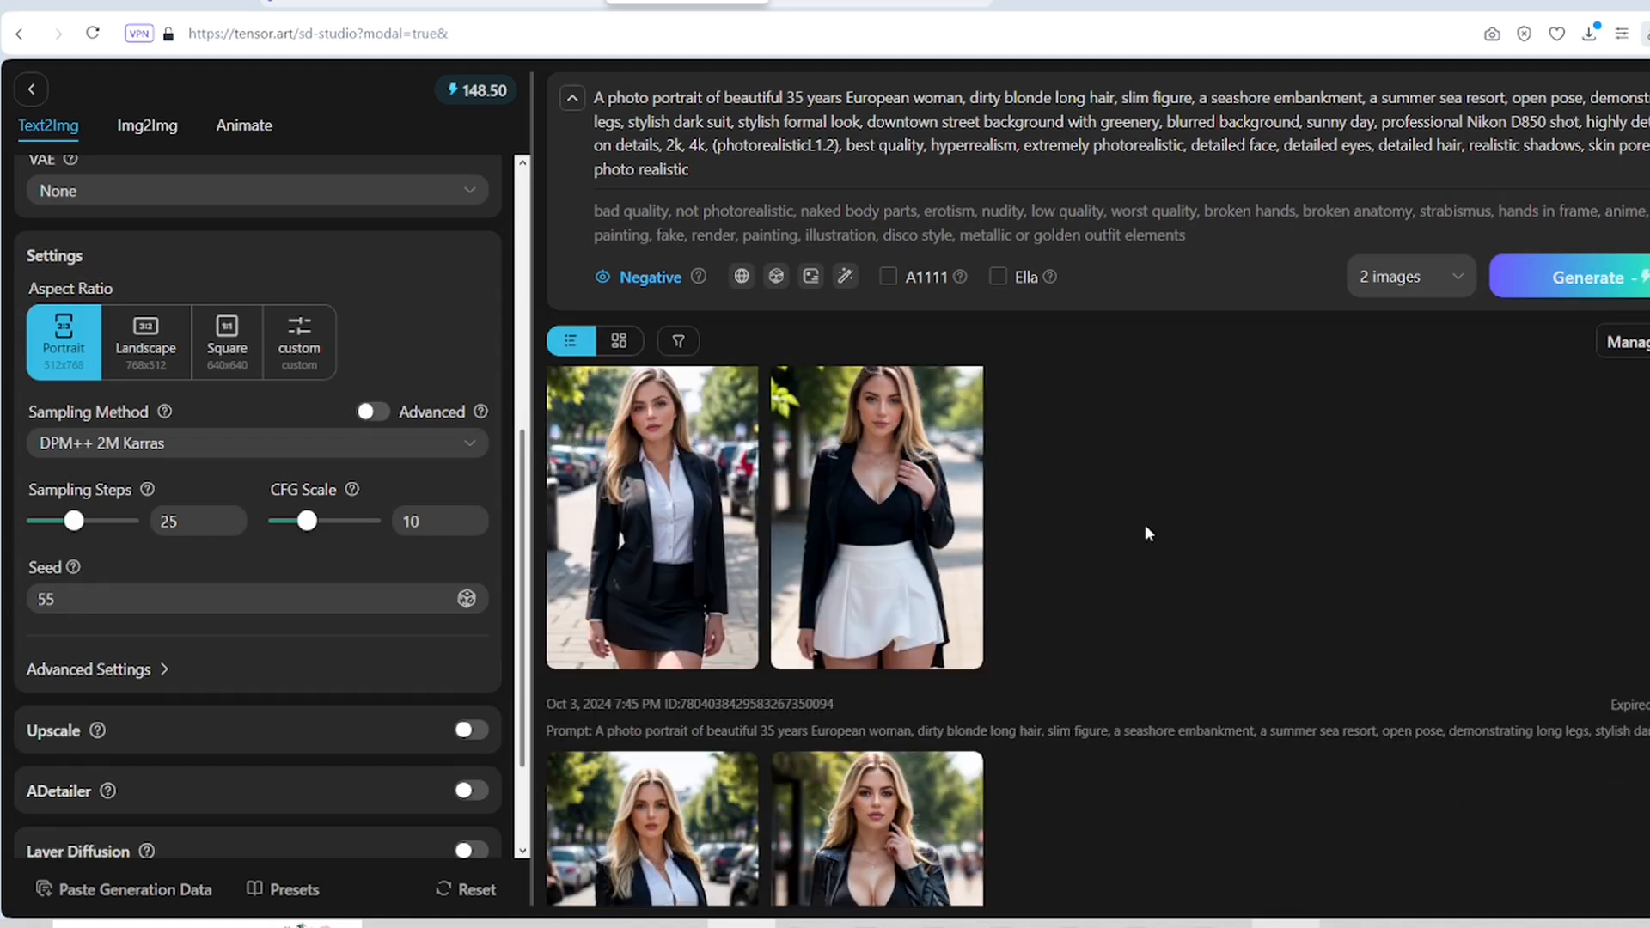
scroll(1145, 528, down, 3)
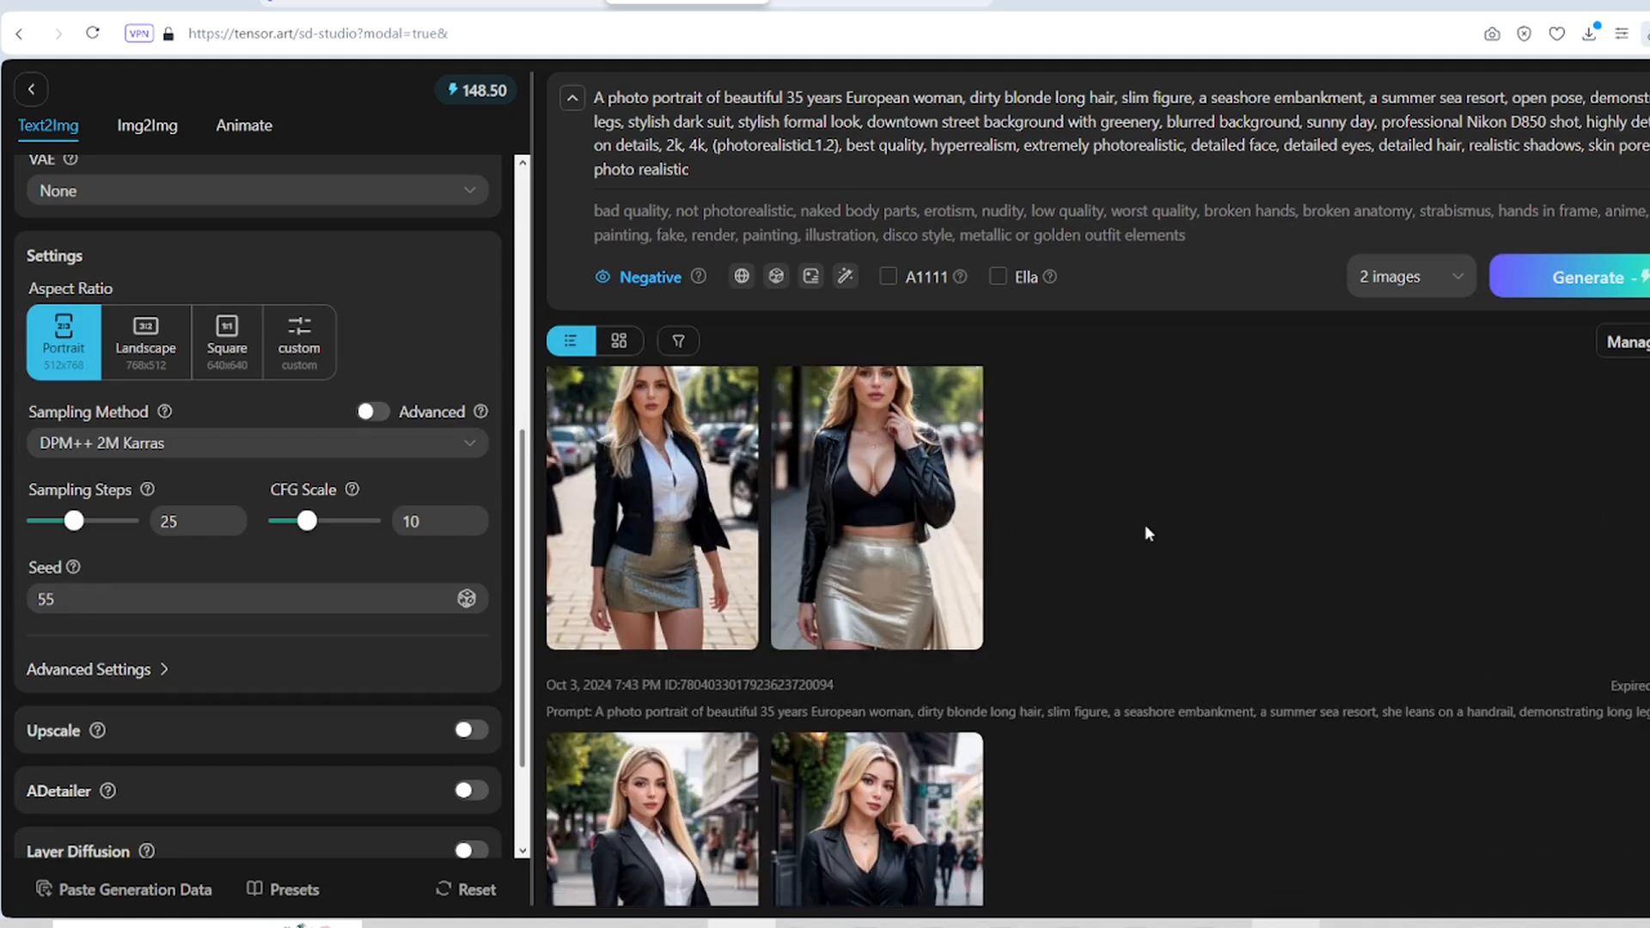
scroll(1147, 533, up, 2)
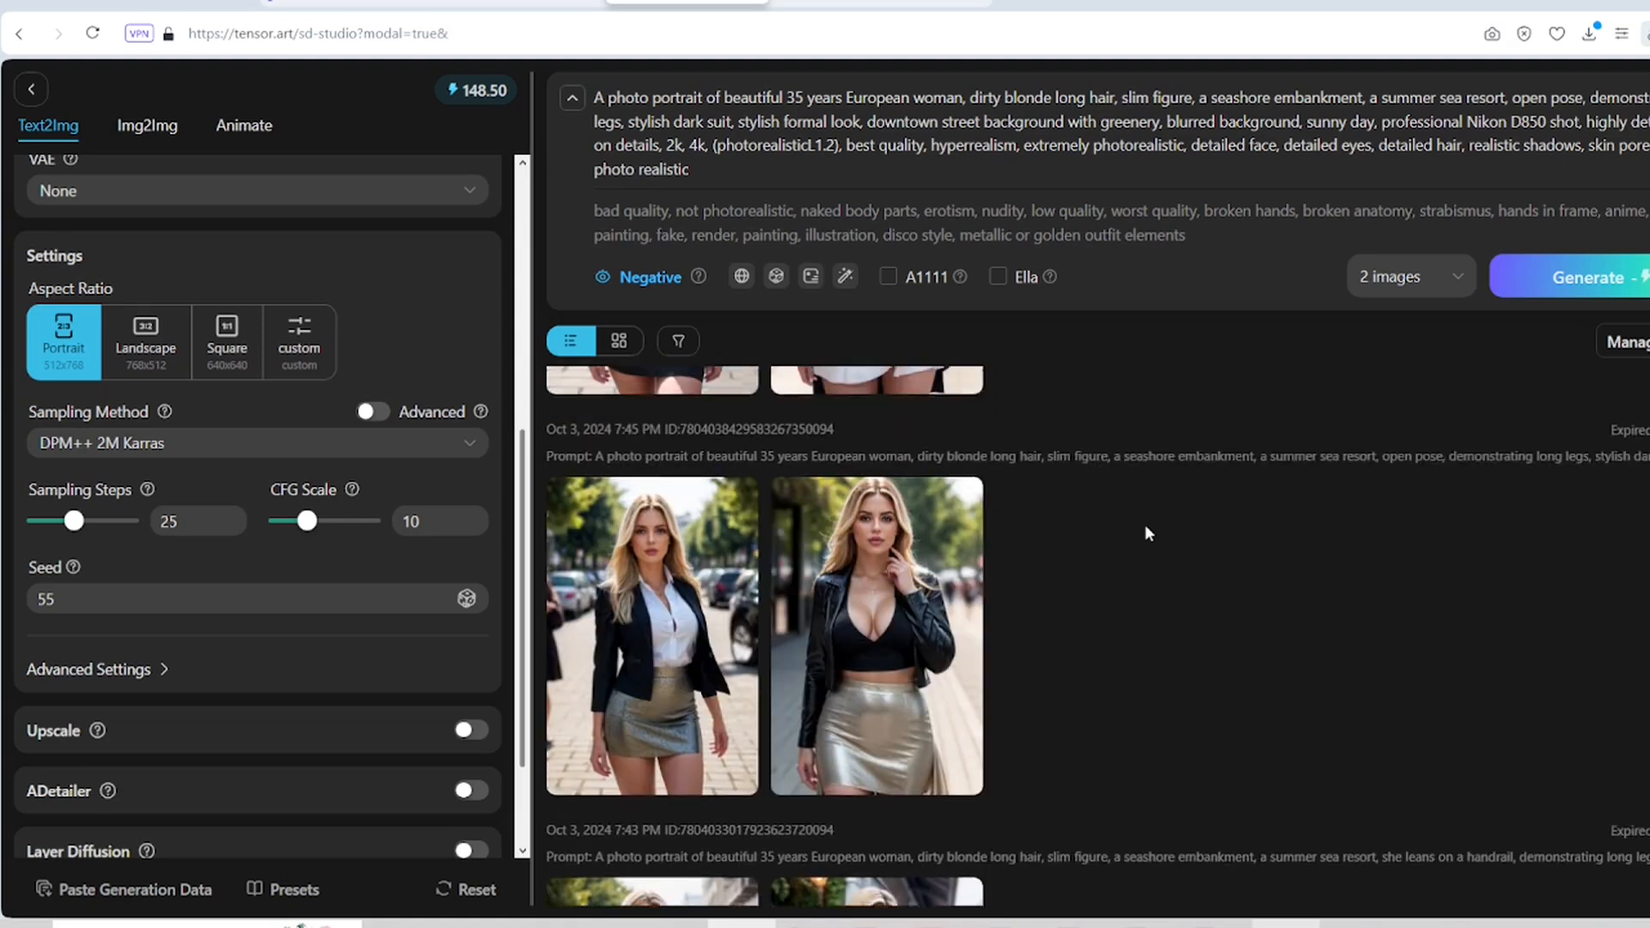
scroll(1145, 533, up, 1)
click(638, 616)
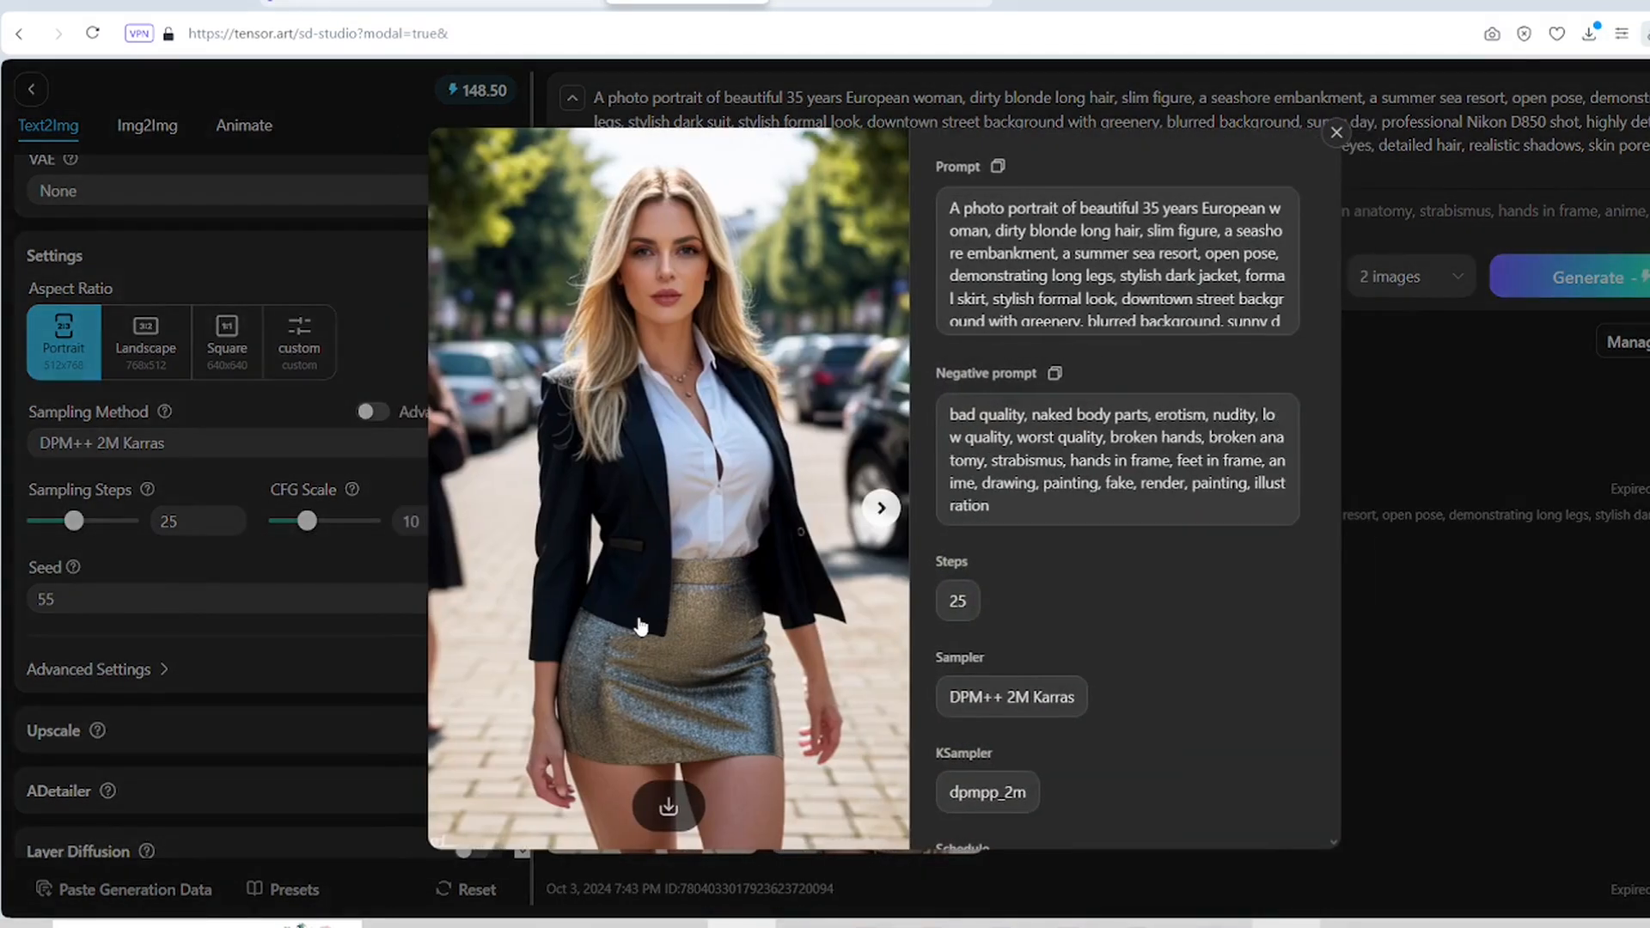
click(1336, 135)
Step: Return to the image with the white shirt and black skirt and examine it once more at full size
scroll(1198, 471, up, 5)
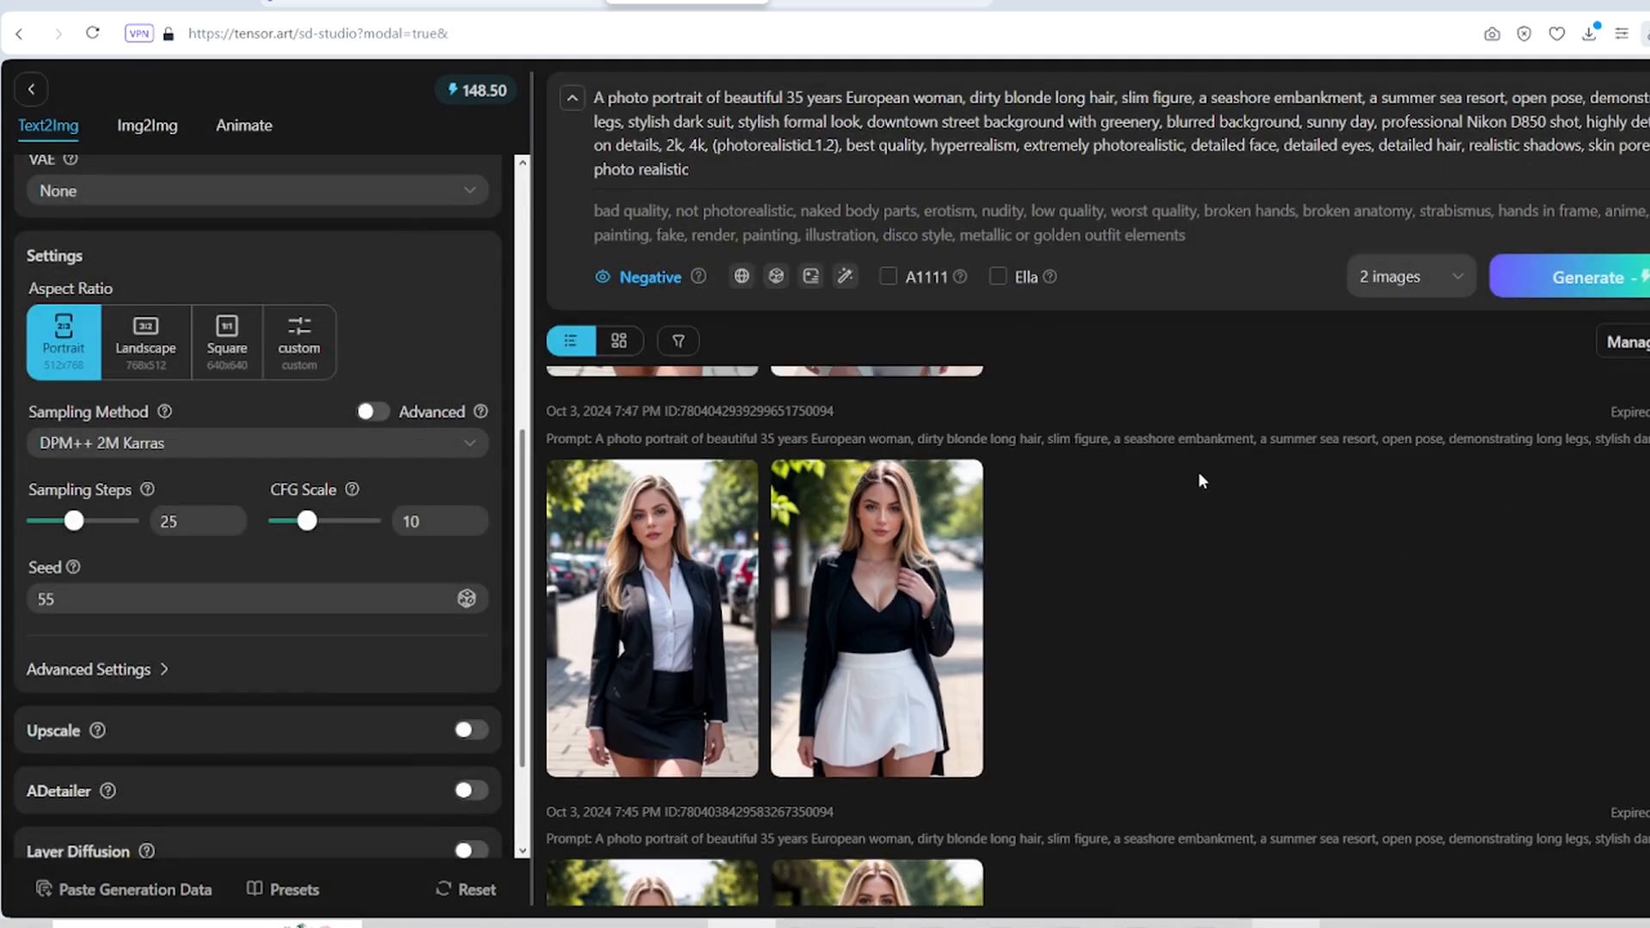
scroll(1198, 471, up, 5)
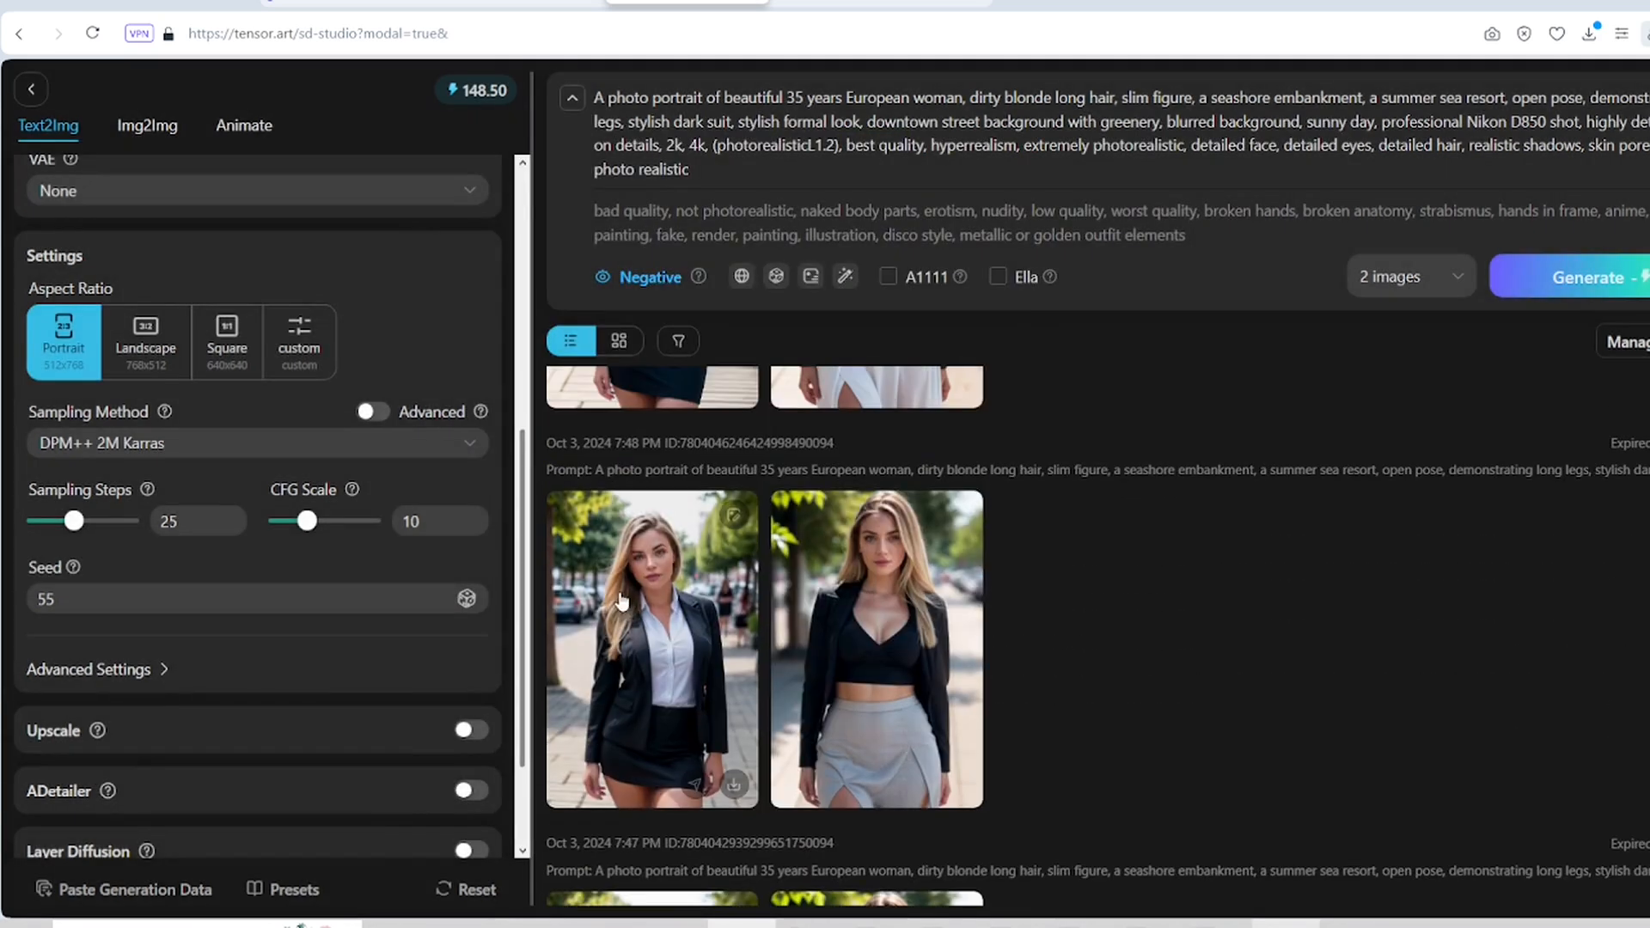
click(619, 591)
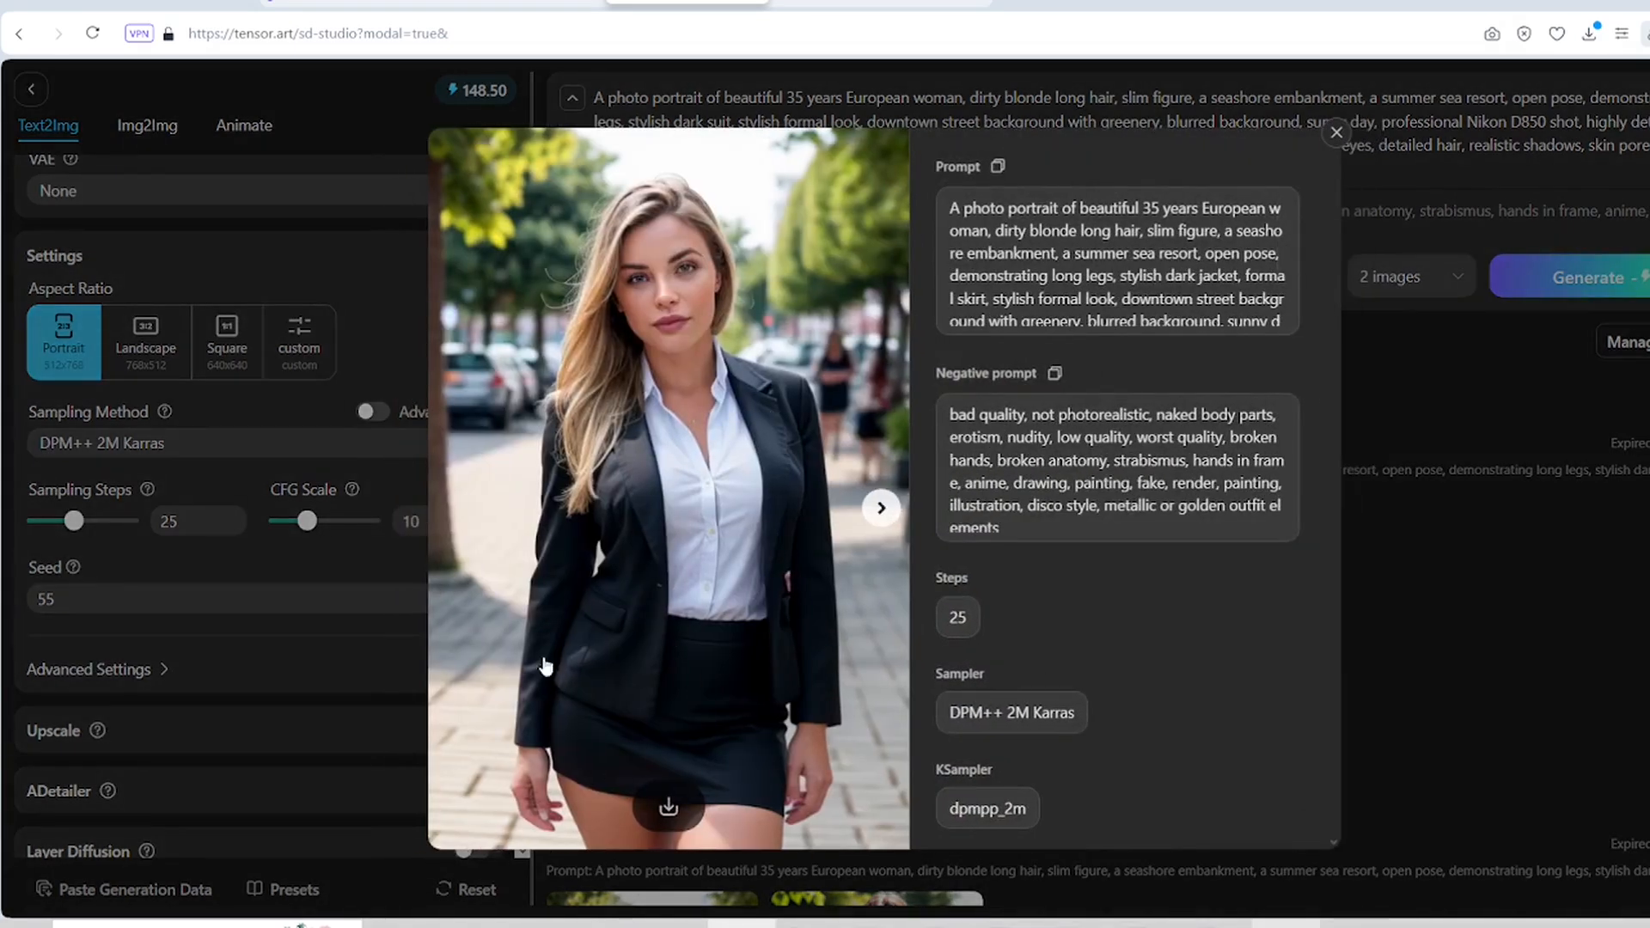
click(1336, 133)
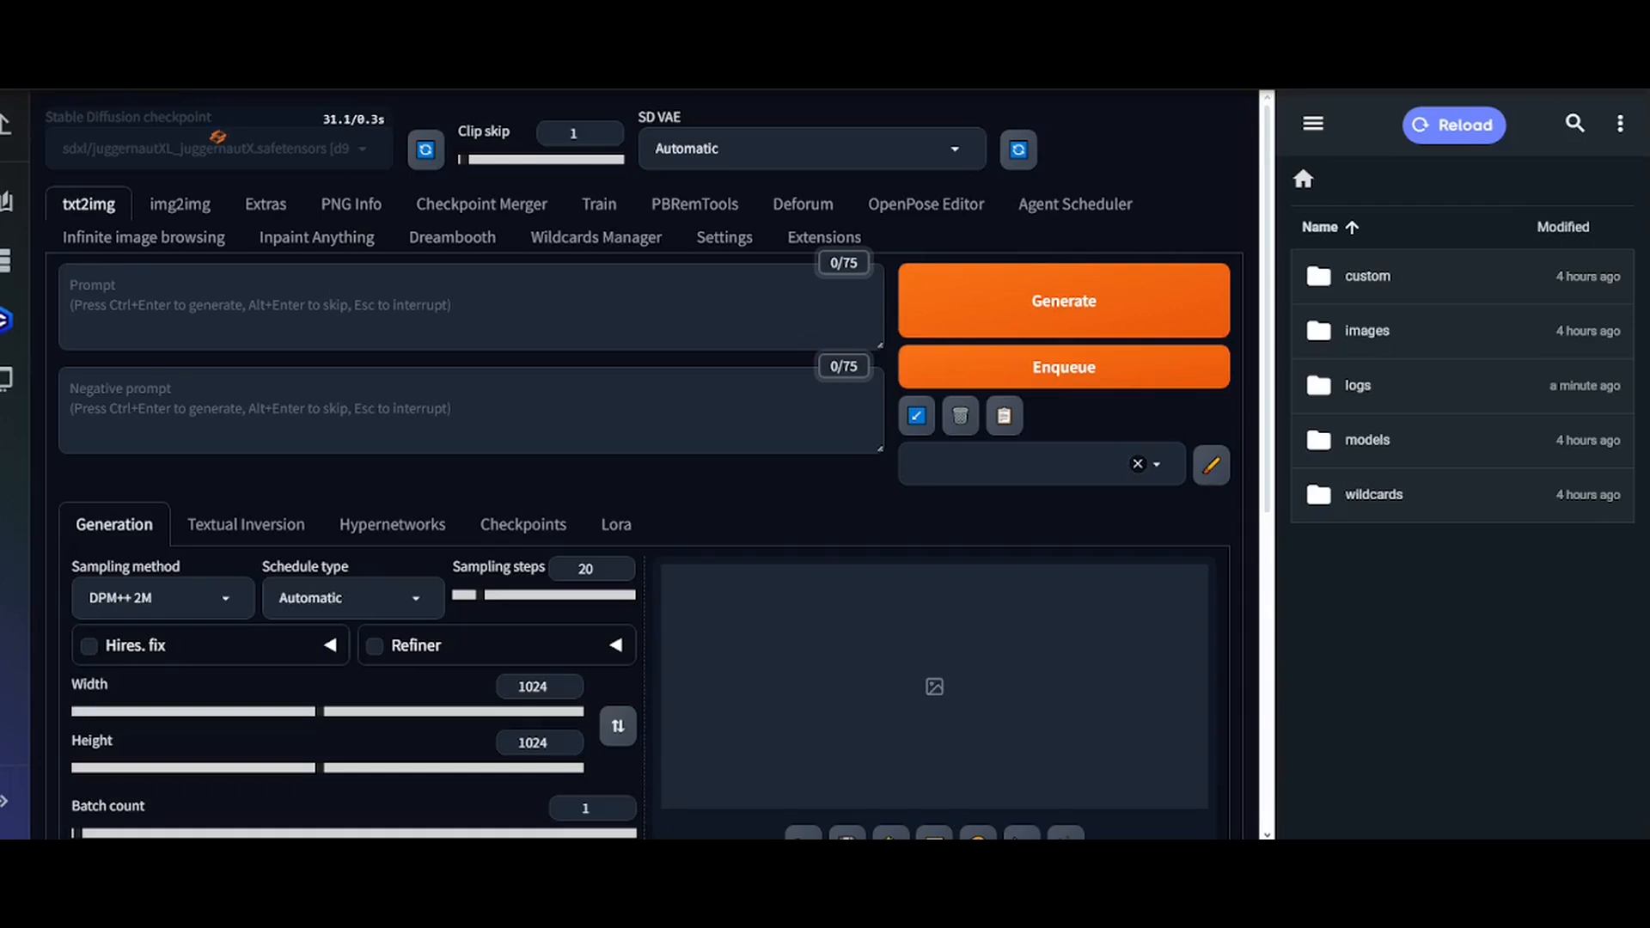
Step: Switch to the Stable Diffusion web UI and select v1/cyberrealistic_v33.safetensors as the checkpoint
click(284, 156)
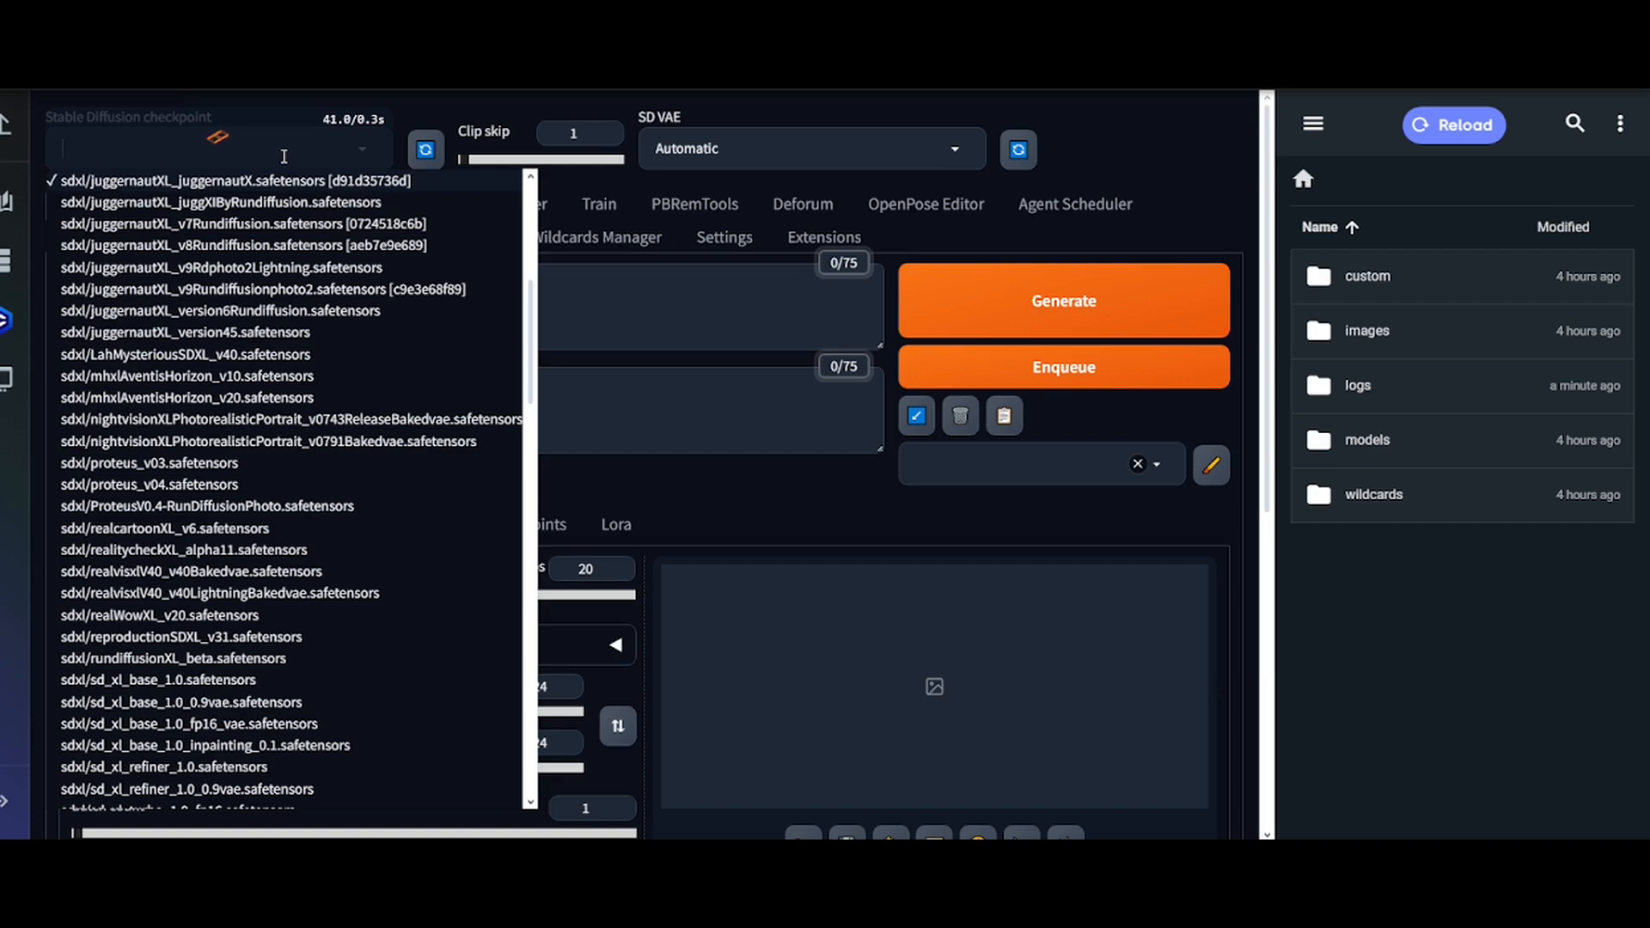
text(cyberrealistic_v33.safetensors)
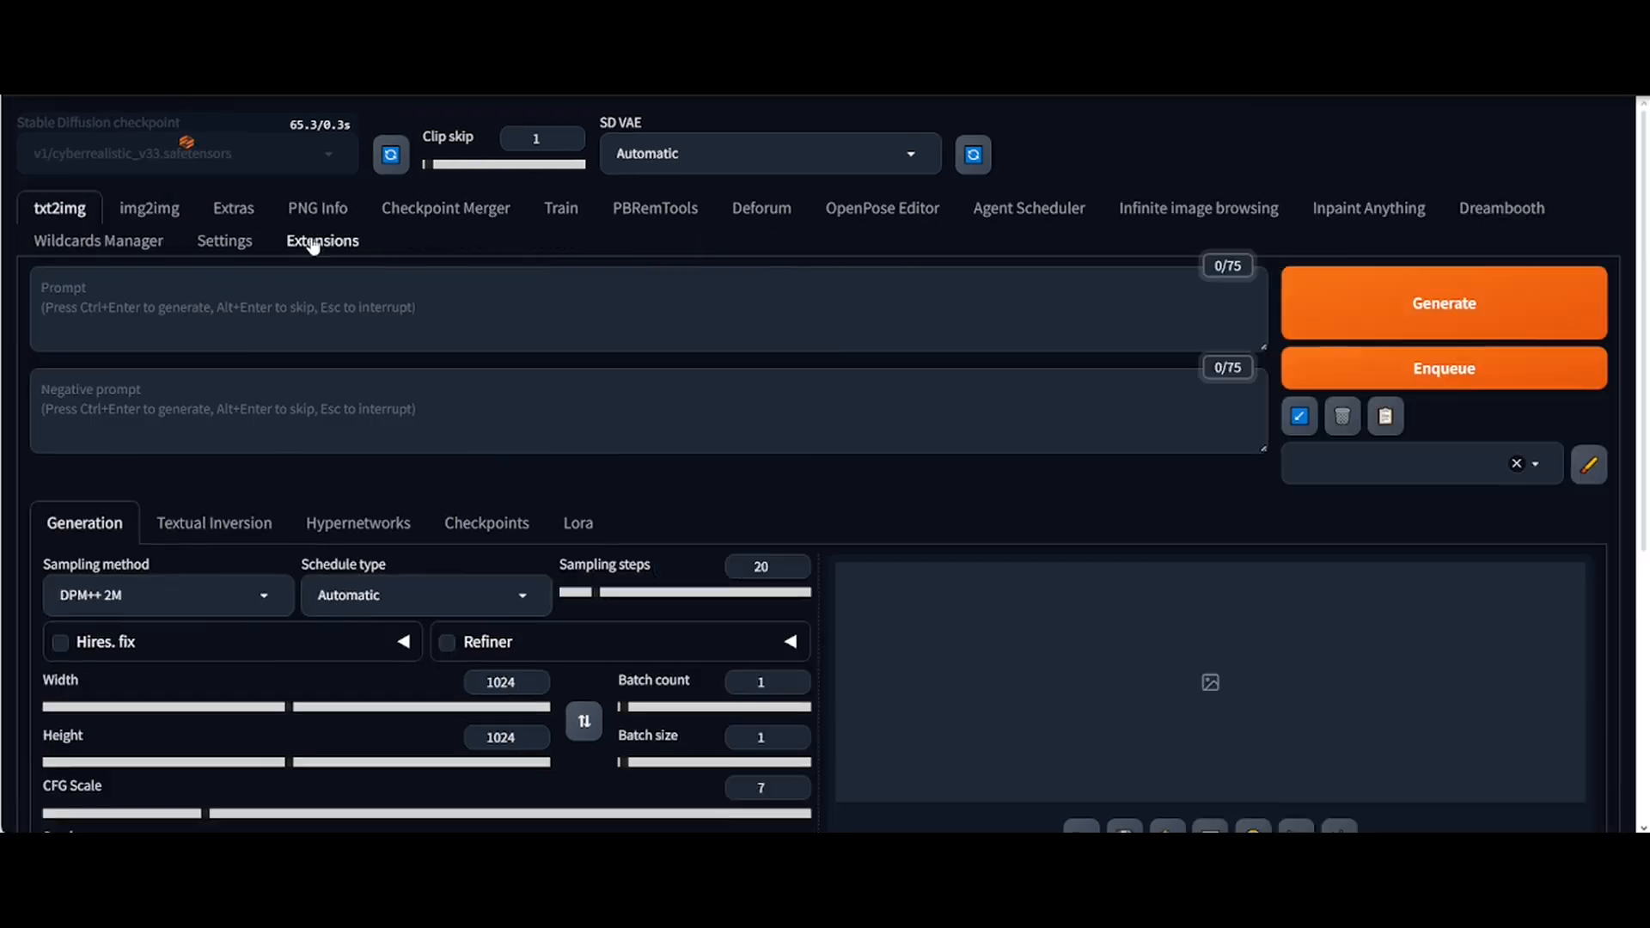
Step: Open the form for installing an extension from a Git repository URL and target its URL entry
click(322, 240)
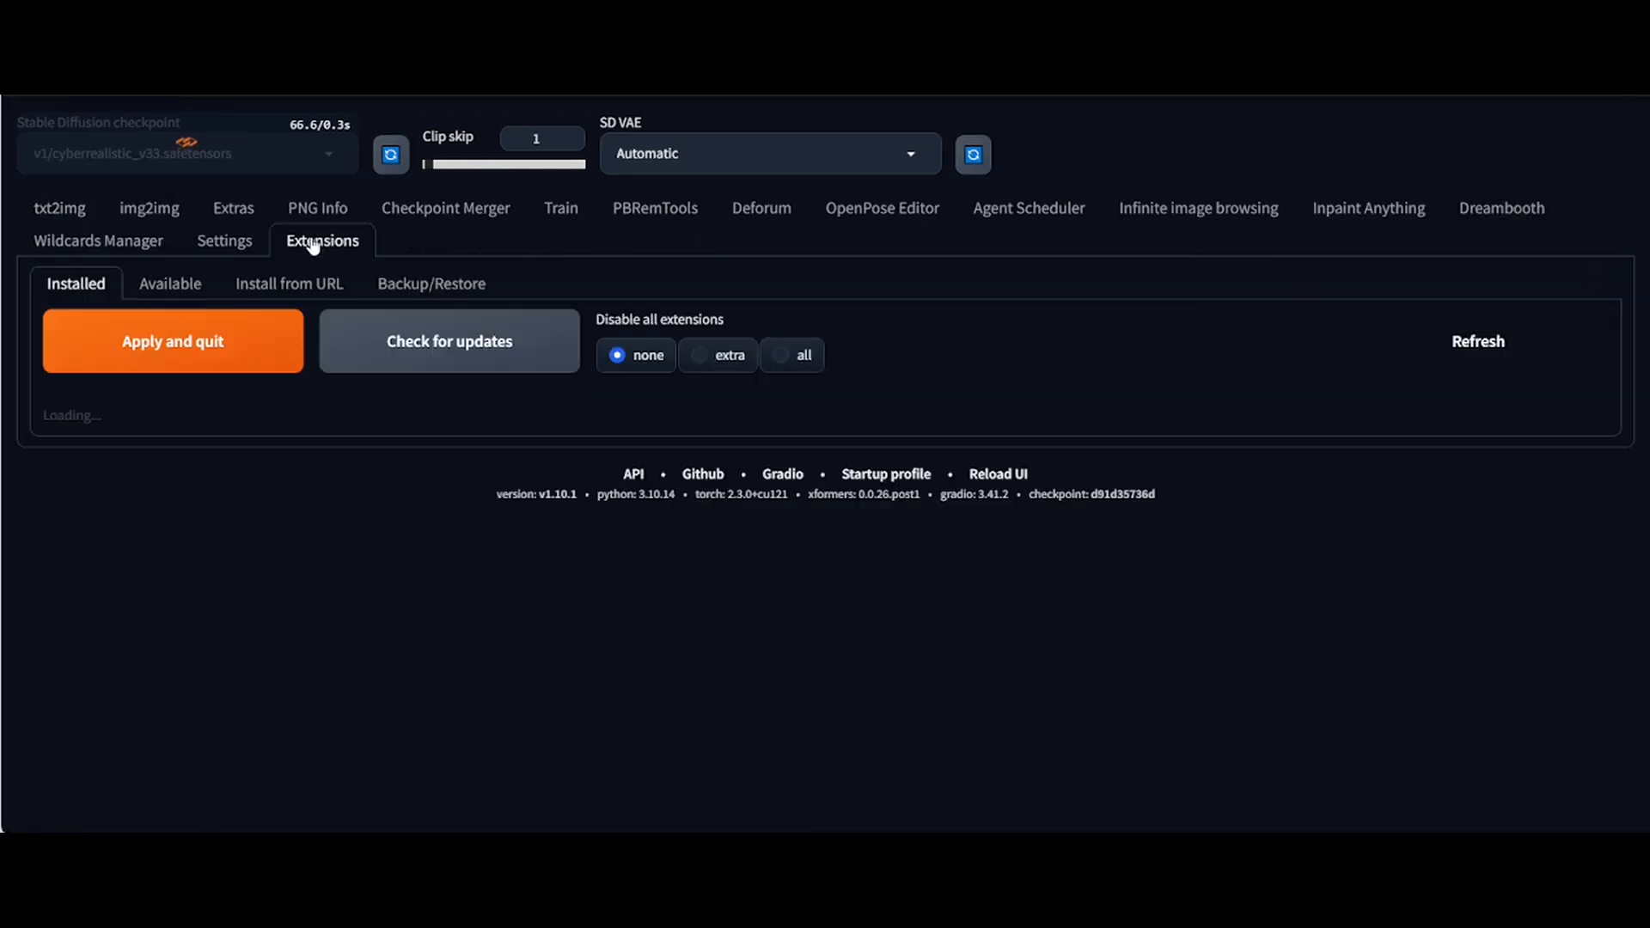
click(293, 289)
click(287, 344)
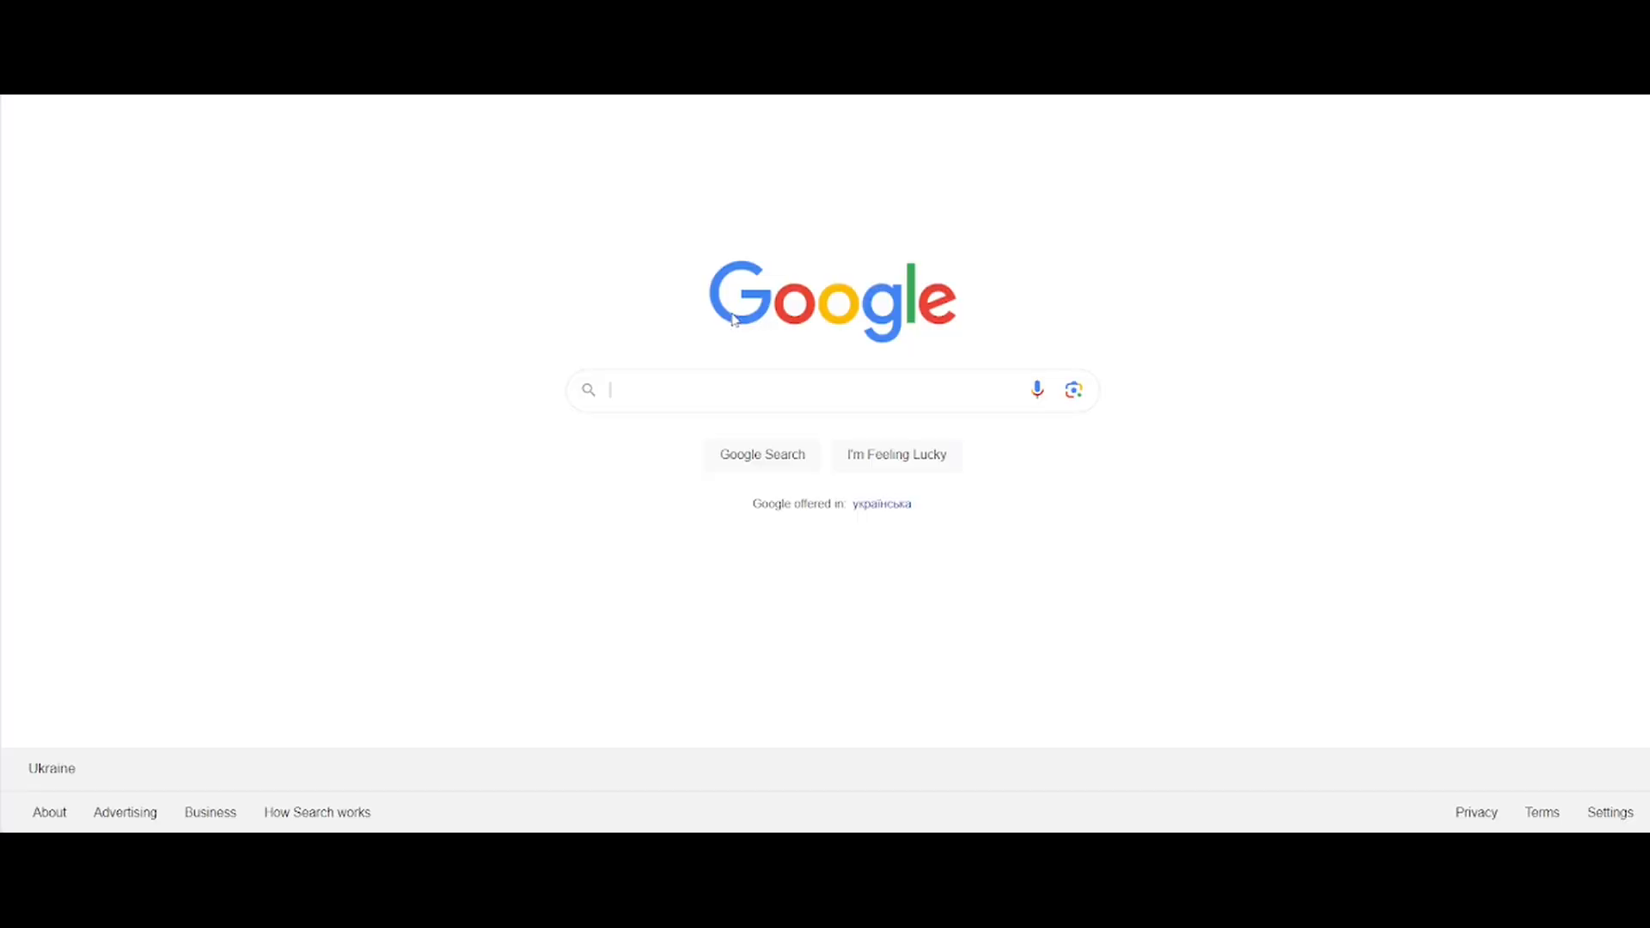
Step: Search Google for roop, open the s0md3v/roop GitHub repository and copy its HTTPS clone URL
text(roop)
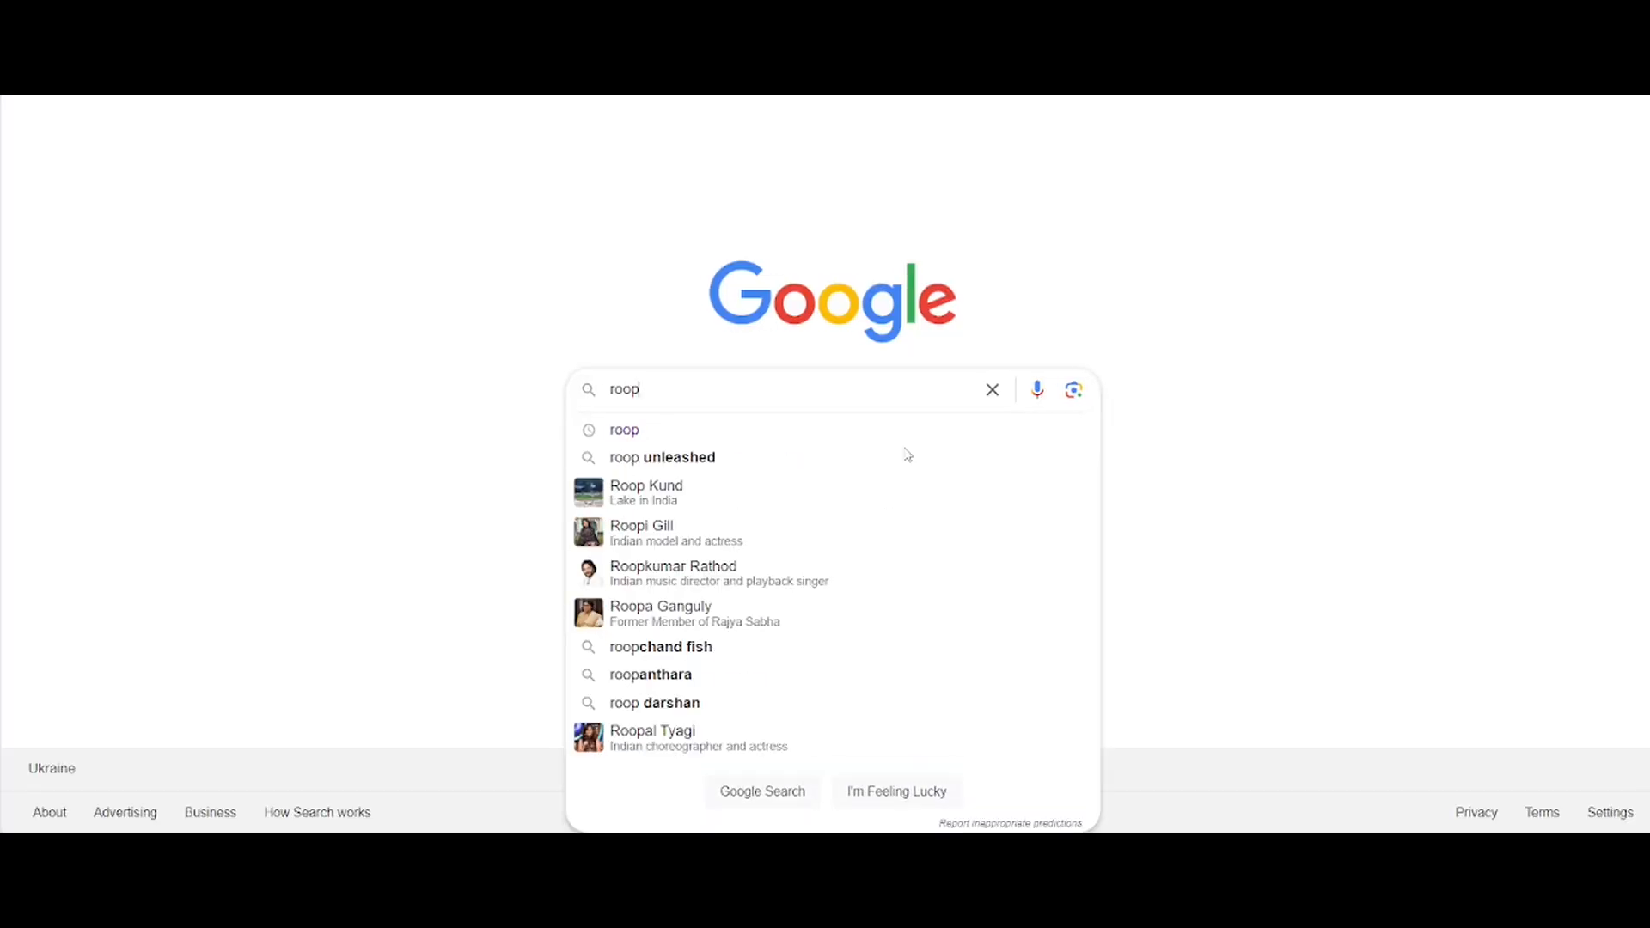
key(Return)
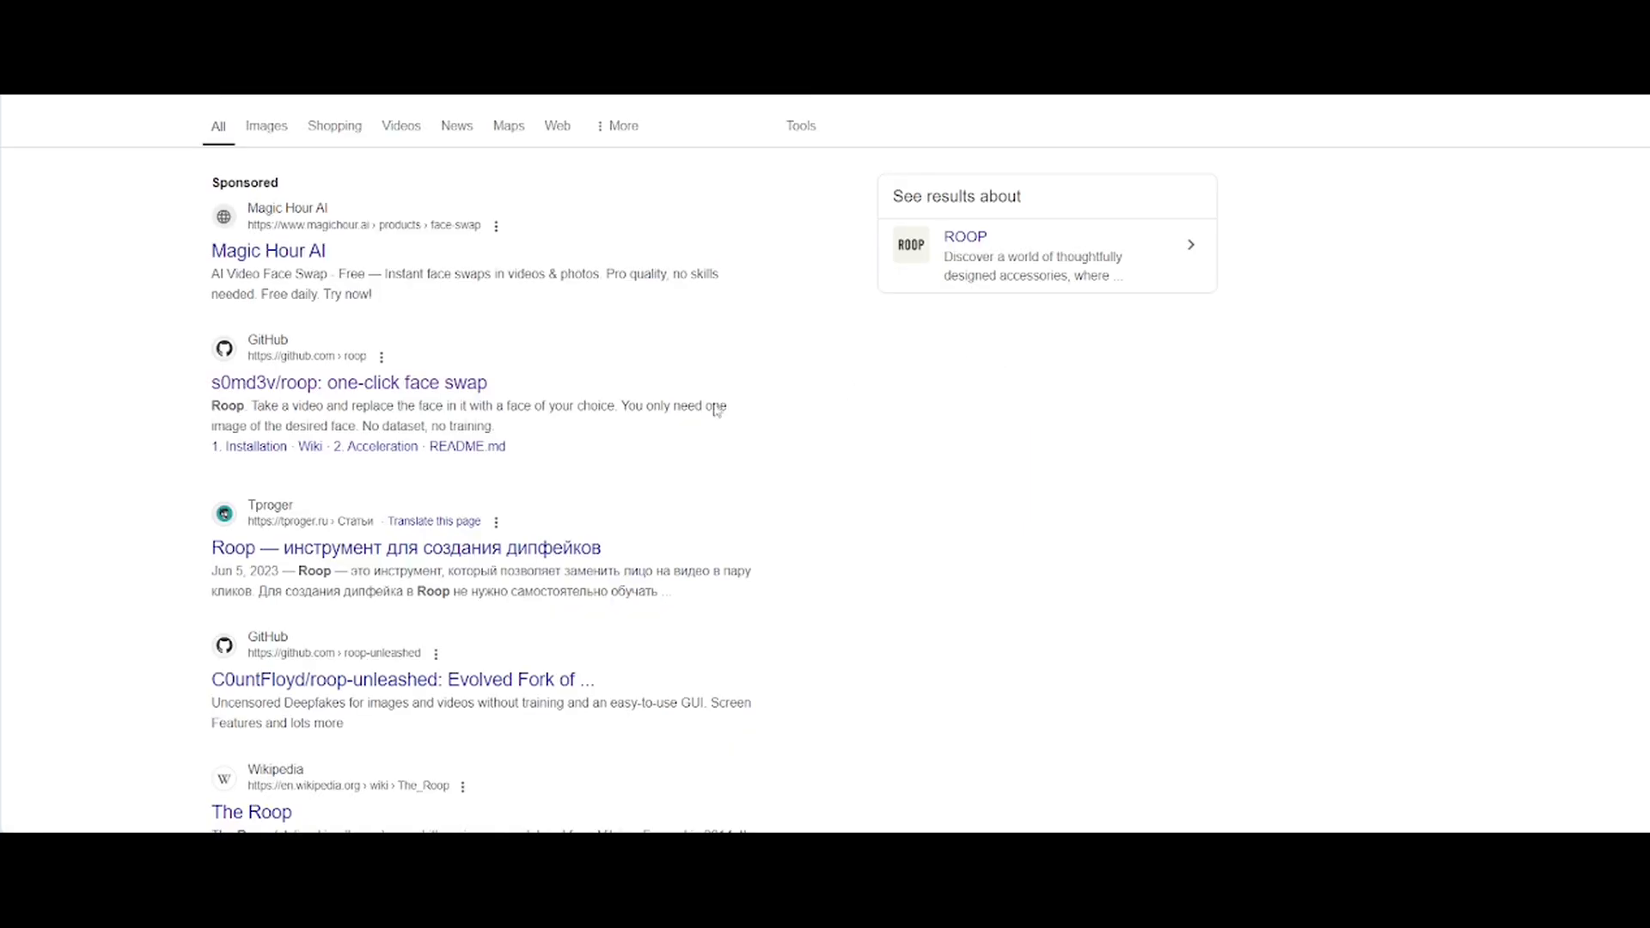
click(437, 383)
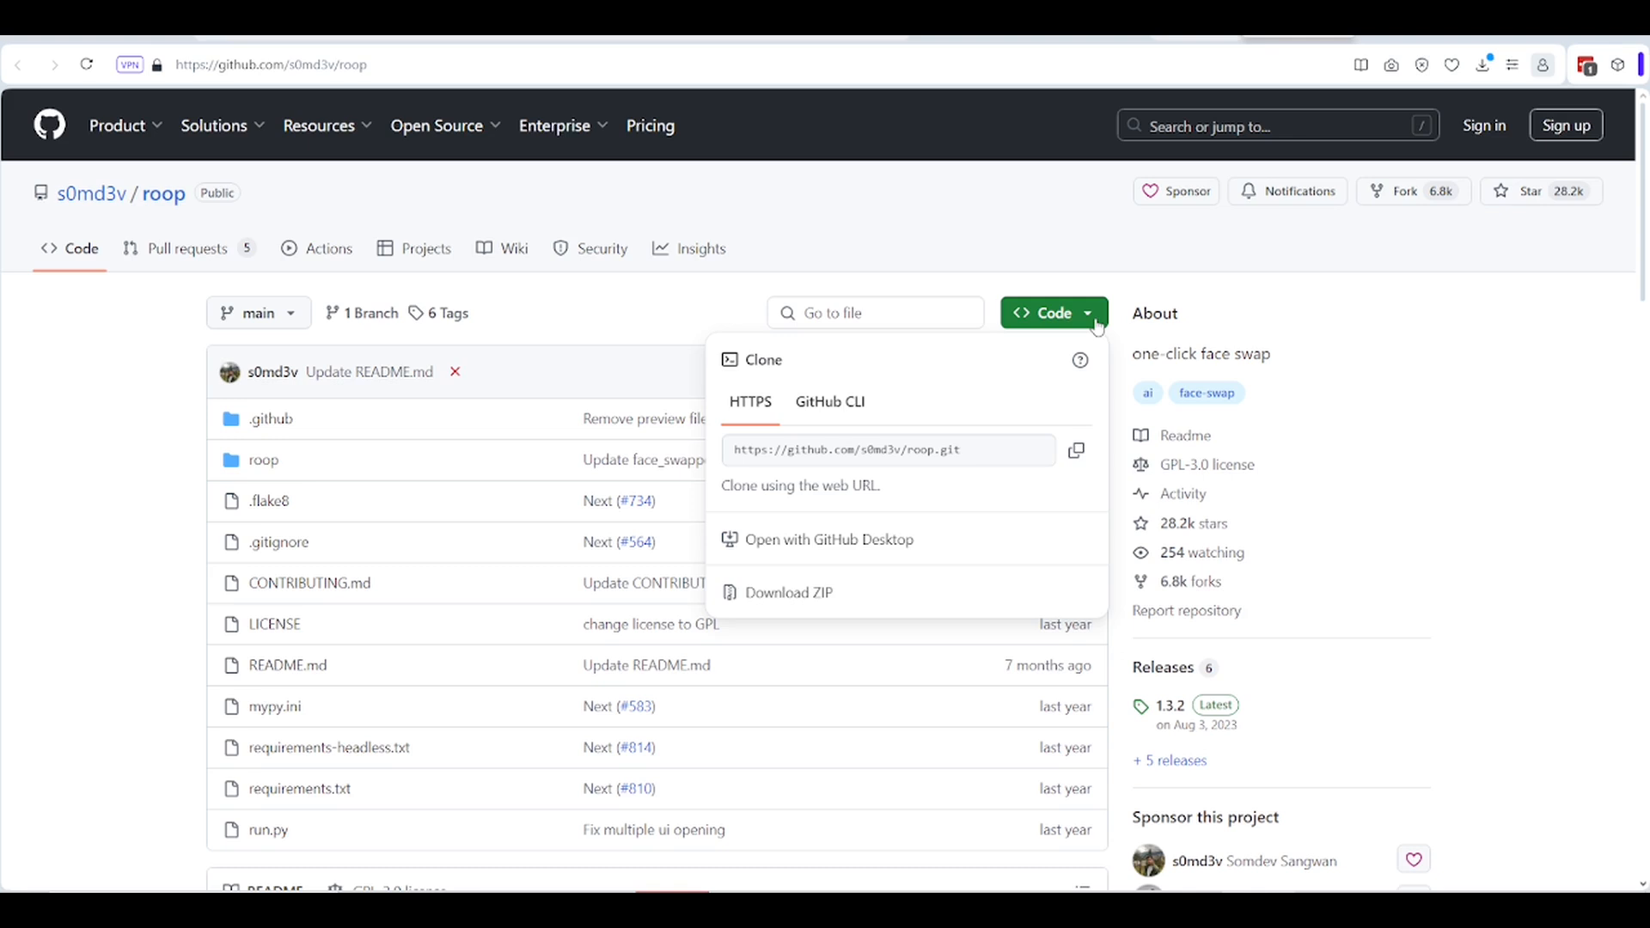
click(1080, 457)
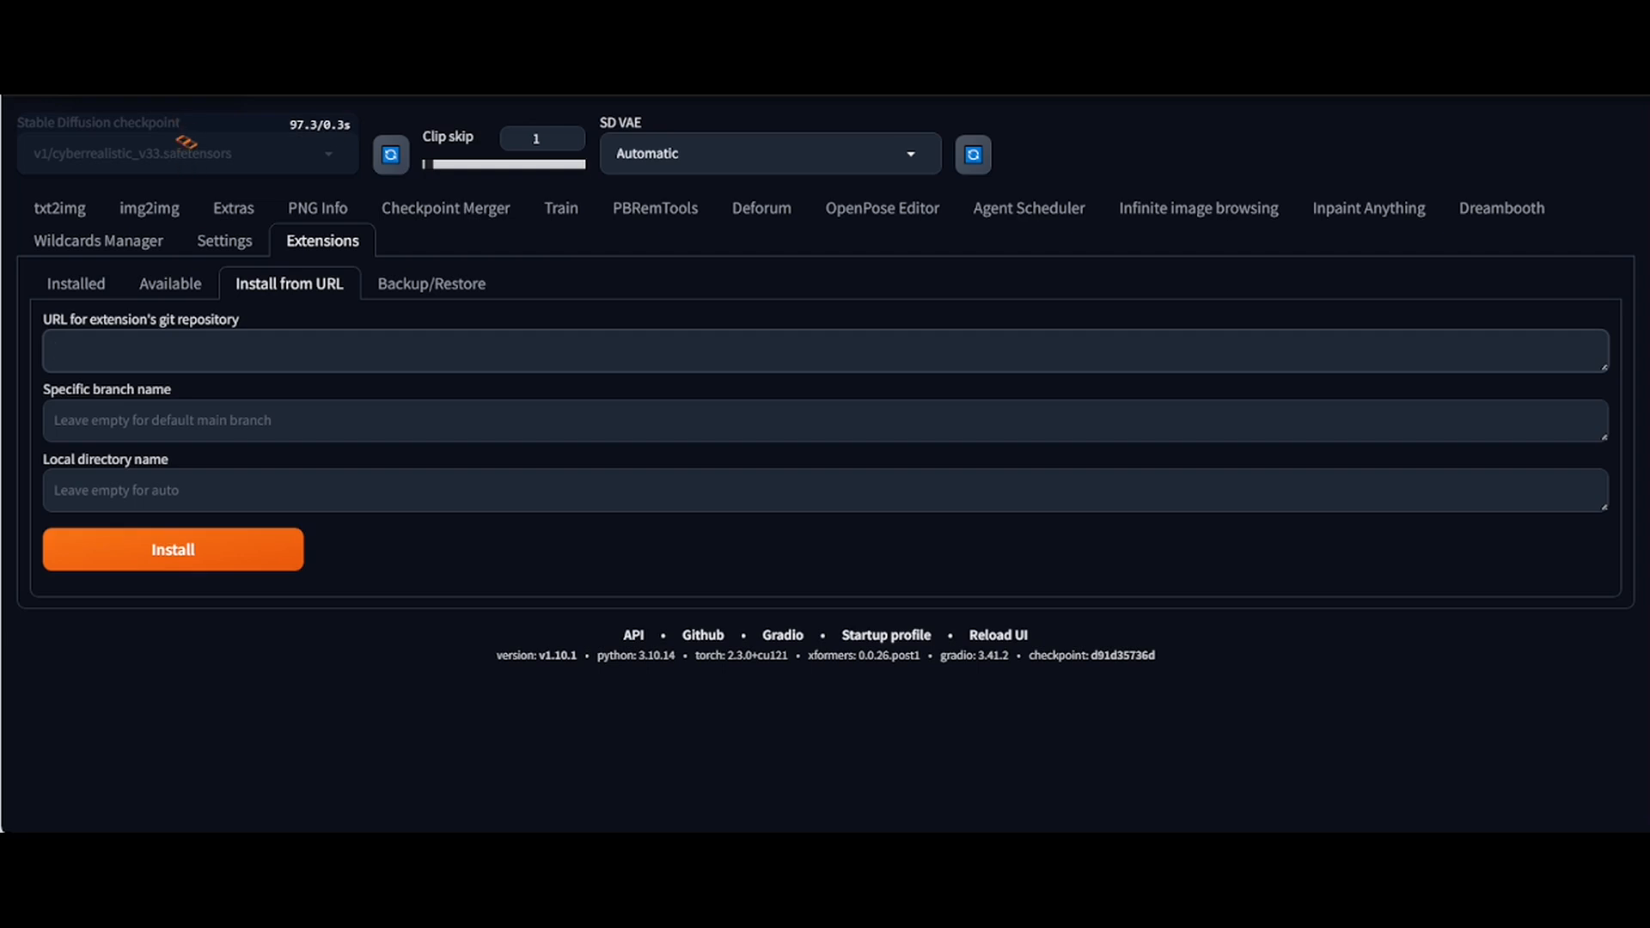
Step: Install the roop extension from the copied repository URL in Stable Diffusion and apply the change with a quit and restart
click(56, 351)
key(ctrl+v)
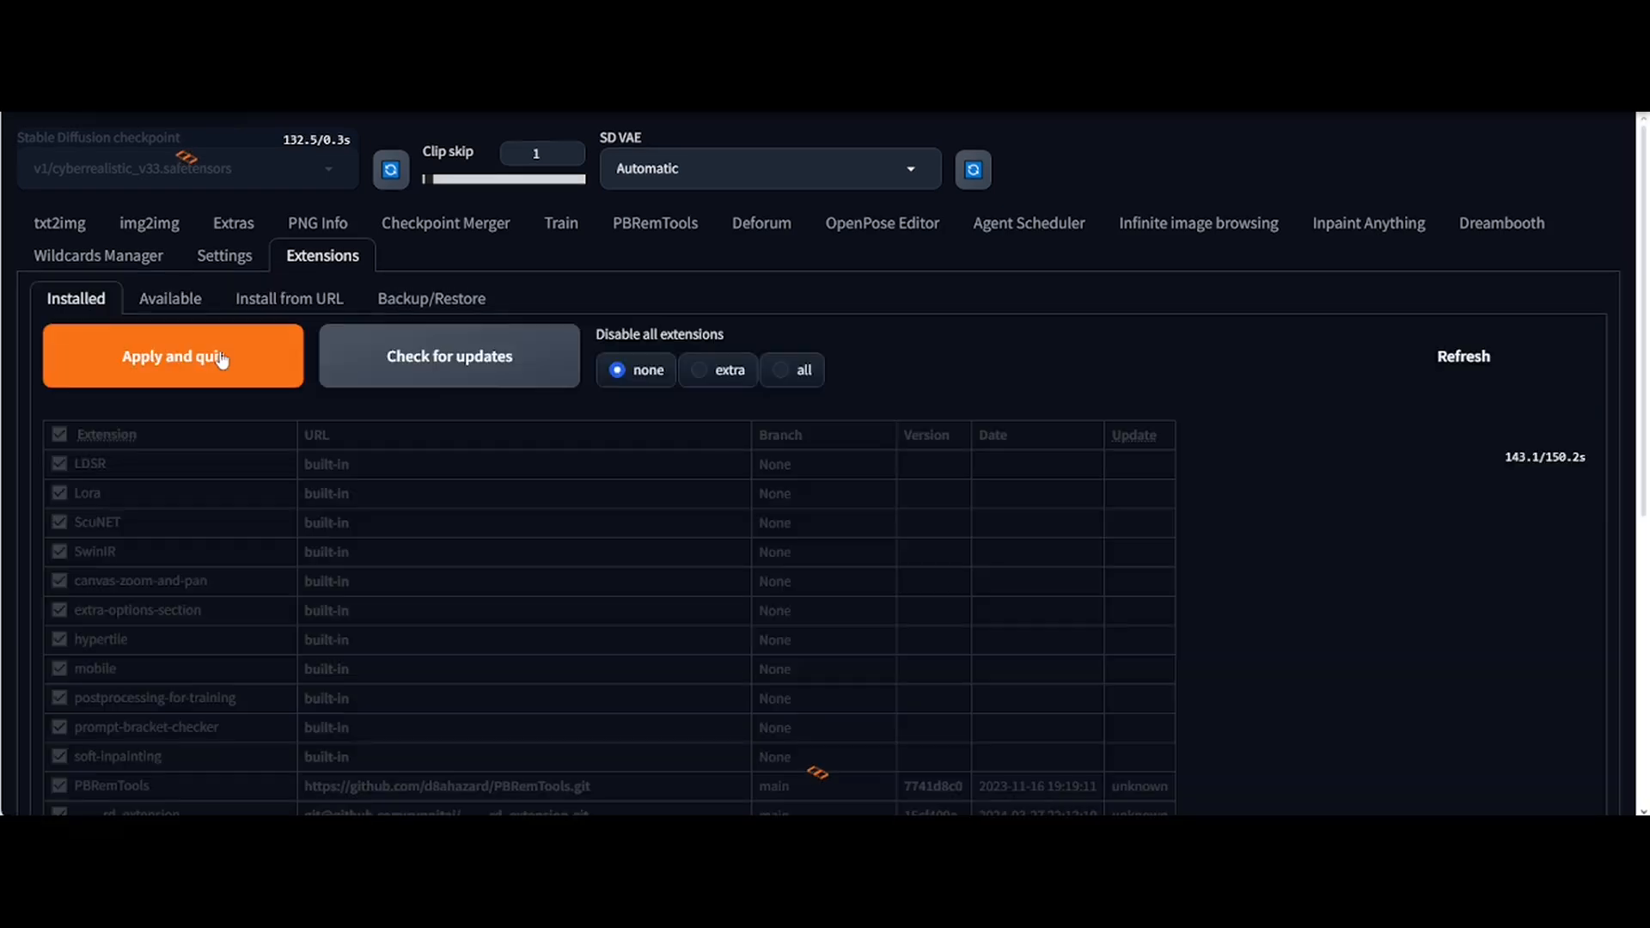
click(221, 359)
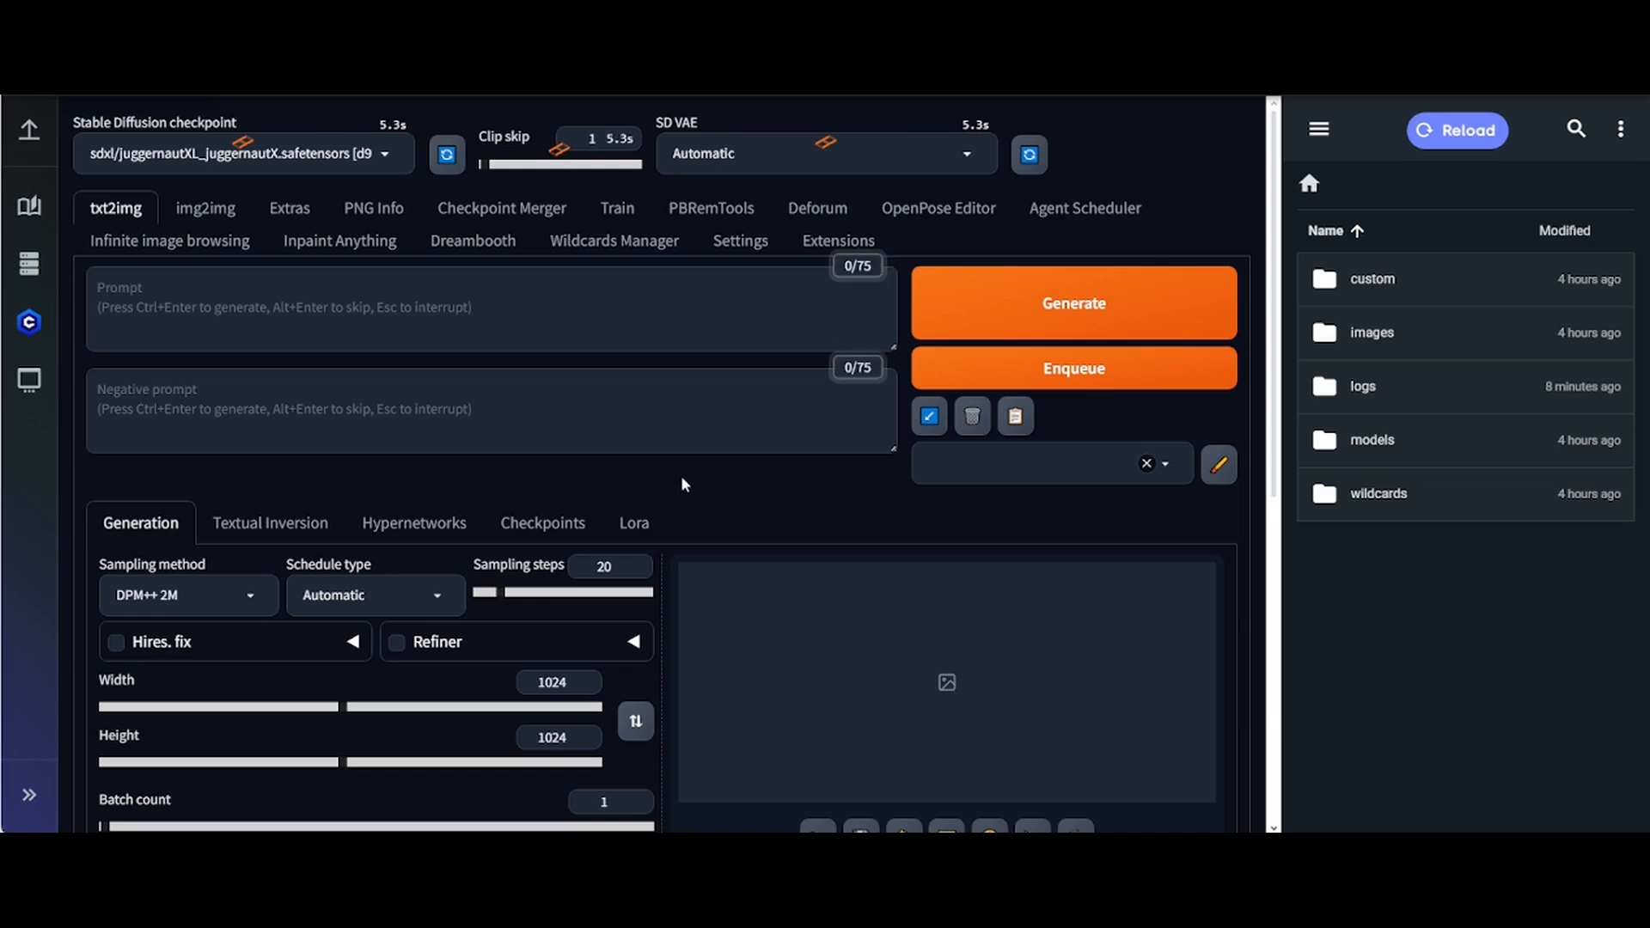
Step: Expand the roop v0.0.2 settings, add the grey-sweater portrait as the face image for img2img and enable roop
scroll(685, 484, down, 5)
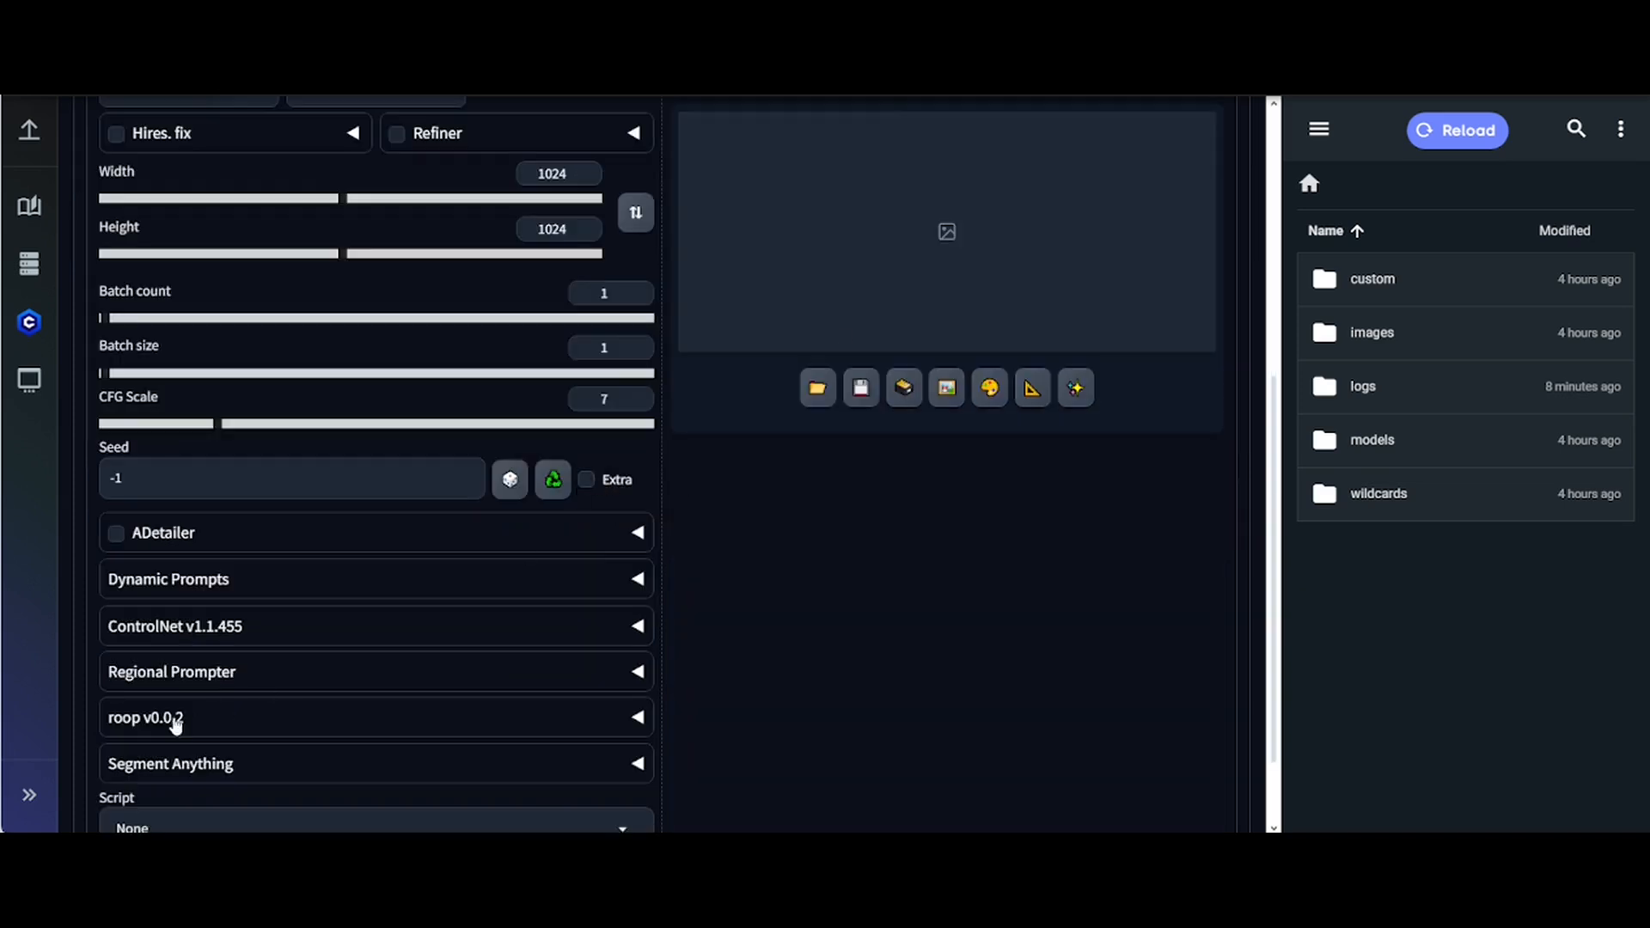
click(223, 718)
scroll(759, 688, down, 3)
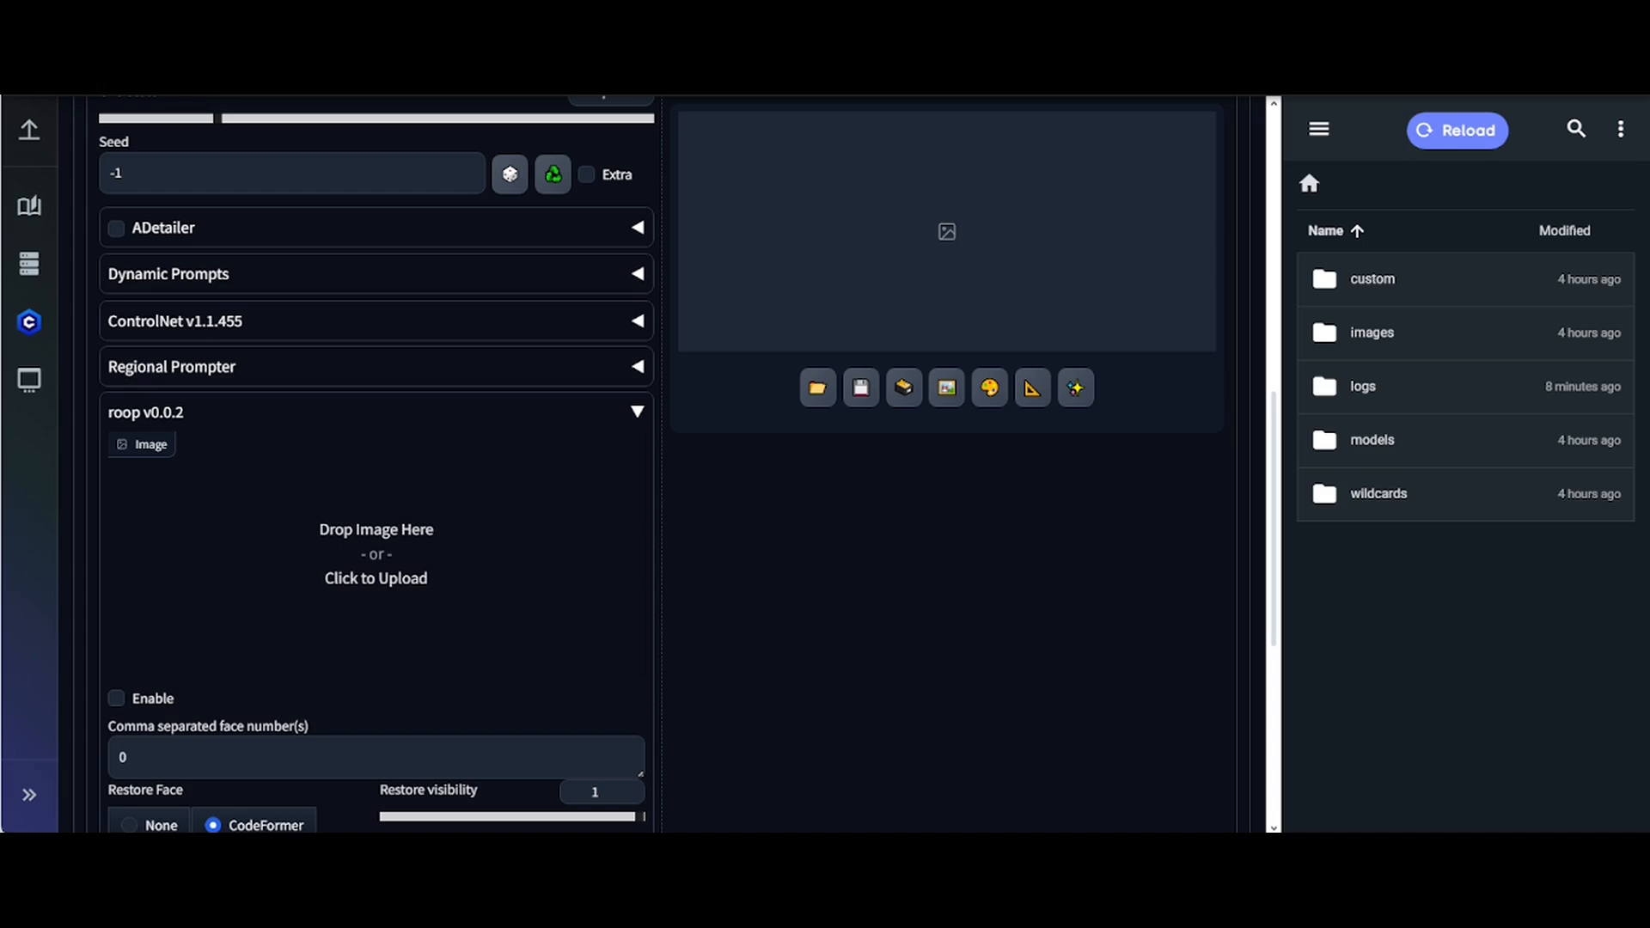
drag(829, 350, 342, 581)
scroll(460, 654, up, 2)
scroll(460, 648, down, 4)
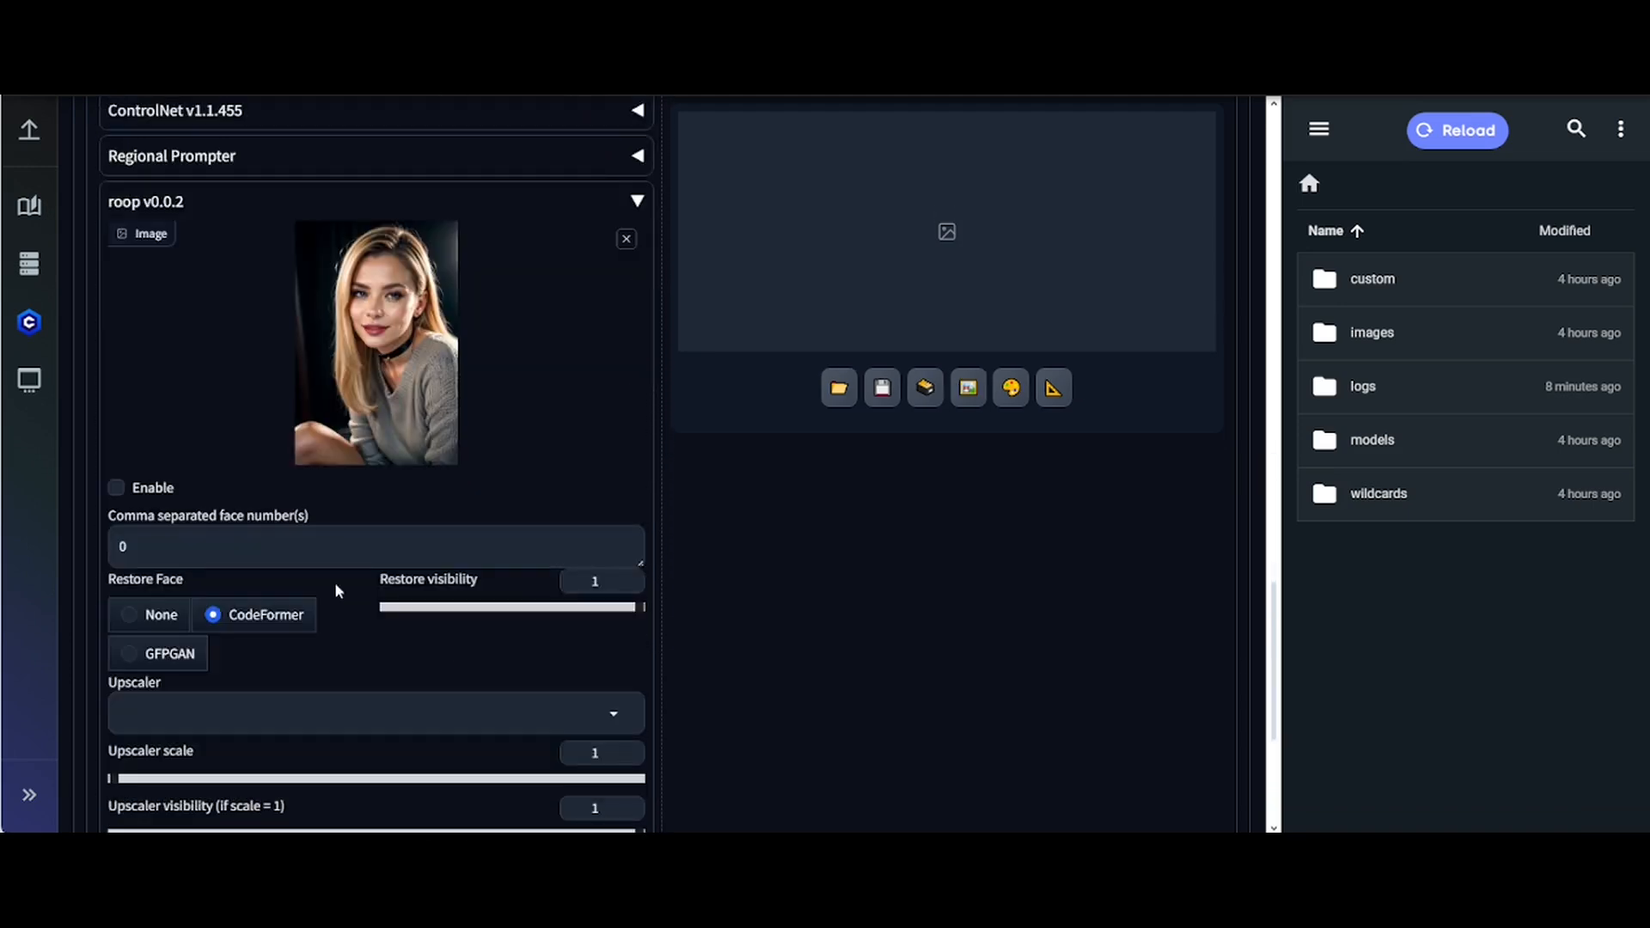
click(170, 492)
Step: Load the street image of the woman in the dark jacket and black skirt as the img2img source image
scroll(495, 423, up, 5)
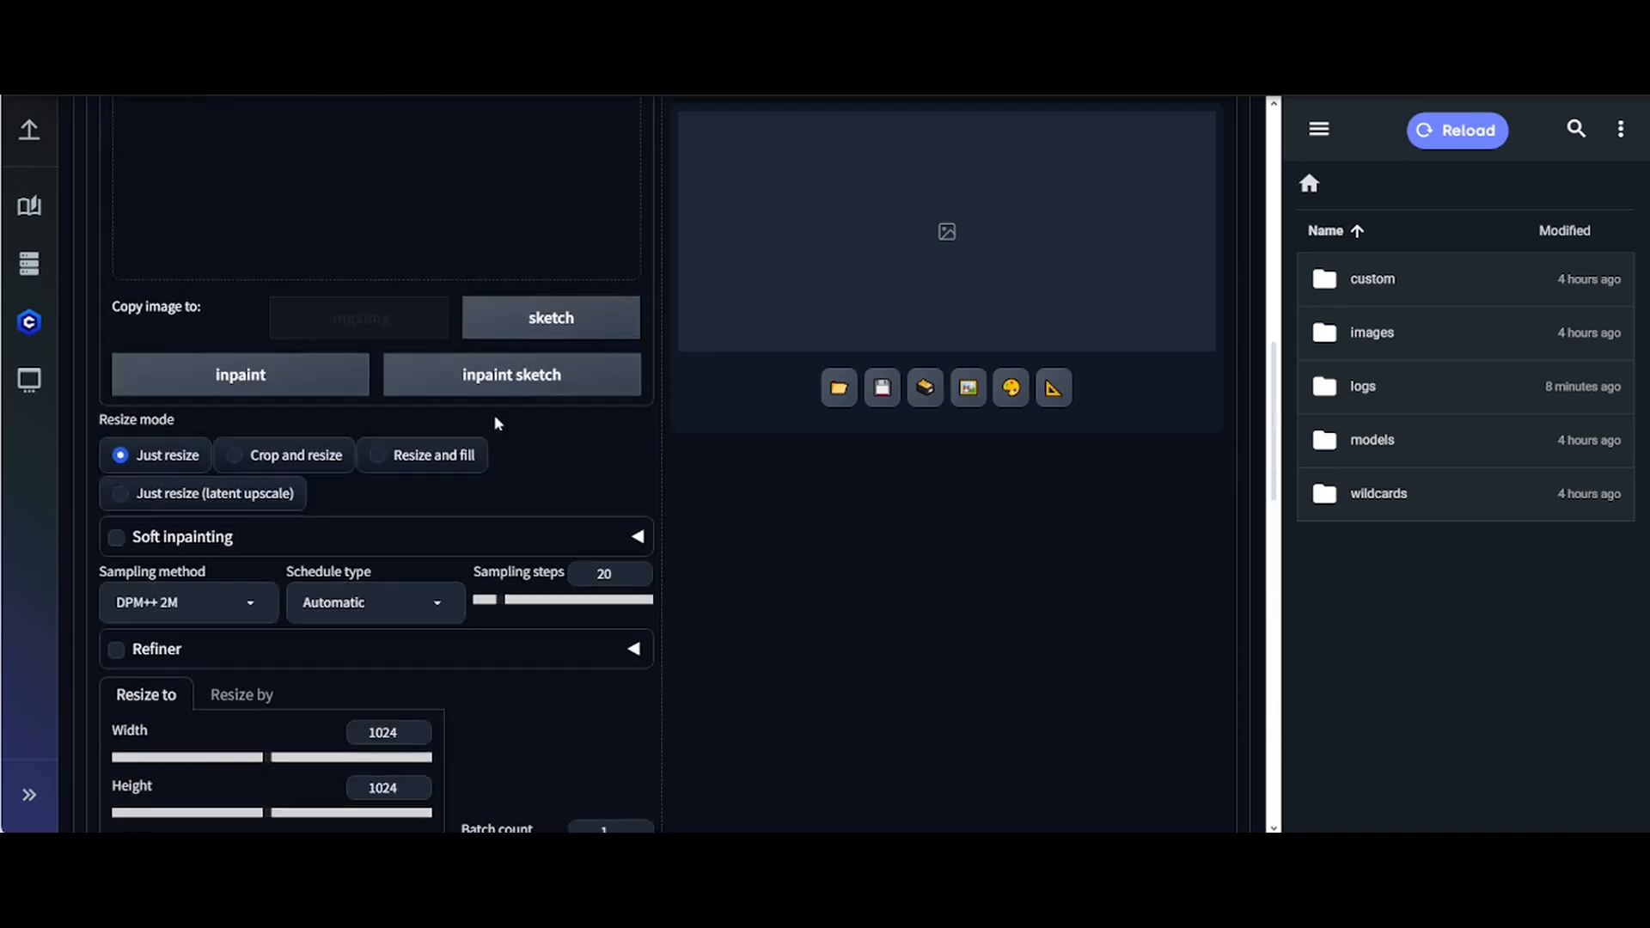
scroll(494, 419, up, 8)
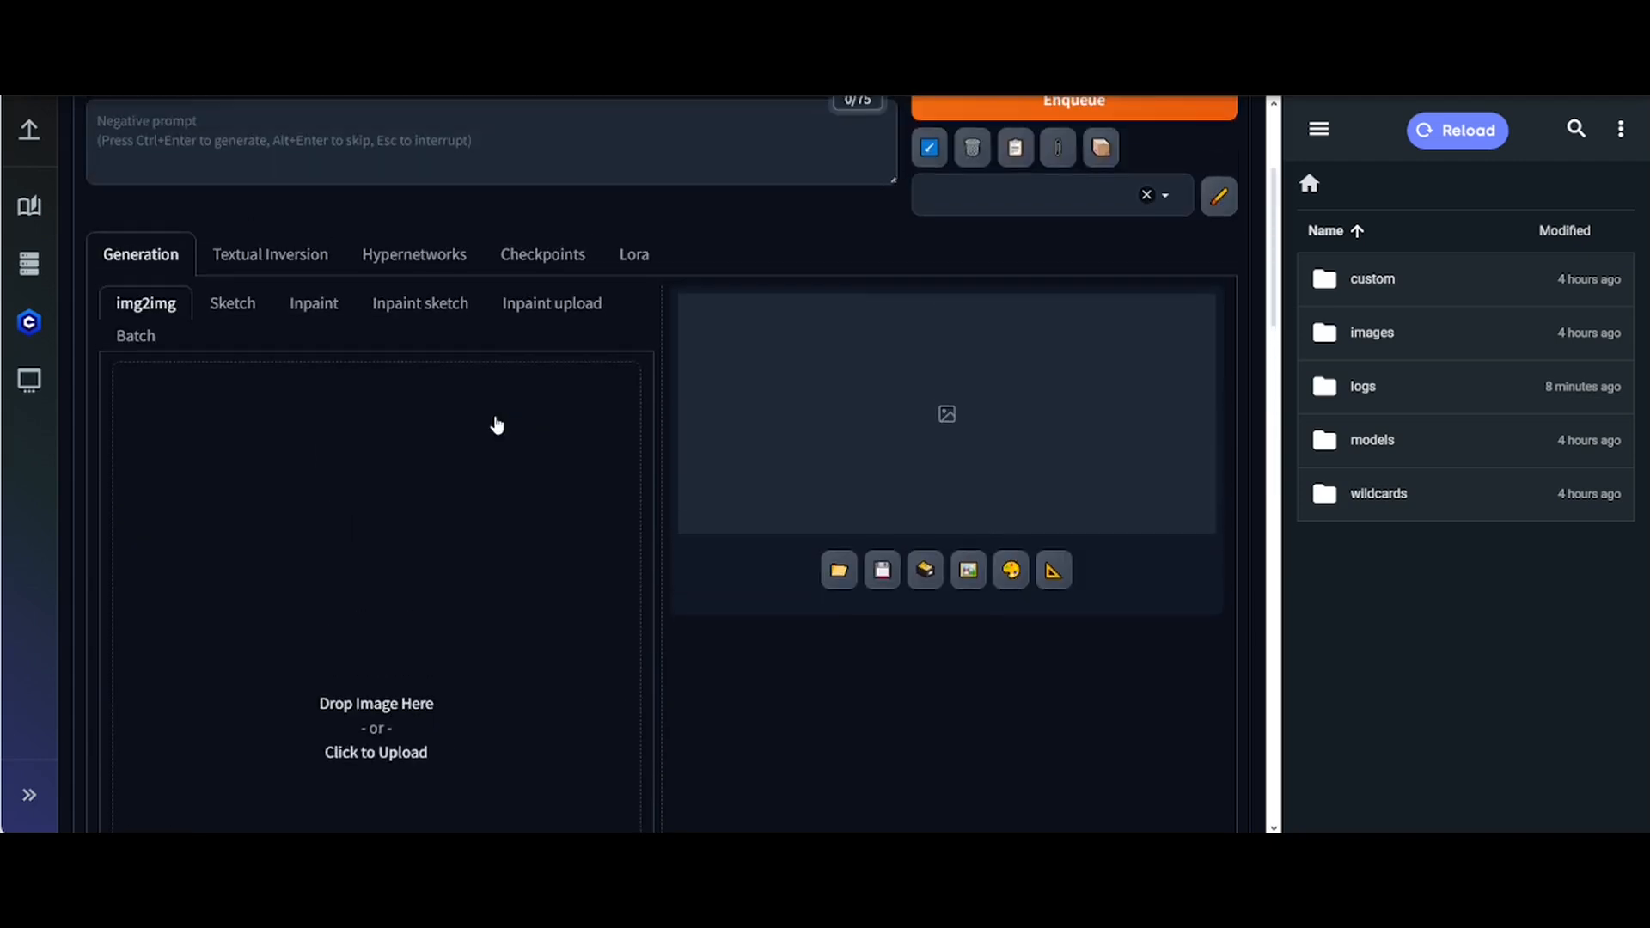
scroll(506, 421, down, 2)
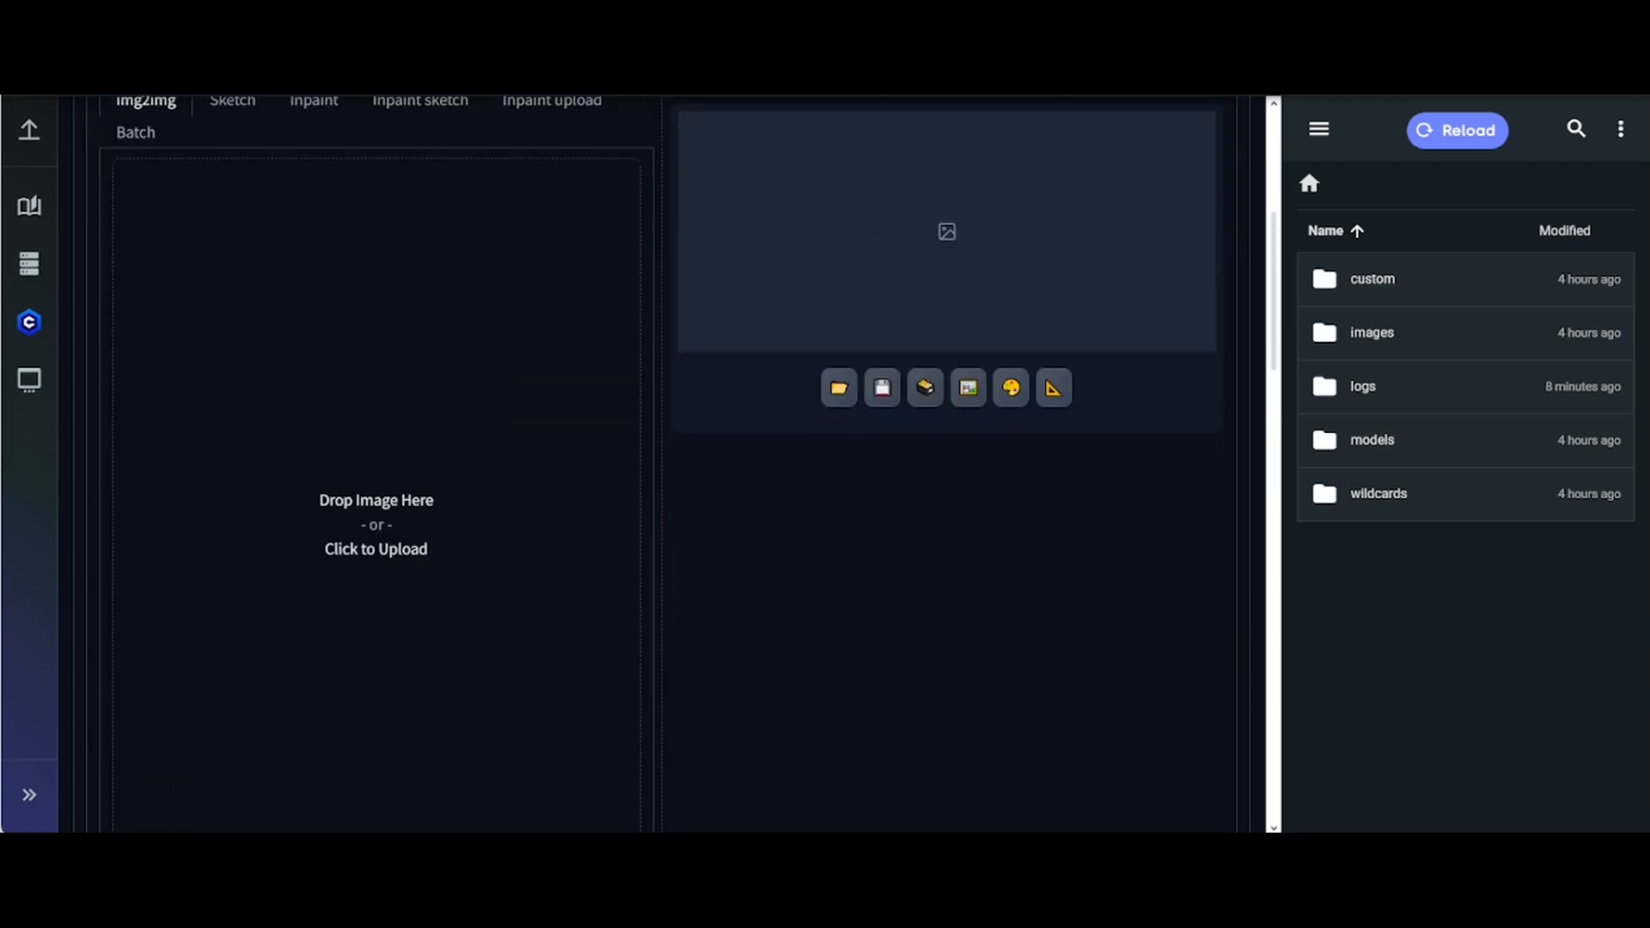
drag(655, 681, 417, 438)
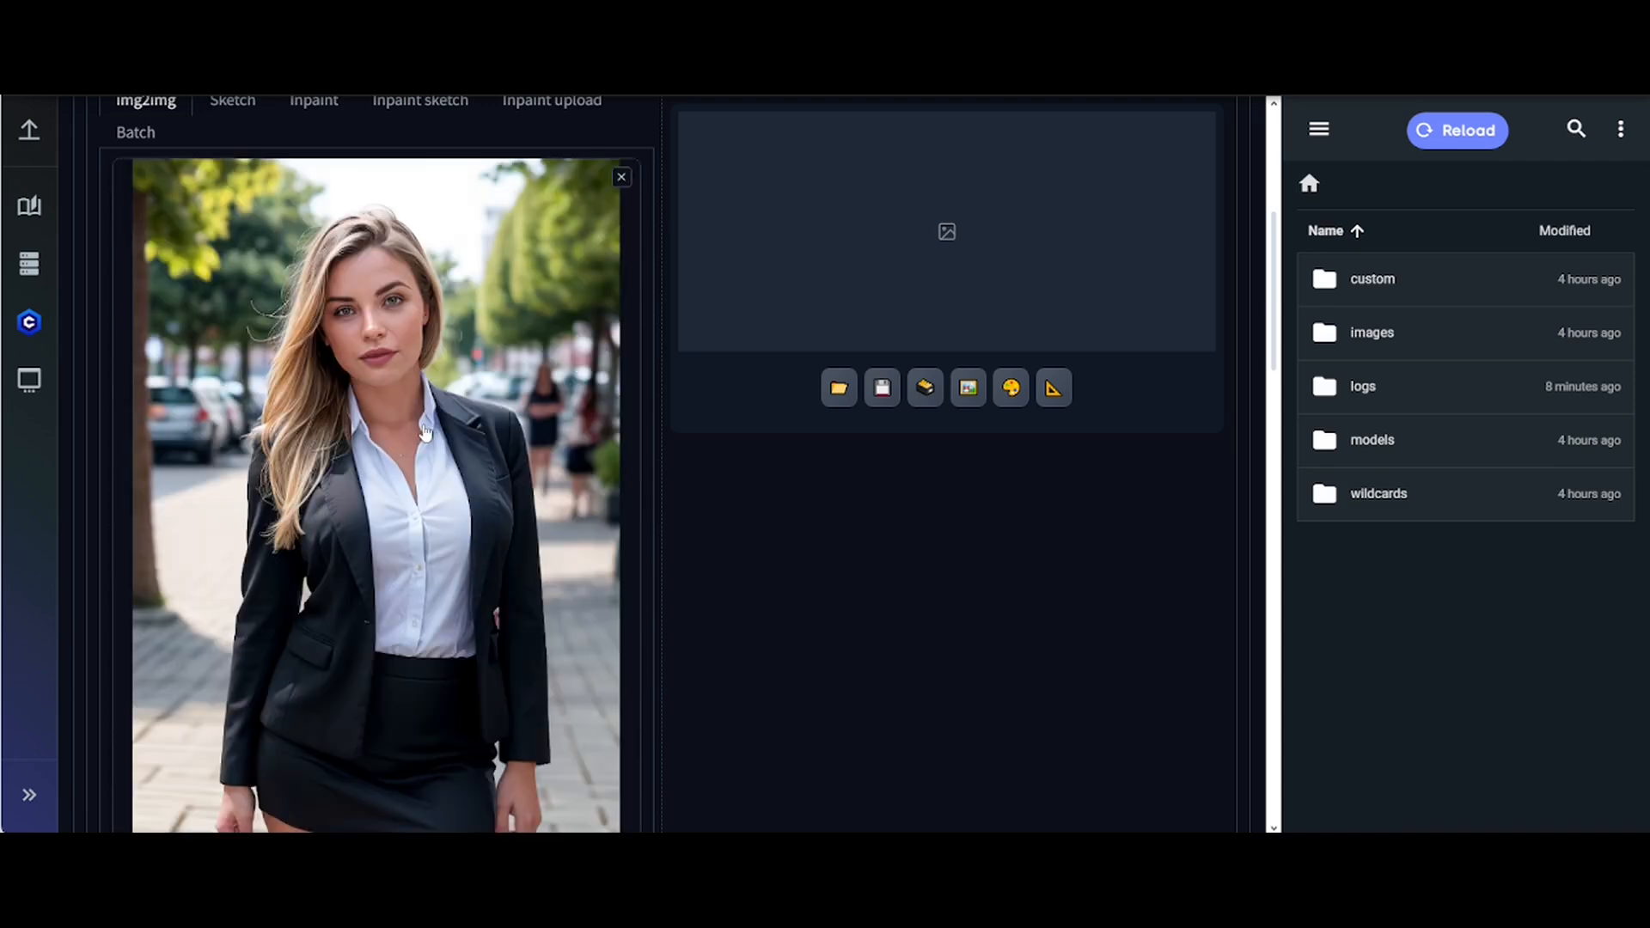
scroll(663, 527, down, 3)
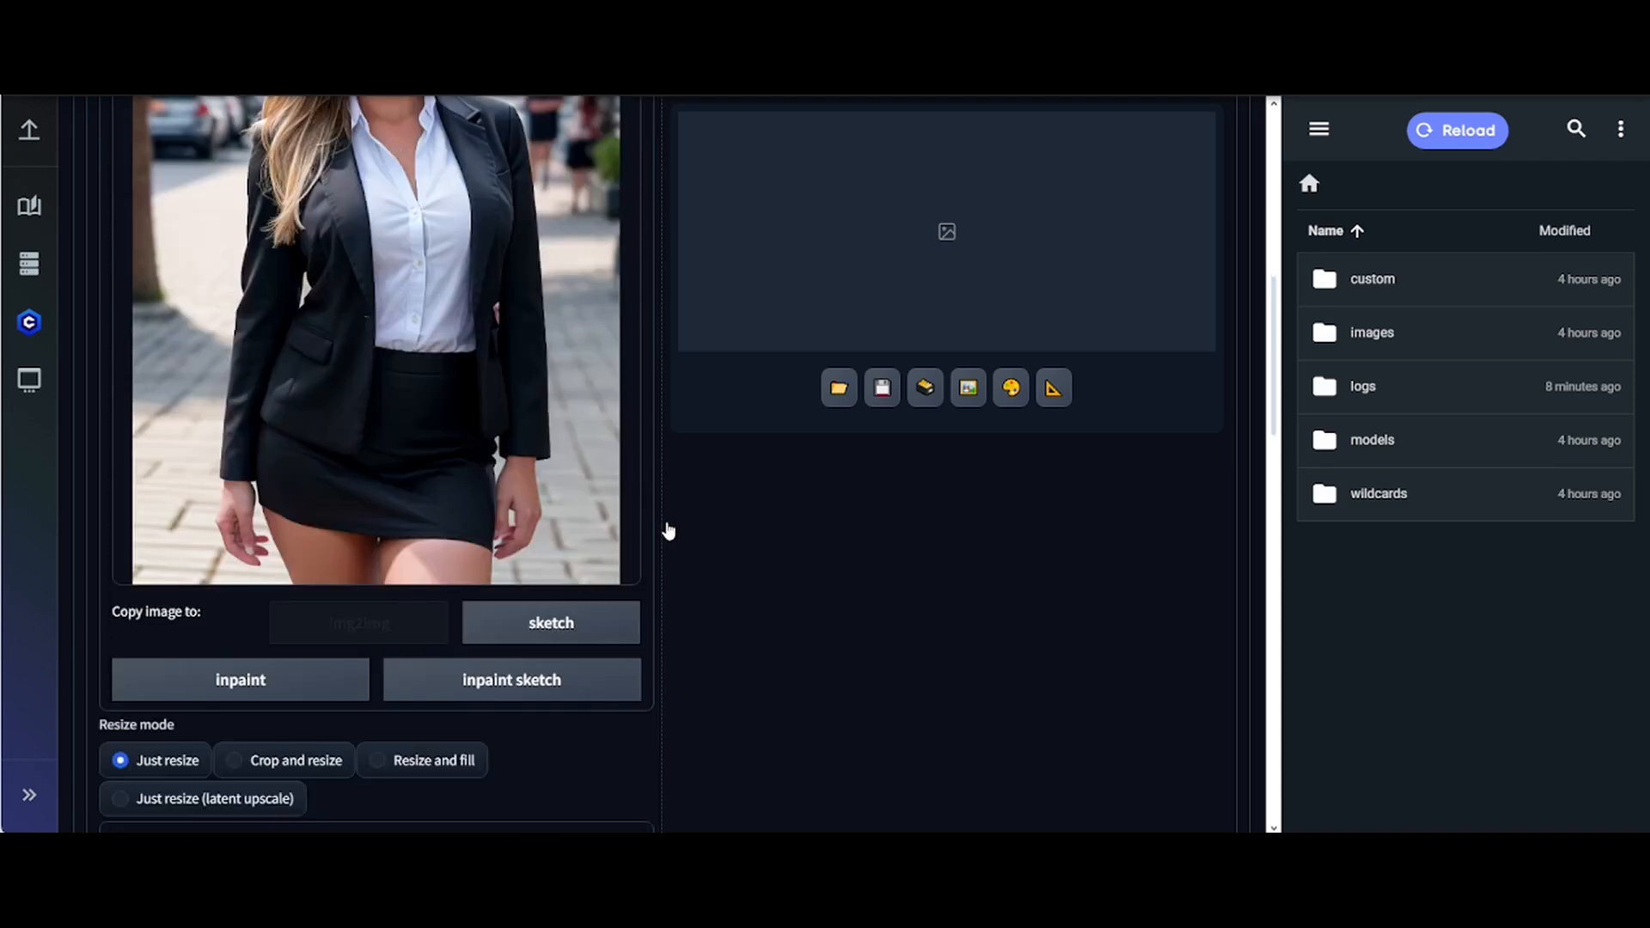
Step: Enter the photo portrait prompt of a 35 years European woman on a seashore city embankment, with bad quality, not photorealistic and broken hands among the negatives
scroll(397, 331, up, 5)
scroll(399, 331, up, 3)
click(384, 299)
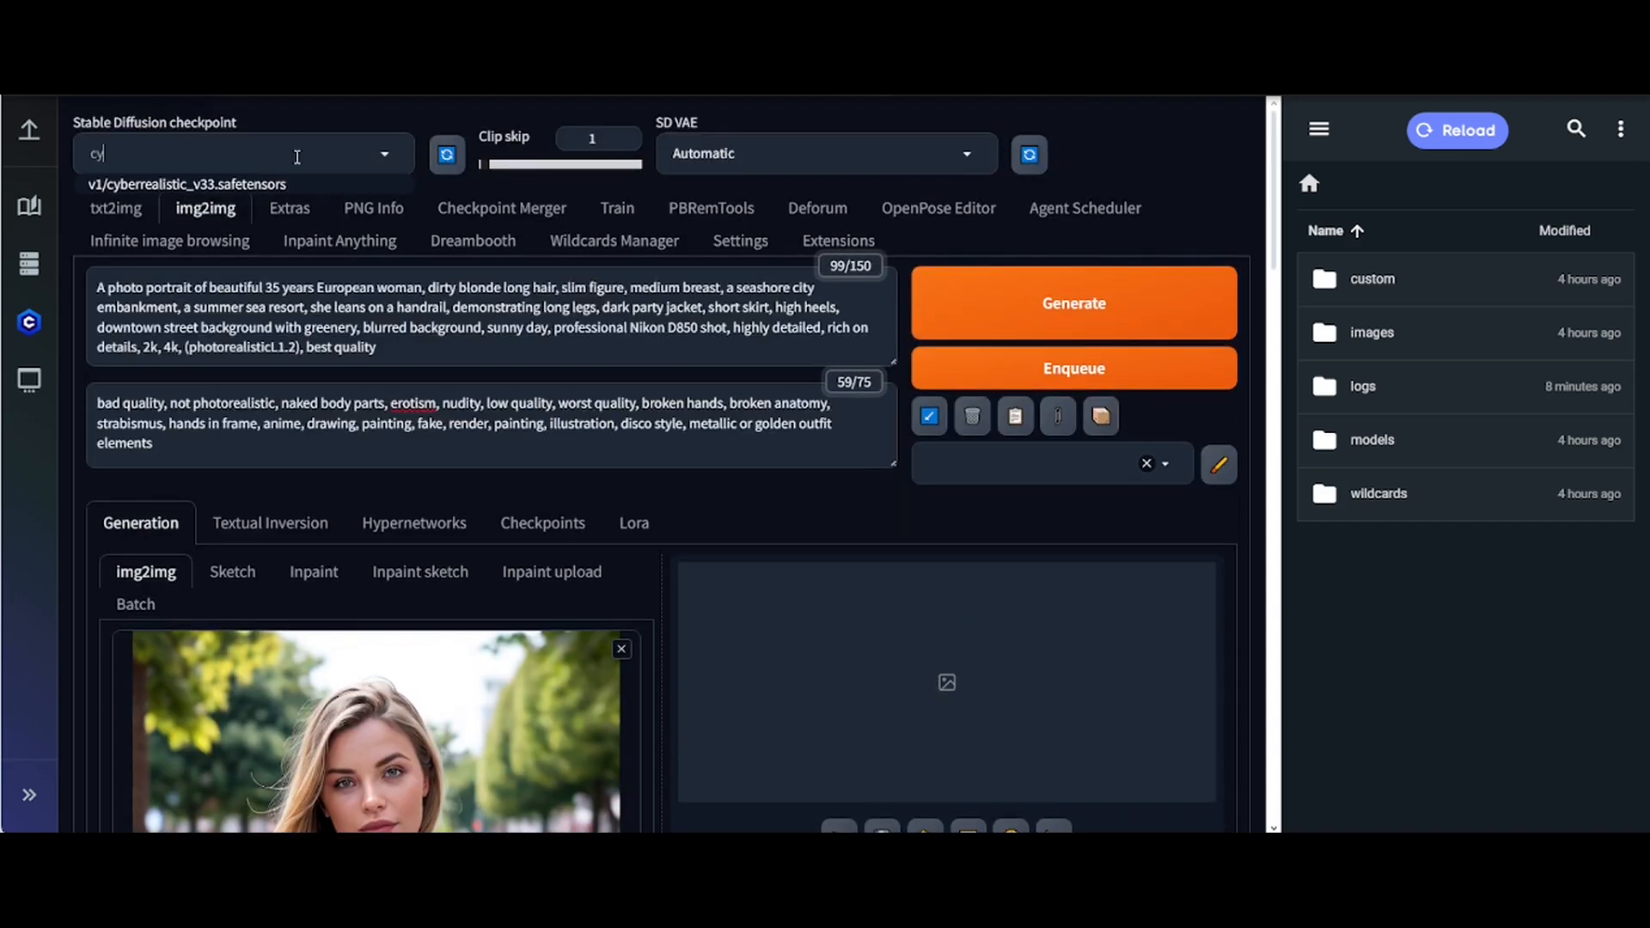
Step: Set the Stable Diffusion checkpoint to v1/cyberrealistic_v33.safetensors
text(yber)
click(260, 183)
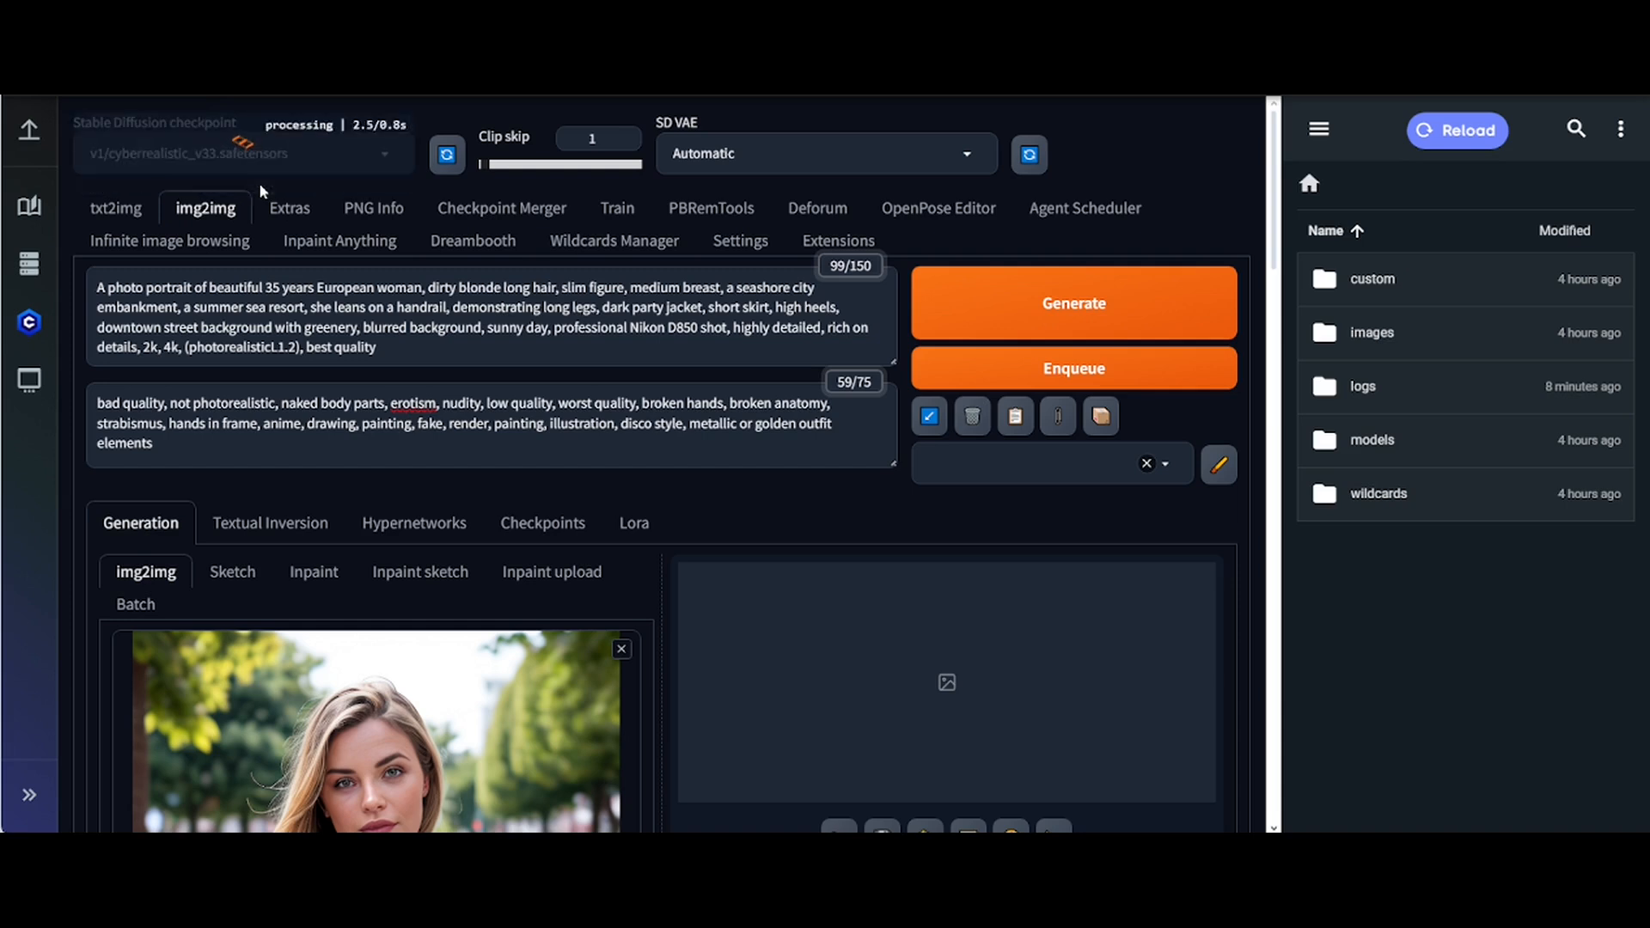
Step: Set the sampling steps to 40 and the schedule type to Karras, keeping the DPM++ 2M sampling method
scroll(658, 540, down, 12)
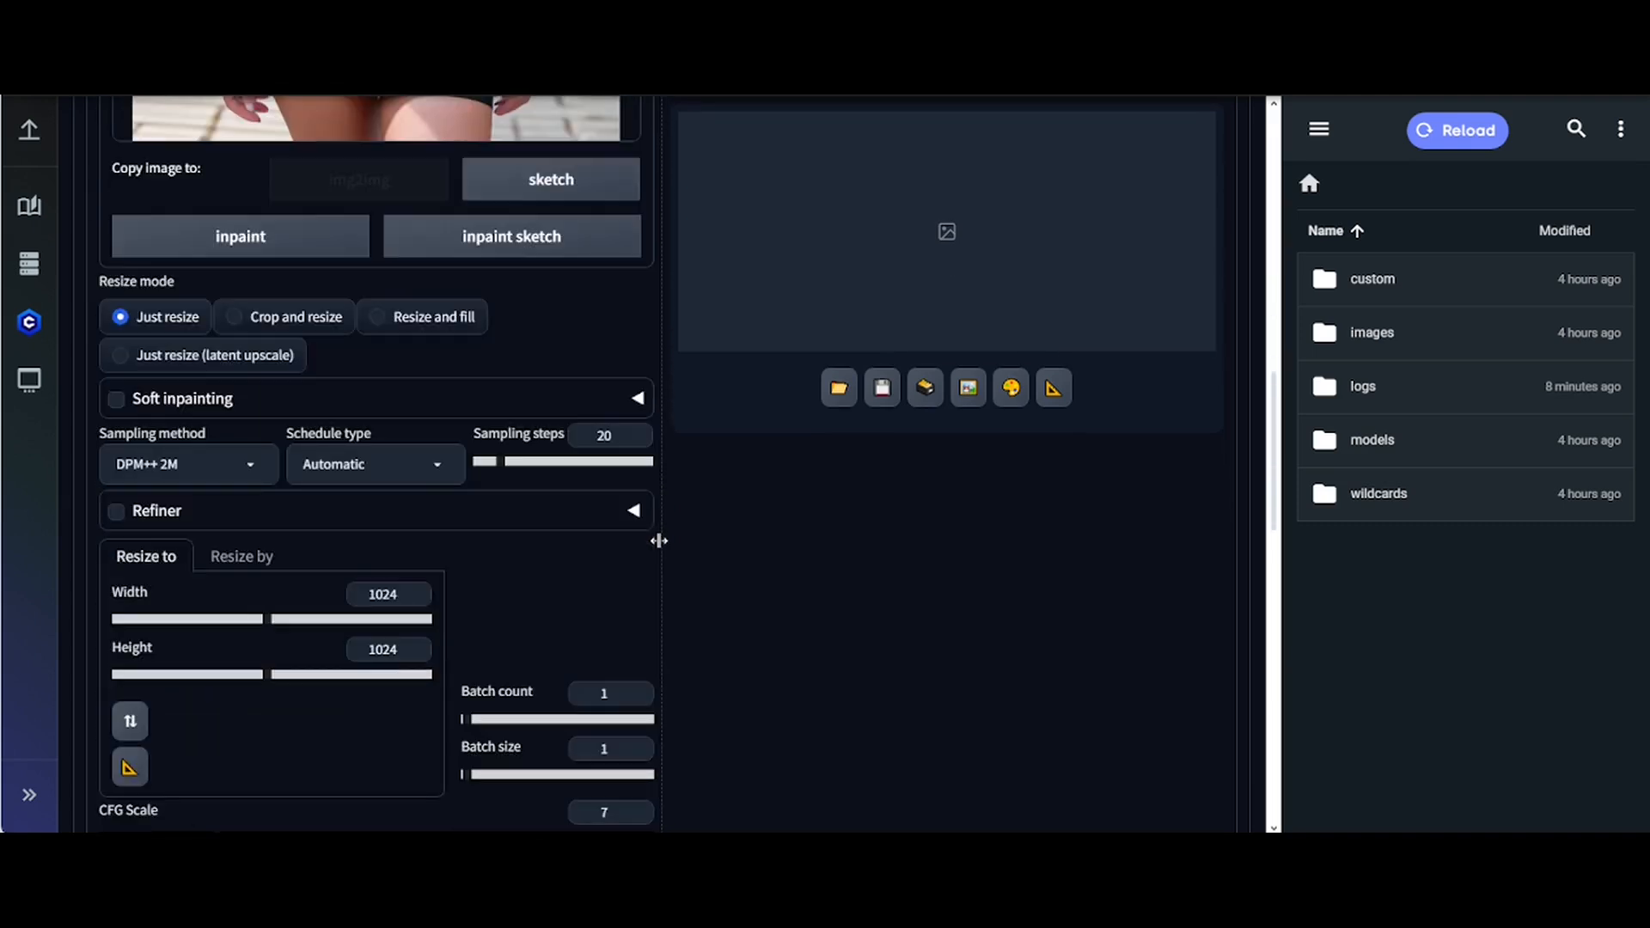
double_click(586, 432)
text(40)
click(793, 527)
scroll(793, 519, down, 1)
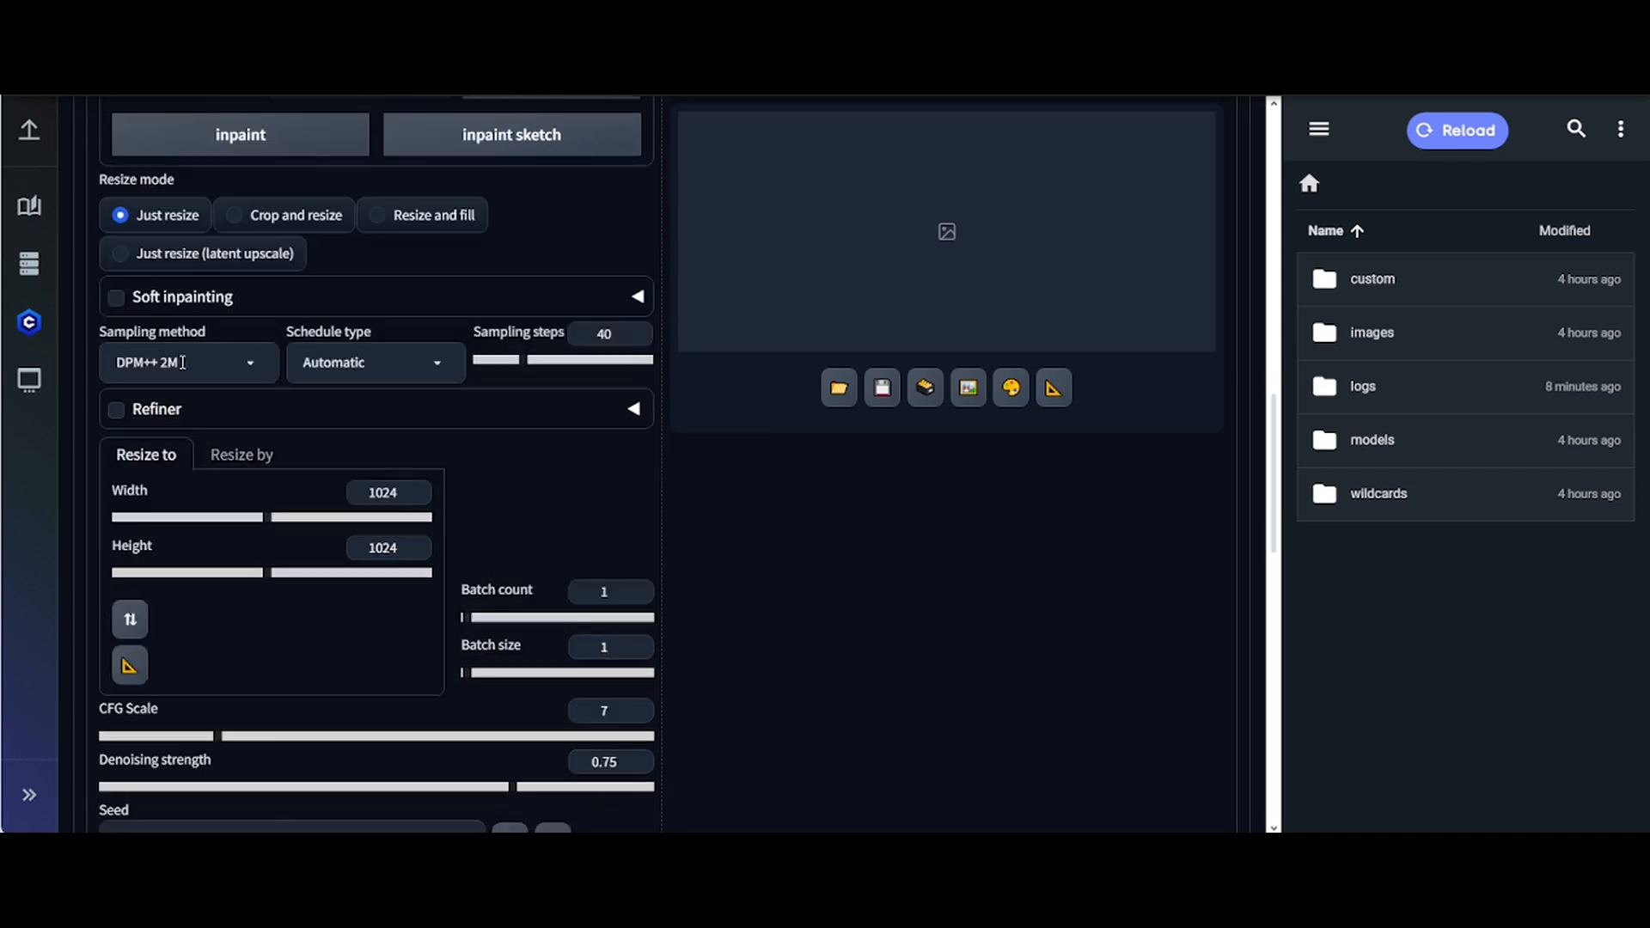
click(253, 362)
click(306, 363)
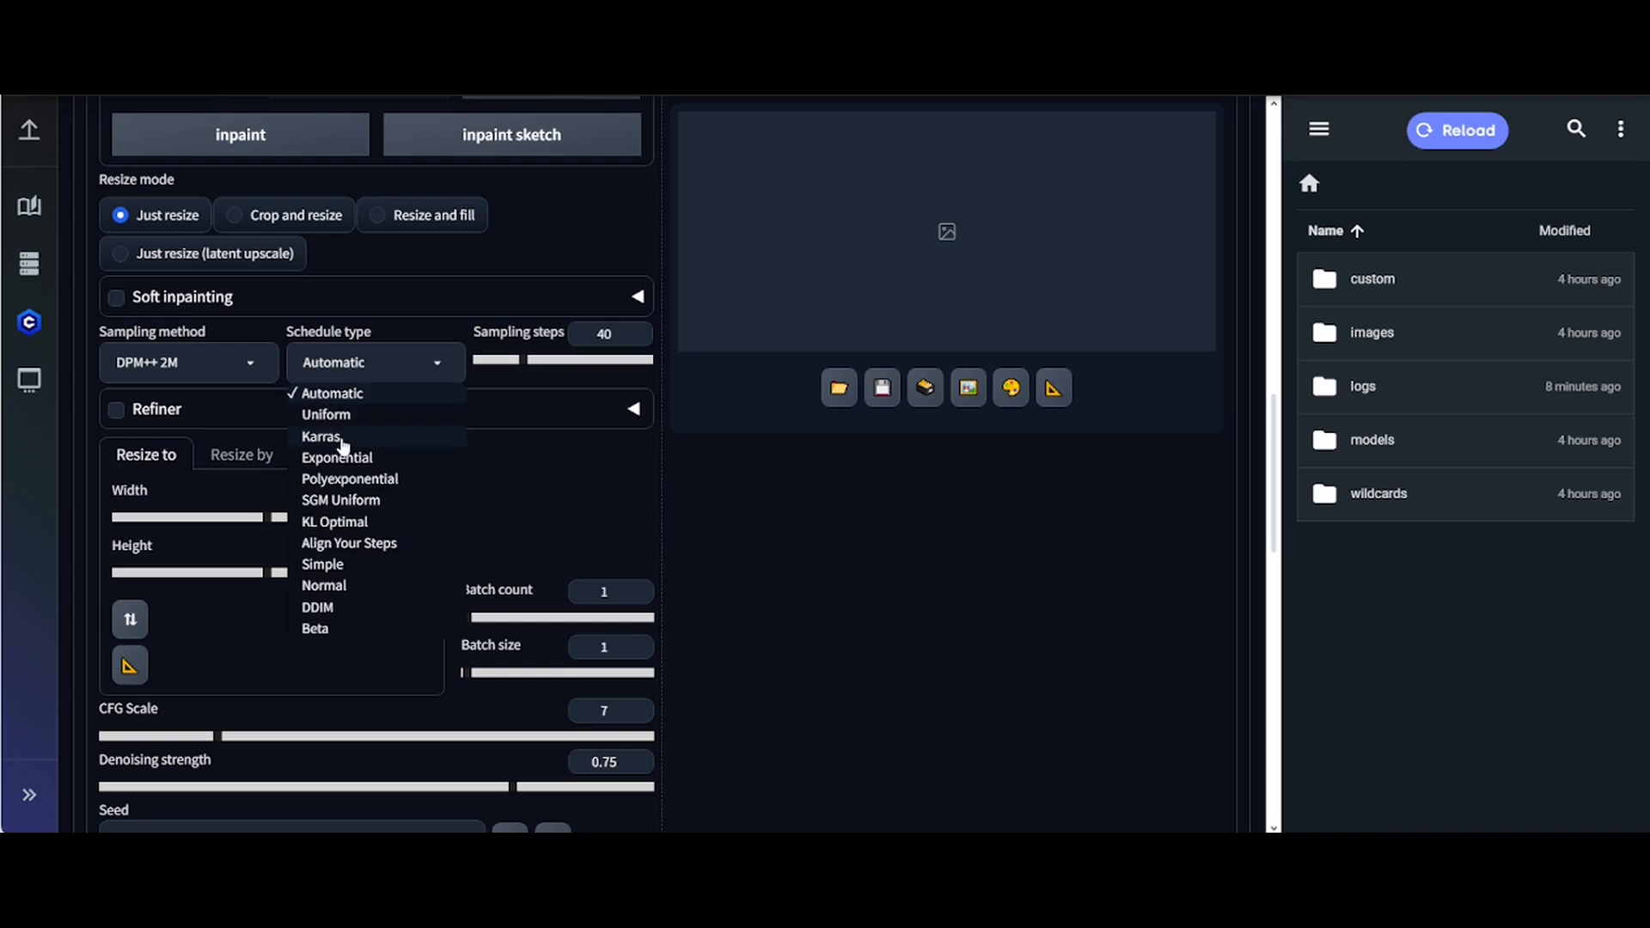
click(341, 439)
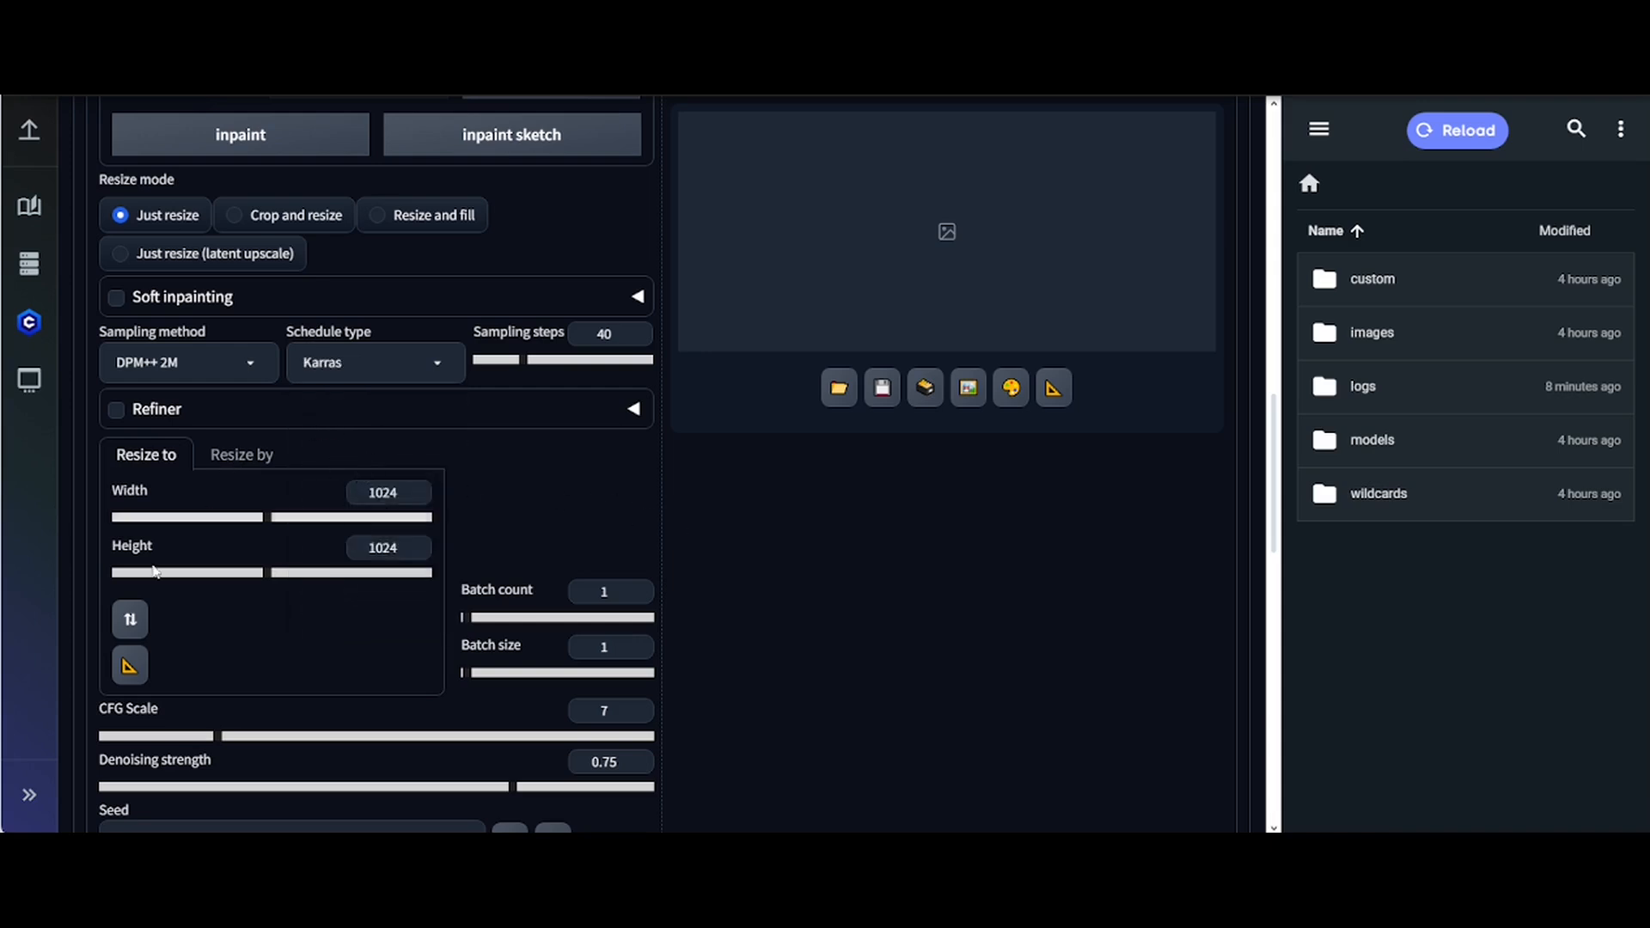
Step: Match the output size to the source image at 1024 × 1536, with batch size 4 and CFG Scale 8
click(129, 679)
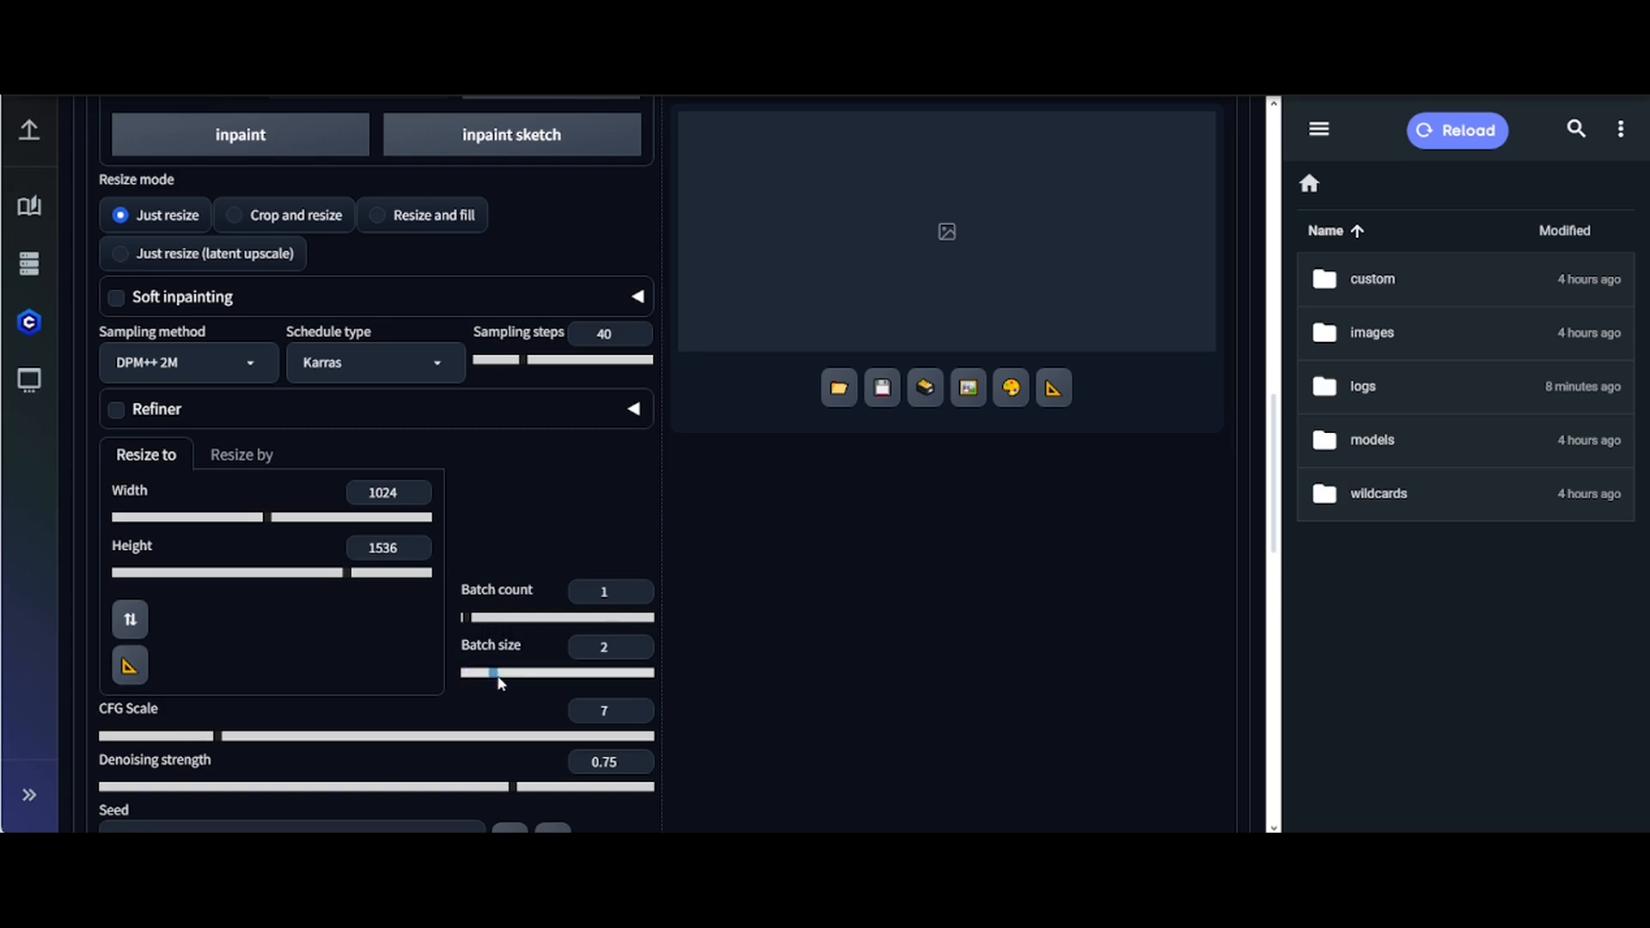
scroll(751, 622, down, 3)
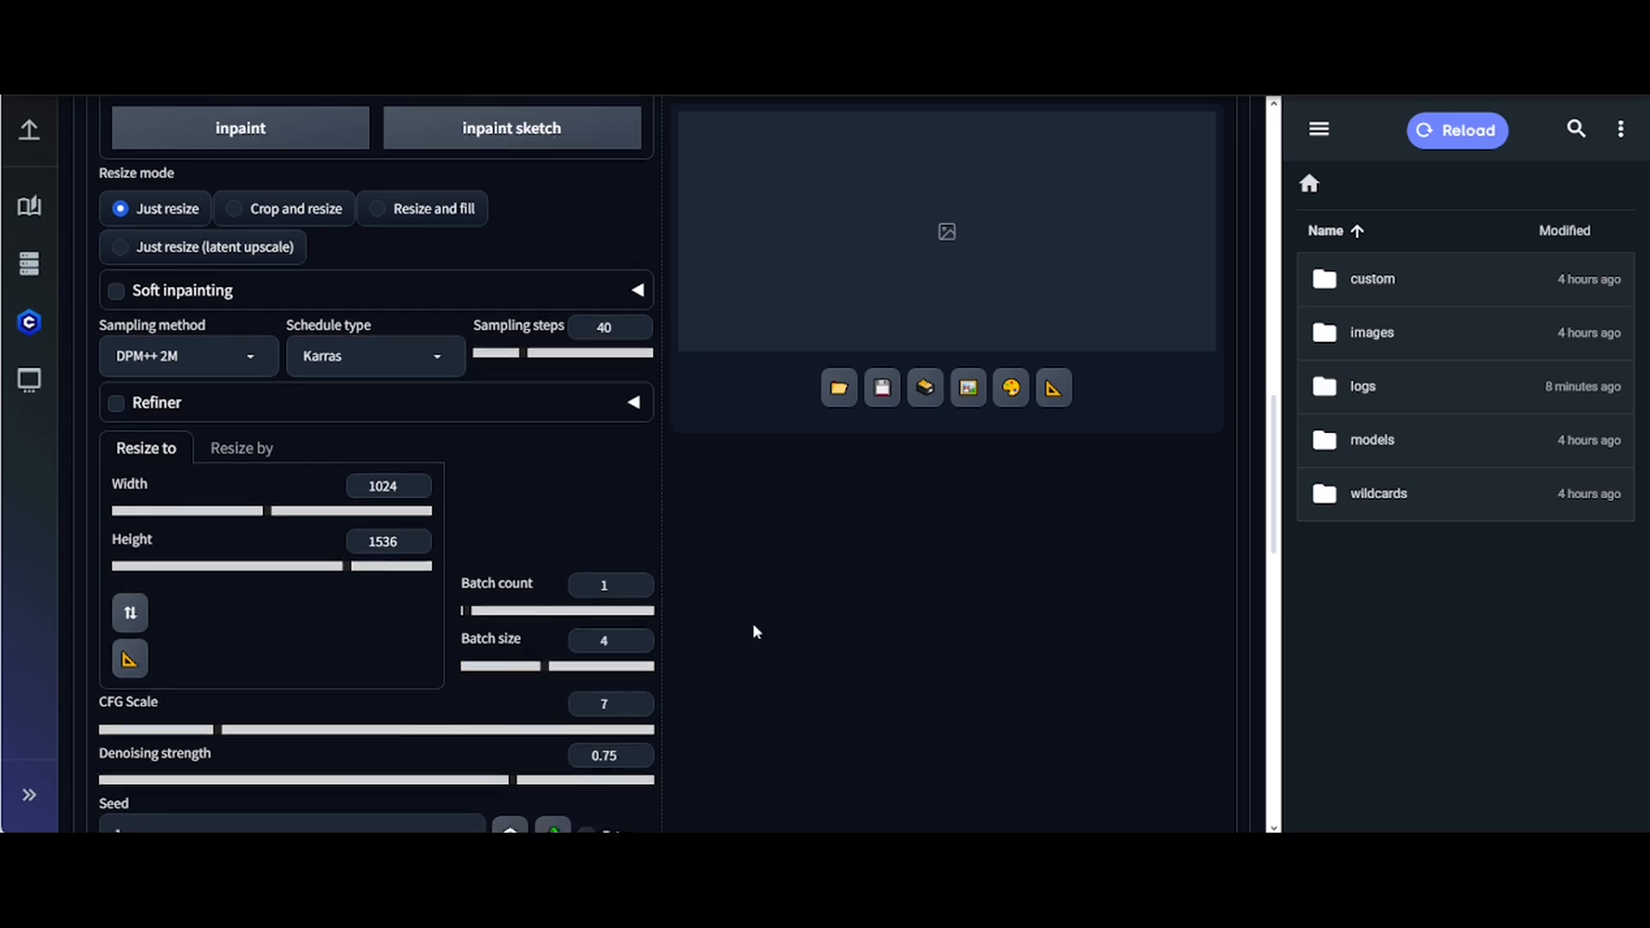
drag(219, 534, 236, 540)
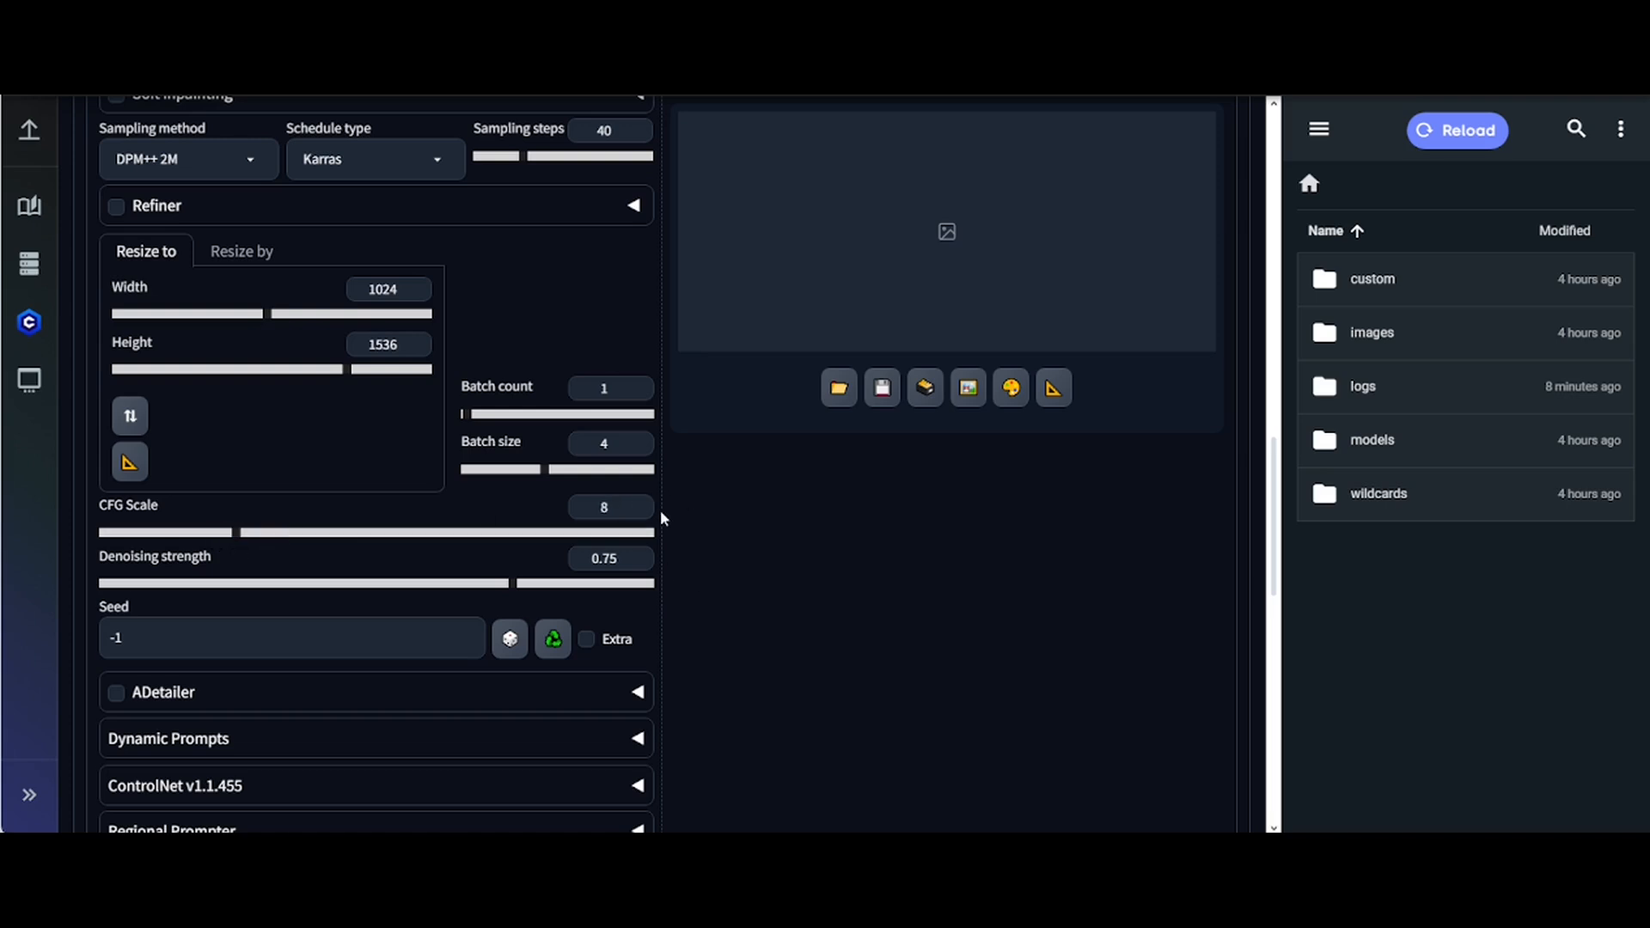
Step: Set the denoising strength to 0.59 and the seed to 55
drag(622, 558, 426, 590)
drag(251, 630, 15, 598)
text(55)
Step: Check the roop face-swap settings, including the inswapper_128.onnx model and swap options, and generate the img2img images
scroll(486, 662, down, 2)
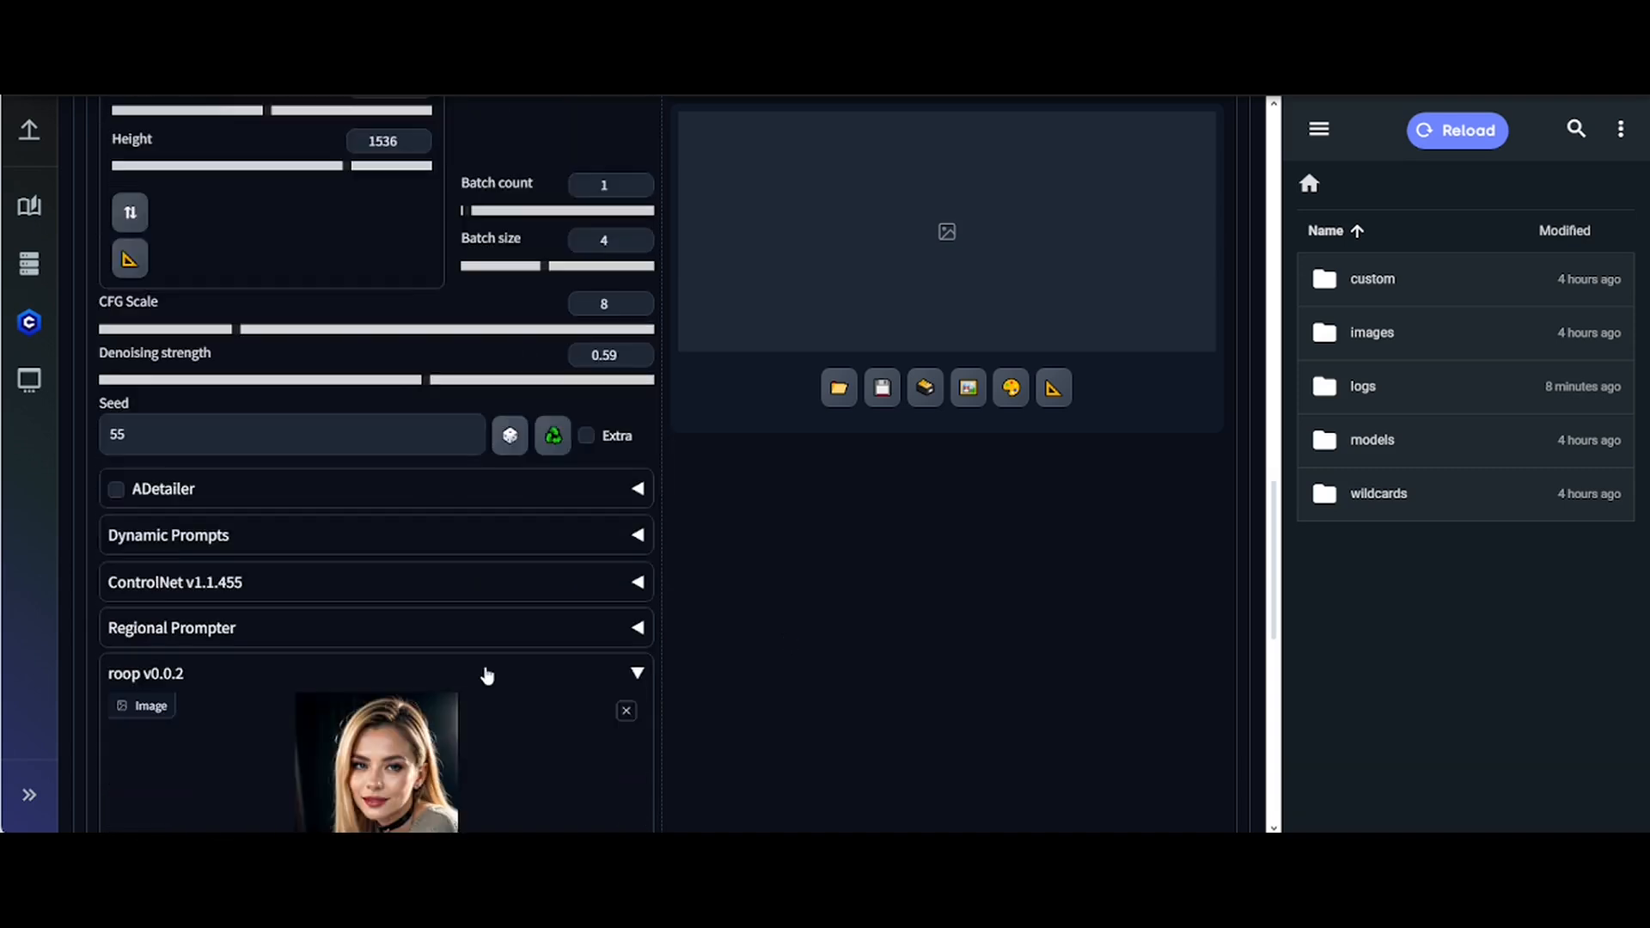
scroll(486, 676, down, 4)
scroll(487, 674, down, 3)
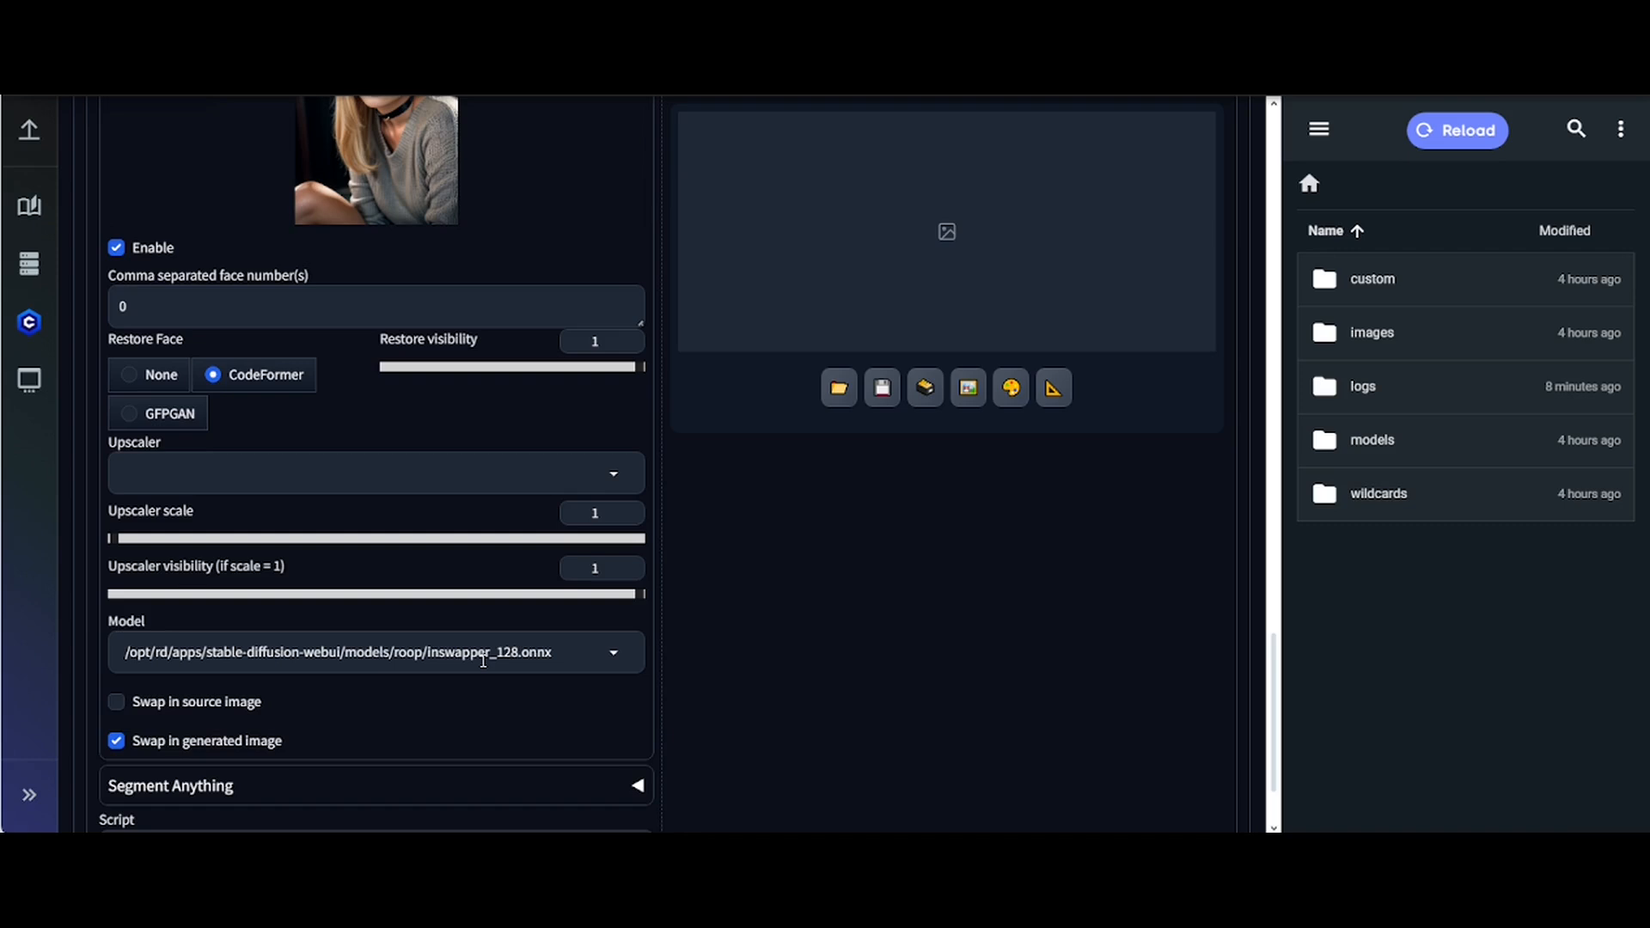
scroll(483, 661, down, 2)
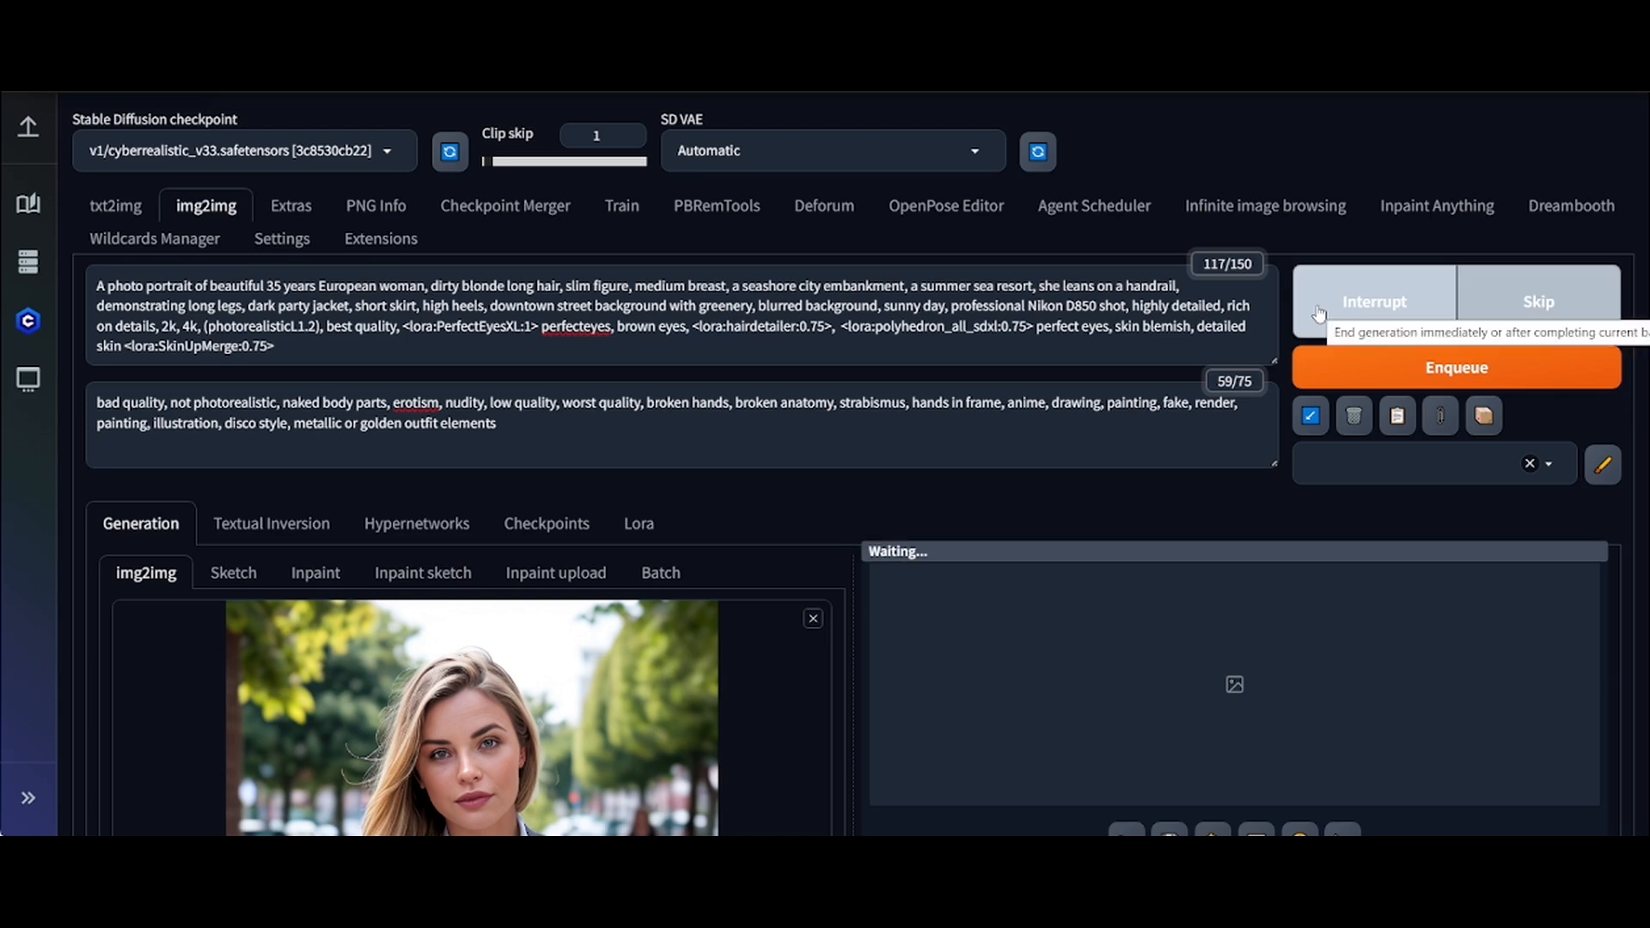
scroll(1127, 414, down, 1)
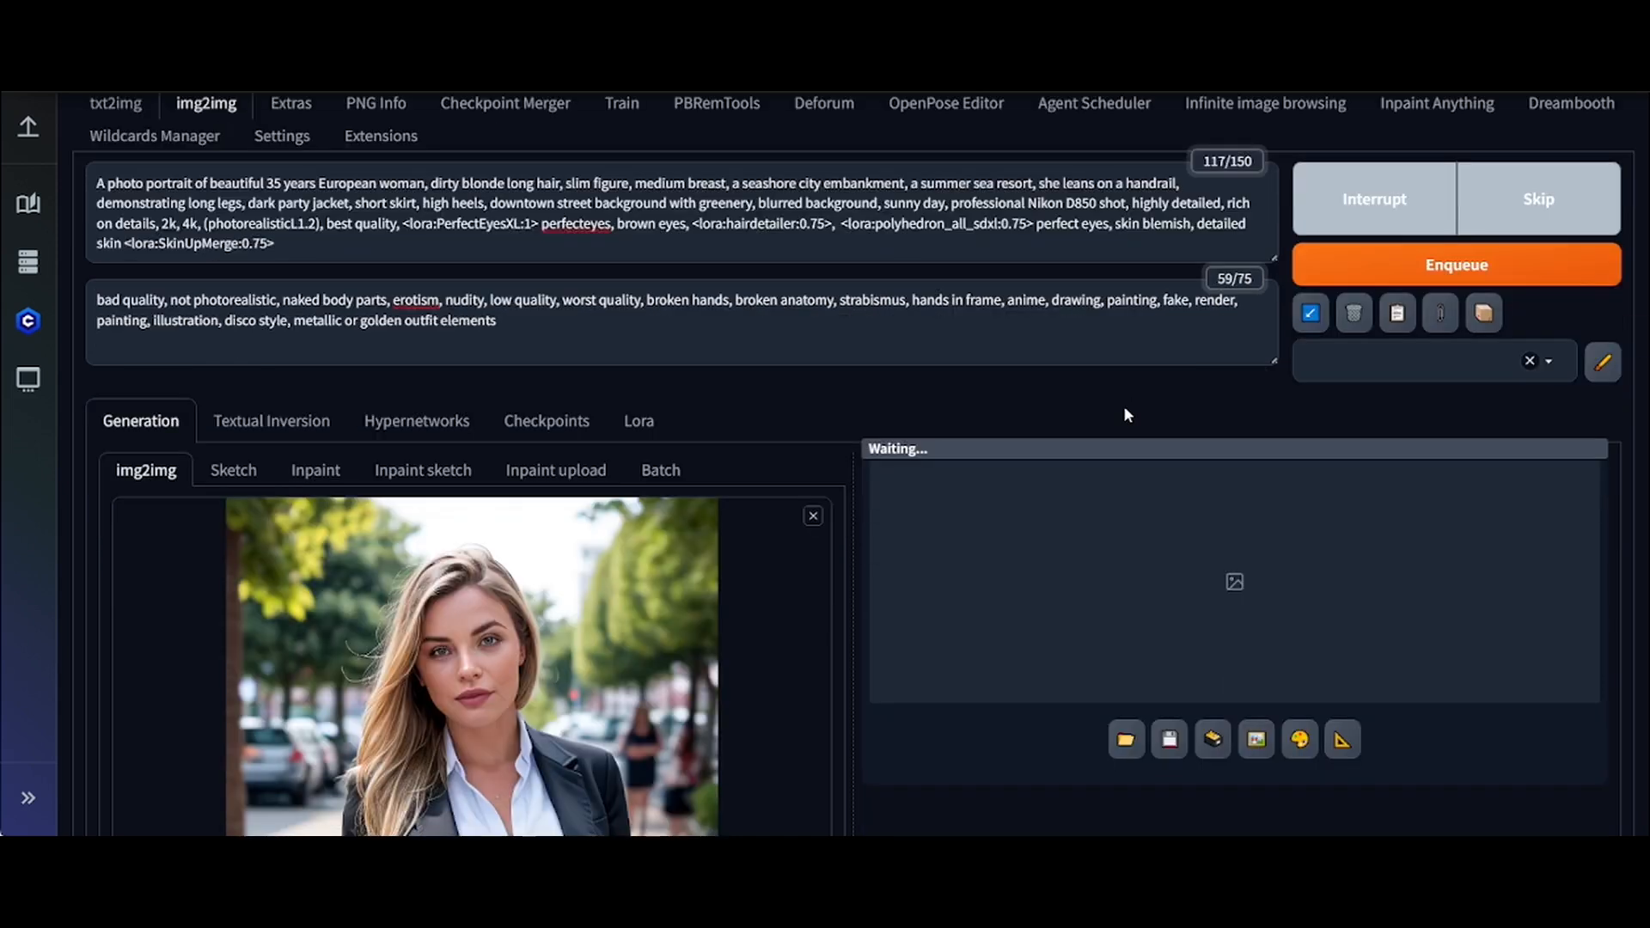
scroll(1122, 405, down, 6)
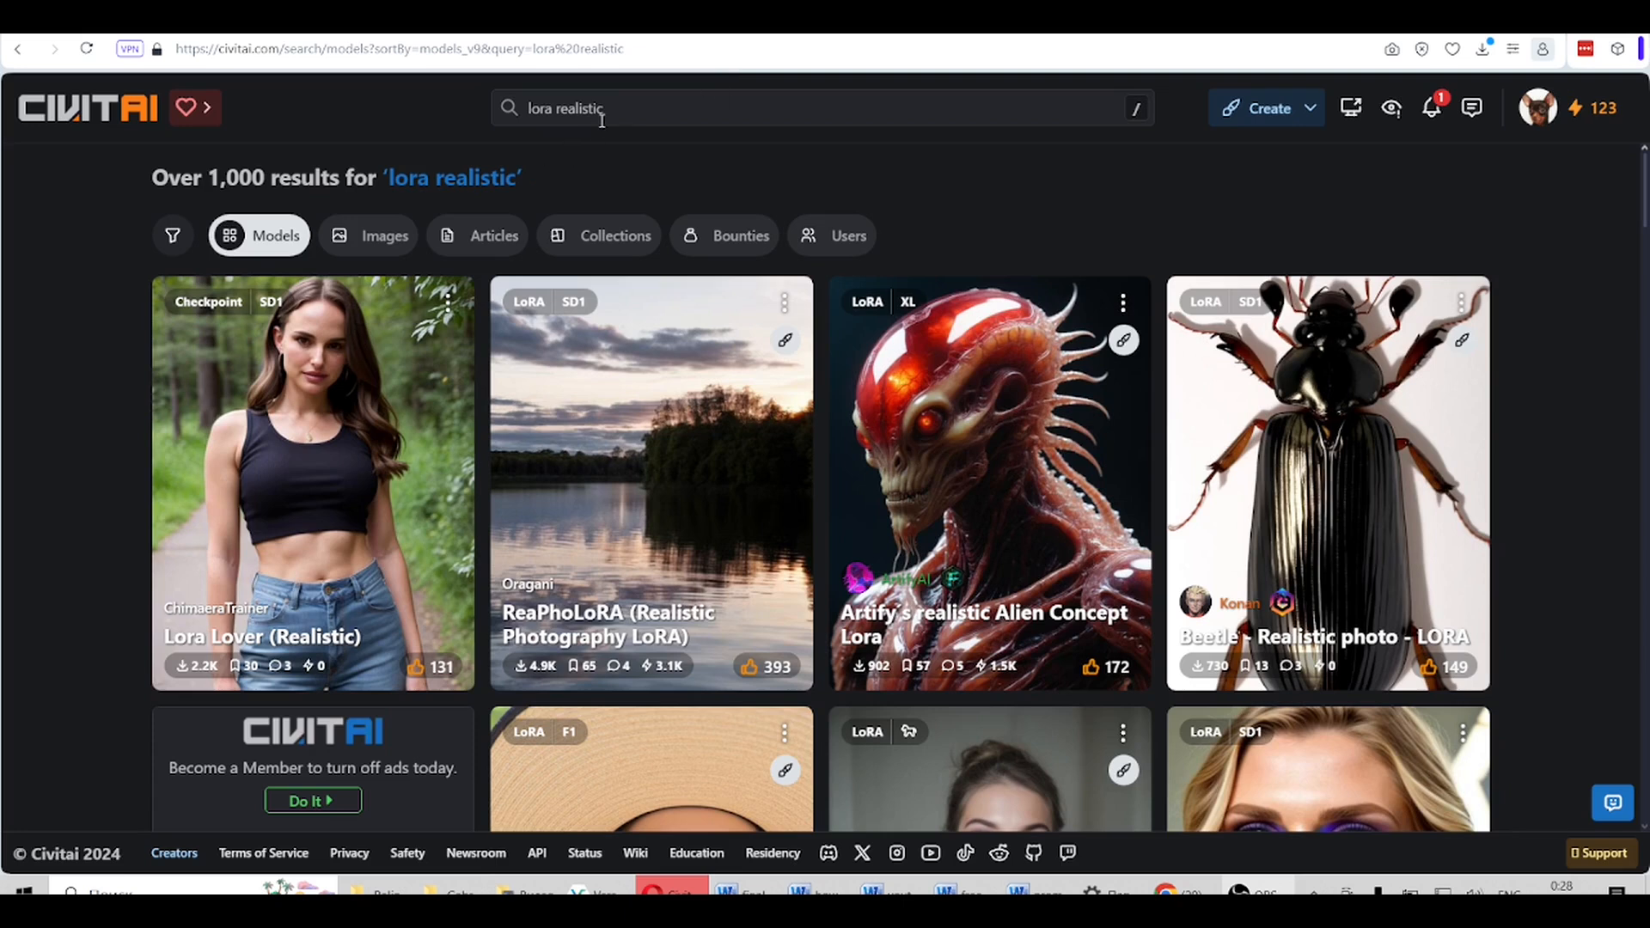
Step: On Civitai, open the Lora Lover (Realistic) model from the "lora realistic" results and copy its download link address
drag(625, 115, 505, 101)
click(621, 115)
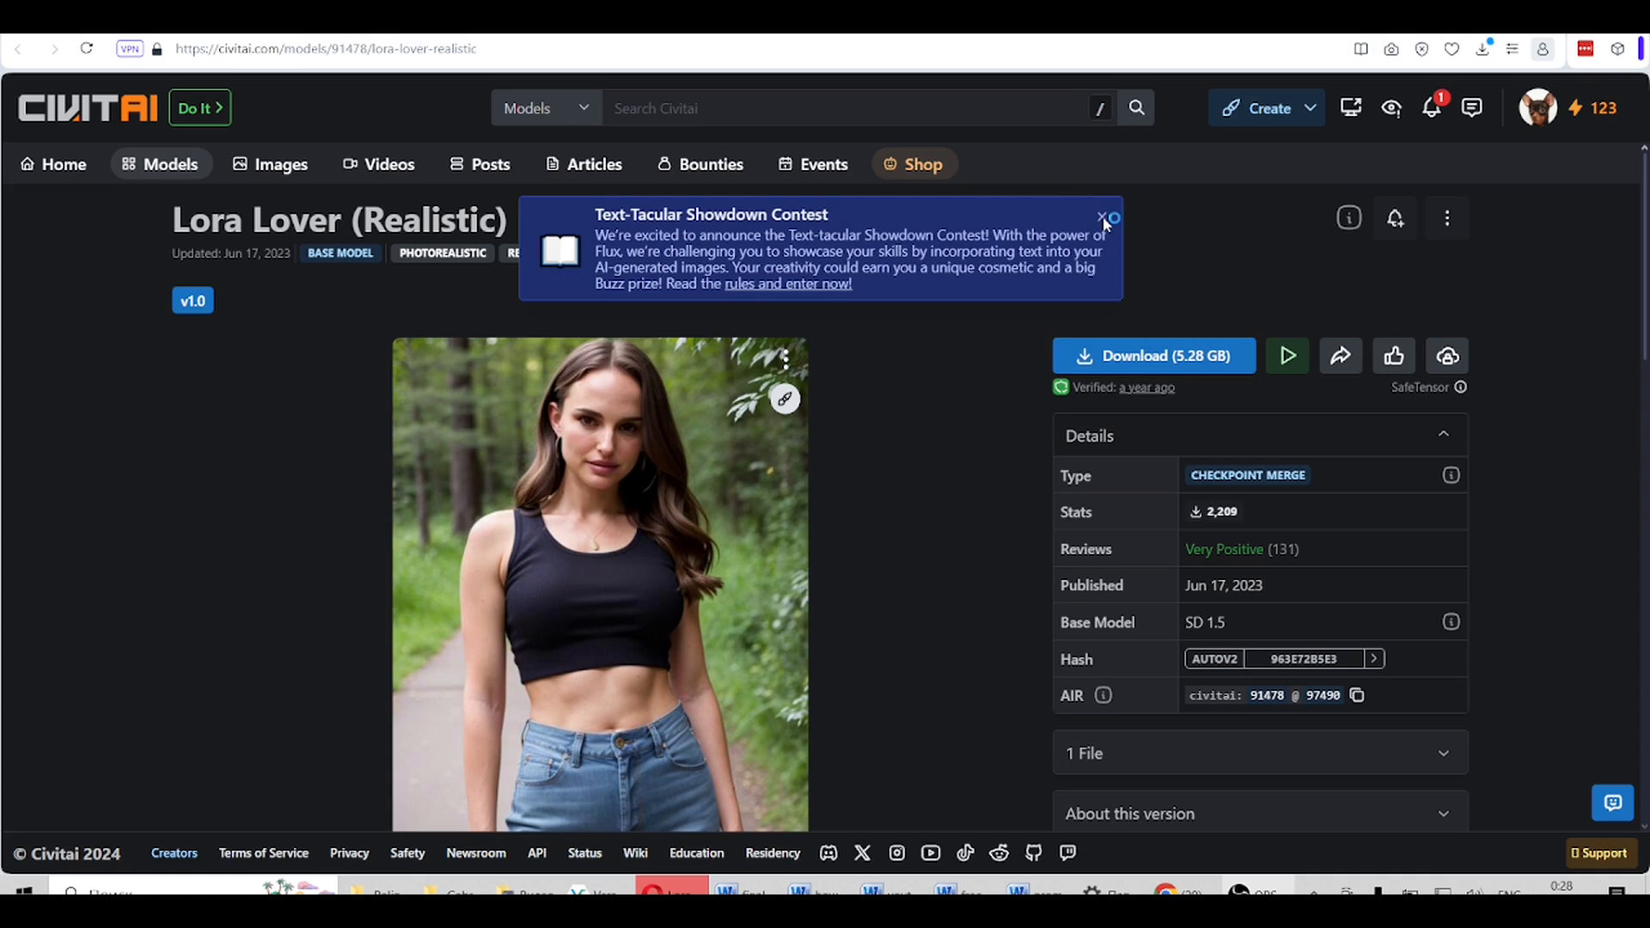
click(1106, 223)
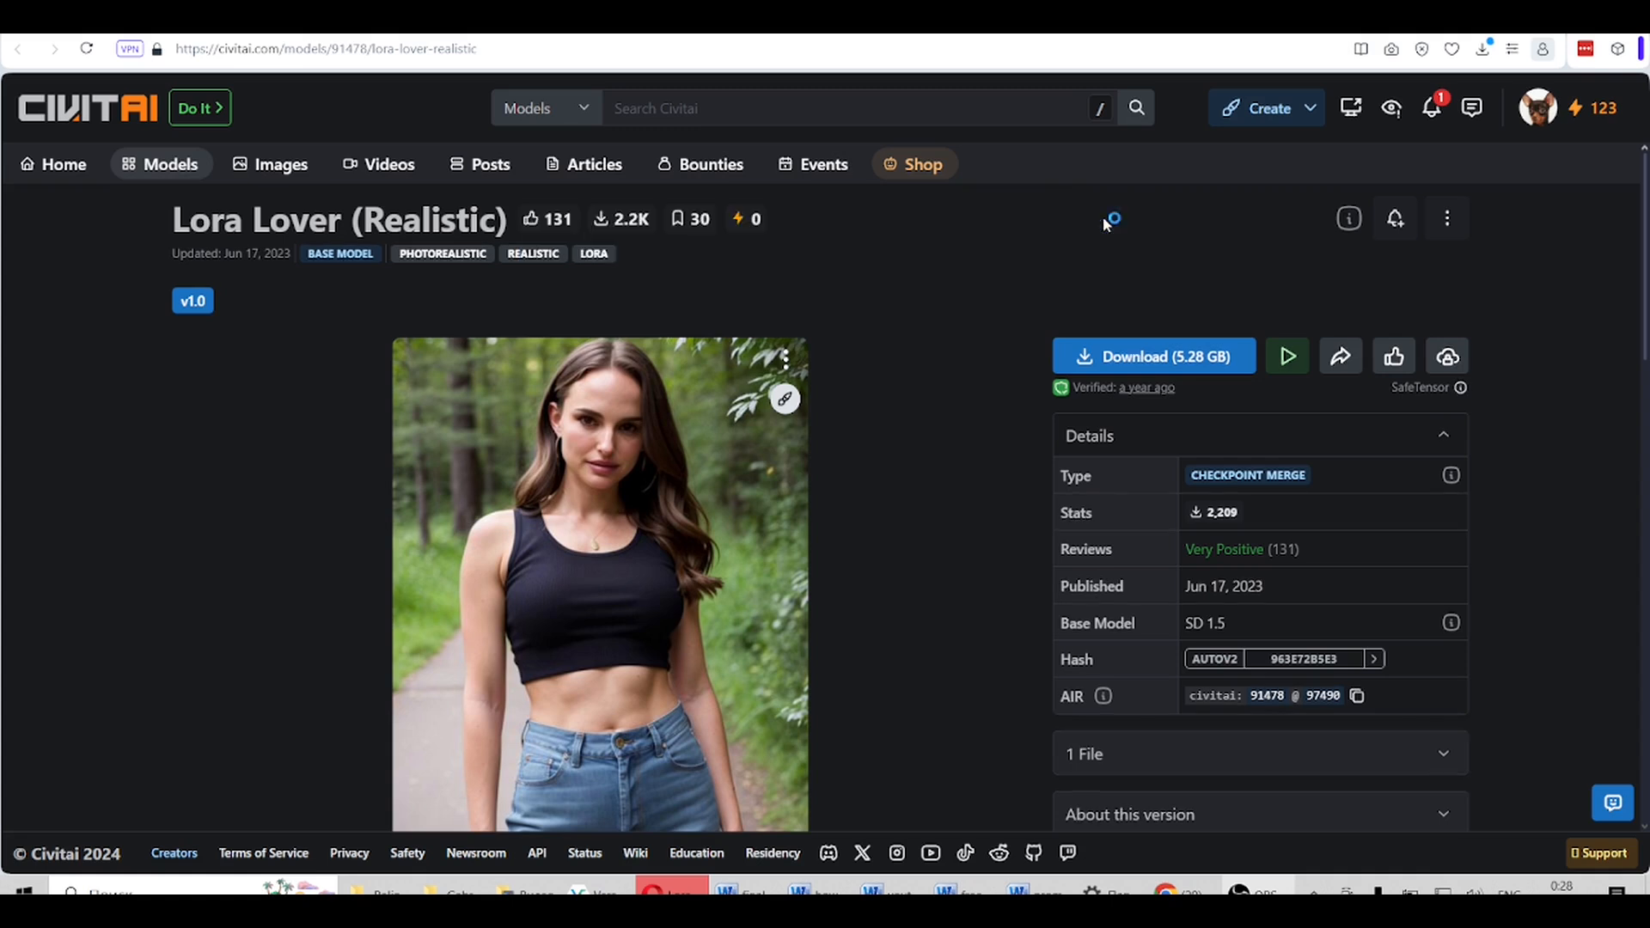
right_click(1207, 367)
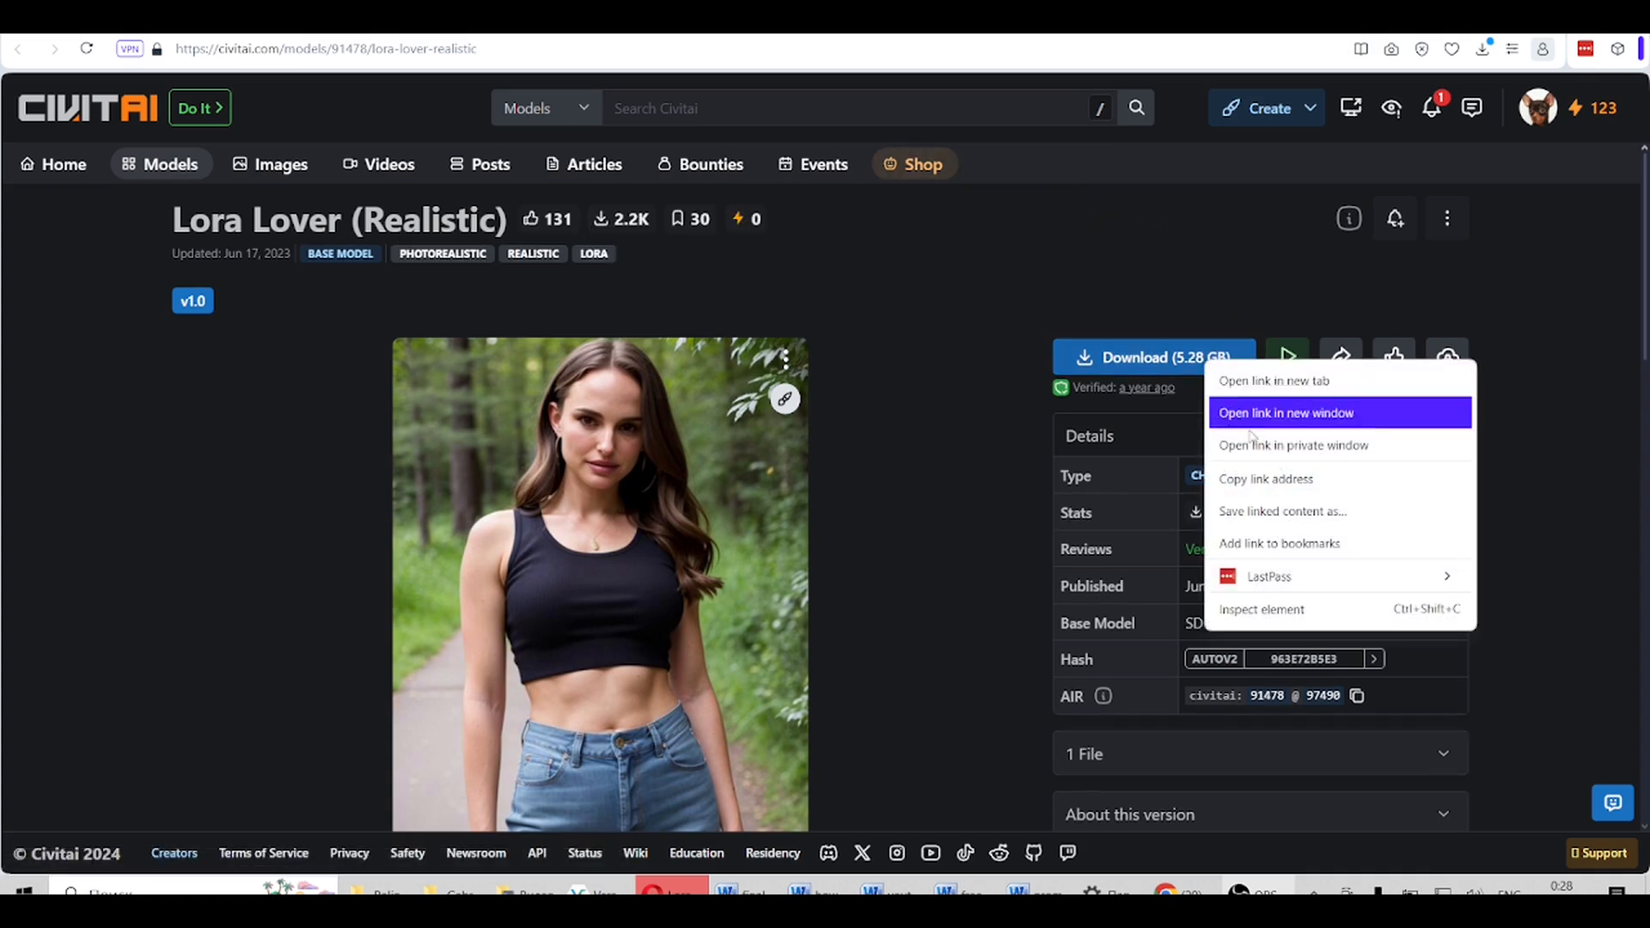
click(1265, 479)
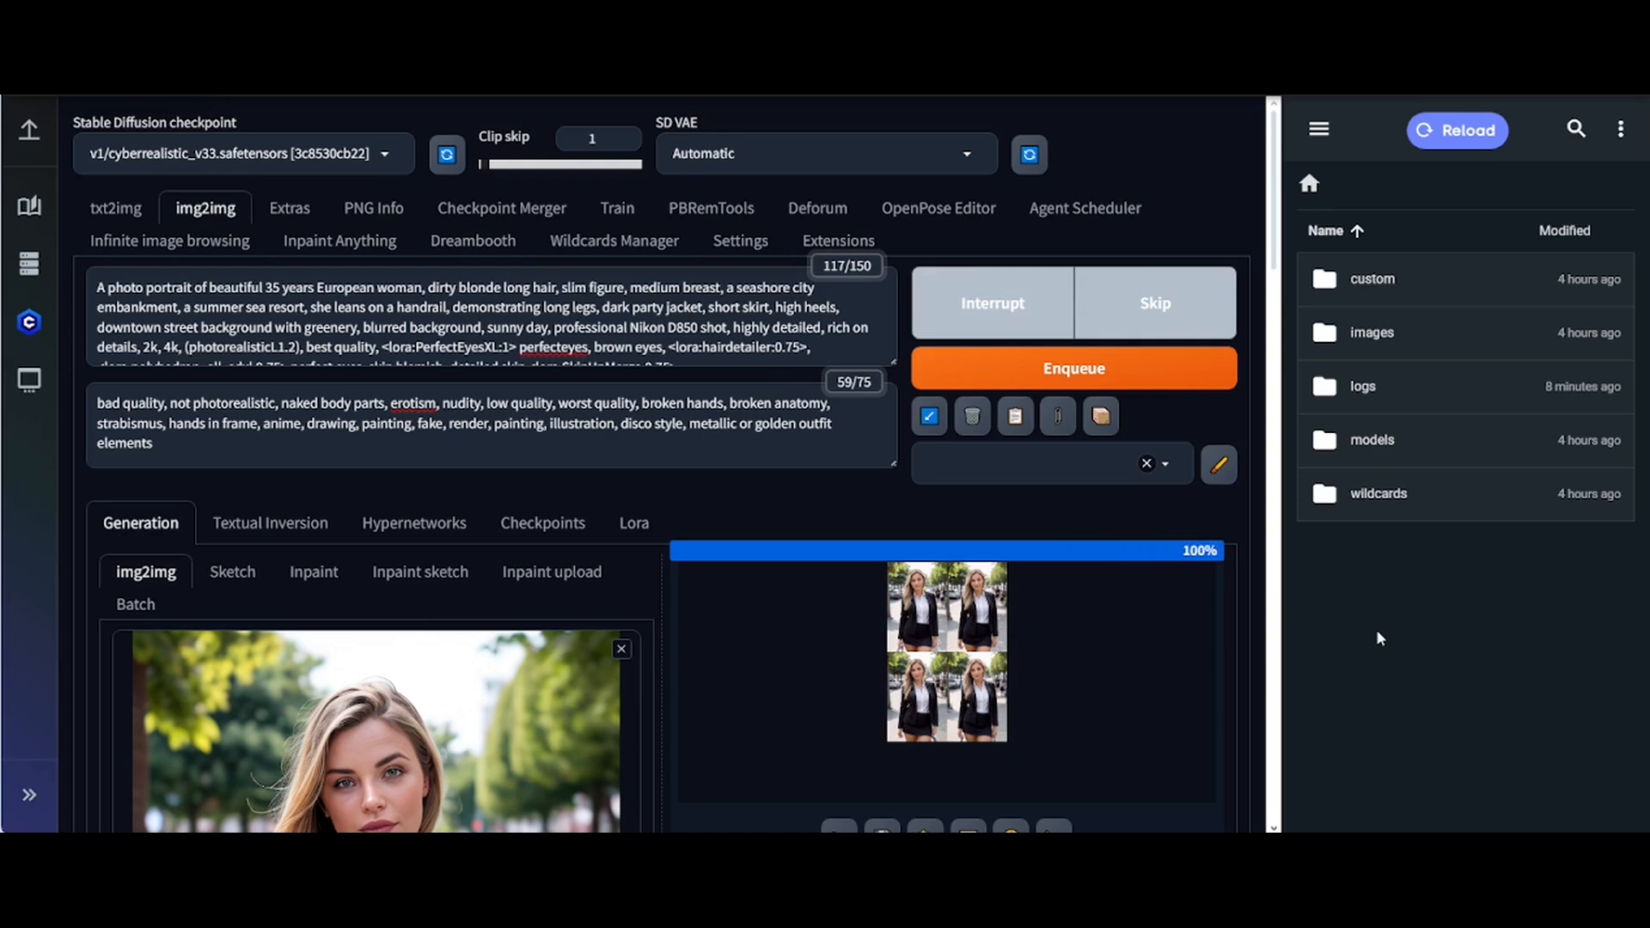
Step: Open the file manager's shell in the Stable Diffusion workspace and download the model by running aria2c -x16 with the copied Civitai link
click(1621, 130)
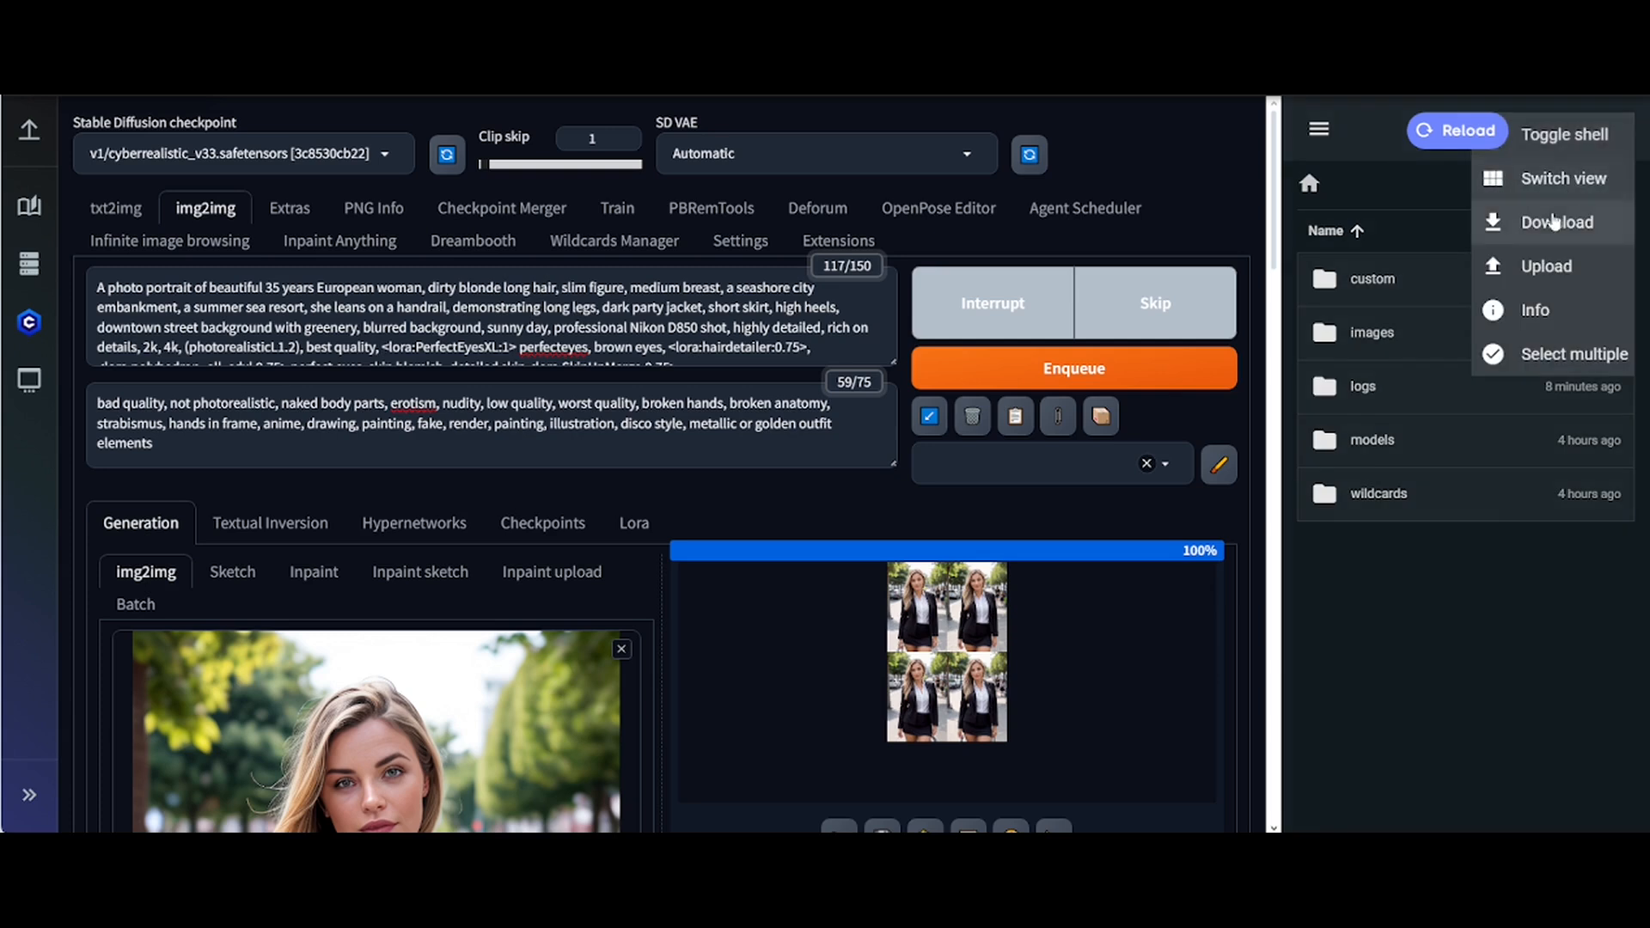
click(1562, 147)
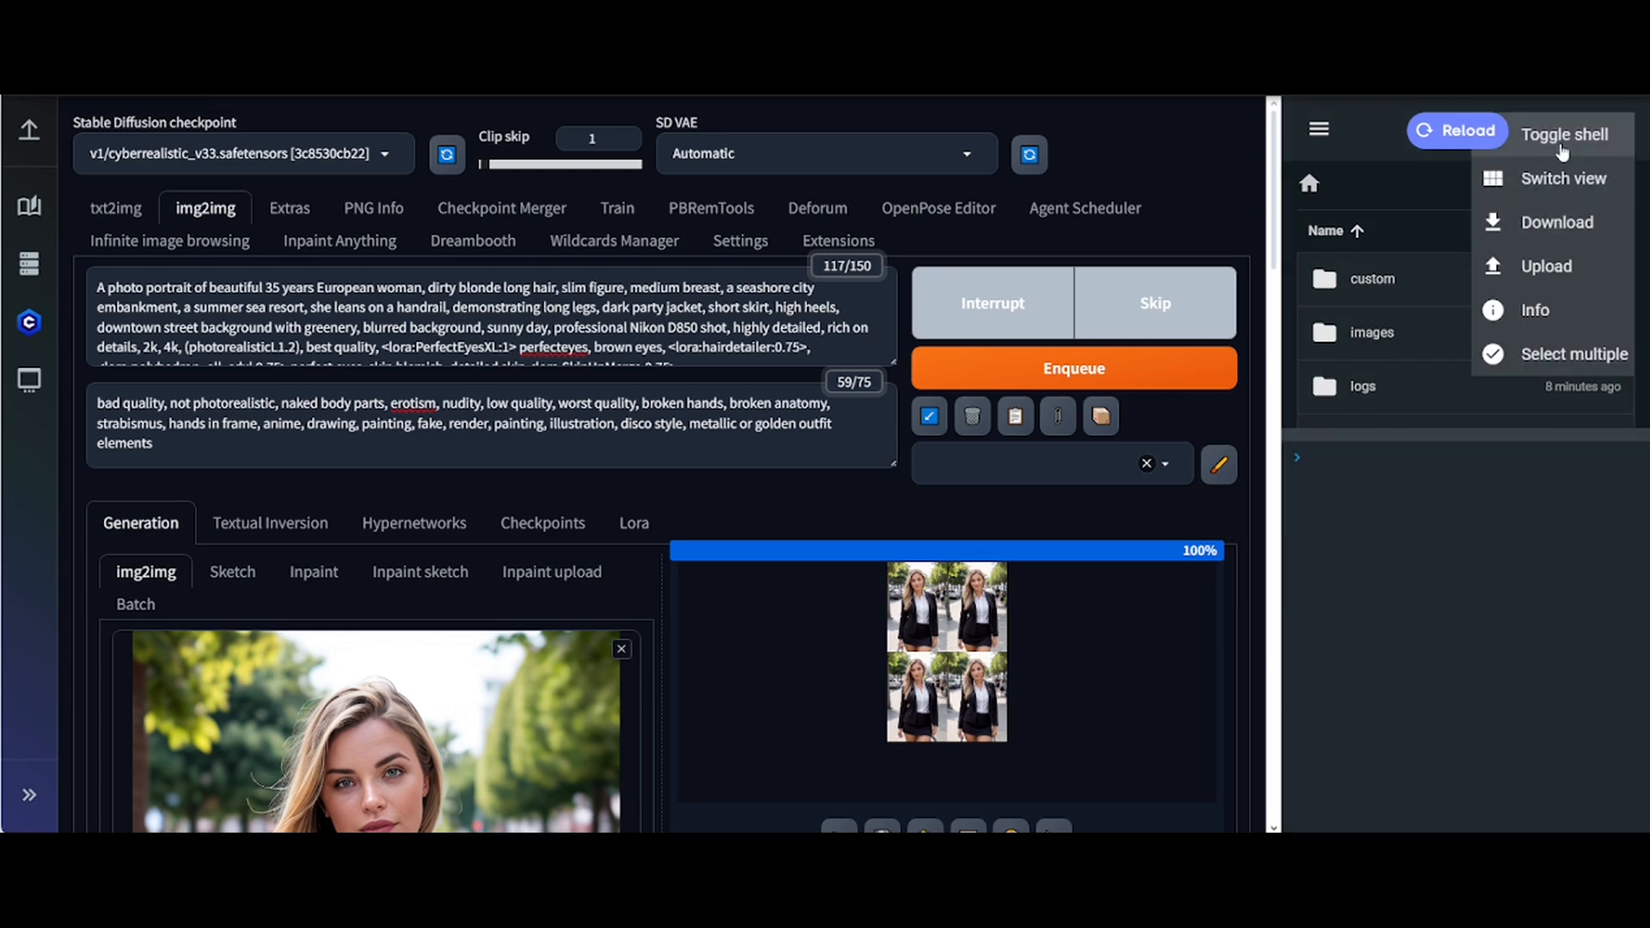
text(aria2c -x16)
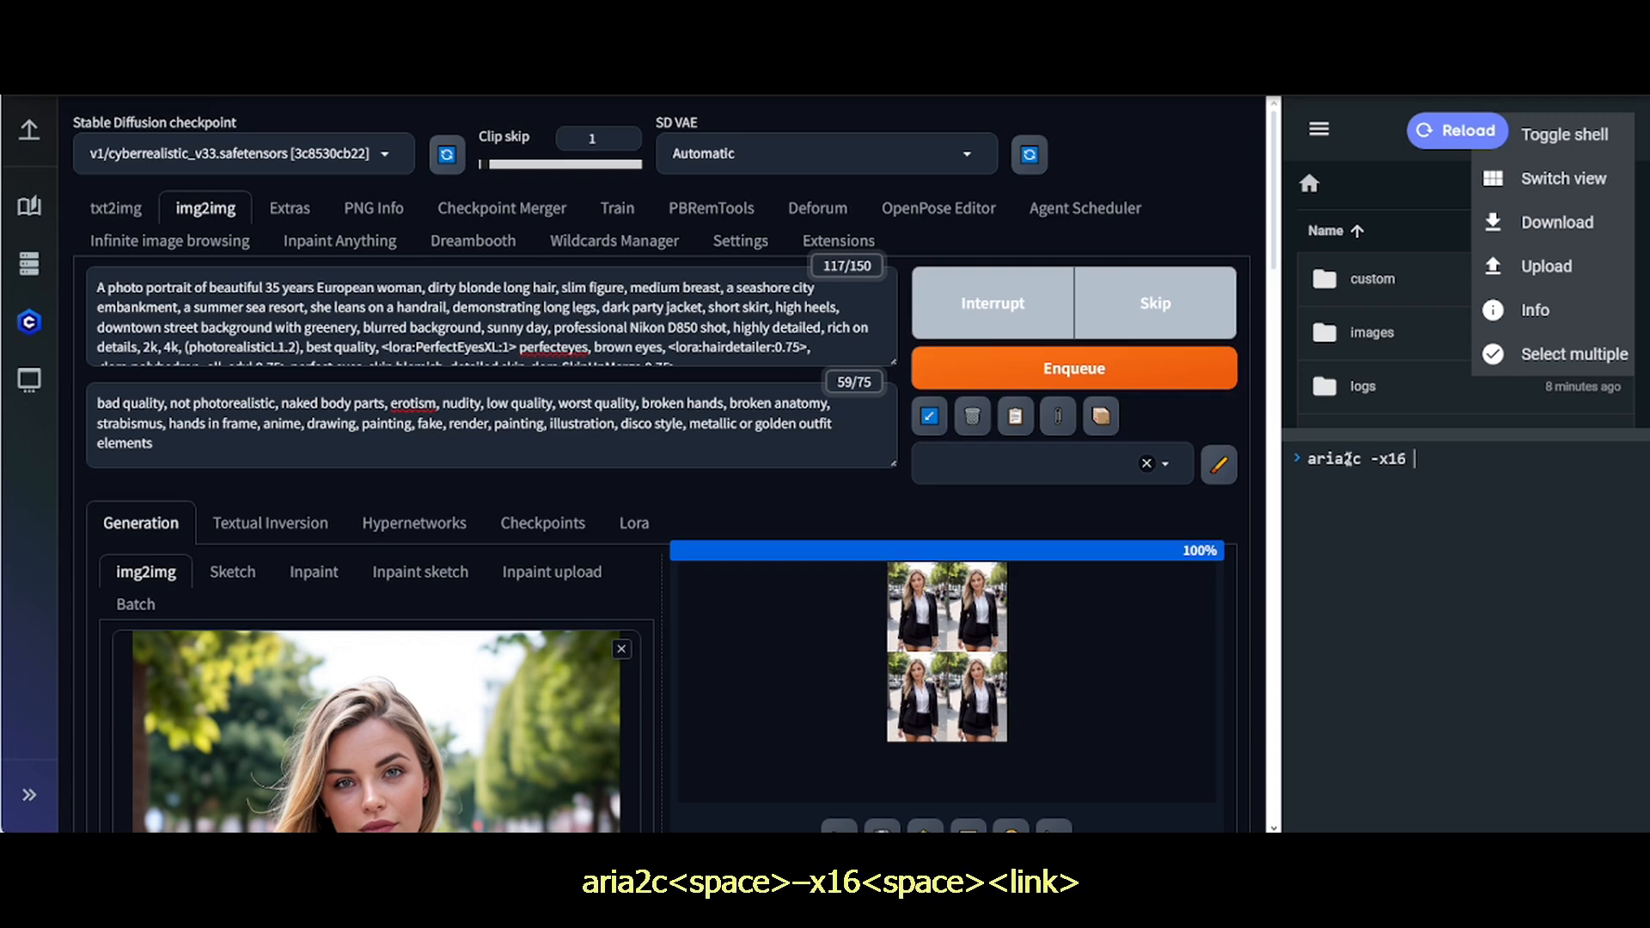
text(https://civitai.com/api/download/models/97490?type=Model&format=SafeTensor&size=pruned&fp=fp16)
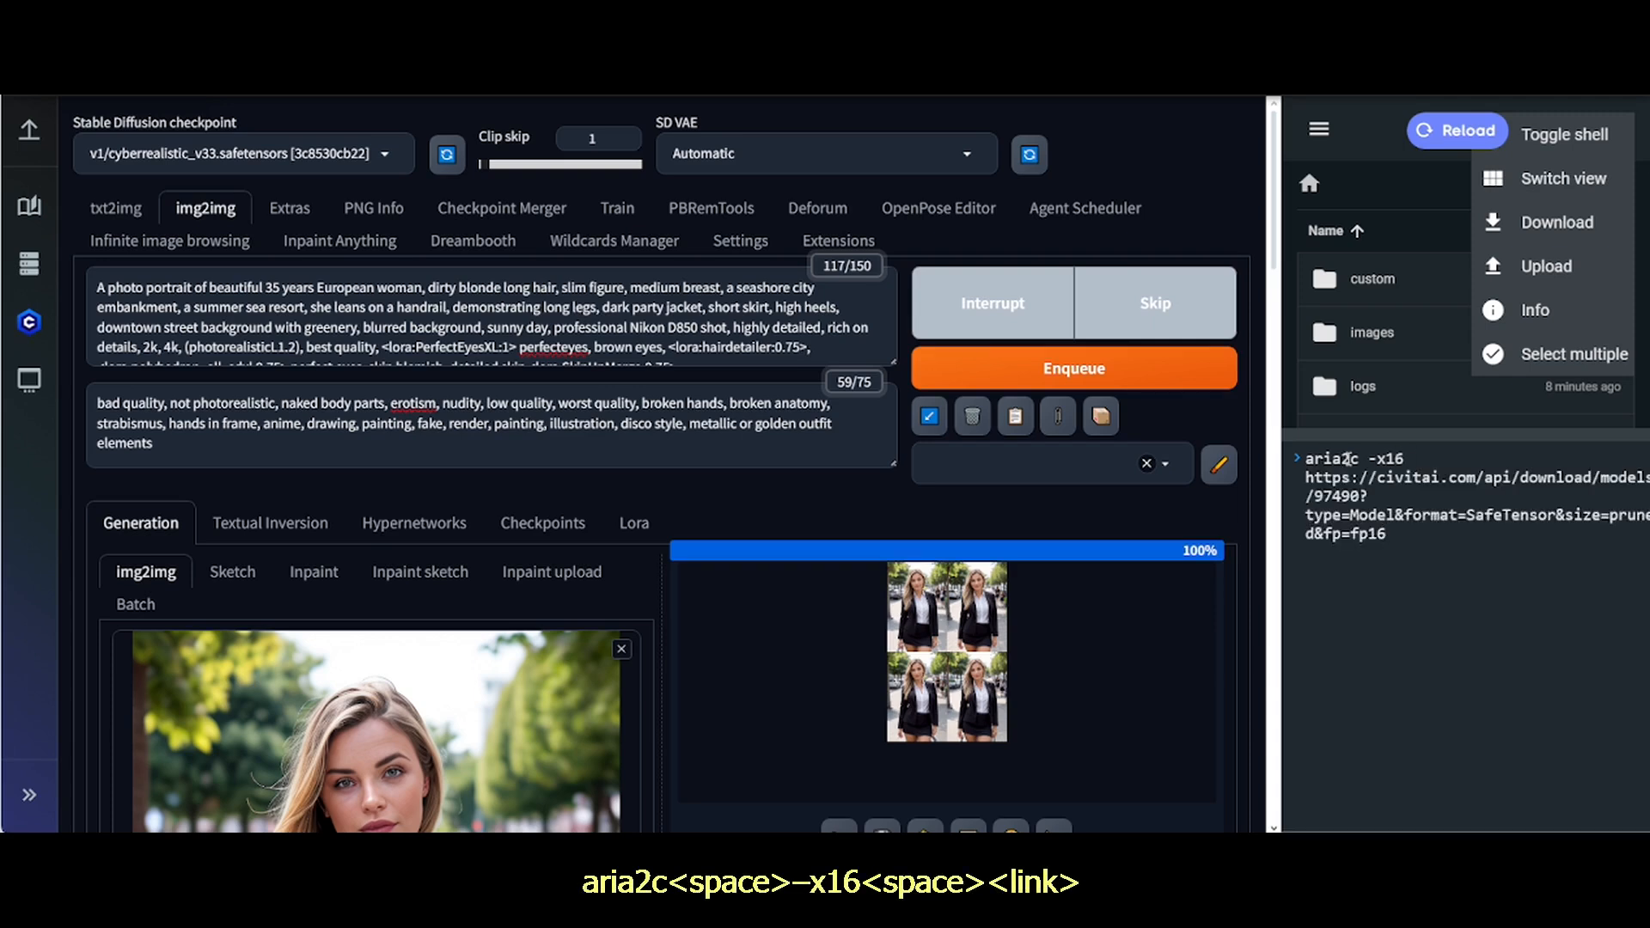
key(Return)
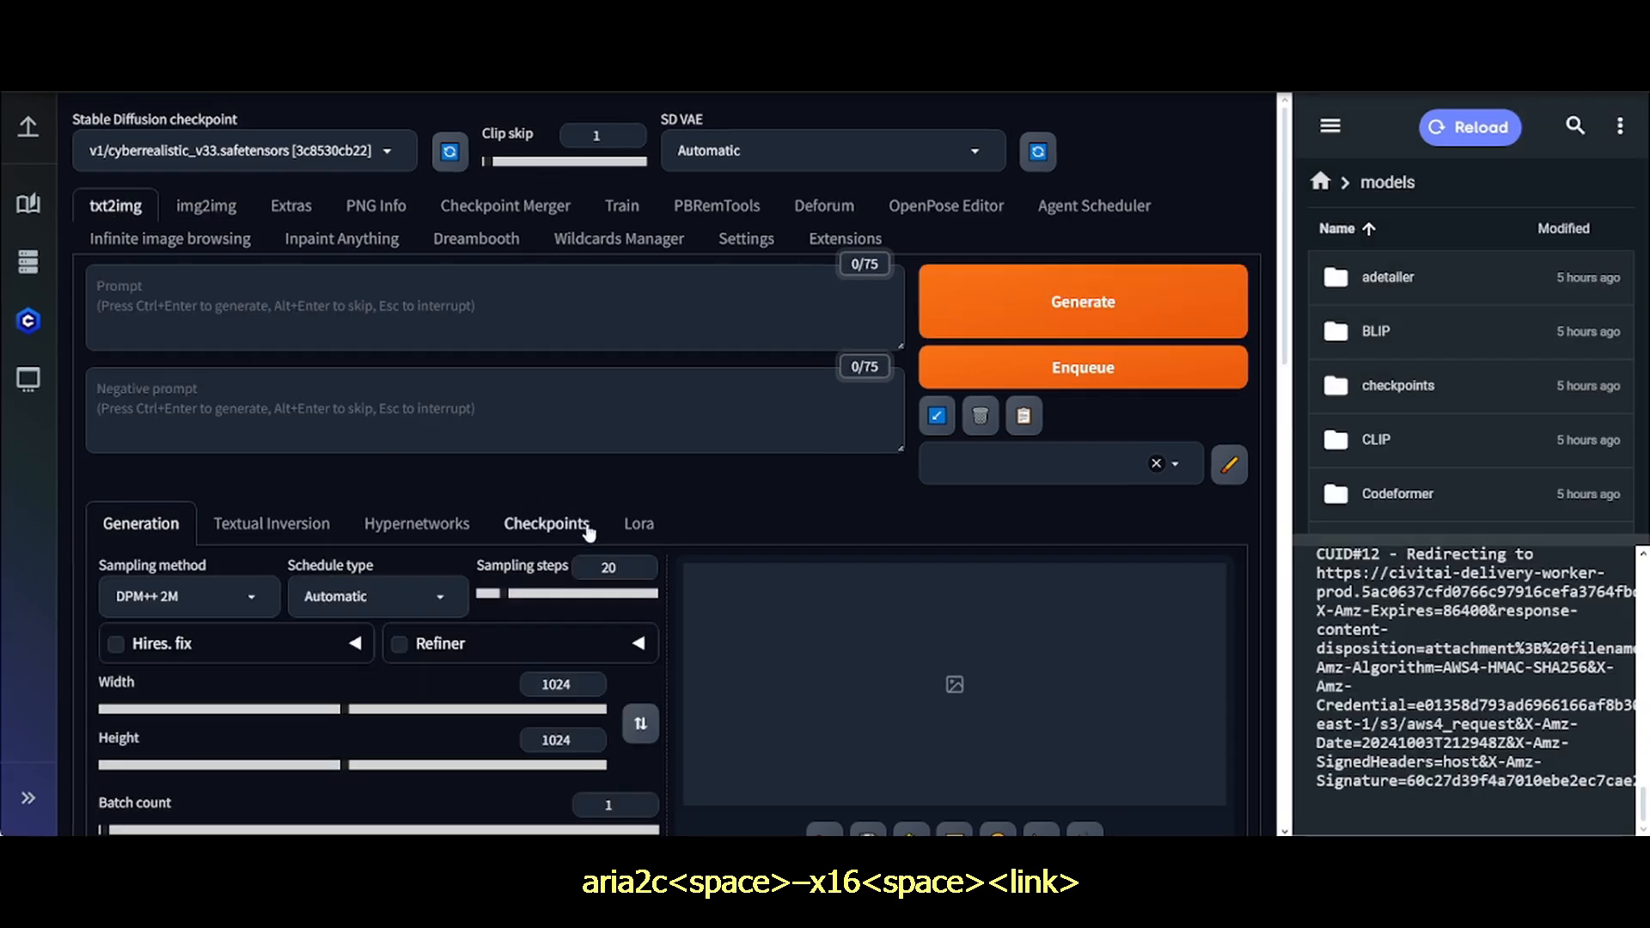
Step: Browse the available LoRA models filtered by Lora/ and look through the subfolders of the models directory
click(632, 527)
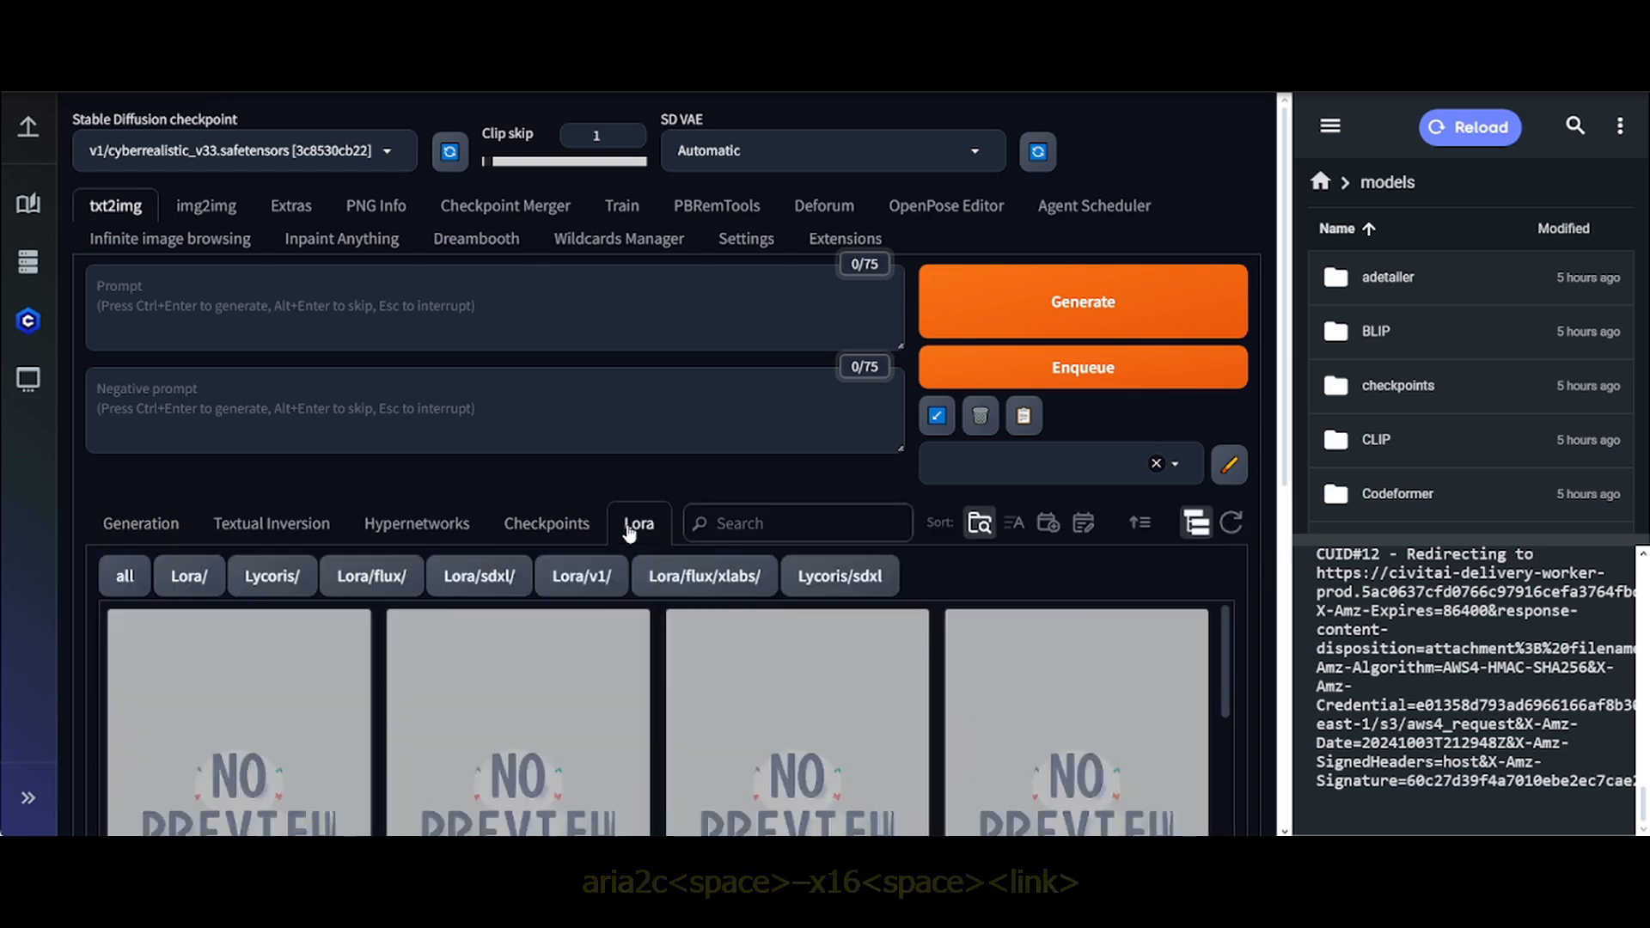
scroll(680, 482, down, 1)
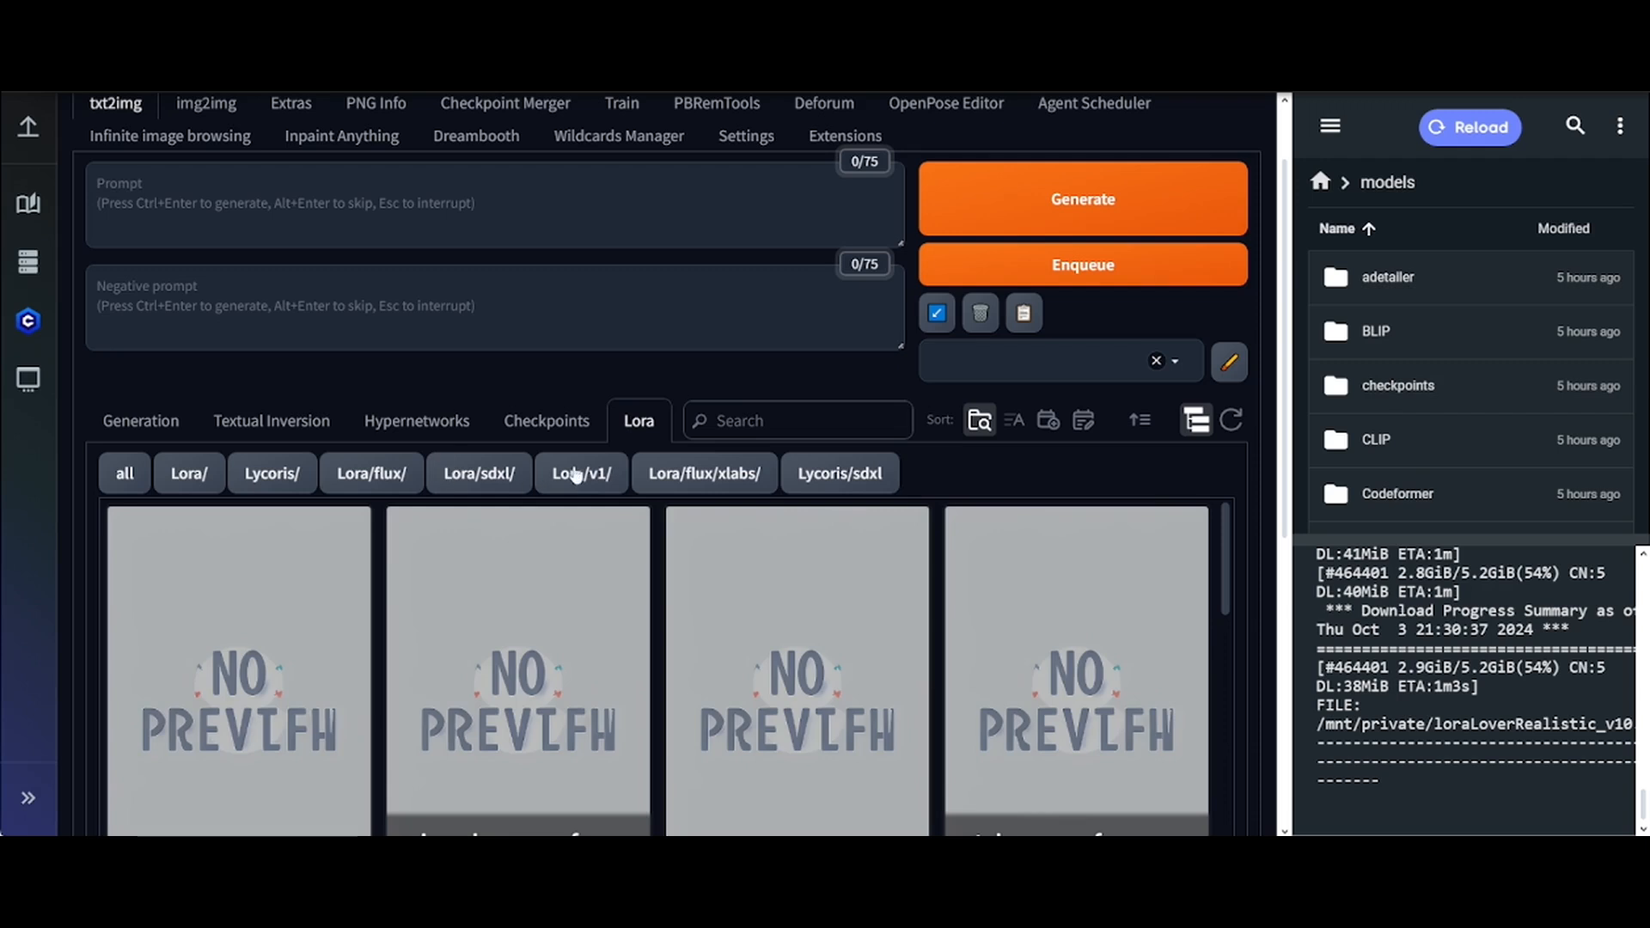
click(179, 485)
scroll(477, 574, down, 3)
scroll(481, 576, down, 10)
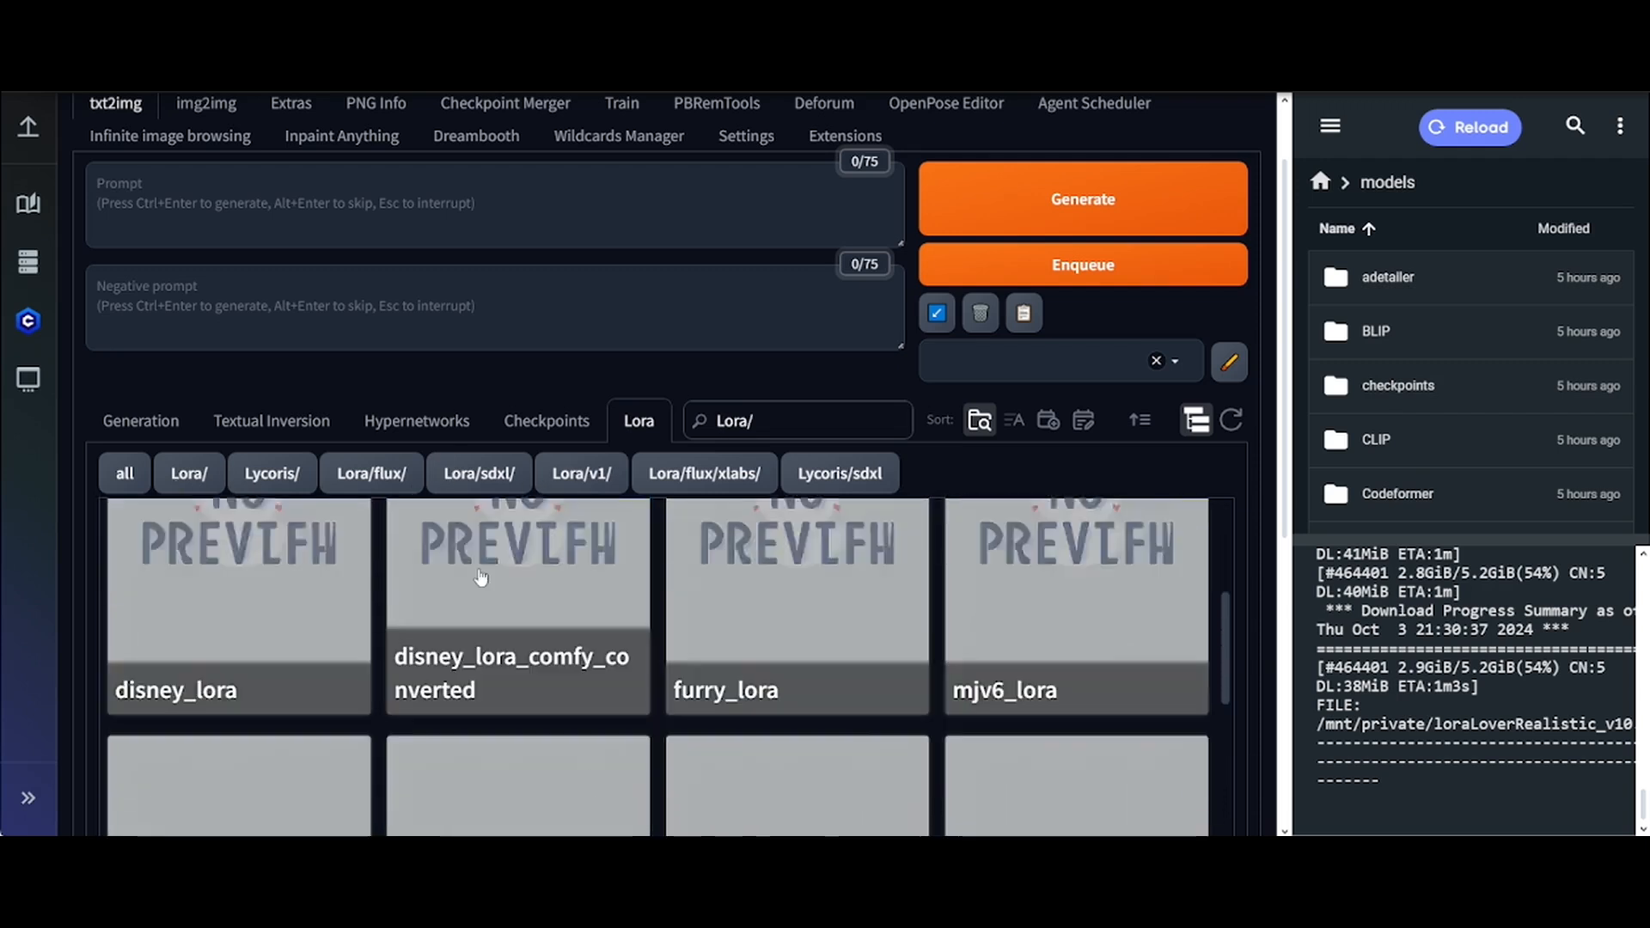
scroll(480, 576, up, 5)
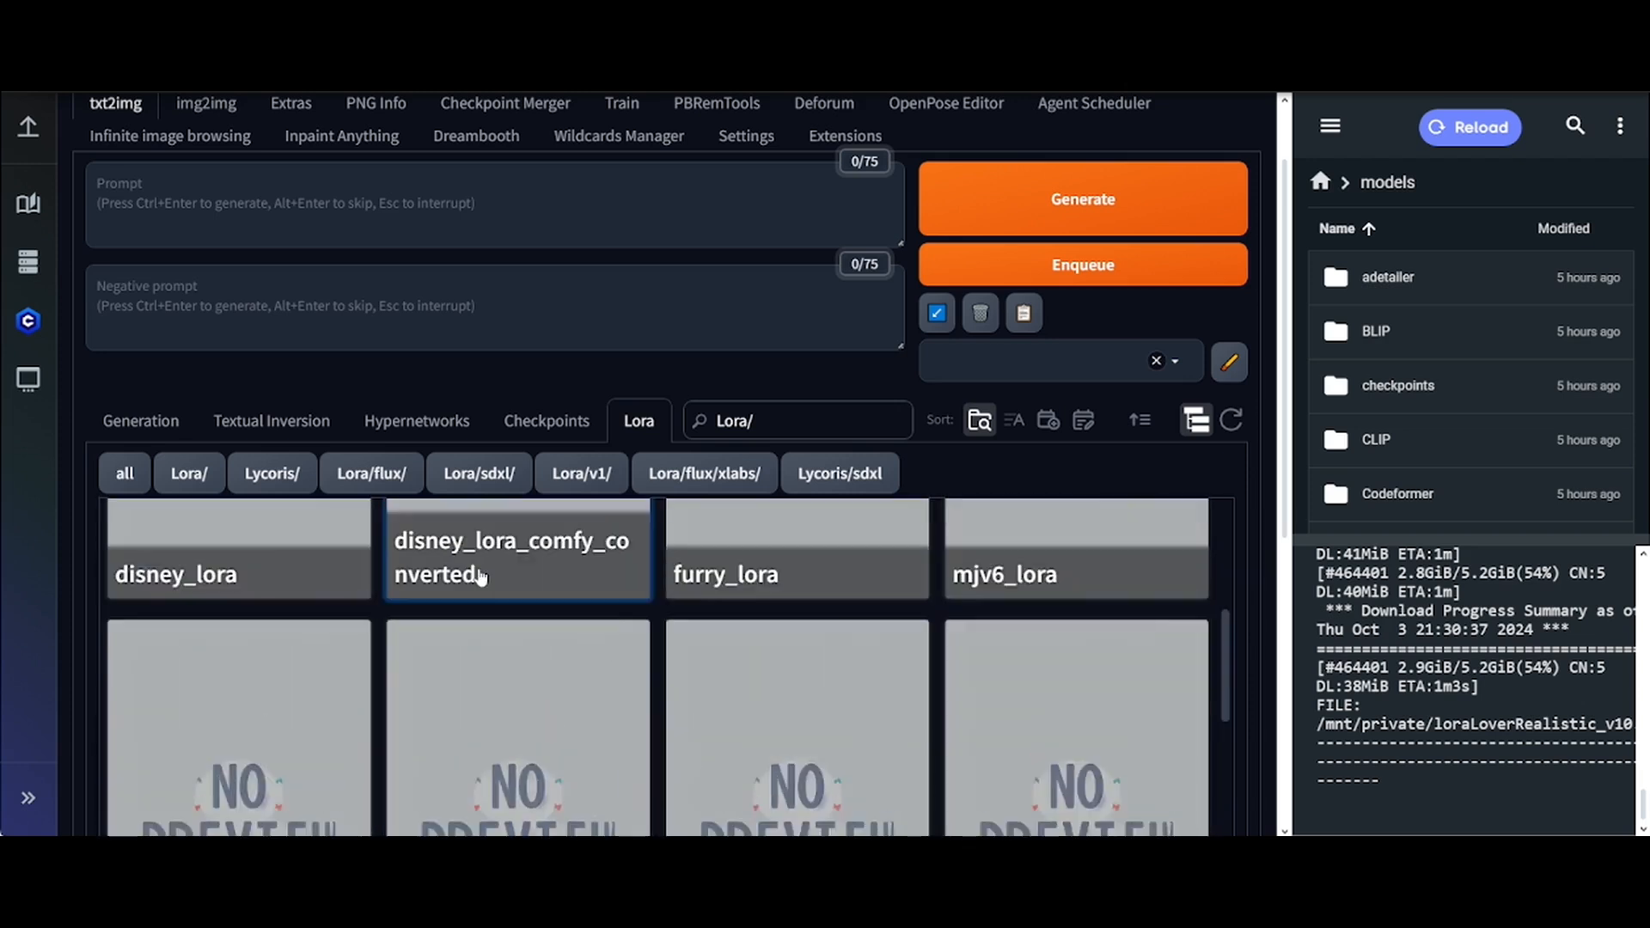
scroll(480, 576, up, 5)
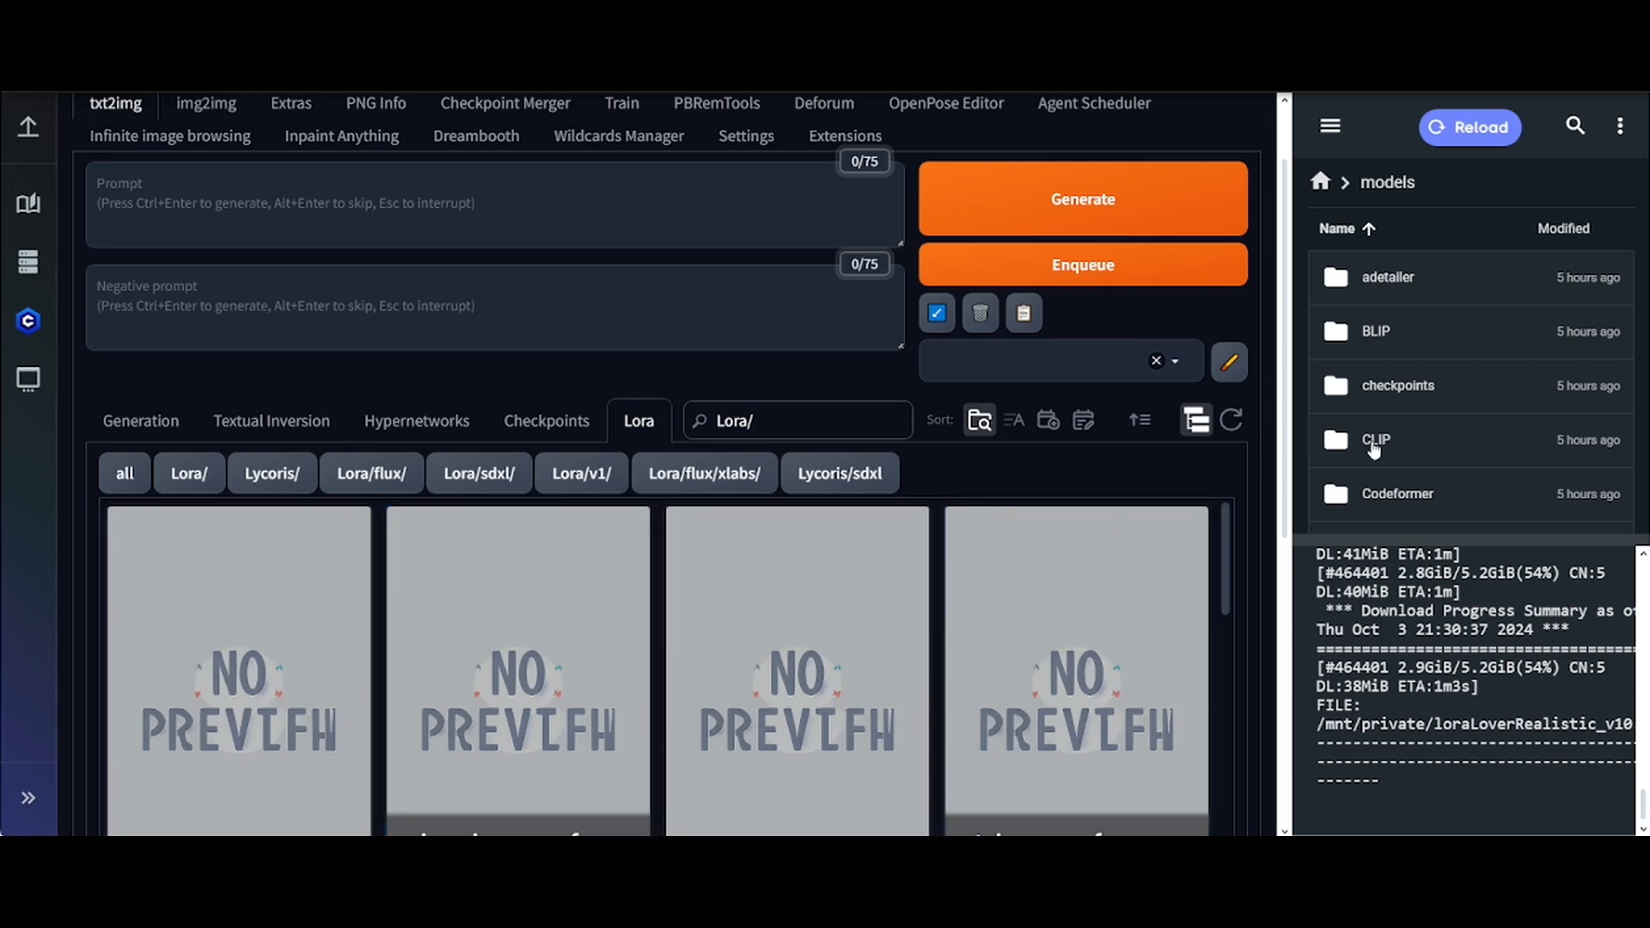
scroll(1401, 454, down, 3)
scroll(1402, 455, down, 9)
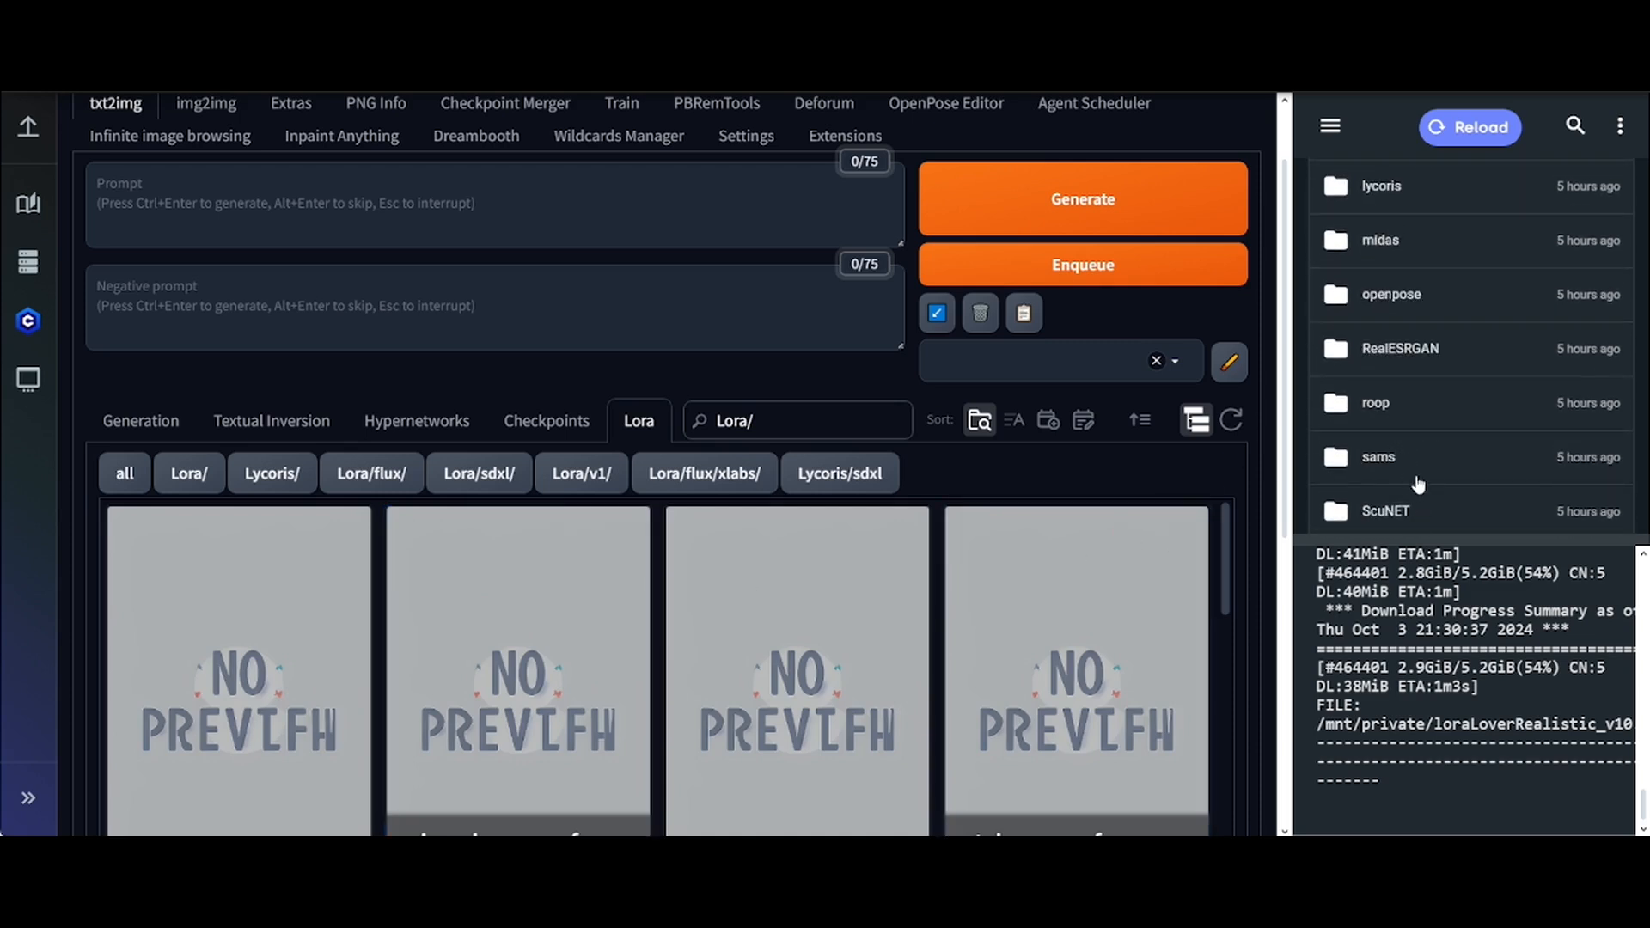
scroll(1418, 485, up, 2)
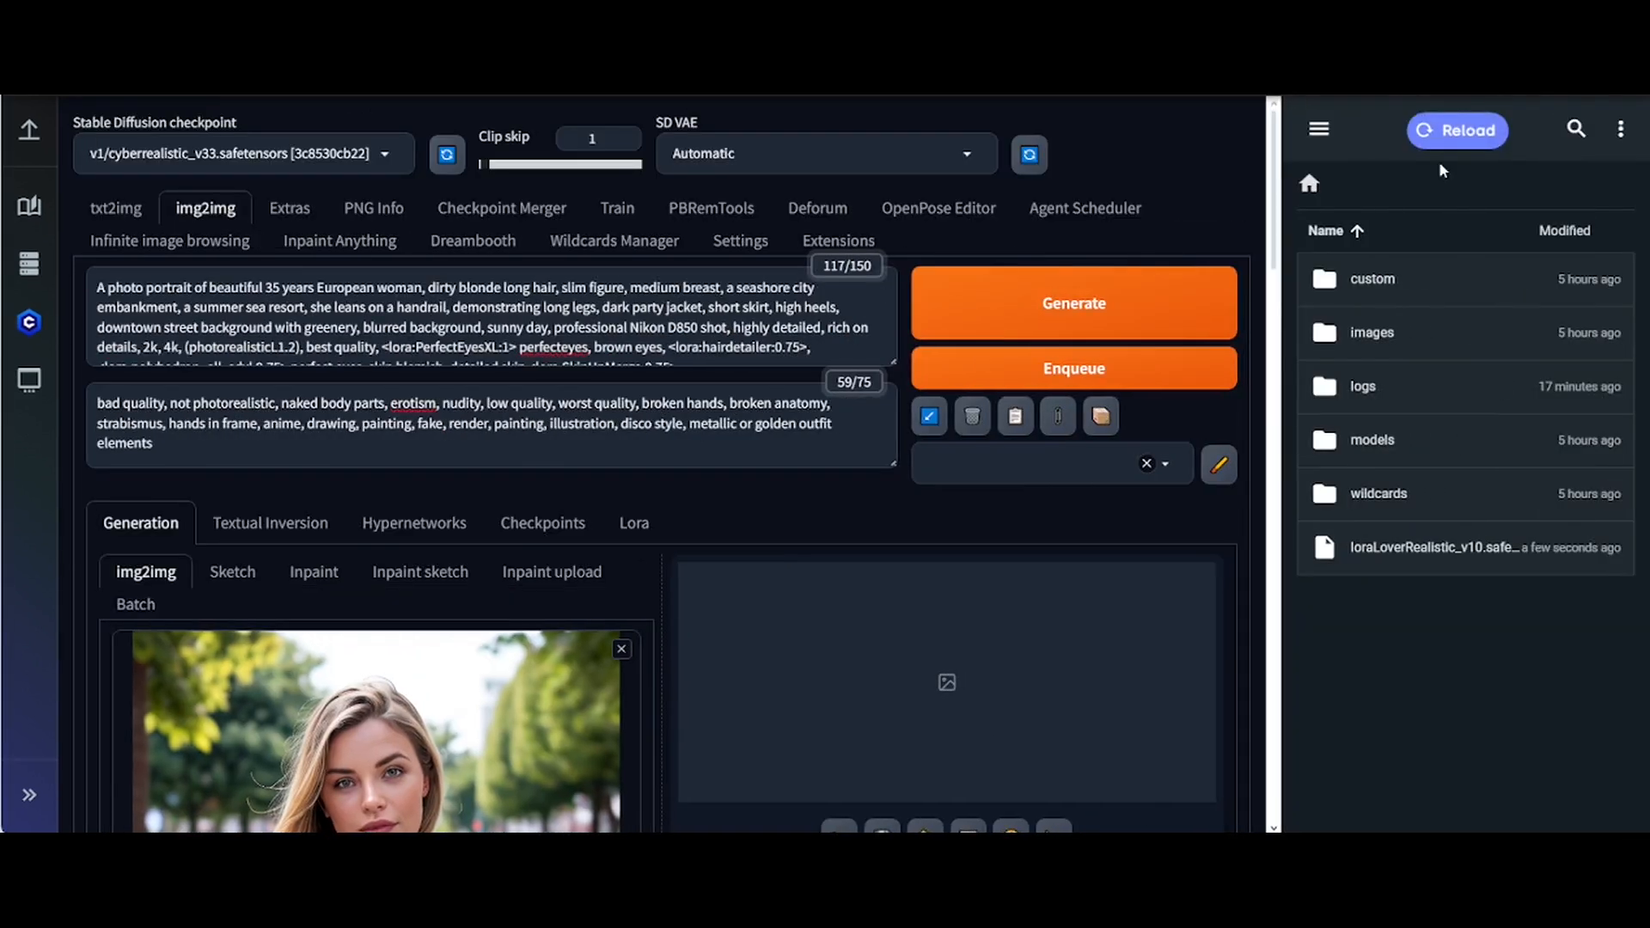
Step: Open the generated photo portrait from the images/images_AUTO/2024-10-03 folder
double_click(1414, 336)
click(1413, 305)
double_click(1414, 312)
double_click(1414, 311)
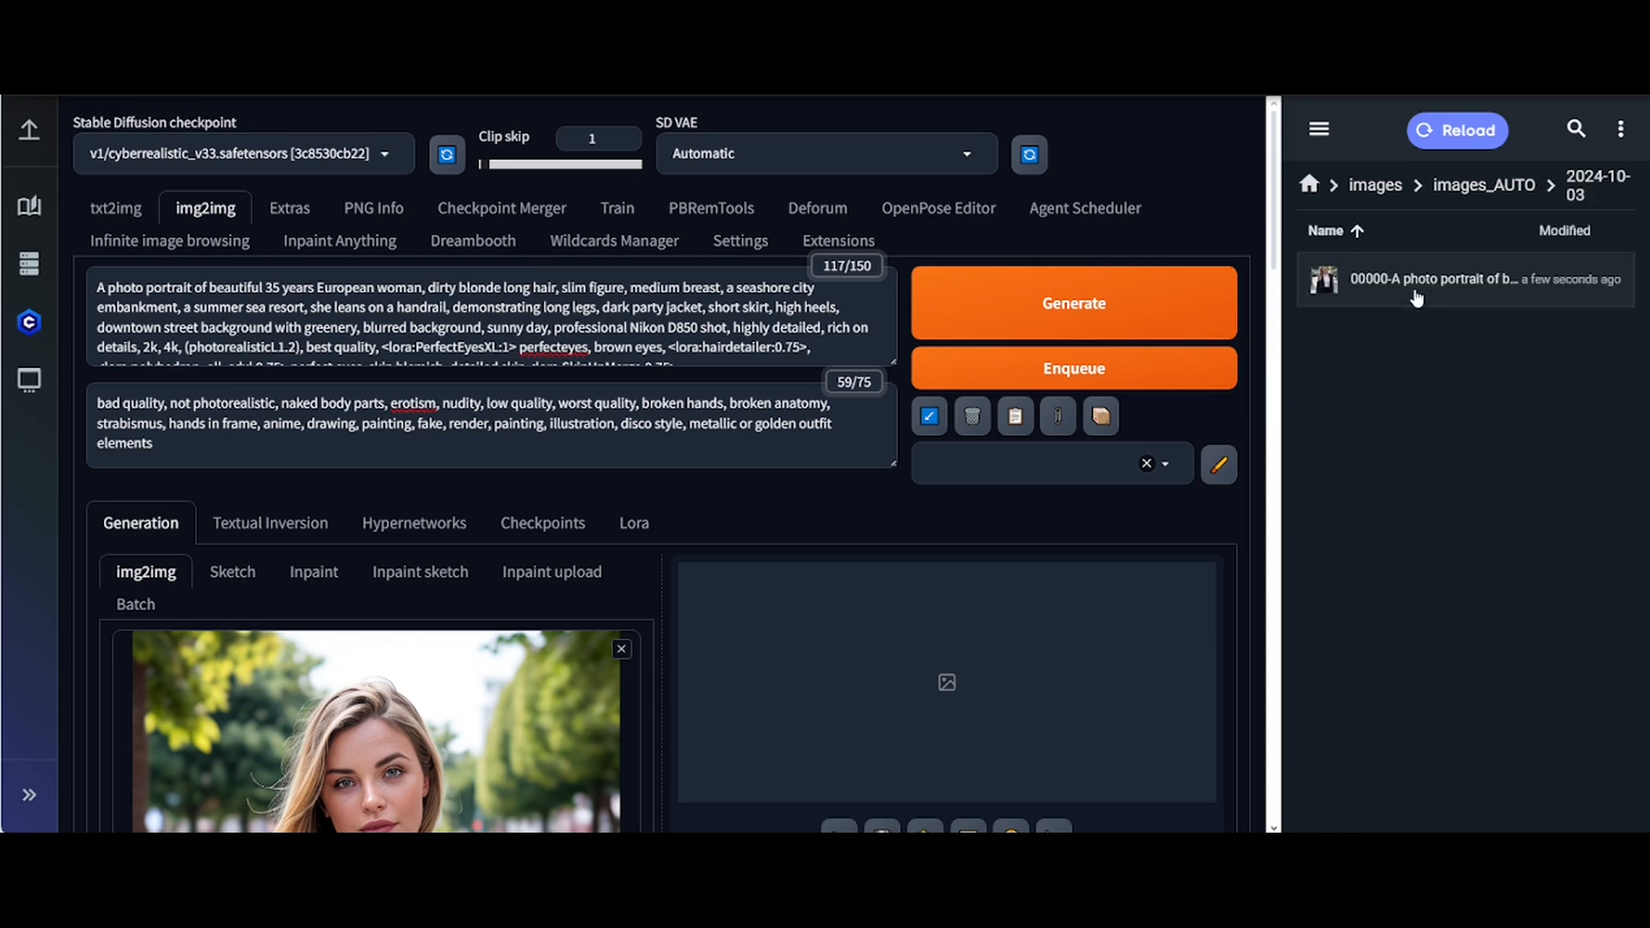
double_click(1417, 297)
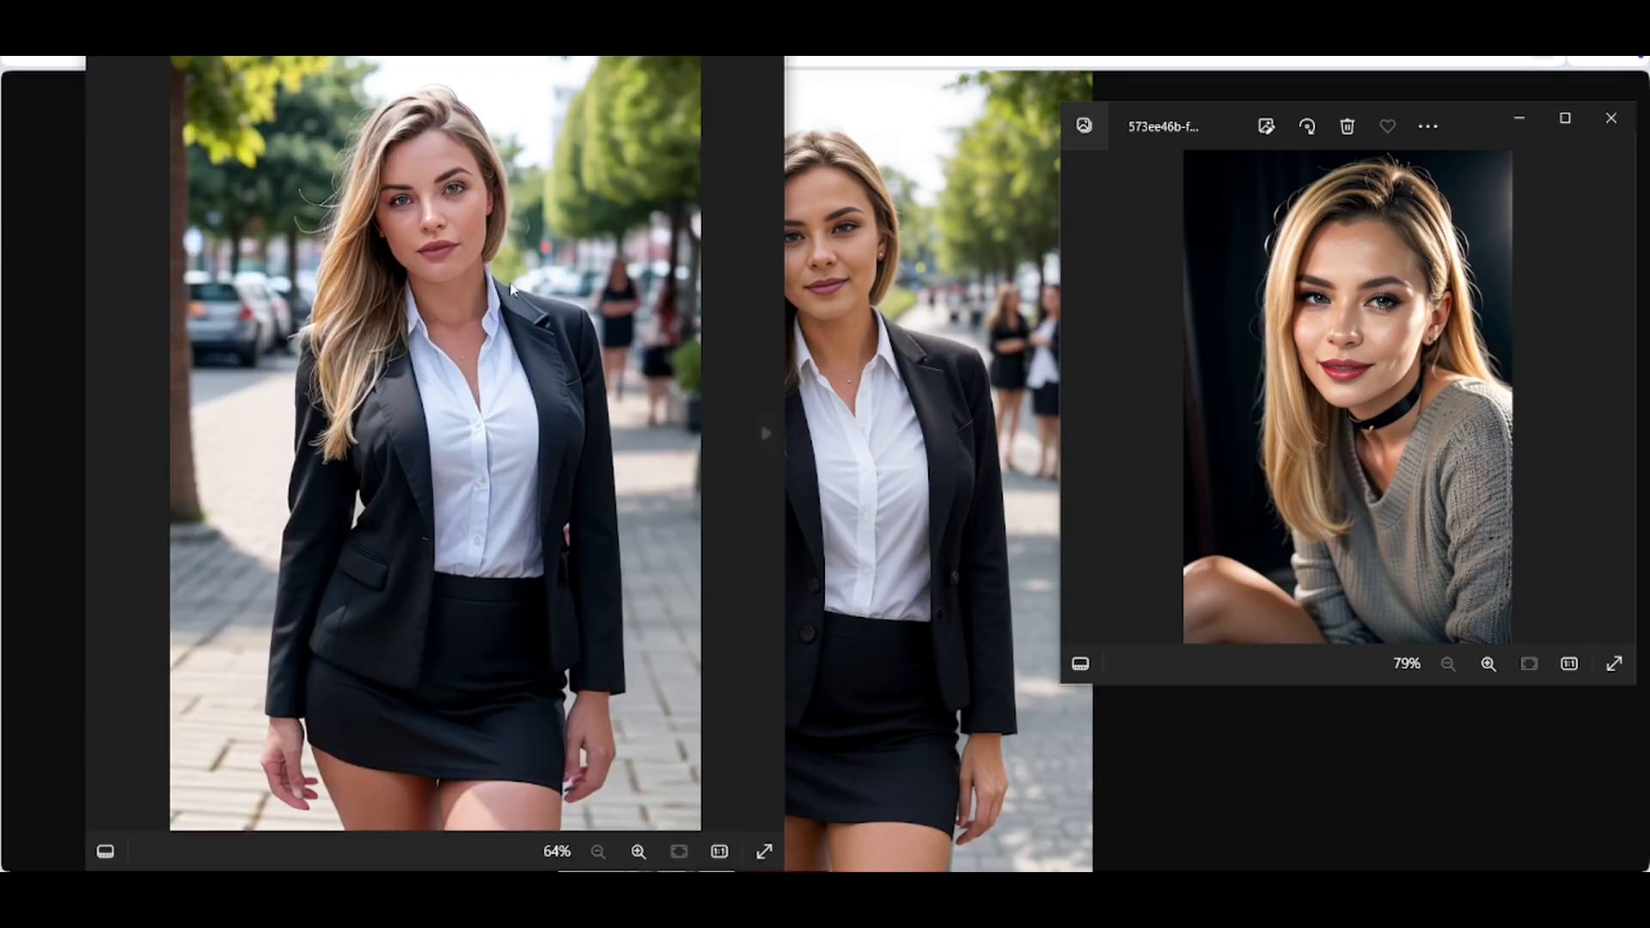
Step: Move and resize the source photo's viewer window to compare it side by side with the generated image and the face portrait
drag(579, 45, 404, 43)
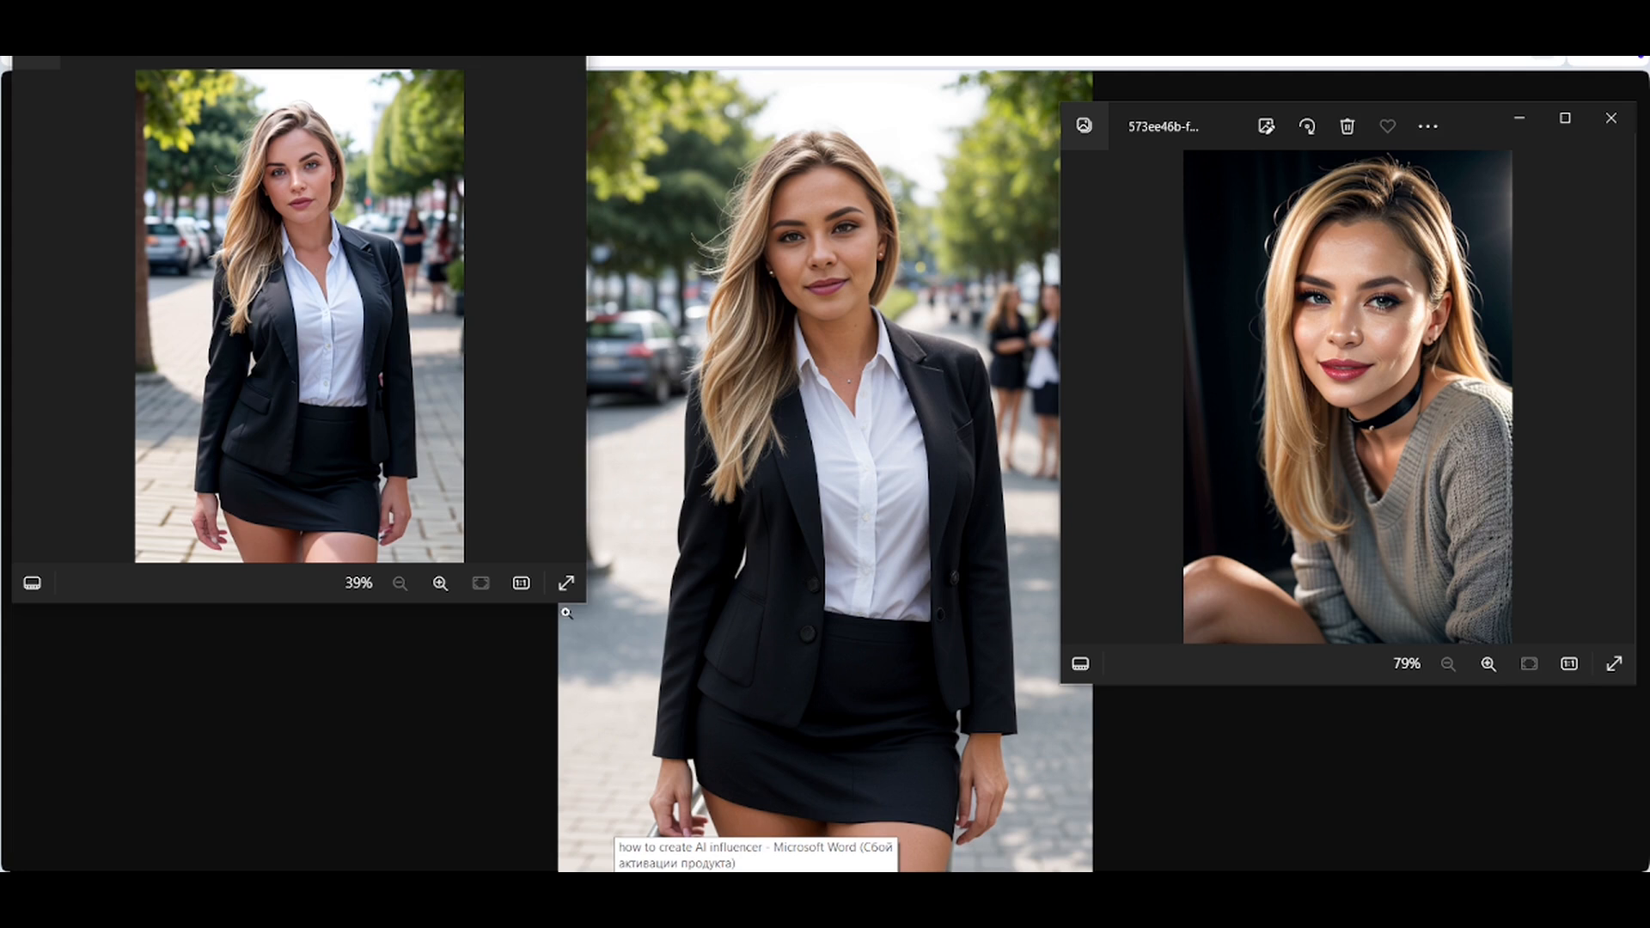
drag(586, 604, 589, 607)
drag(647, 699, 770, 819)
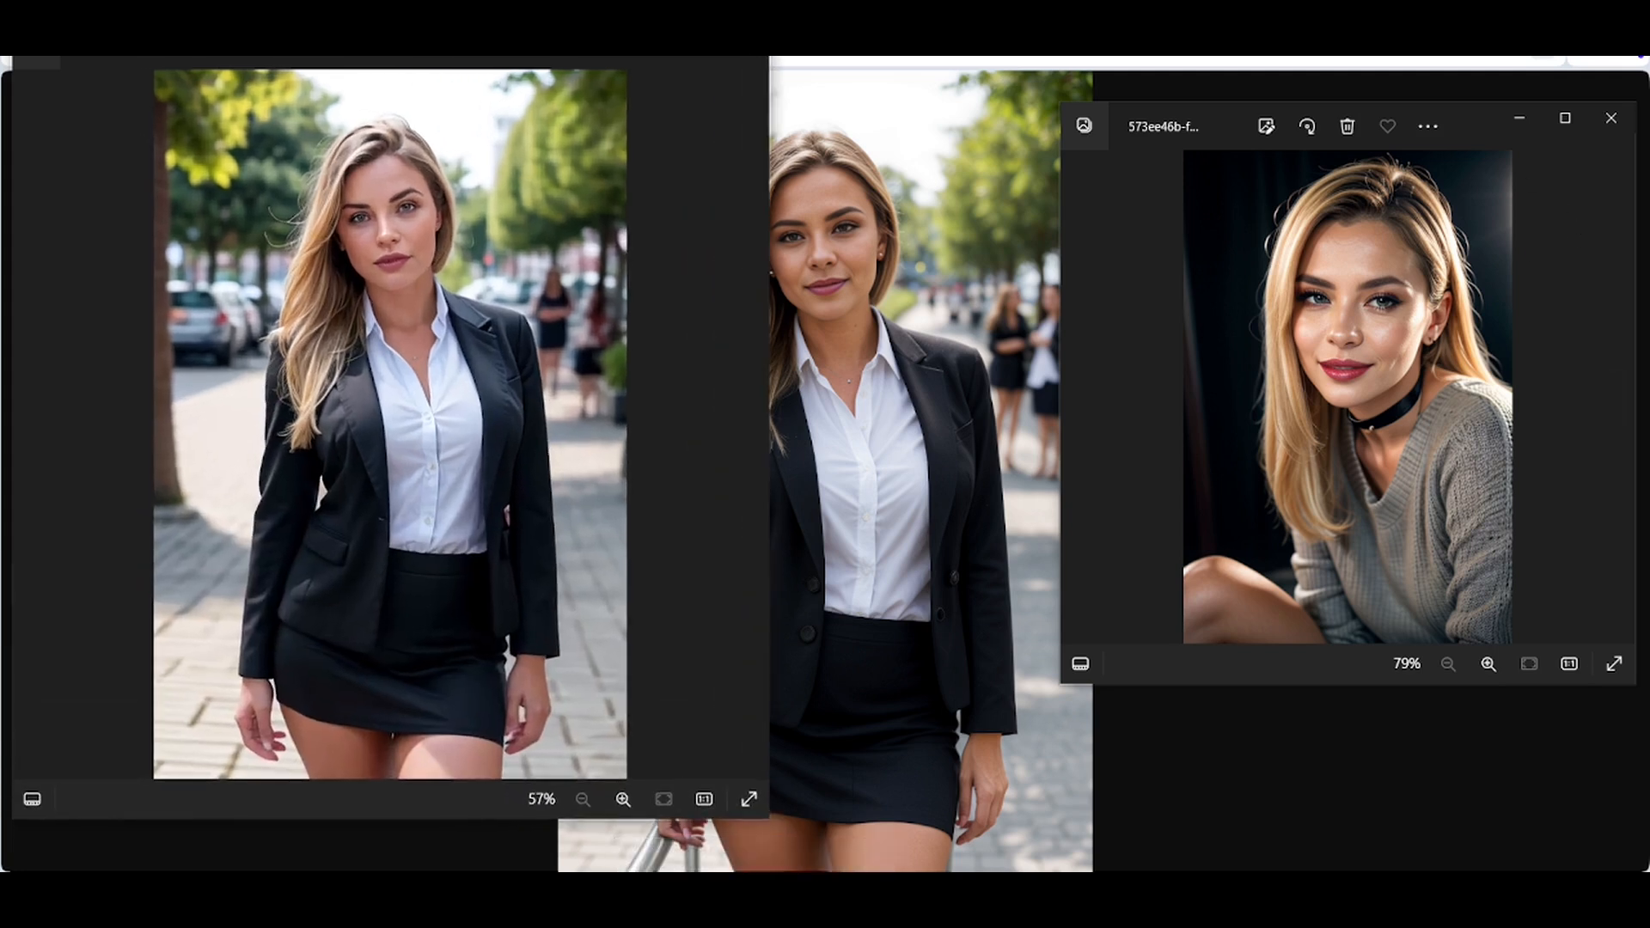
drag(607, 36, 493, 58)
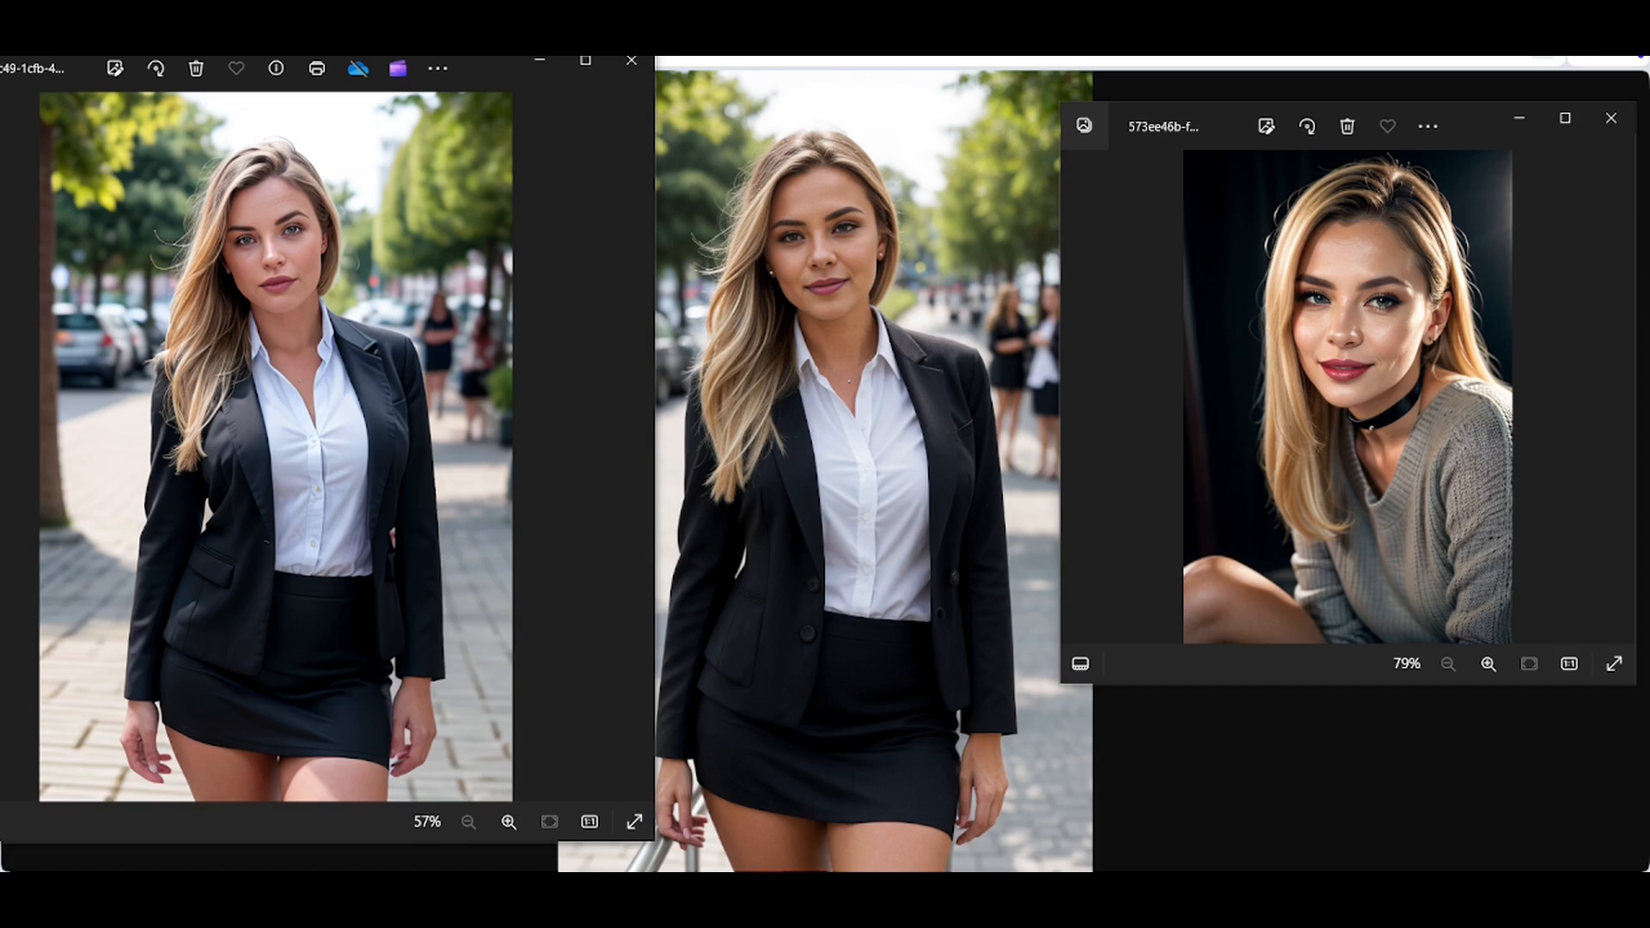
drag(484, 65, 436, 75)
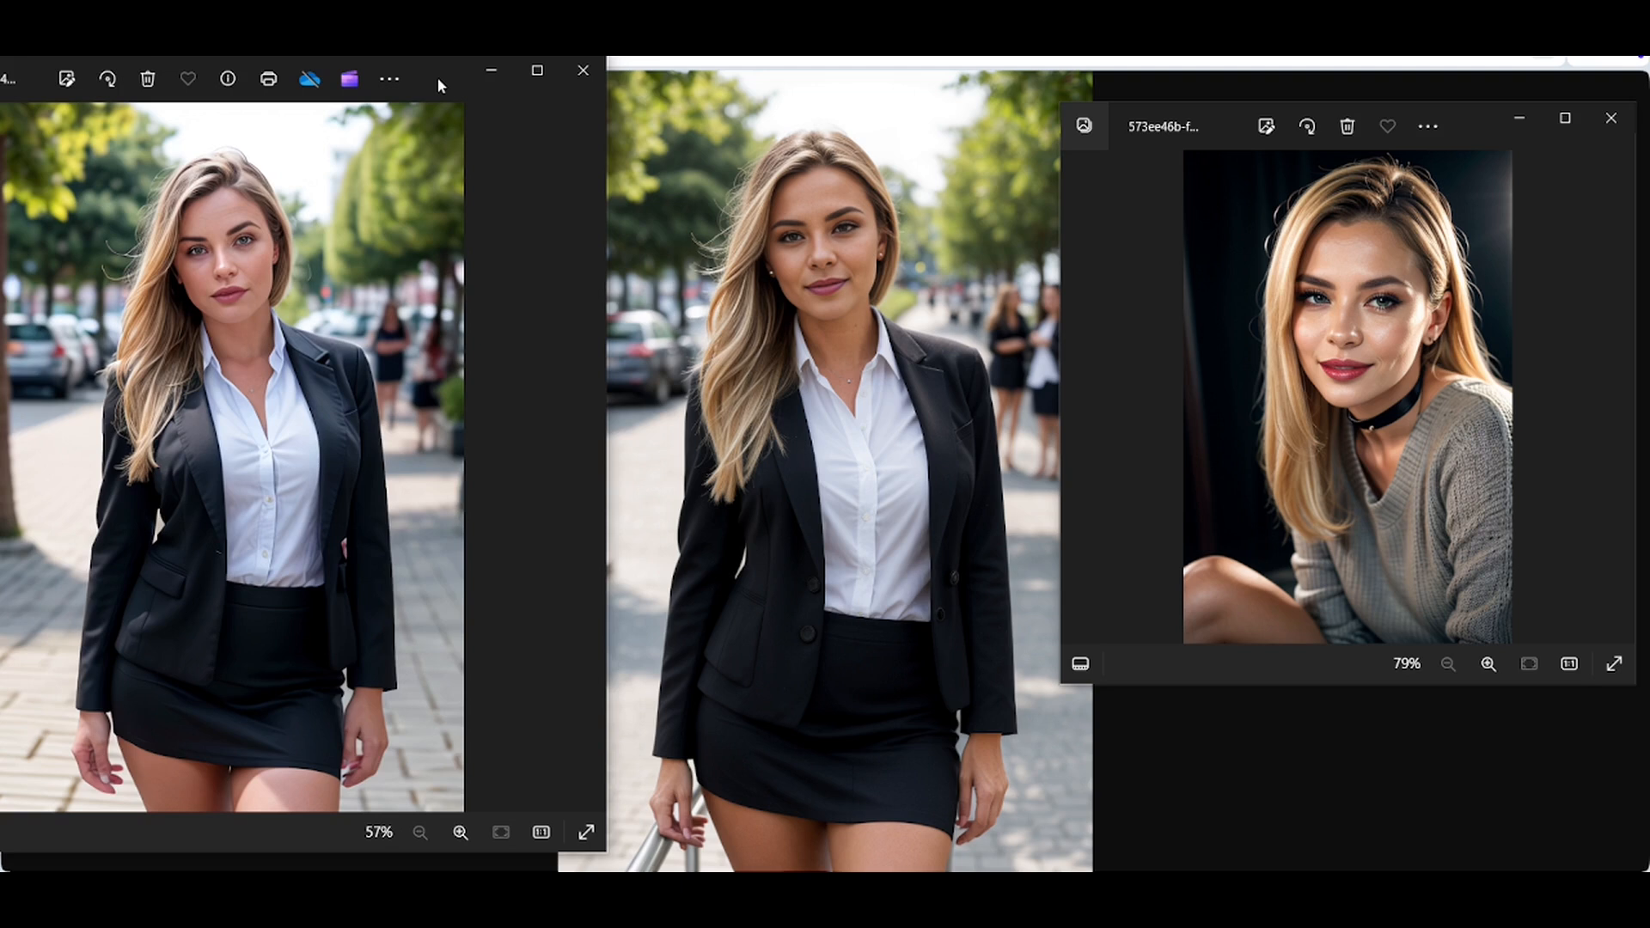